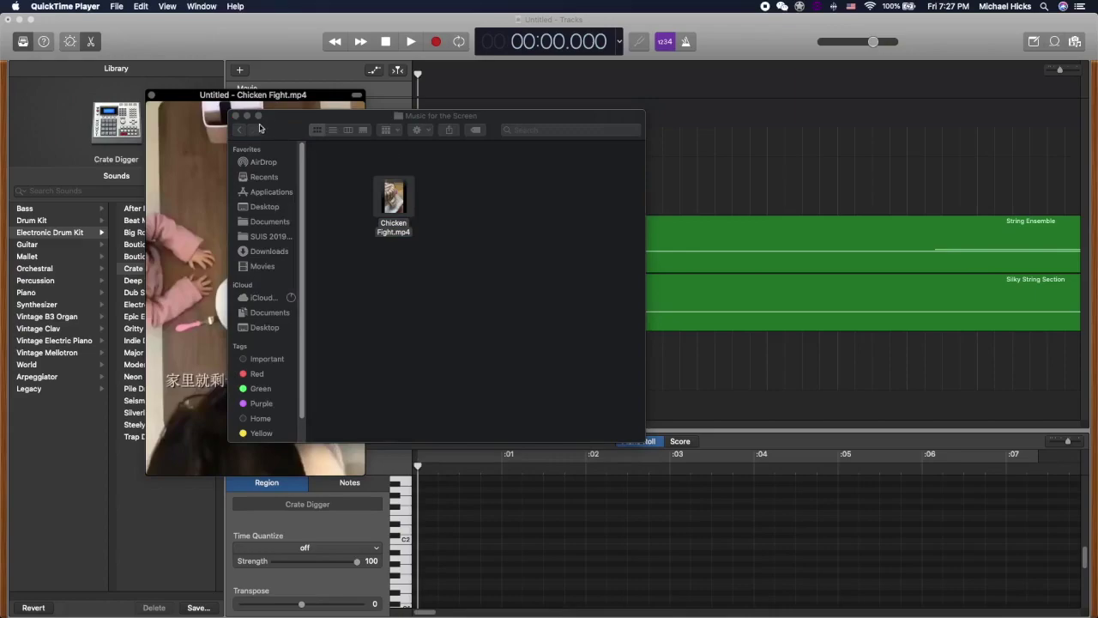
Close the Music for the Screen folder, watch Chicken Fight.mp4 in the video player and close the player
drag(1097, 86, 459, 115)
click(236, 117)
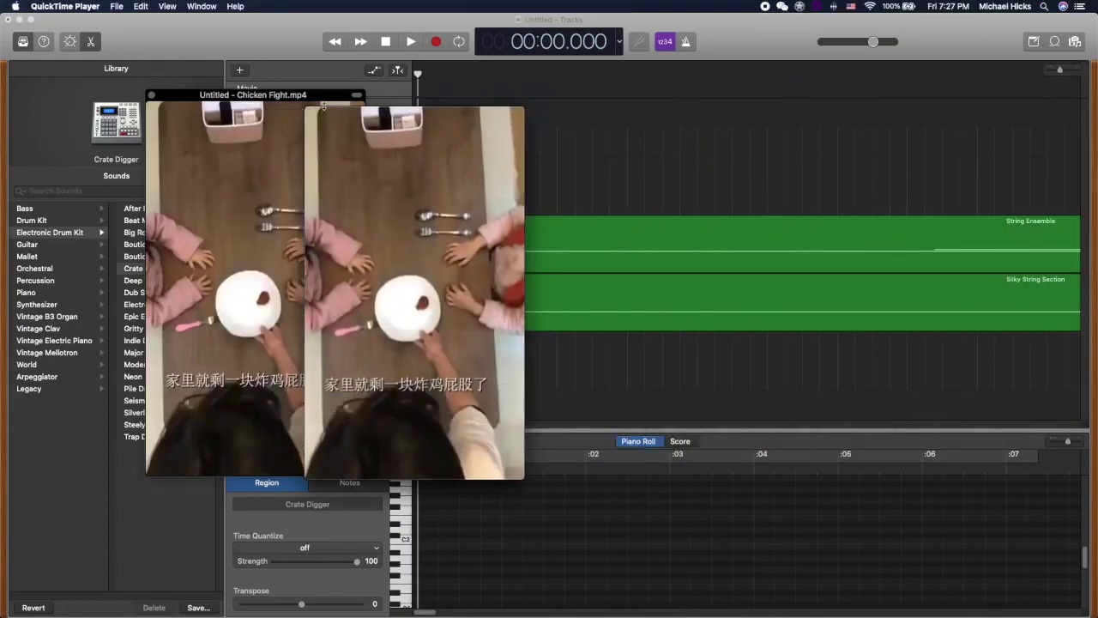
drag(381, 116, 531, 106)
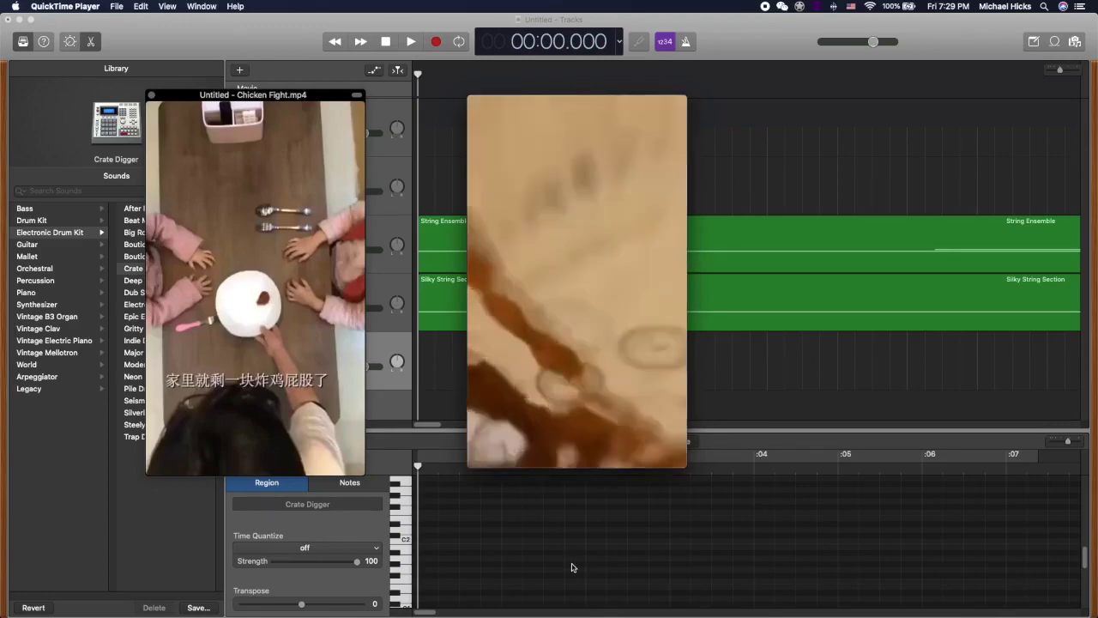
mouse_move(603, 388)
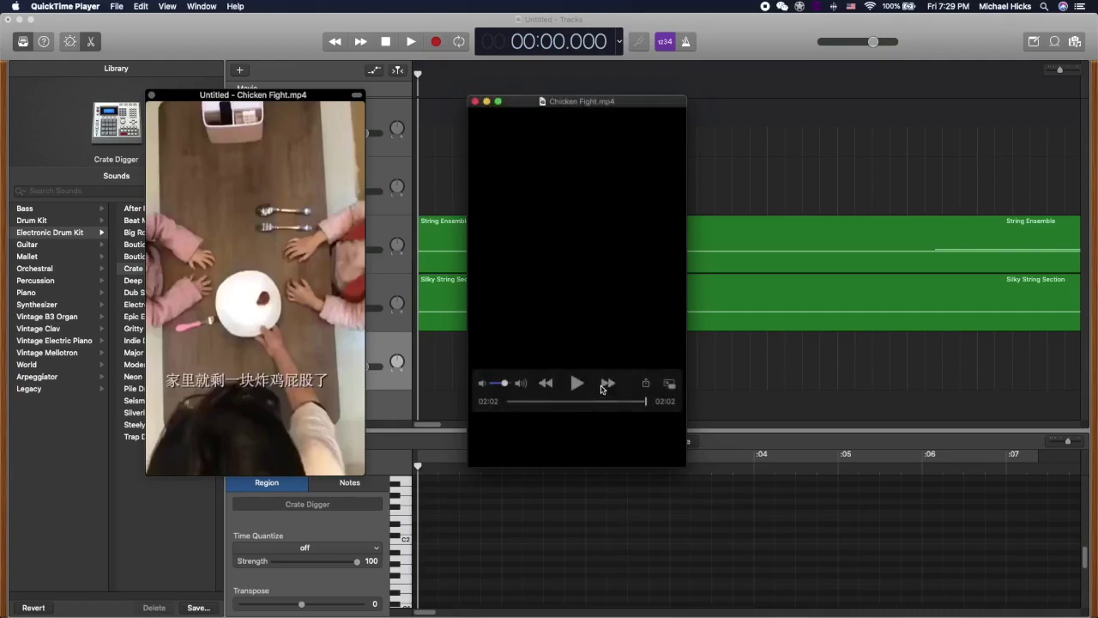
click(474, 102)
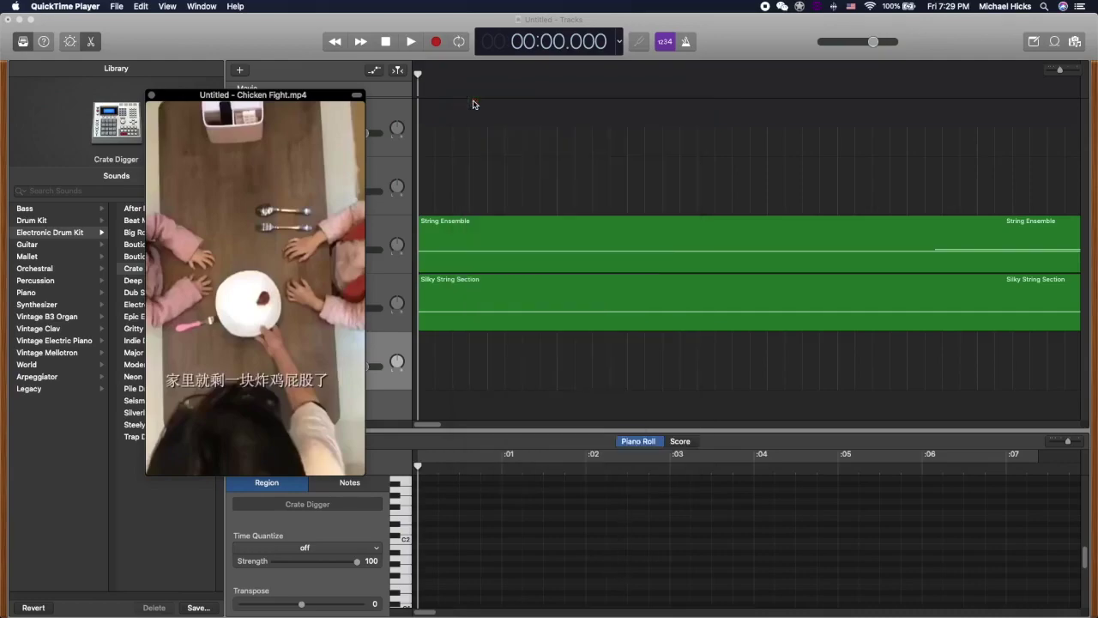
Move the project's Chicken Fight movie window off the track headers and close it
click(304, 98)
drag(304, 98, 538, 149)
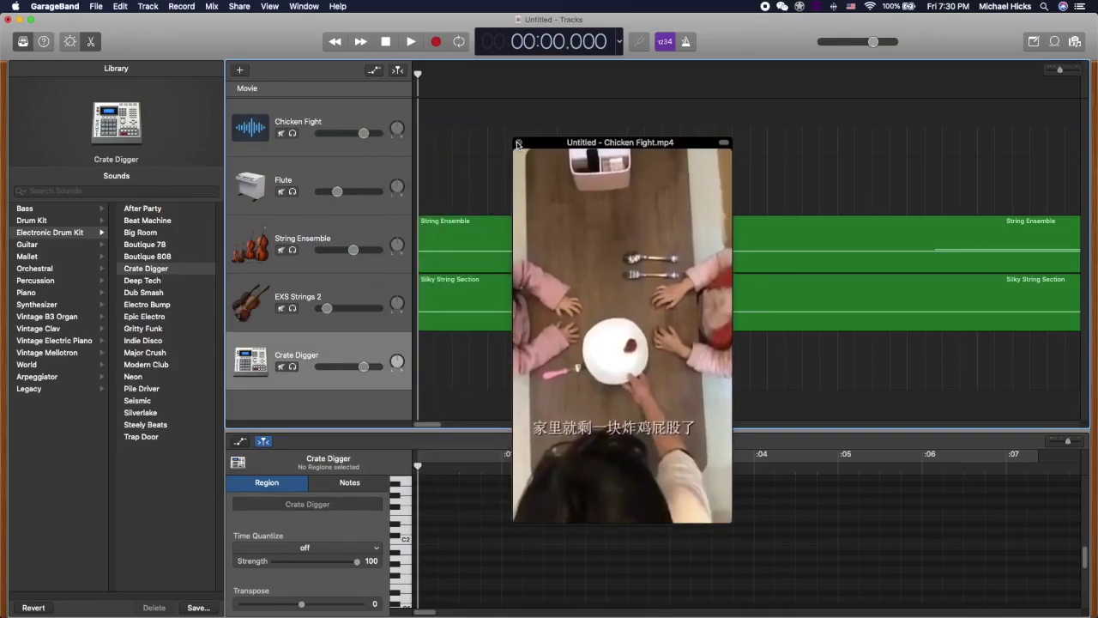
click(518, 143)
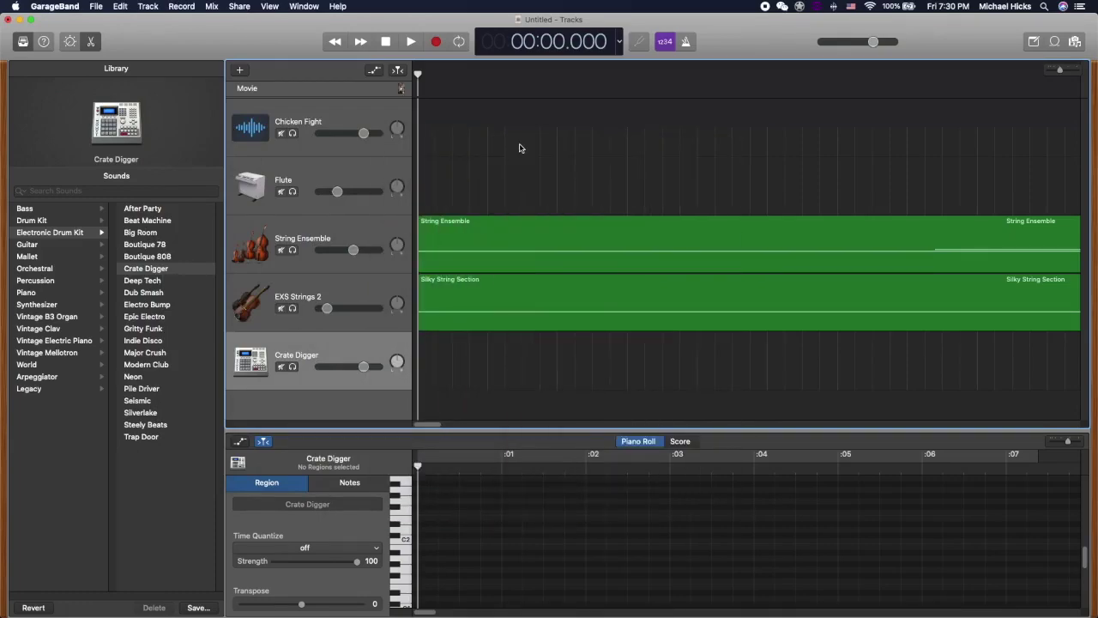
Save the current project as Chicken 1 in the GarageBand folder
click(95, 8)
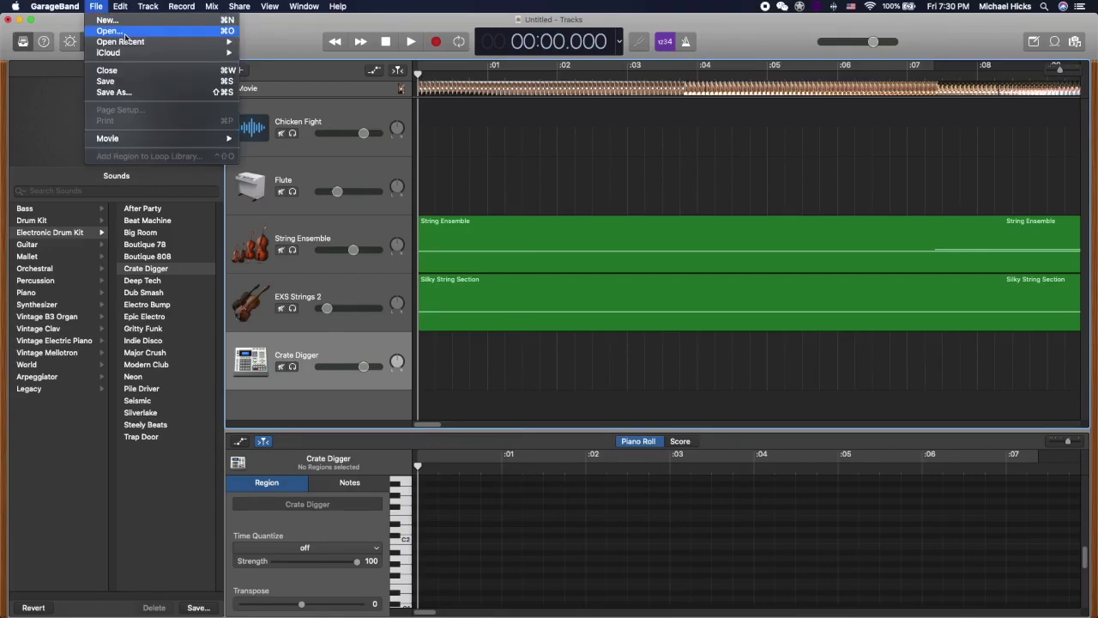
click(131, 24)
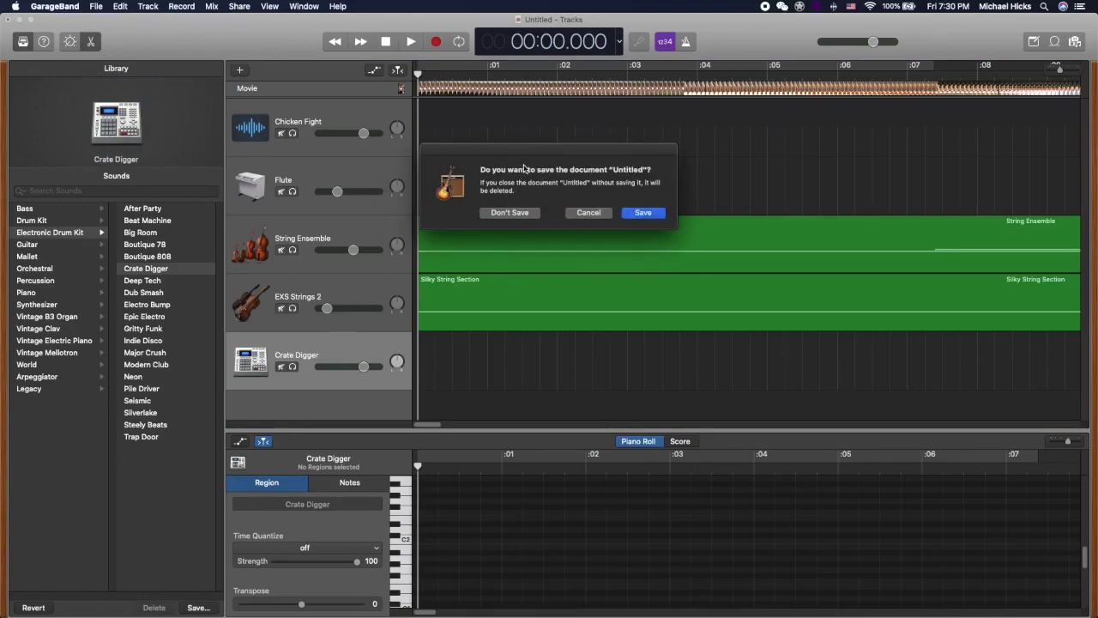
key(Escape)
key(super+s)
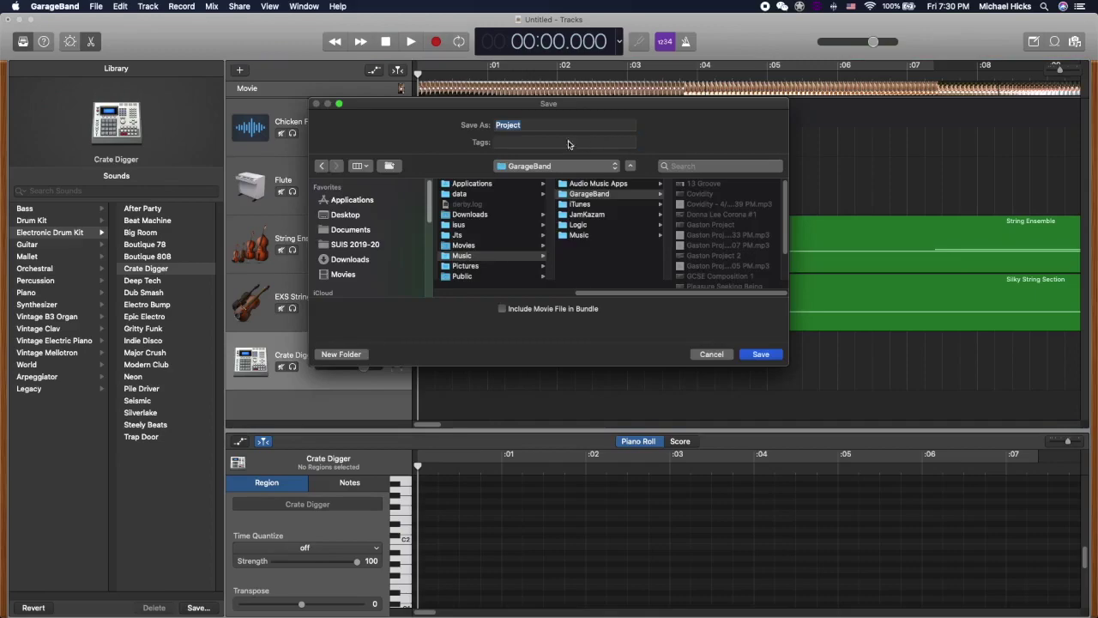
text(Chicken 1)
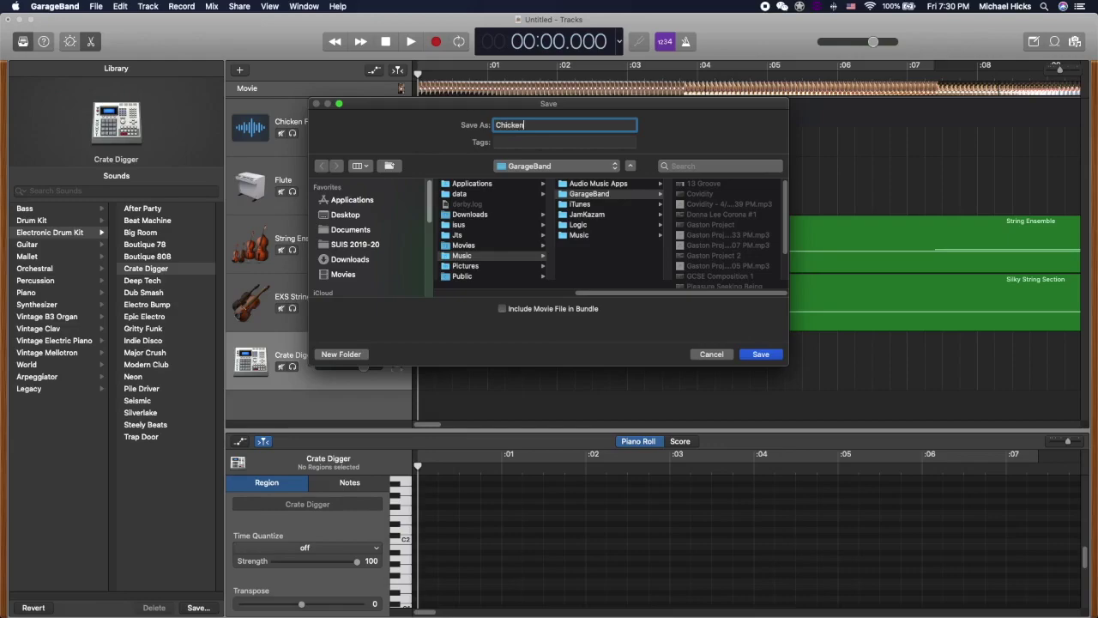
click(766, 355)
Close the project, create an empty one with a software instrument track, and dismiss the Musical Typing keyboard
key(super+w)
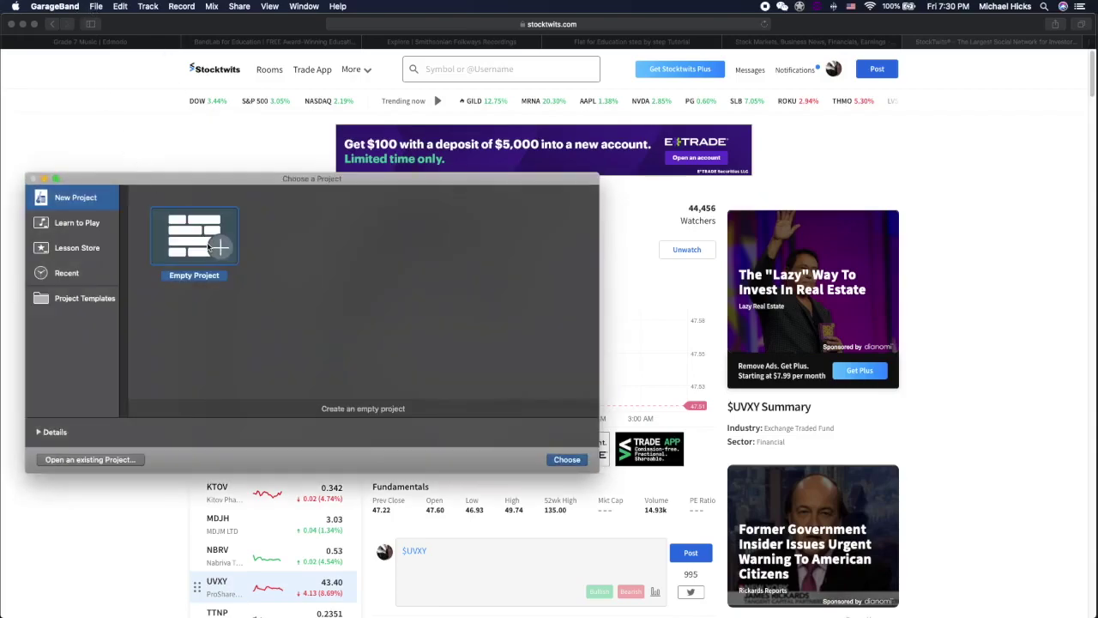
double_click(210, 247)
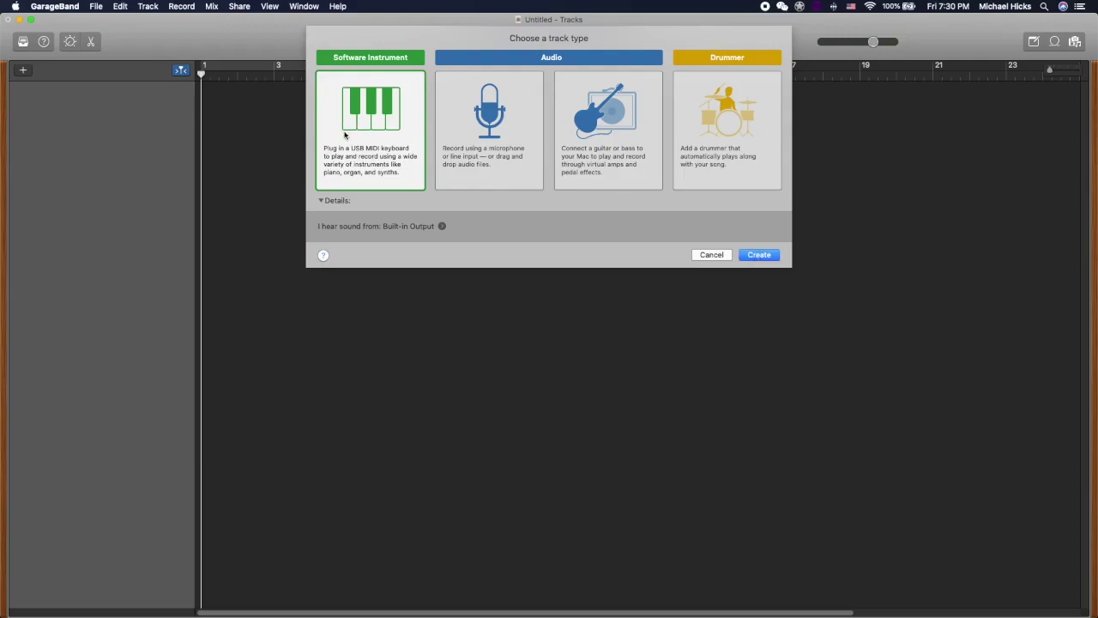
click(760, 255)
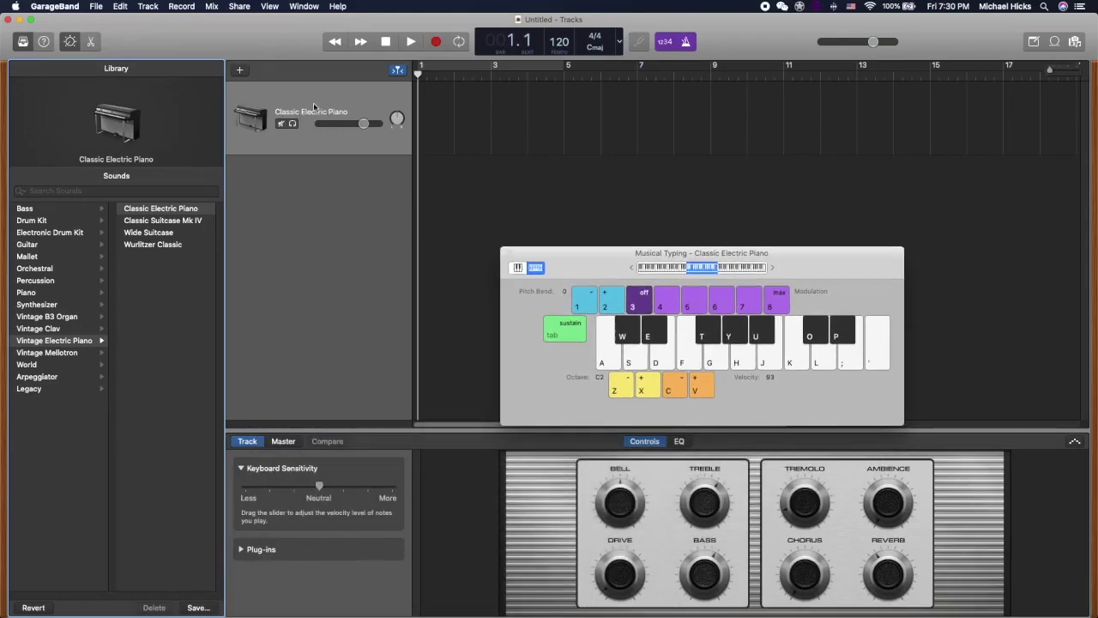
drag(611, 263, 605, 268)
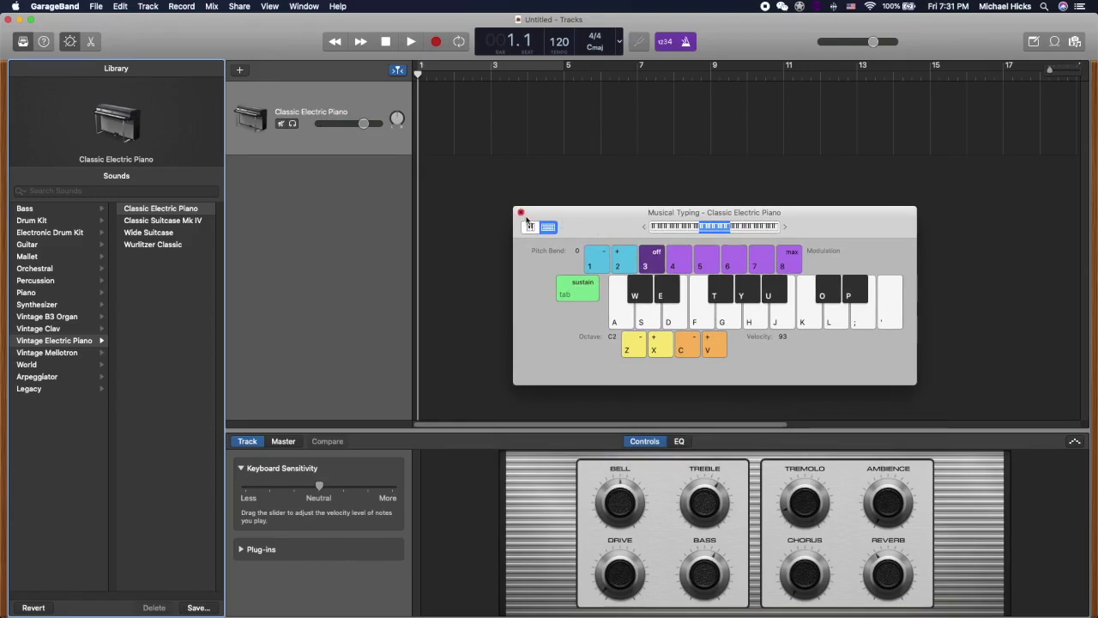
click(520, 214)
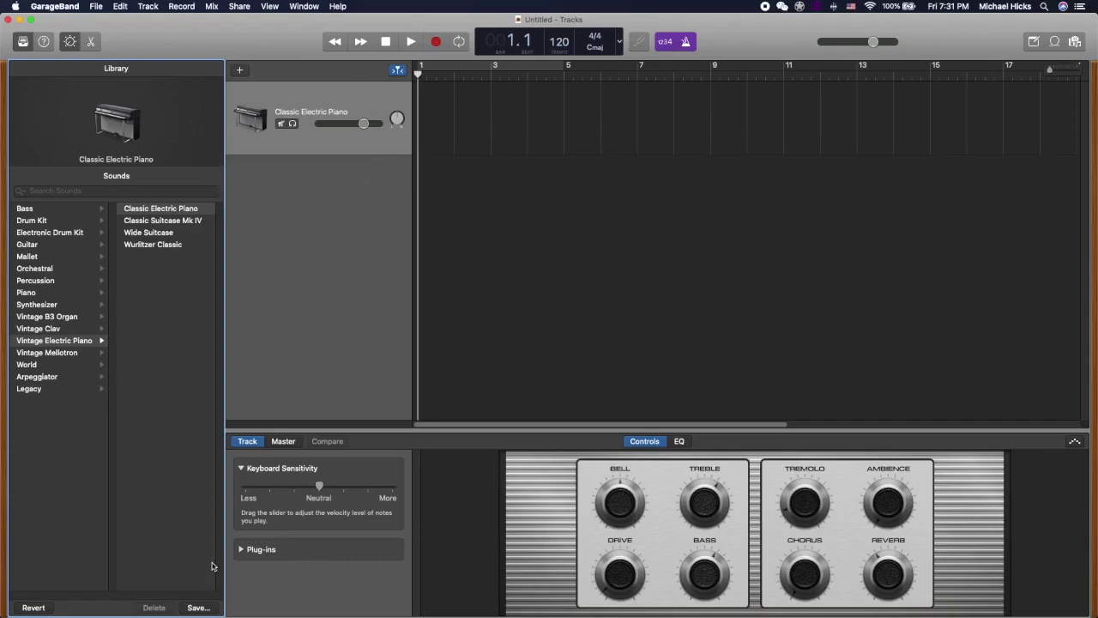
Switch to Finder and open the Music for the Screen folder within the SUIS 2019-20 Term 2 materials
mouse_move(68, 605)
click(36, 592)
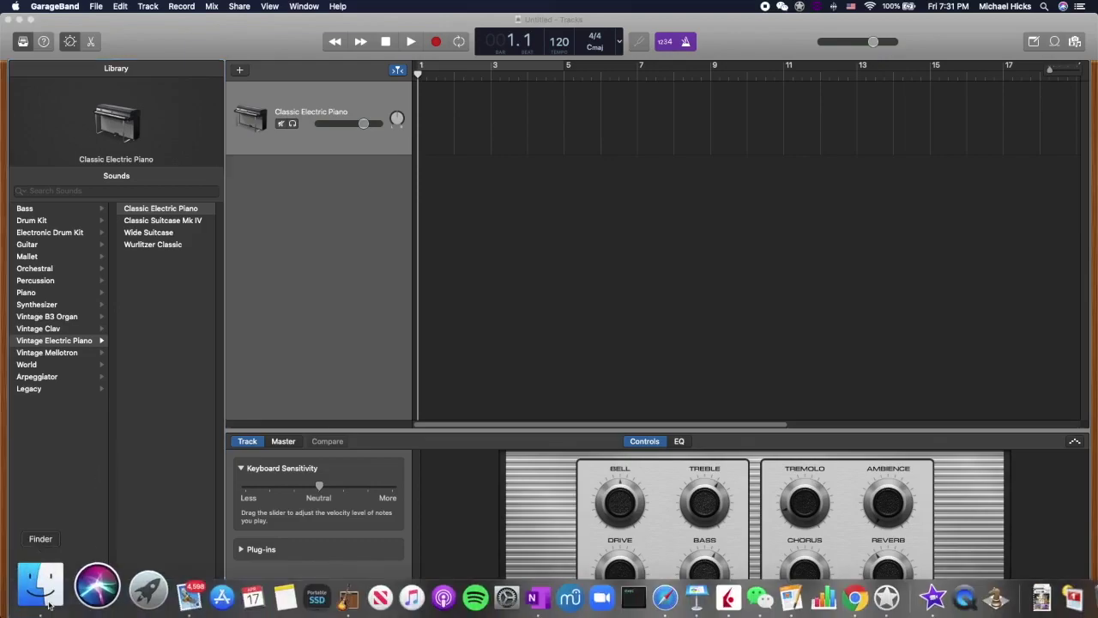
click(271, 236)
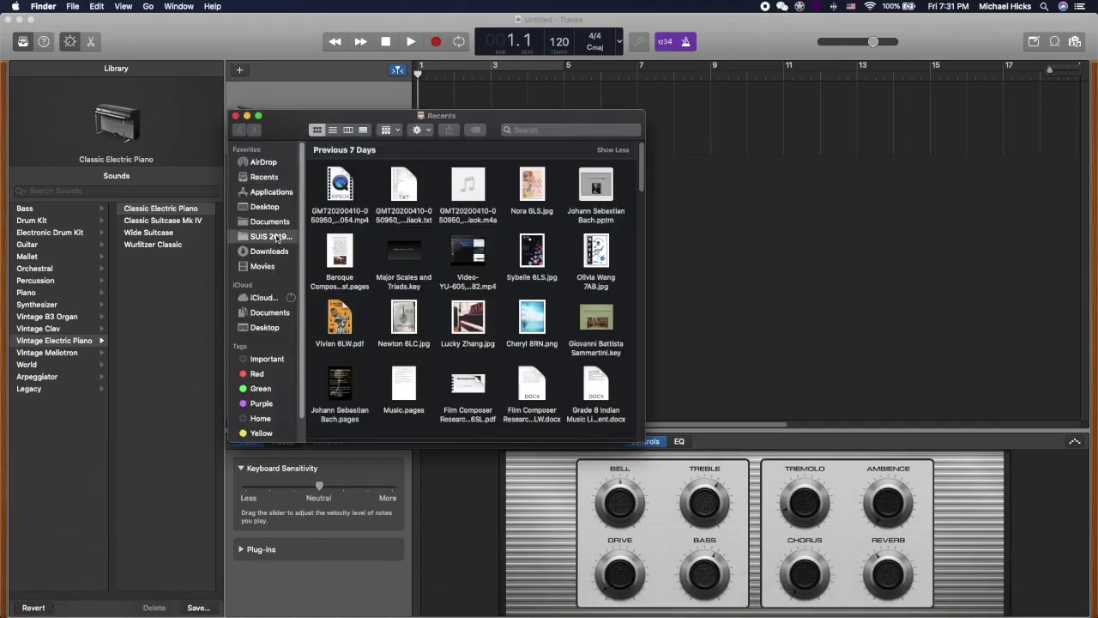
double_click(540, 341)
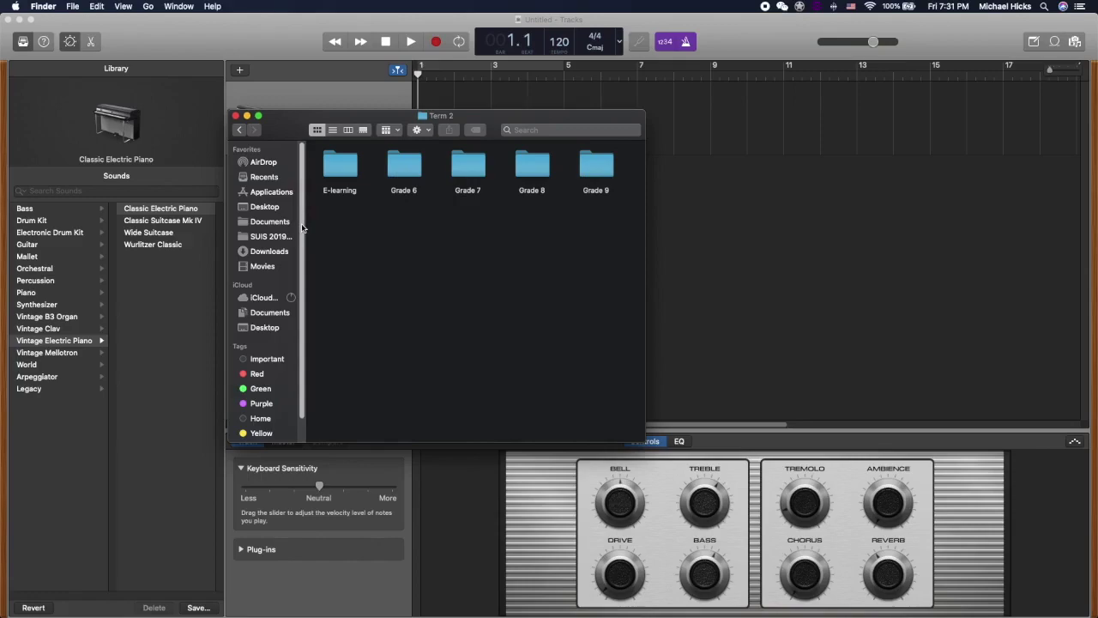
double_click(404, 170)
double_click(601, 163)
double_click(422, 187)
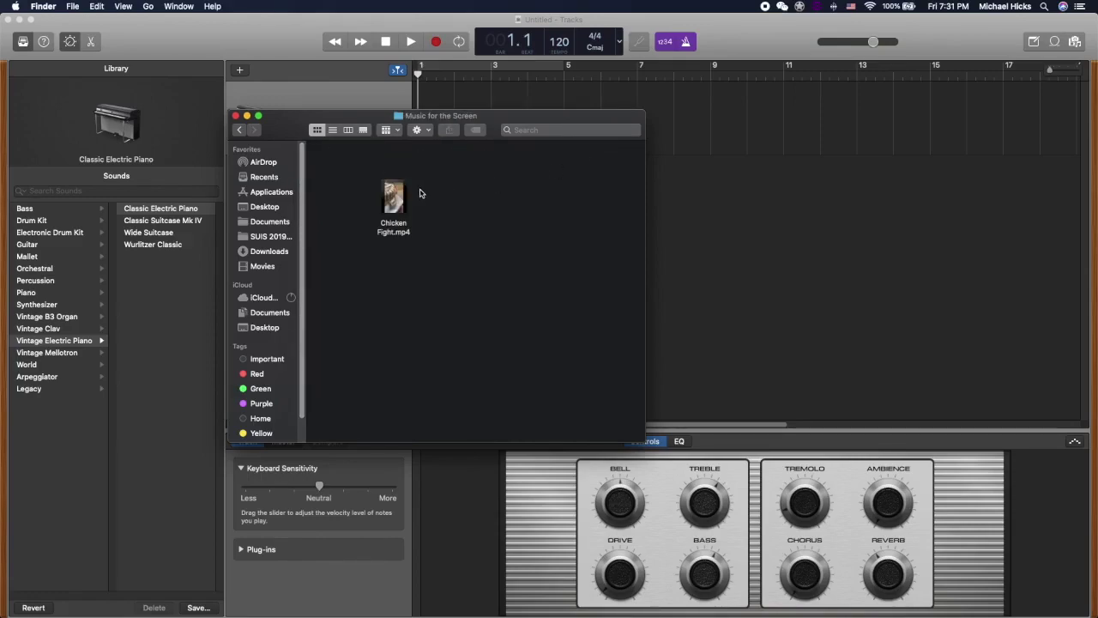
Add Chicken Fight.mp4 to the start of the project timeline and move its movie window over the library, clear of the tracks
drag(287, 124, 296, 321)
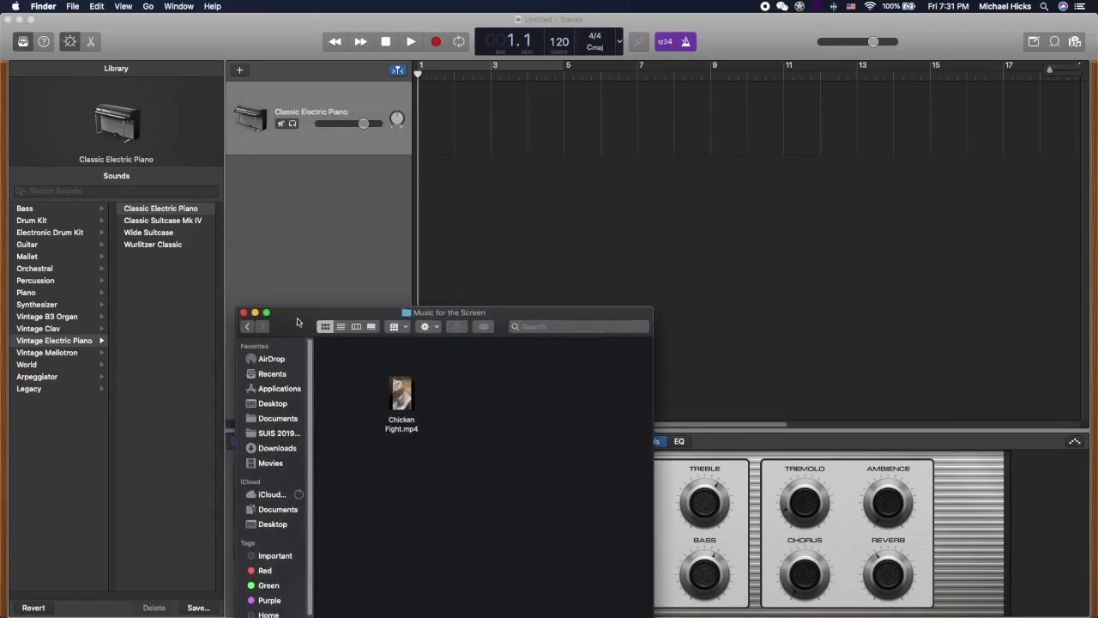
drag(405, 384, 437, 96)
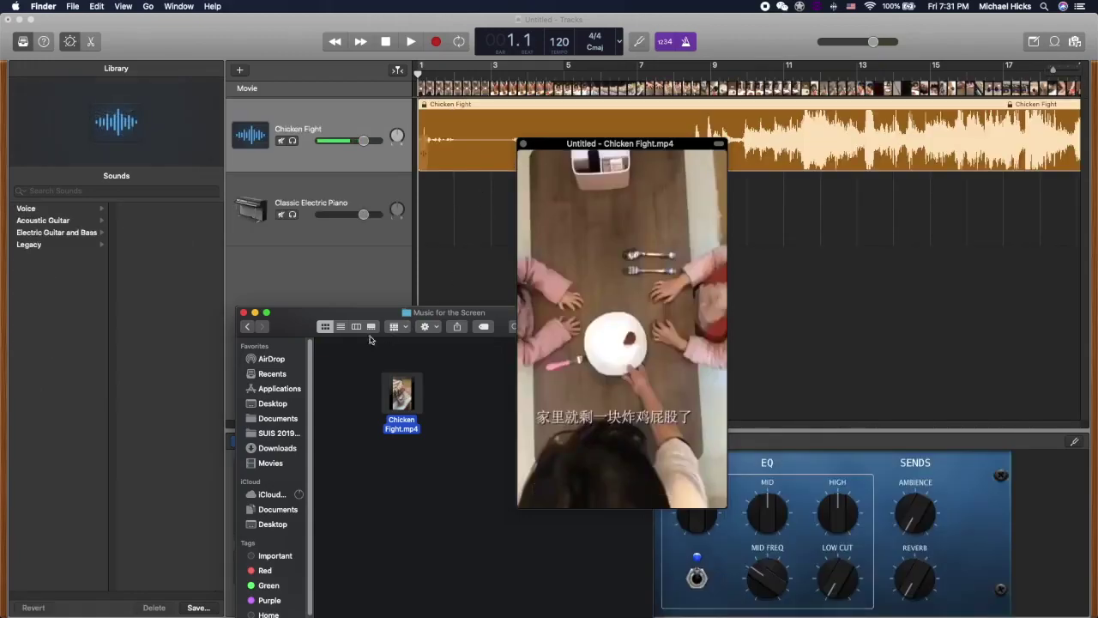
click(244, 314)
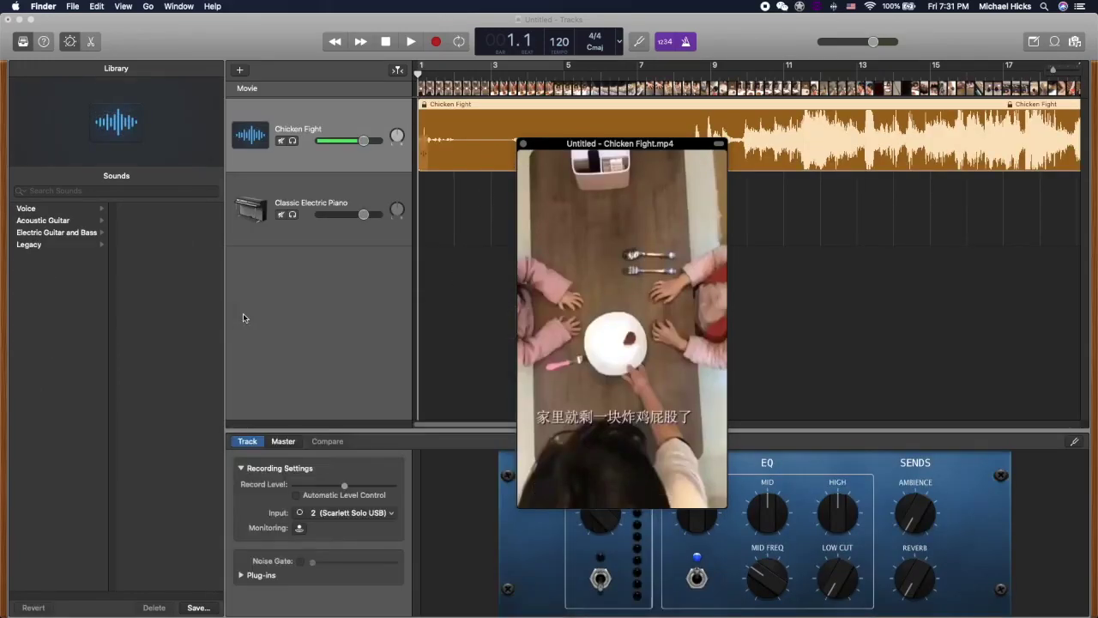
drag(568, 145, 314, 243)
drag(248, 237, 33, 212)
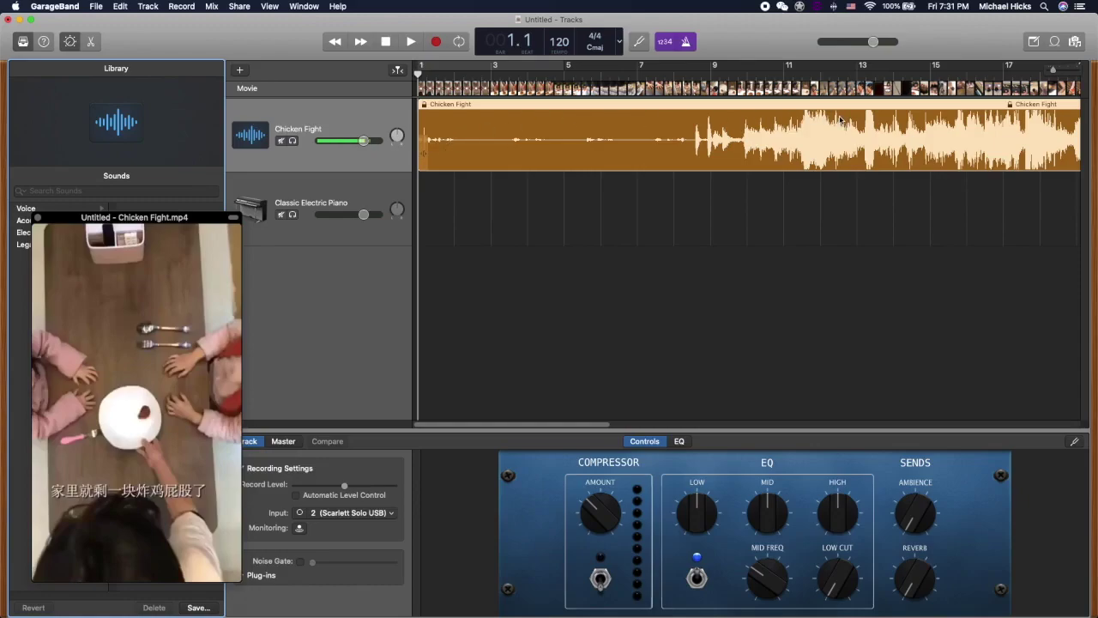
Delete the Chicken Fight audio track together with its regions, keeping the movie track
click(611, 130)
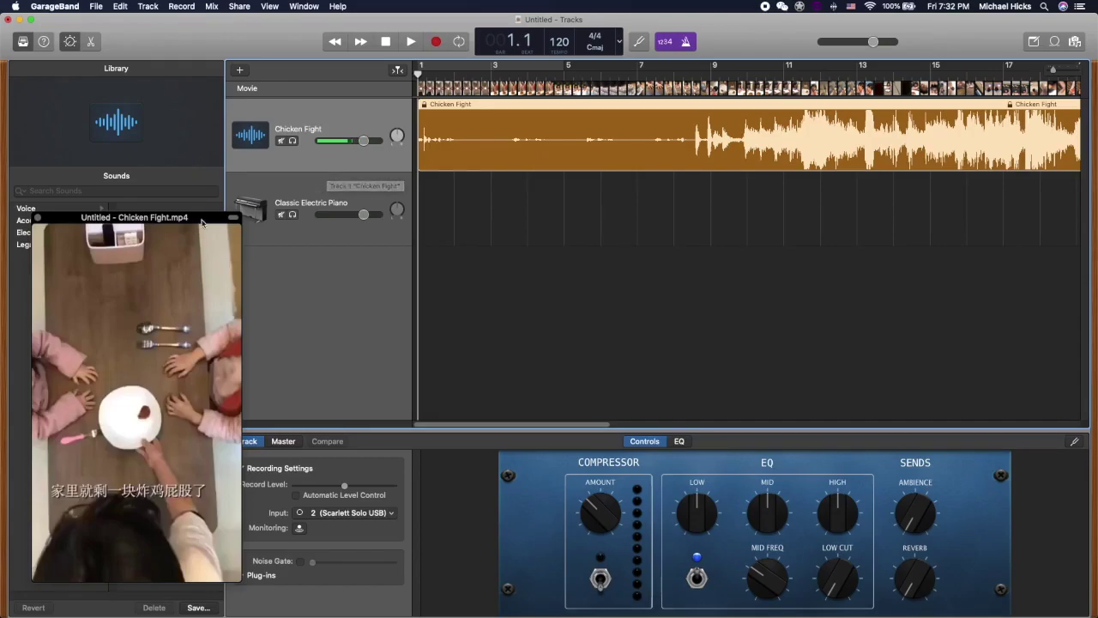
drag(203, 221, 206, 193)
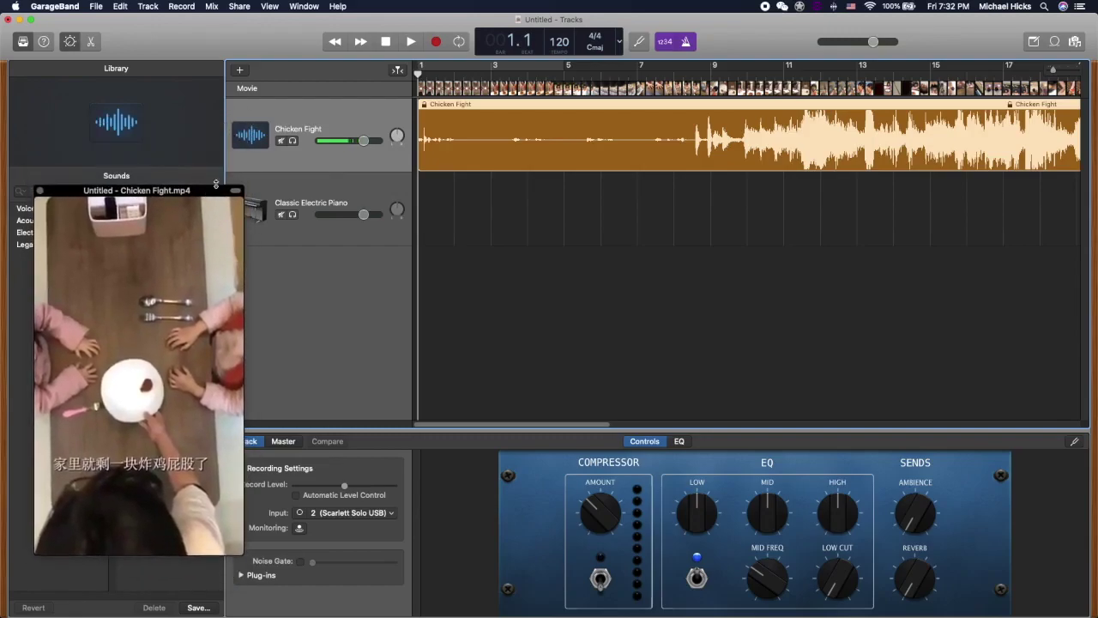
right_click(374, 115)
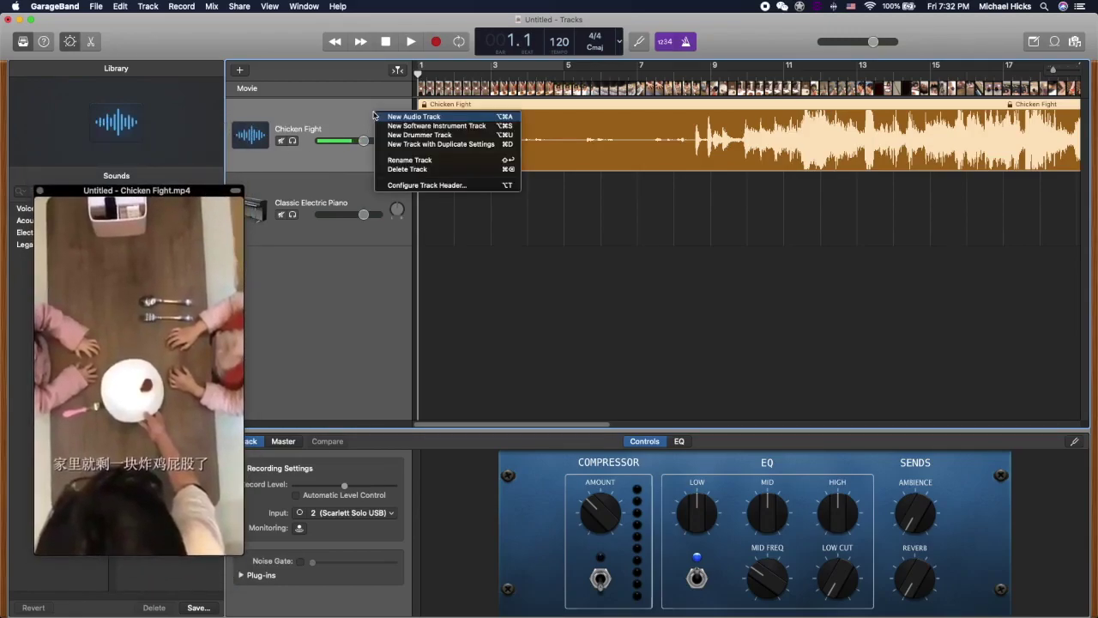
click(408, 169)
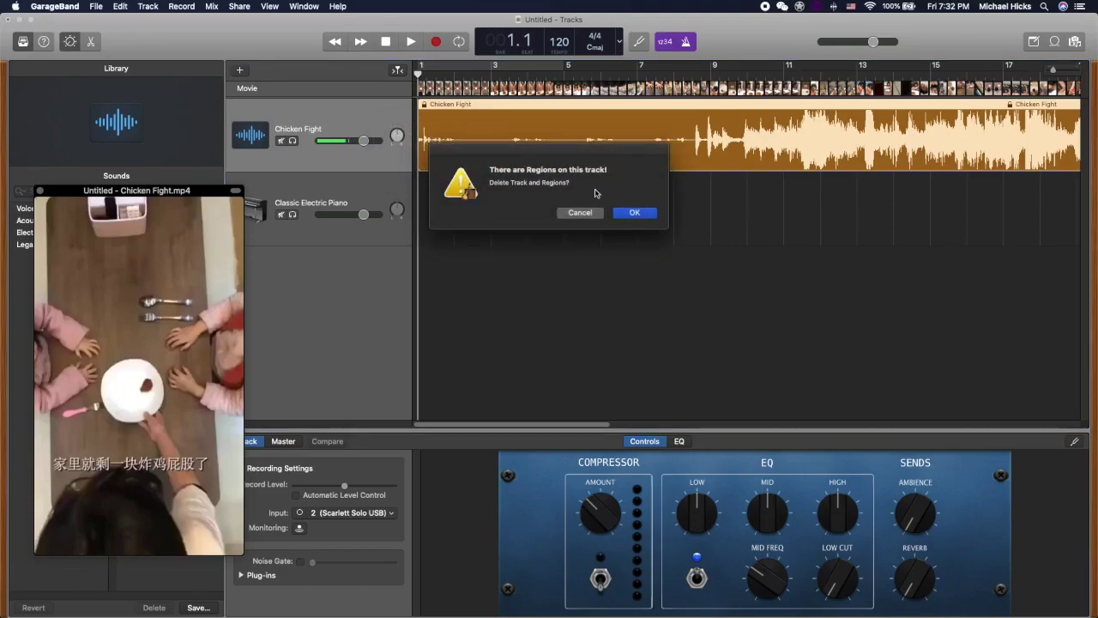
click(644, 215)
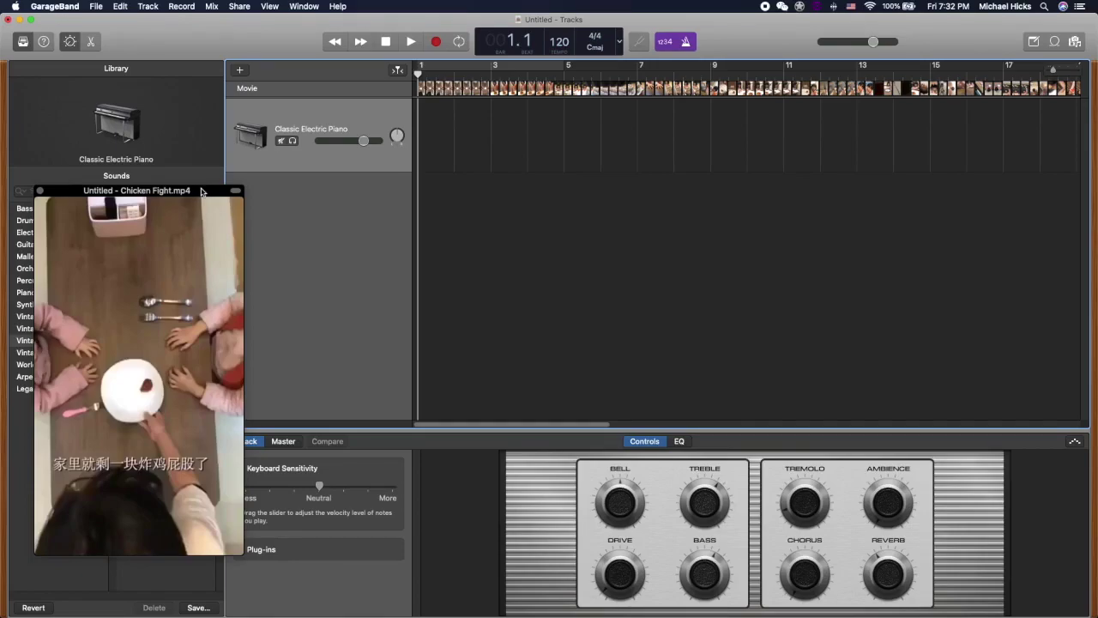
Play the opening of the movie and return the playhead to the start of bar 1
drag(202, 191, 261, 130)
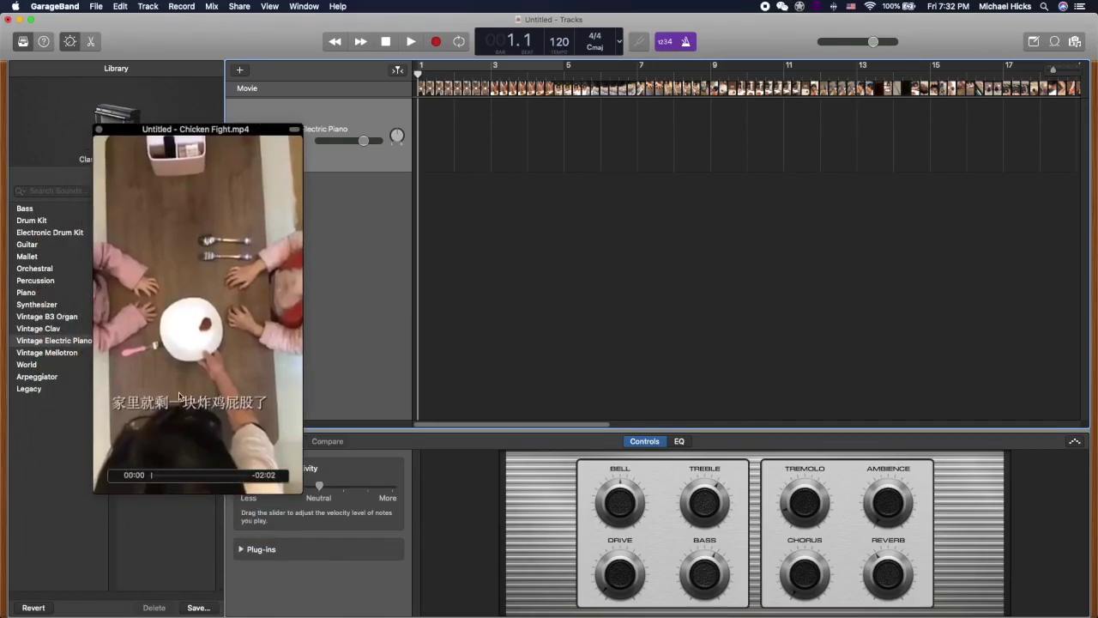
key(space)
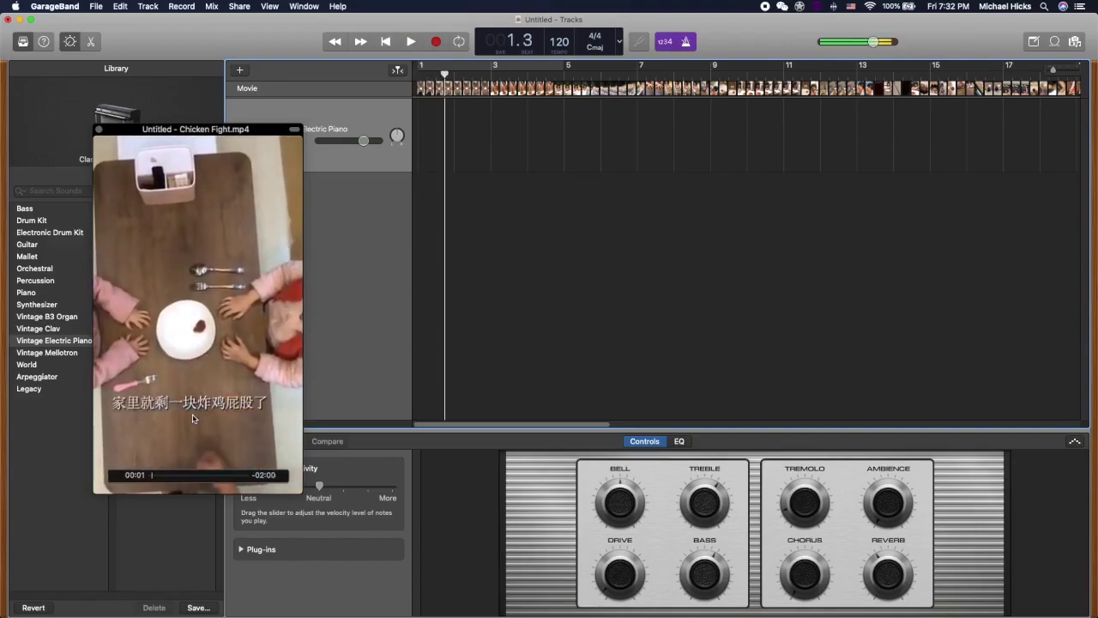
drag(453, 76, 418, 76)
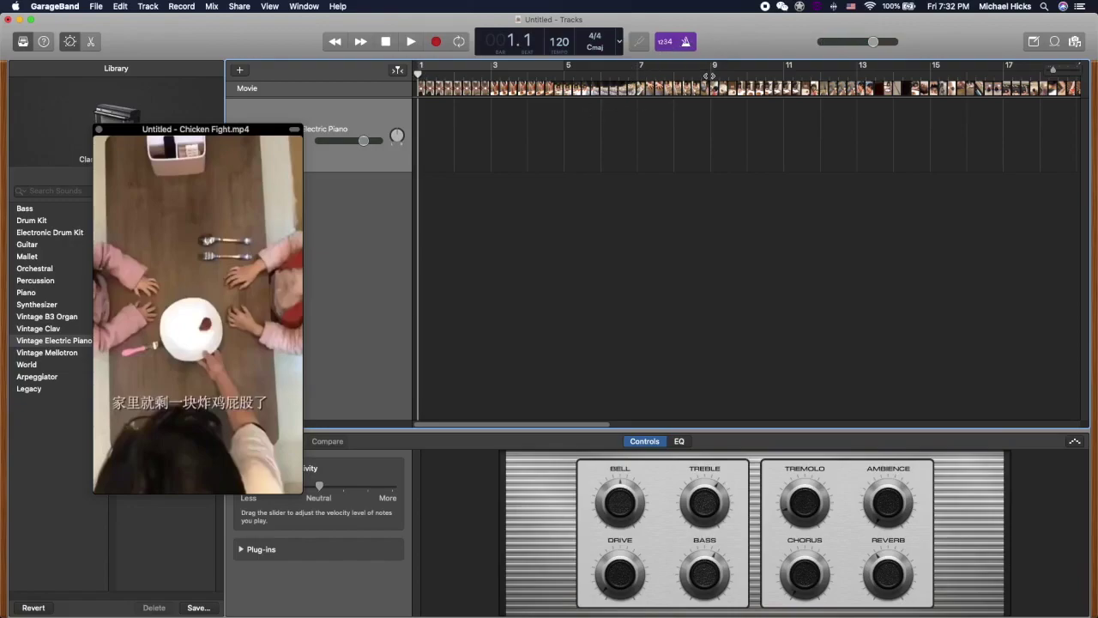
Turn off the metronome, reposition the movie window and play the movie from the start
click(687, 41)
drag(255, 133, 317, 160)
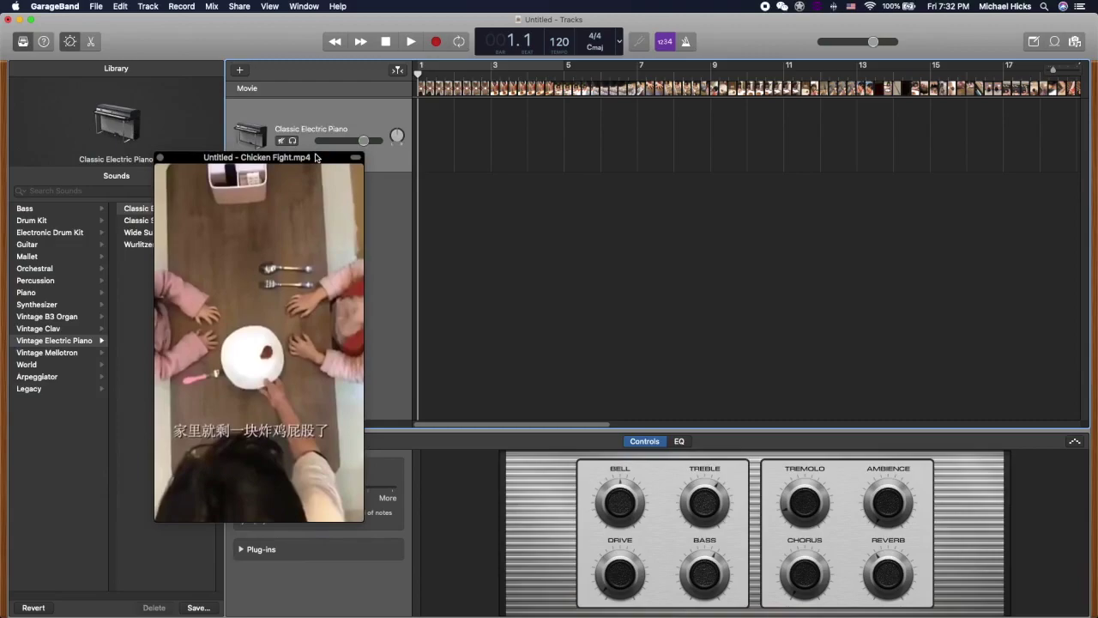
click(264, 91)
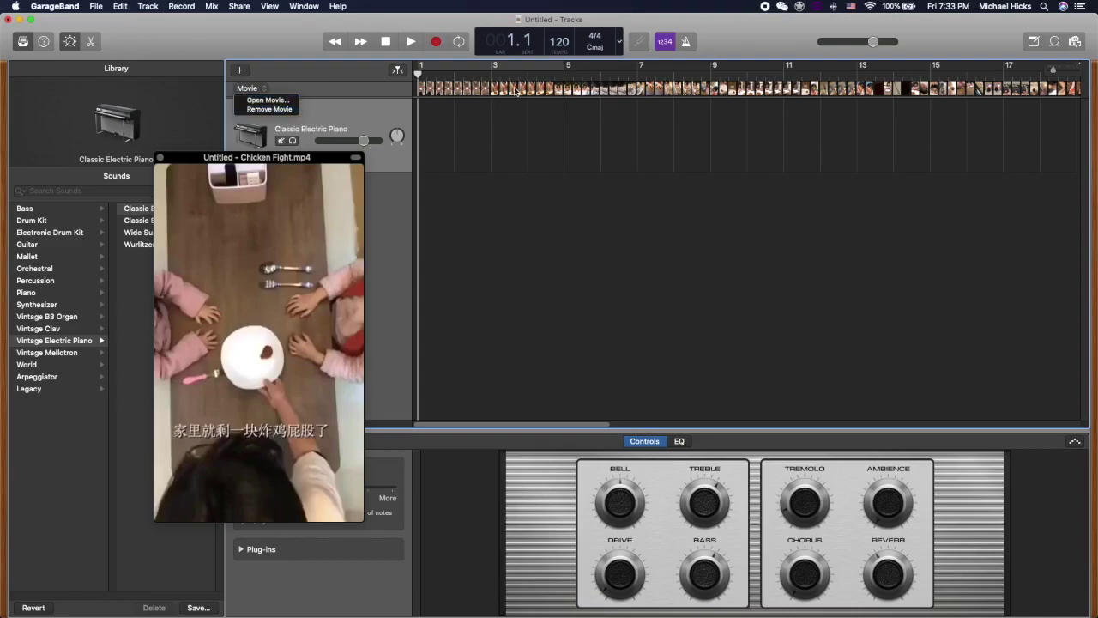
click(451, 101)
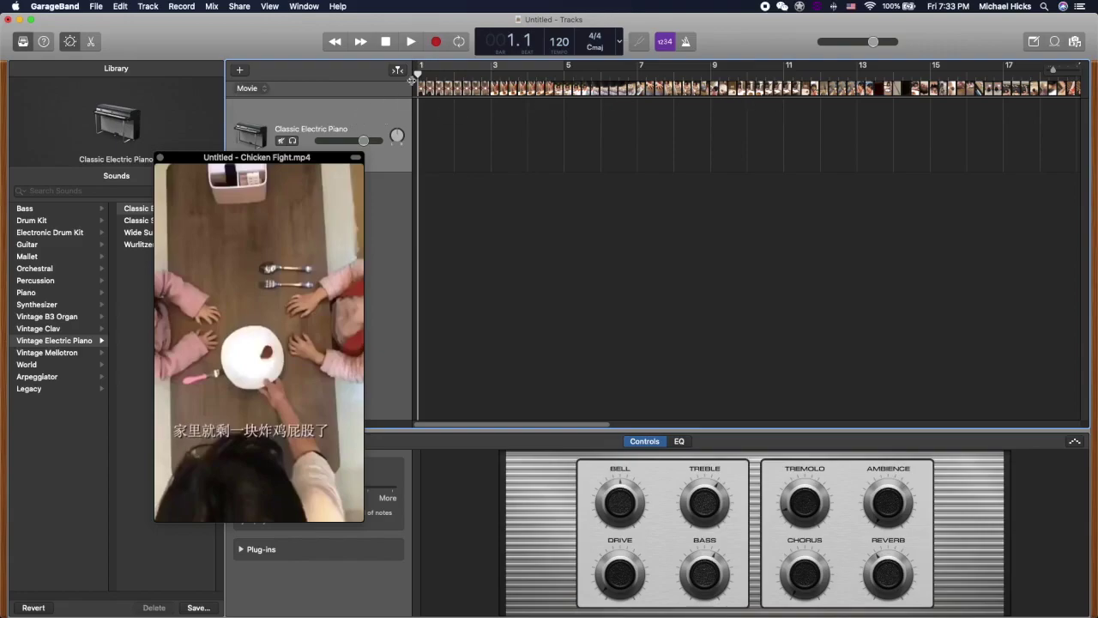
key(space)
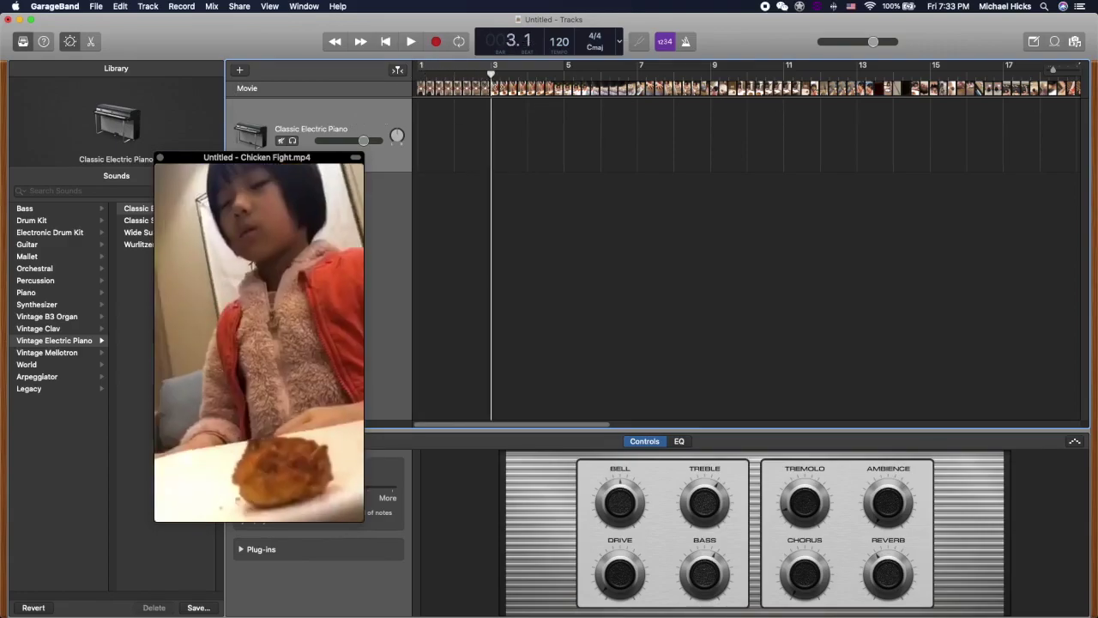
Move the playhead back to the opening of the movie and lower the project tempo to 89 BPM
drag(546, 79, 429, 89)
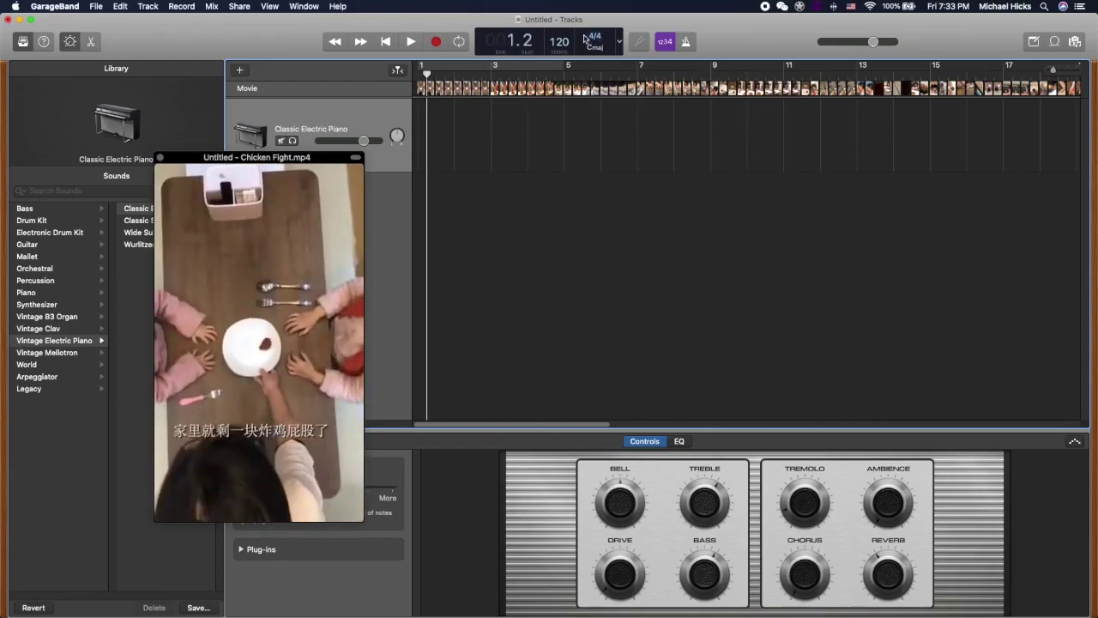
mouse_move(558, 41)
mouse_down()
mouse_move(559, 92)
mouse_move(559, 46)
mouse_move(559, 59)
mouse_up()
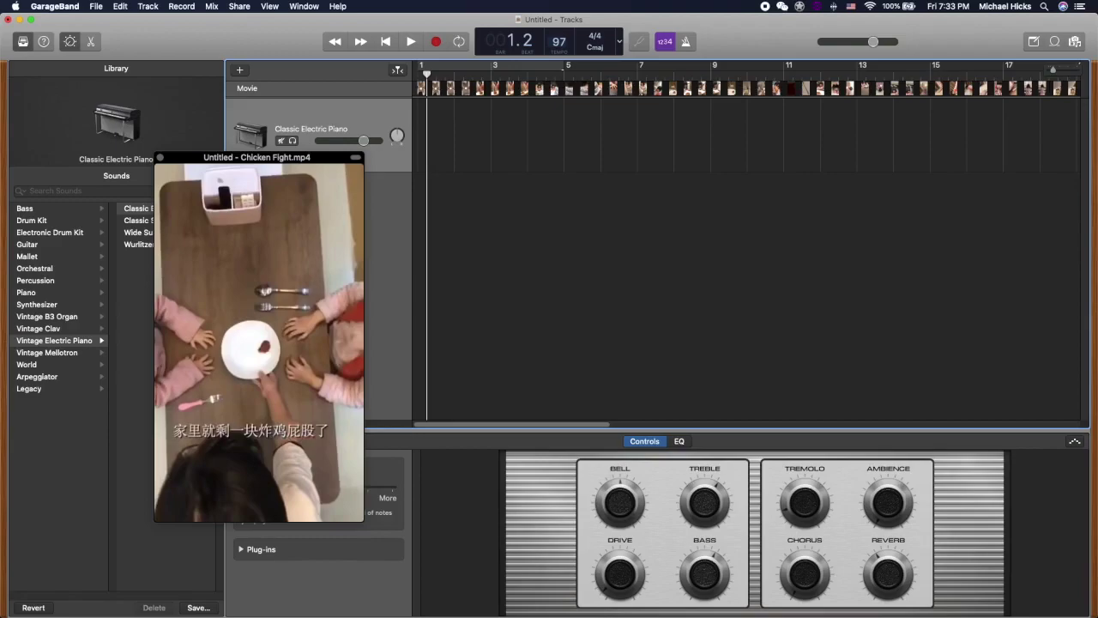
drag(559, 58, 558, 63)
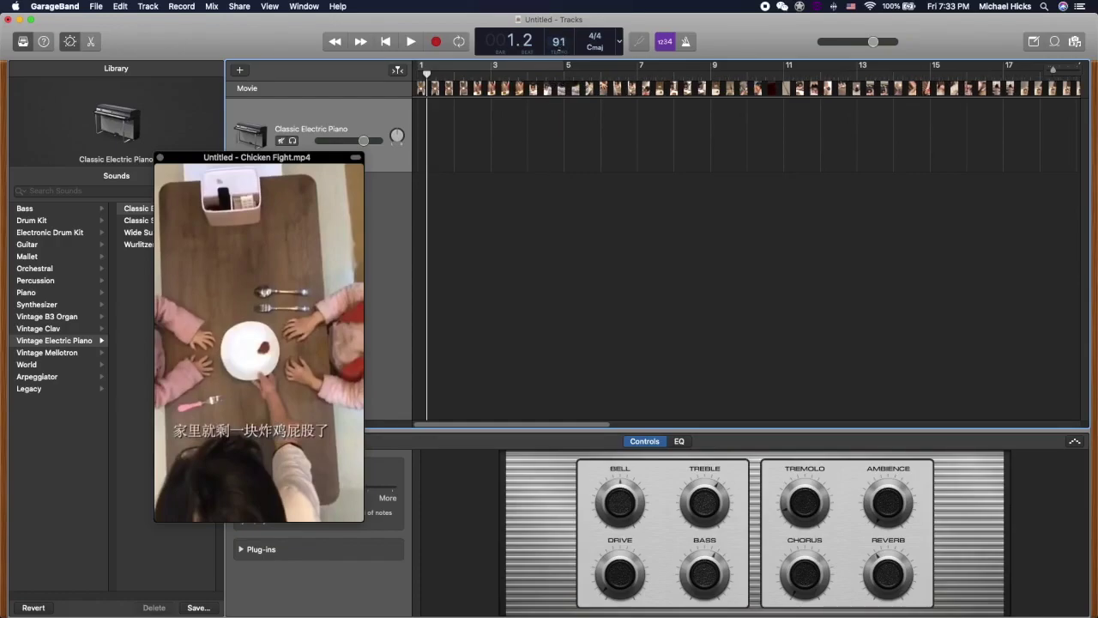
drag(559, 63, 559, 64)
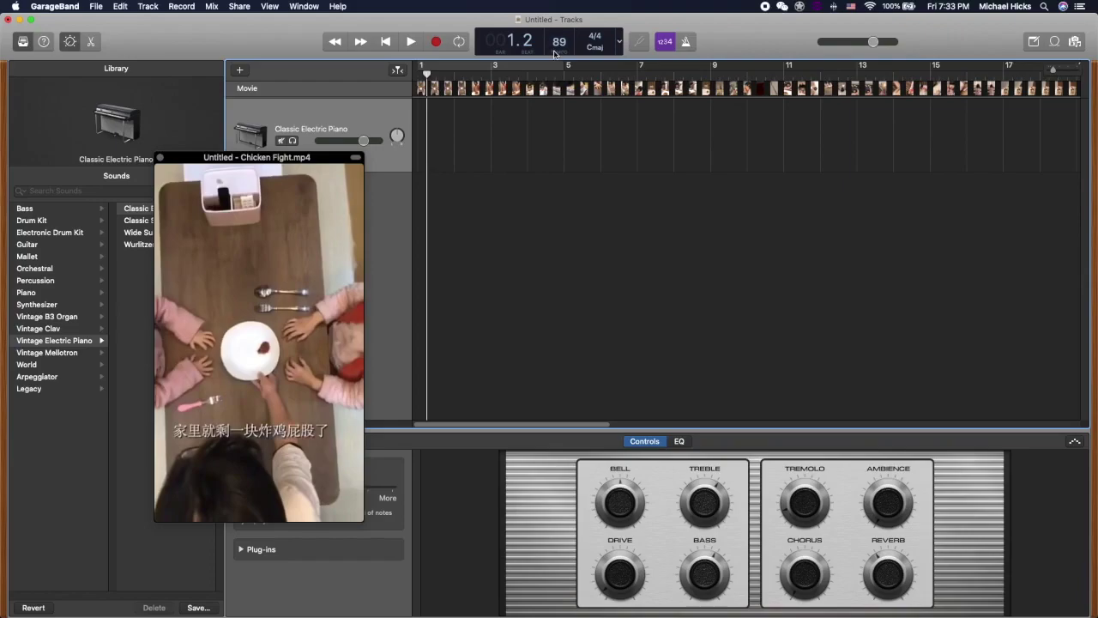
Return the playhead to the start of bar 1 and move the movie window over the timeline, clear of the library and track headers
drag(316, 161, 355, 203)
key(Return)
key(space)
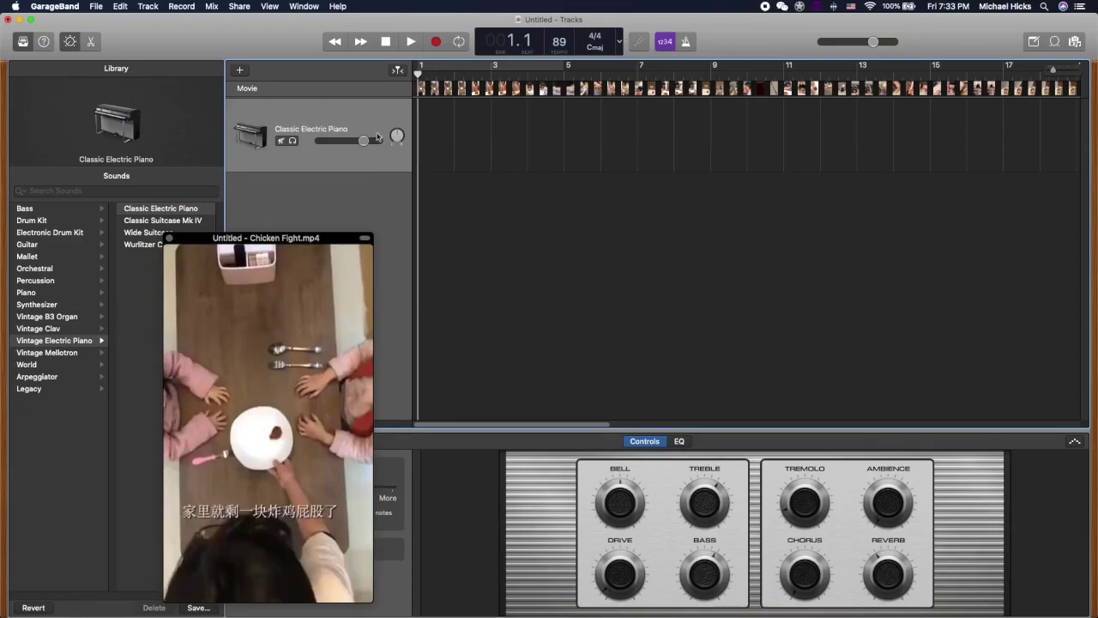
mouse_move(283, 306)
mouse_move(418, 74)
mouse_down()
mouse_move(640, 76)
mouse_move(415, 77)
mouse_up()
drag(321, 240, 757, 139)
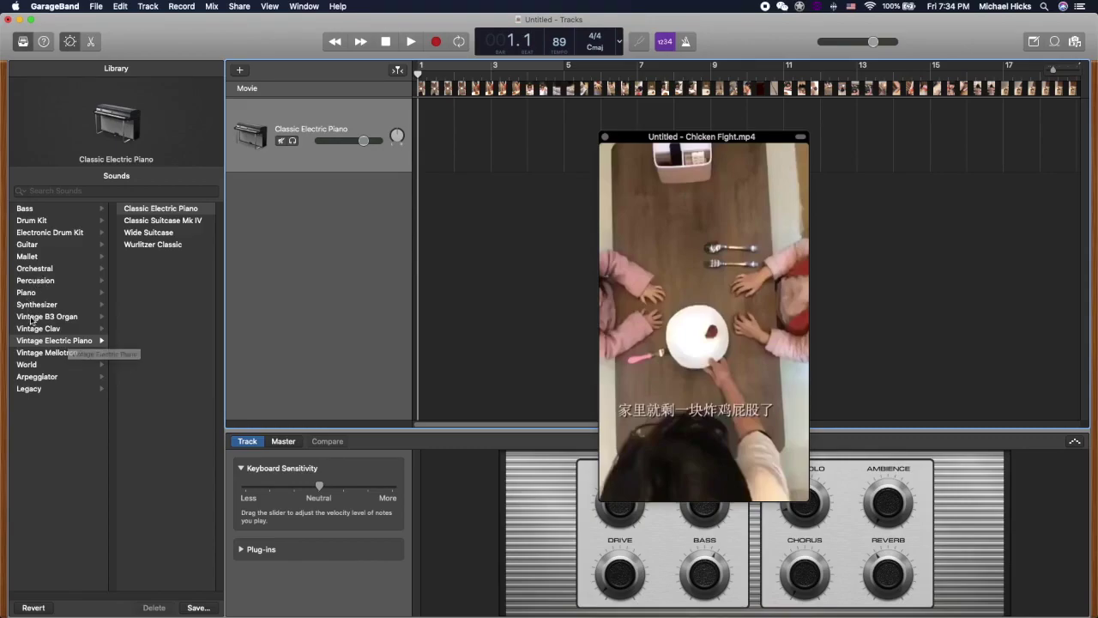
Change the Classic Electric Piano track's sound to String Ensemble from the Orchestral Strings category in the library
click(23, 41)
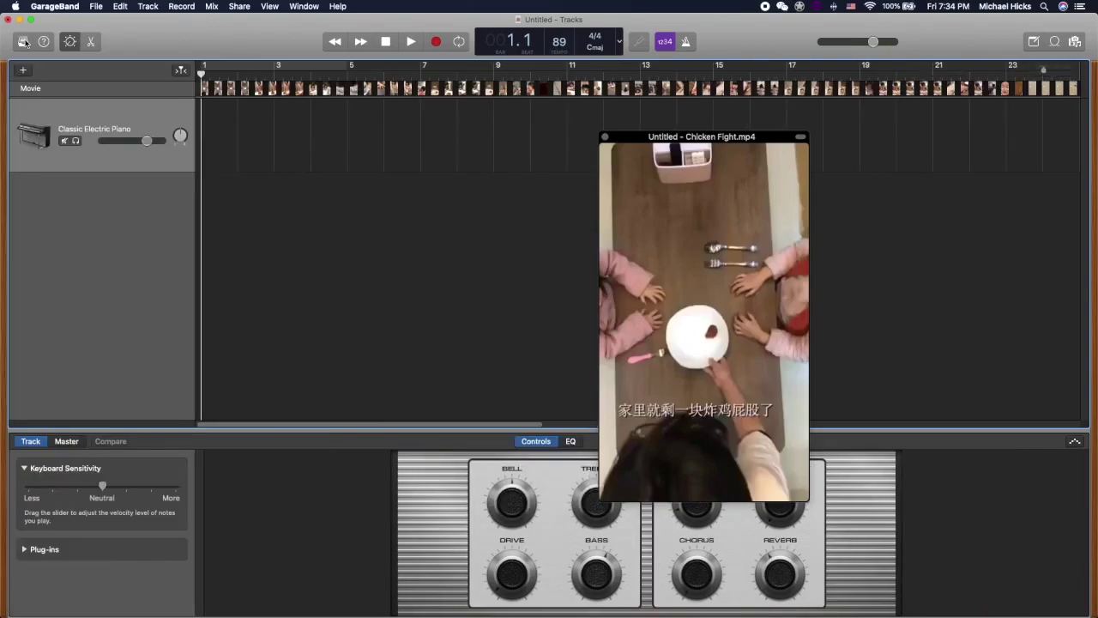
click(22, 41)
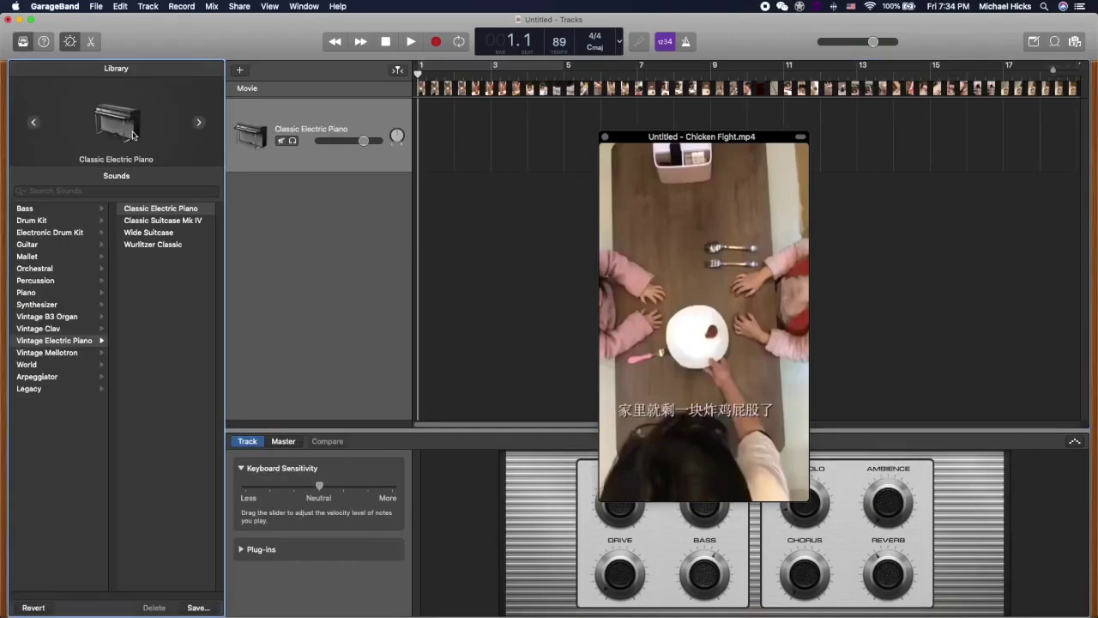
click(44, 273)
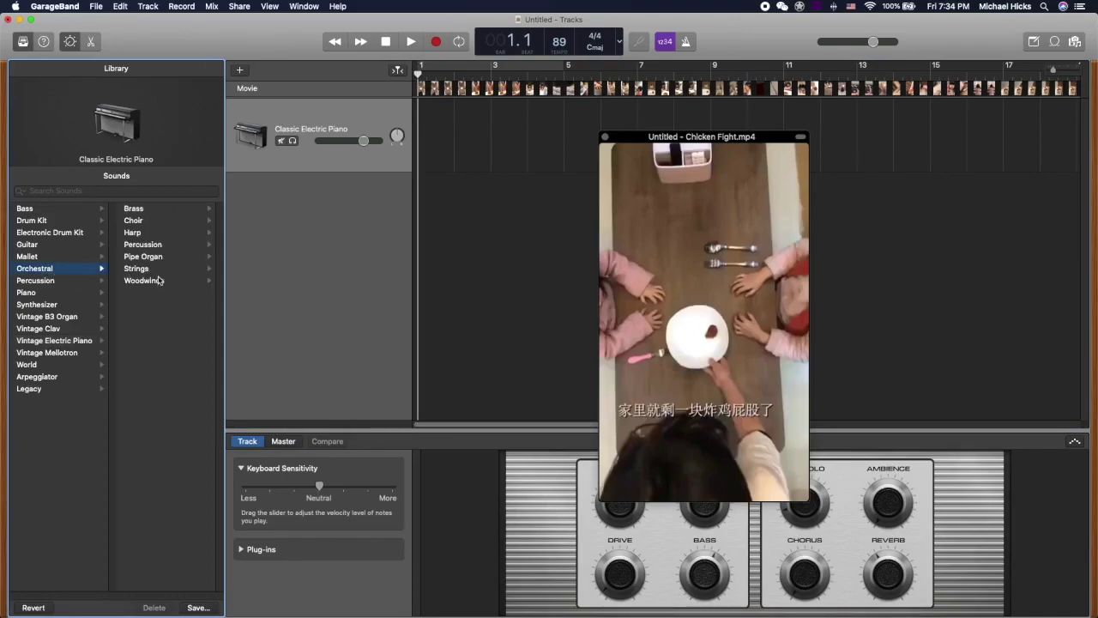
click(158, 274)
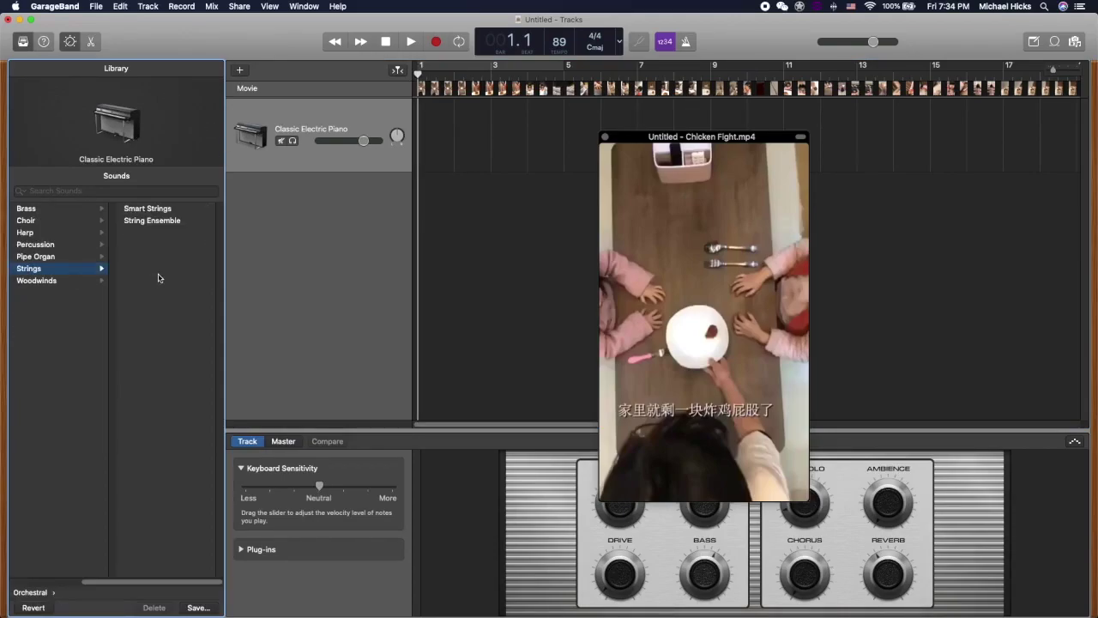
click(152, 220)
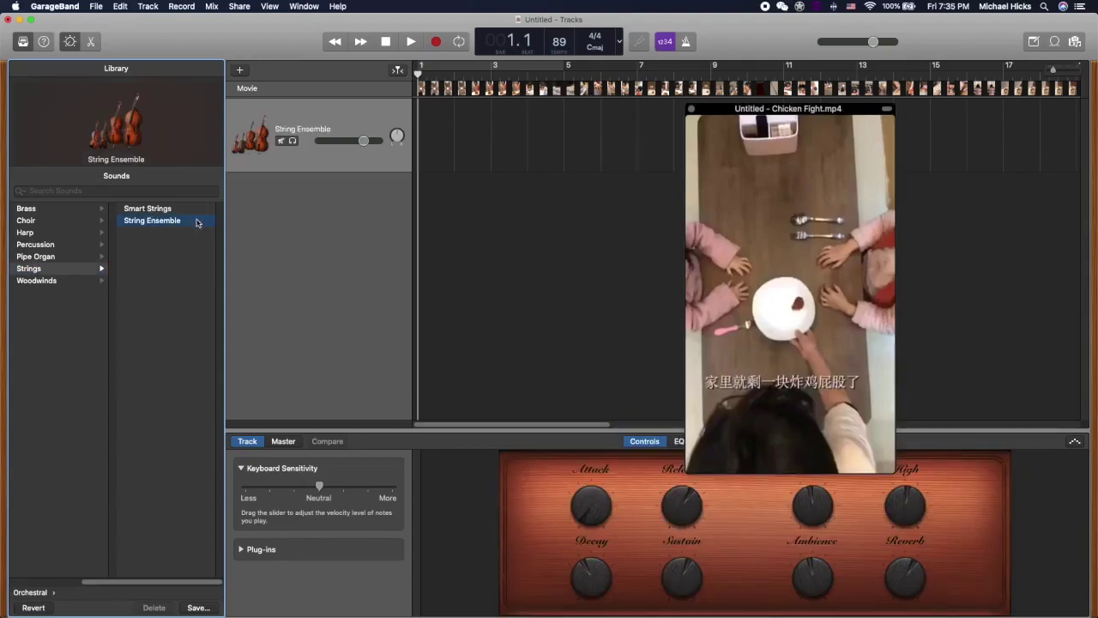
Show Musical Typing, place it beside the movie window and try a few low notes with the String Ensemble
click(305, 6)
click(359, 62)
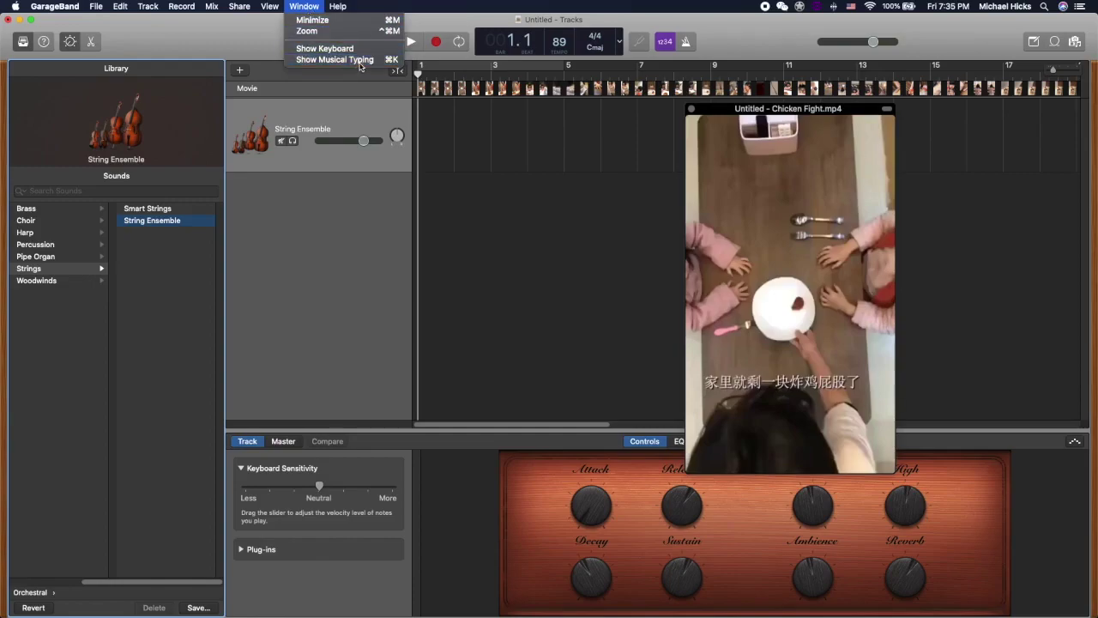
drag(596, 225, 323, 243)
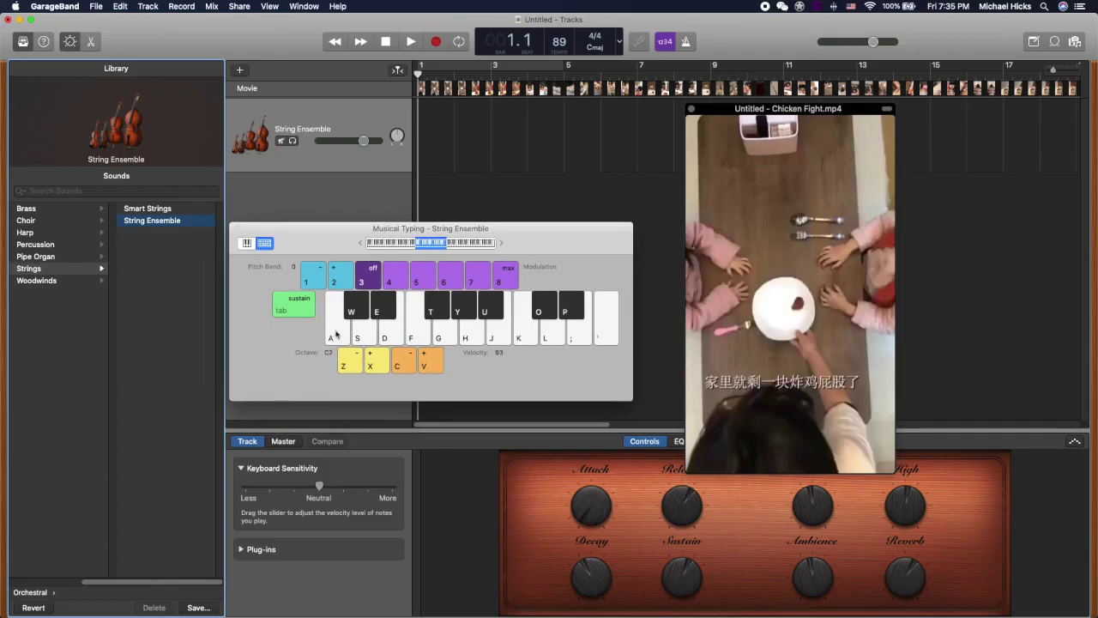
key(a)
key(w)
key(s)
key(d)
key(a)
key(s)
key(d)
Raise the master volume slightly and place the Musical Typing window below the track header, clear of the movie
drag(873, 41, 881, 41)
drag(365, 143, 364, 142)
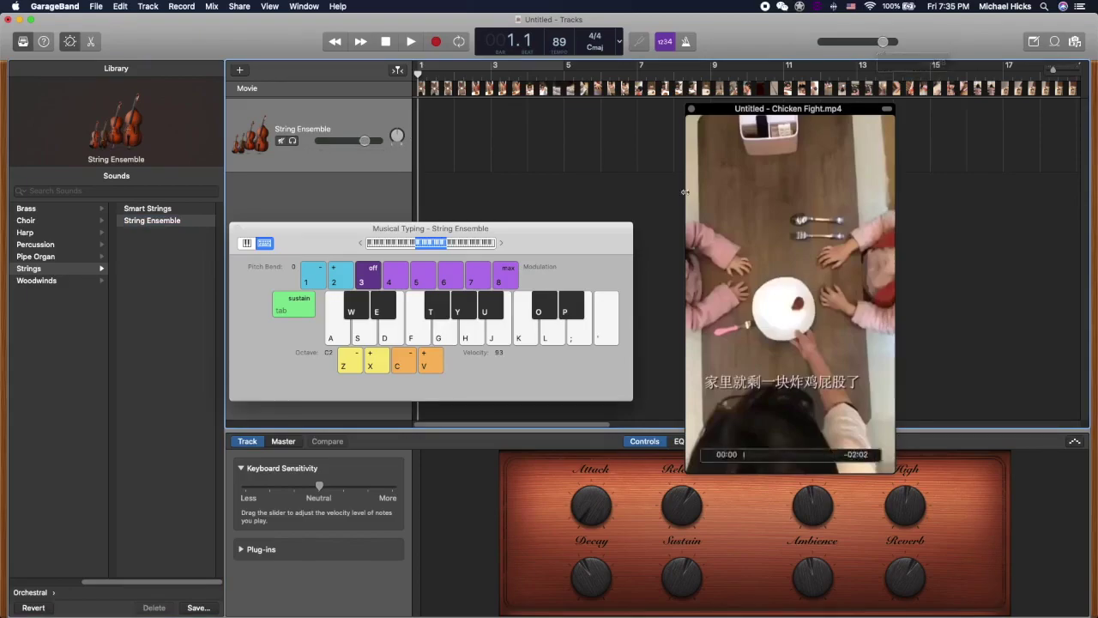
drag(554, 233, 596, 209)
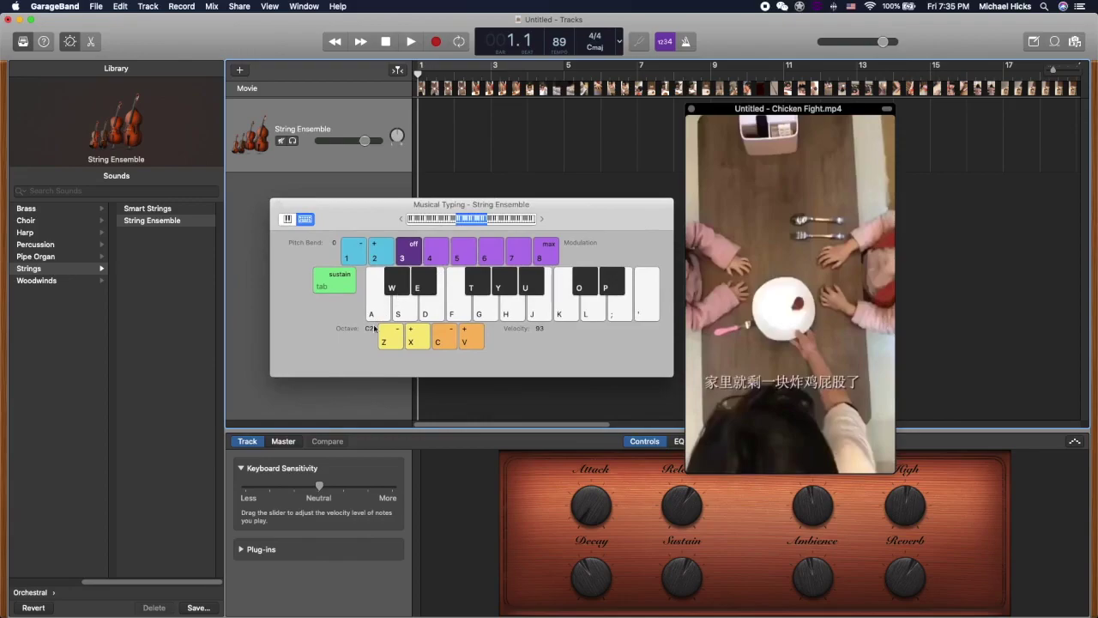
drag(353, 206, 275, 218)
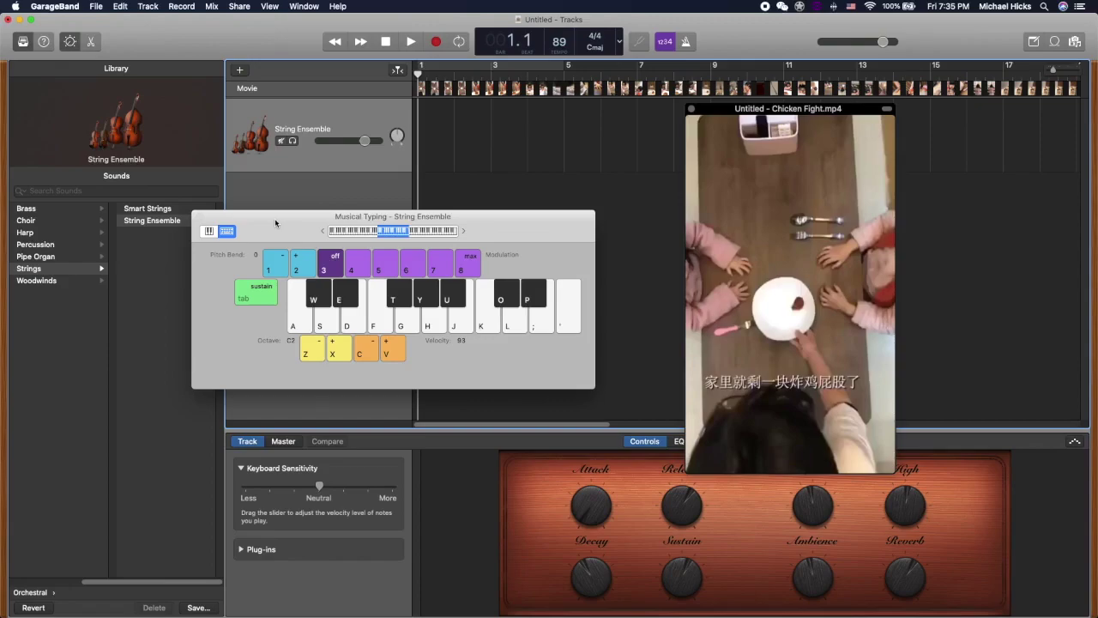
Audition dissonant String Ensemble clusters by layering G and A with higher notes such as C-sharp, D, D-sharp, E and F
key(a)
key(s)
key(g)
key(j)
key(g)
key(h)
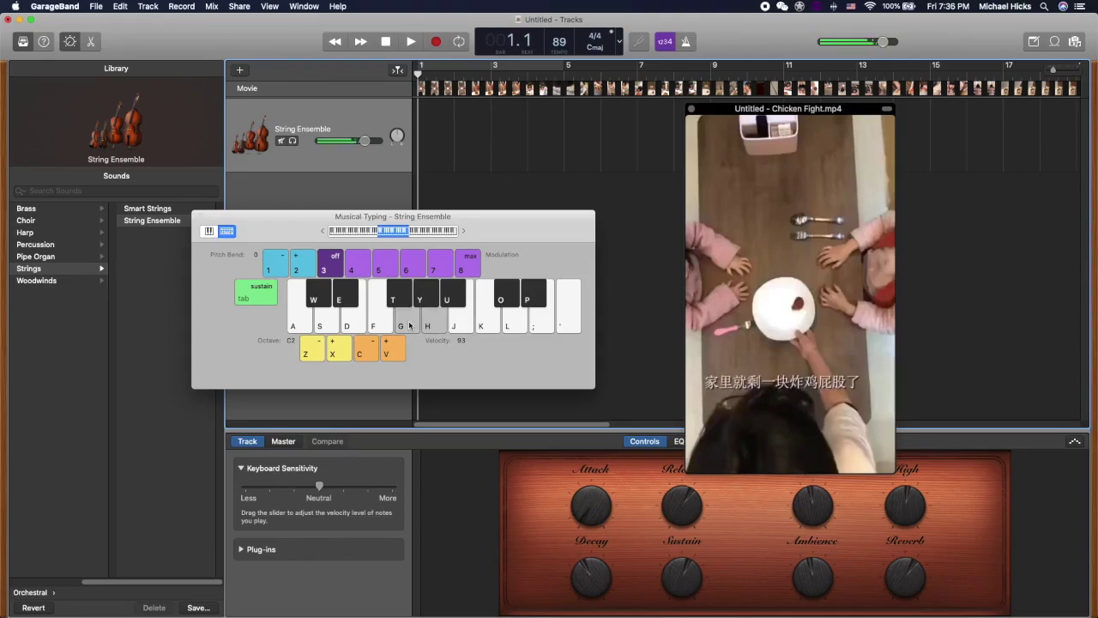
key(l)
key(o)
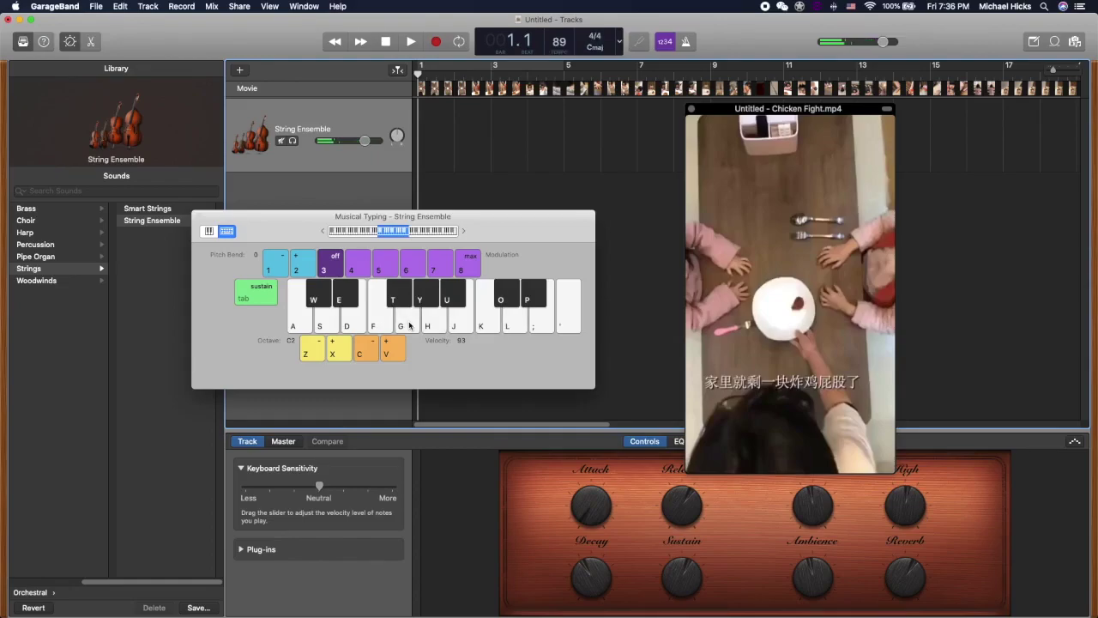
key(g)
key(h)
key(l)
key(o)
key(g)
key(h)
key(l)
key(o)
key(g)
key(h)
key(l)
key(o)
key(g)
key(l)
key(g)
key(h)
key(l)
key(p)
key(g)
key(h)
key(g)
key(h)
key(l)
key(p)
key(g)
key(h)
key(l)
key(apostrophe)
key(semicolon)
key(g)
key(semicolon)
key(apostrophe)
key(g)
key(apostrophe)
key(j)
key(apostrophe)
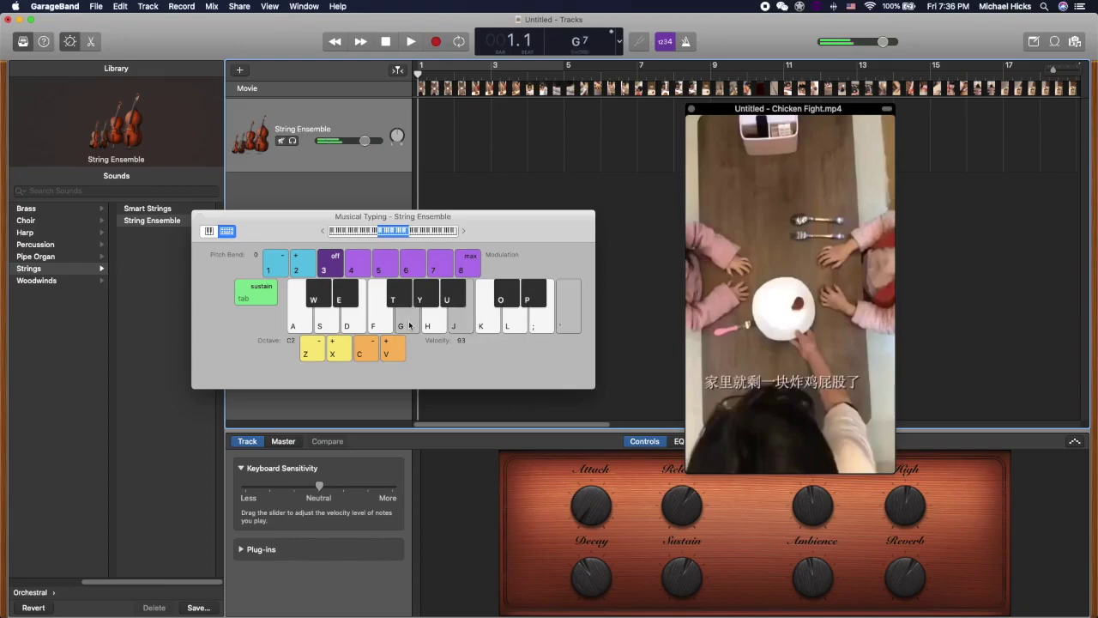
key(g)
key(h)
key(j)
key(apostrophe)
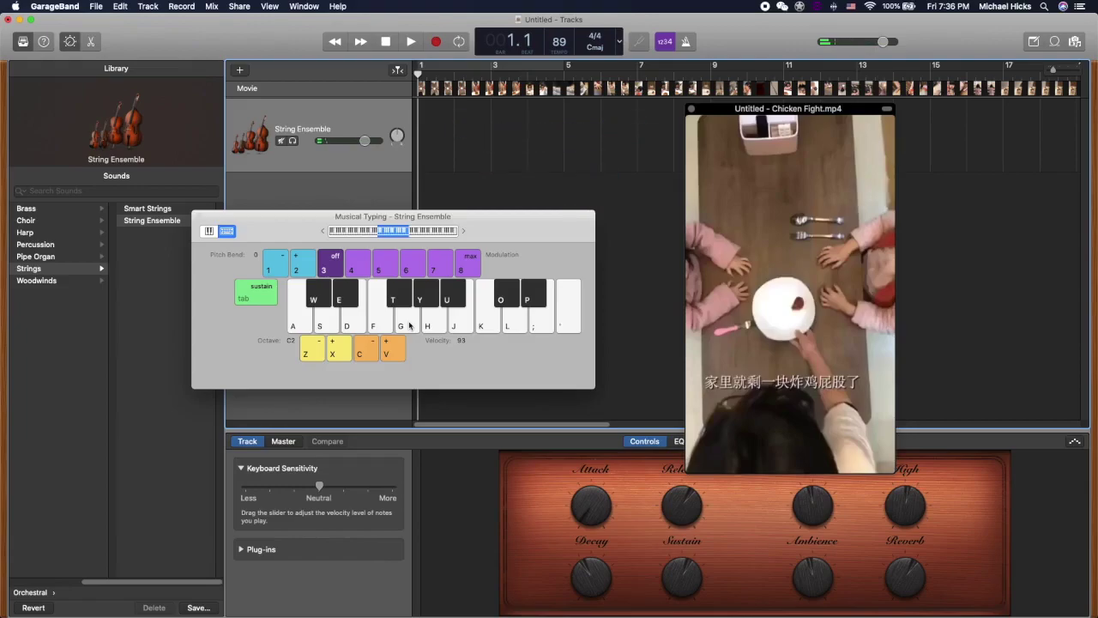
key(o)
key(g)
key(h)
key(k)
key(g)
key(o)
key(g)
key(l)
key(h)
key(g)
key(h)
key(o)
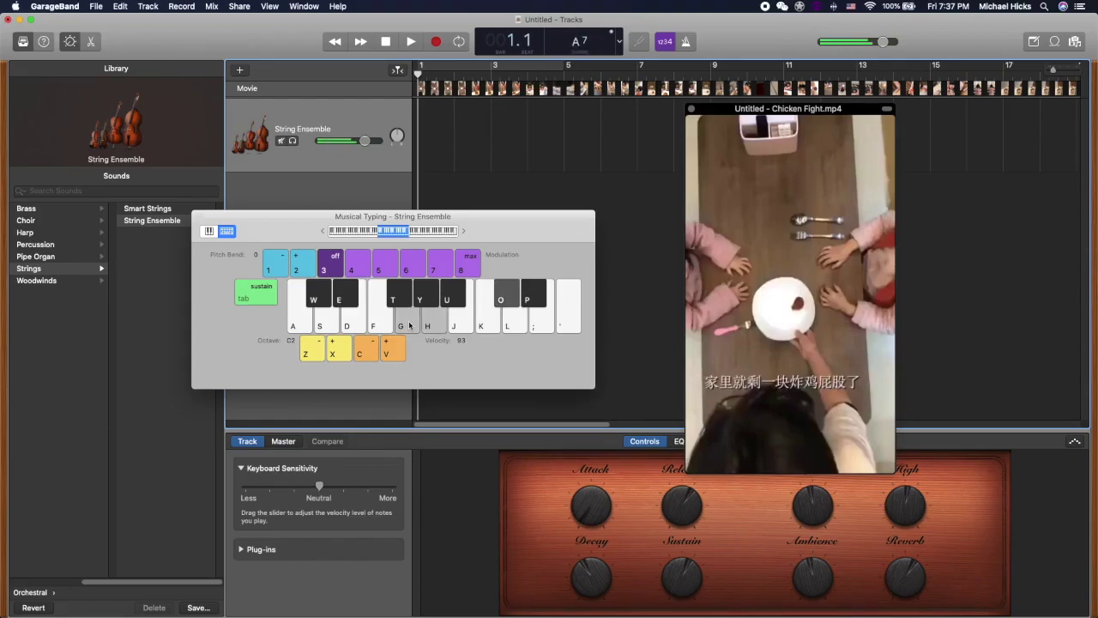
key(l)
key(g)
key(h)
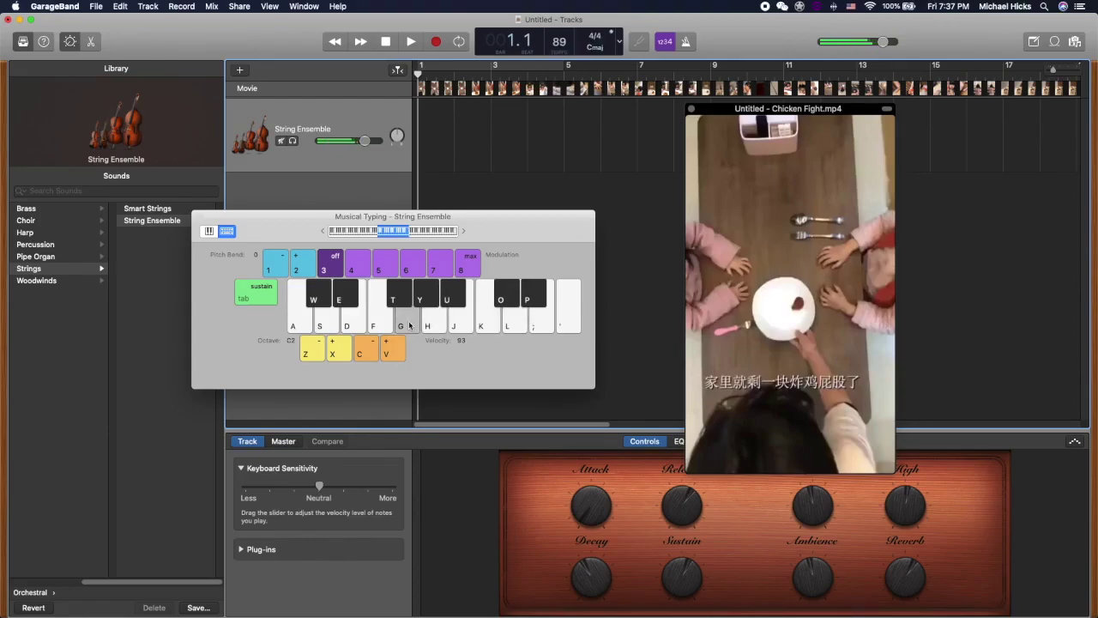
key(g)
key(h)
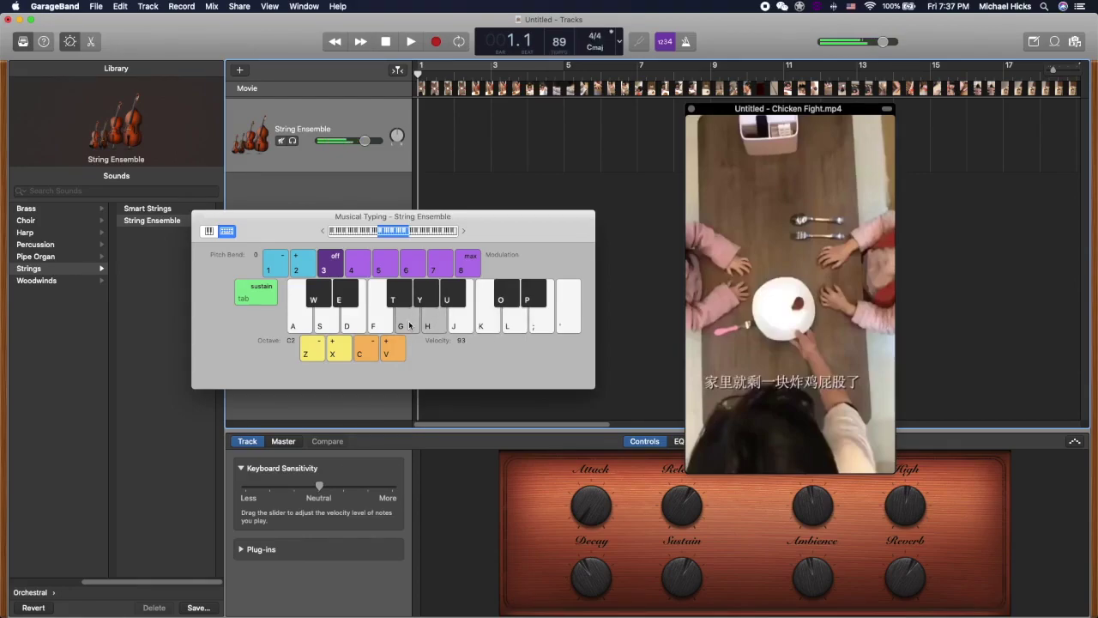
key(k)
key(o)
key(p)
key(h)
key(l)
key(p)
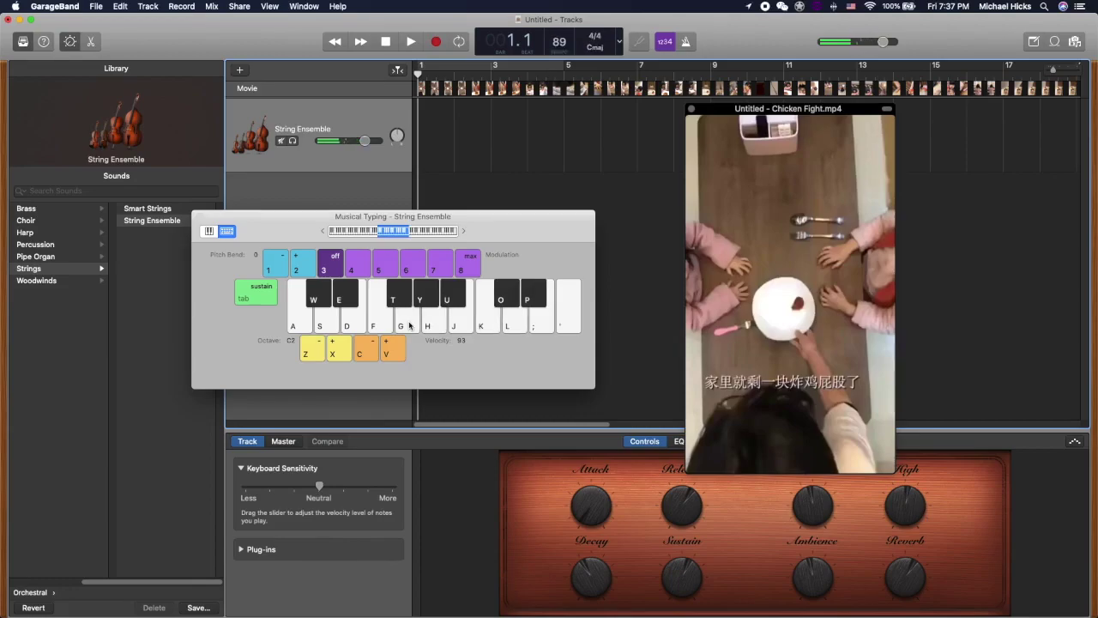
key(g)
key(h)
key(l)
key(p)
drag(418, 75, 418, 109)
key(g)
key(h)
key(l)
Set the project tempo to 77 BPM and briefly try the strings against the opening of the movie
drag(517, 229, 503, 233)
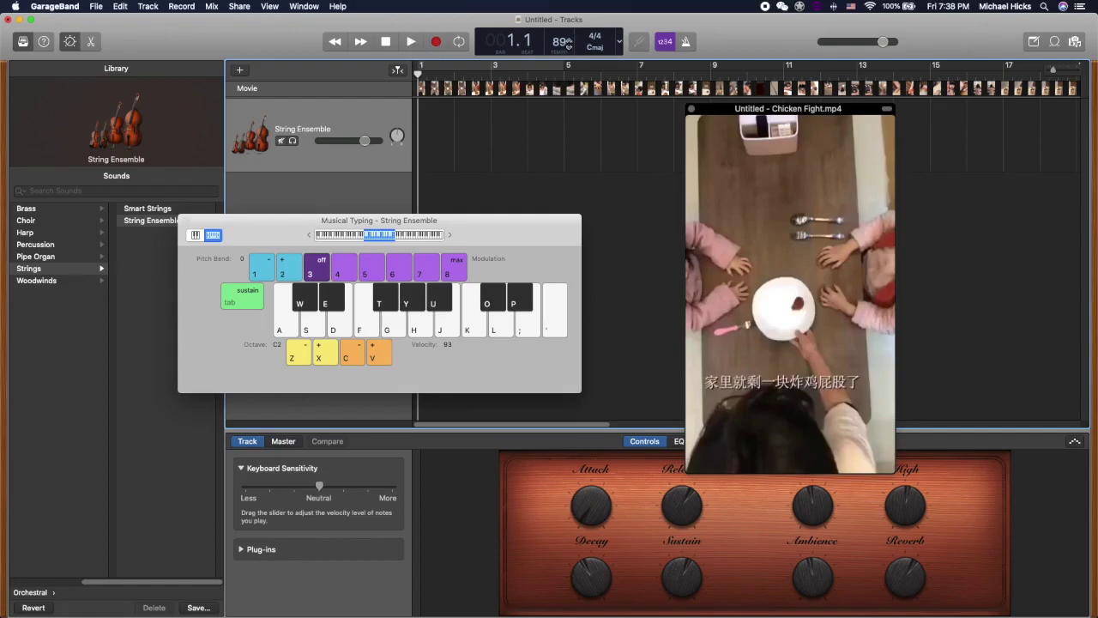
drag(558, 41, 558, 59)
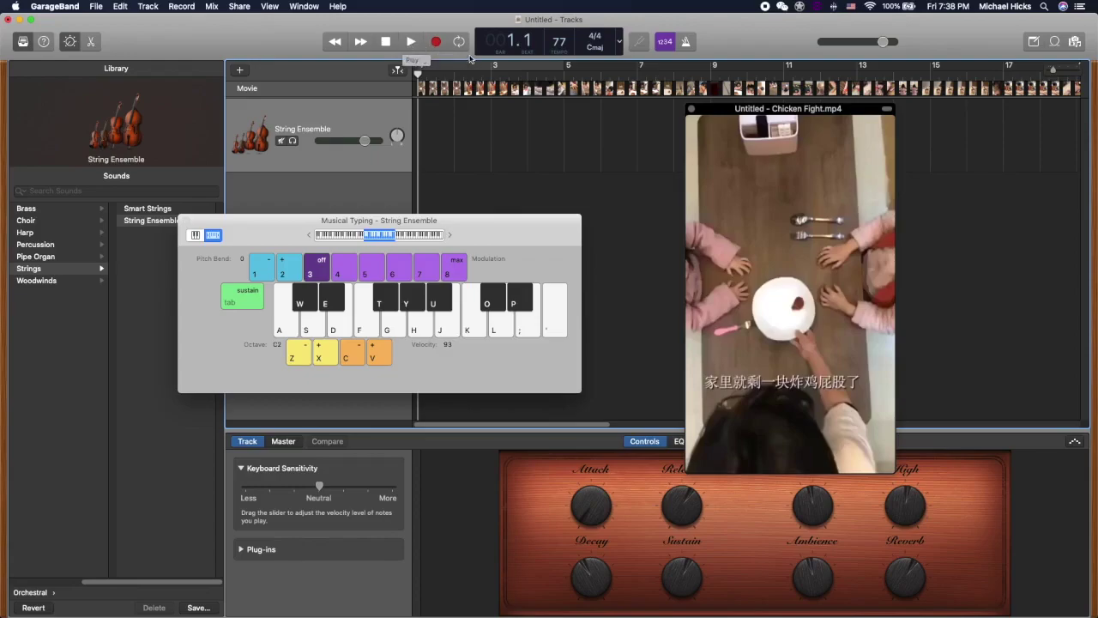
click(411, 42)
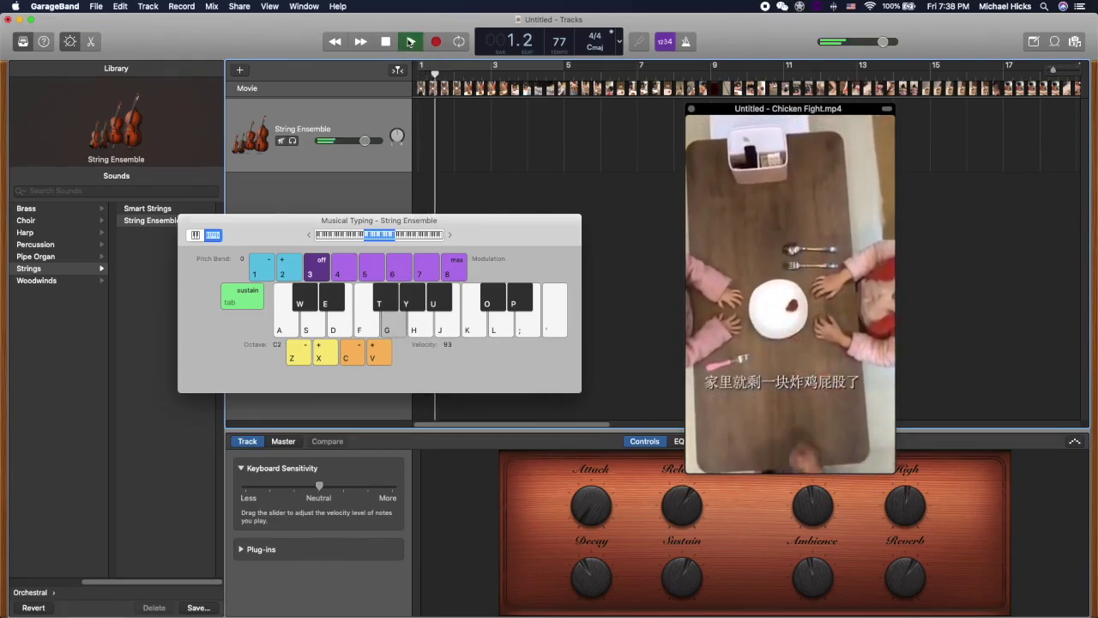
click(410, 42)
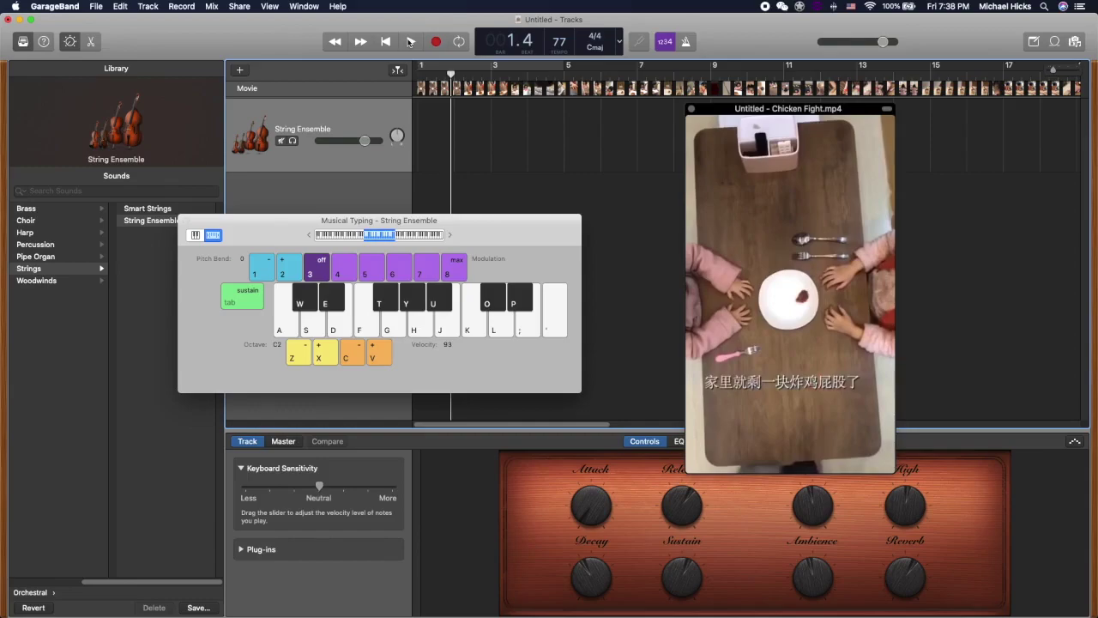
click(410, 42)
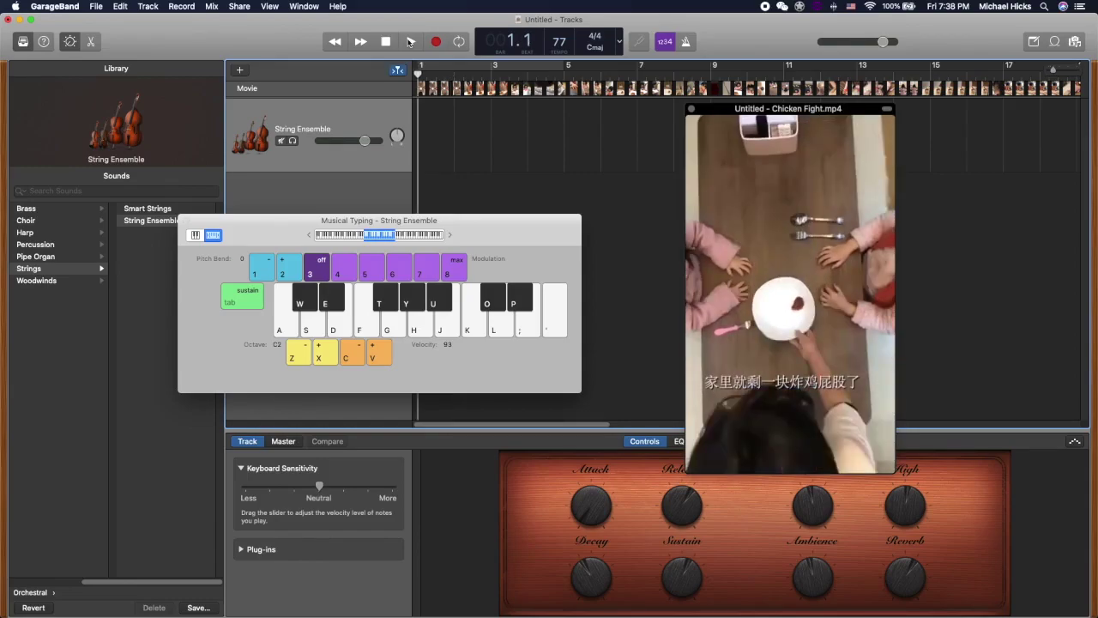
Rehearse adding G, A, D and D-sharp one after another over the movie's opening bars, and return the playhead to bar 1
click(410, 42)
key(g)
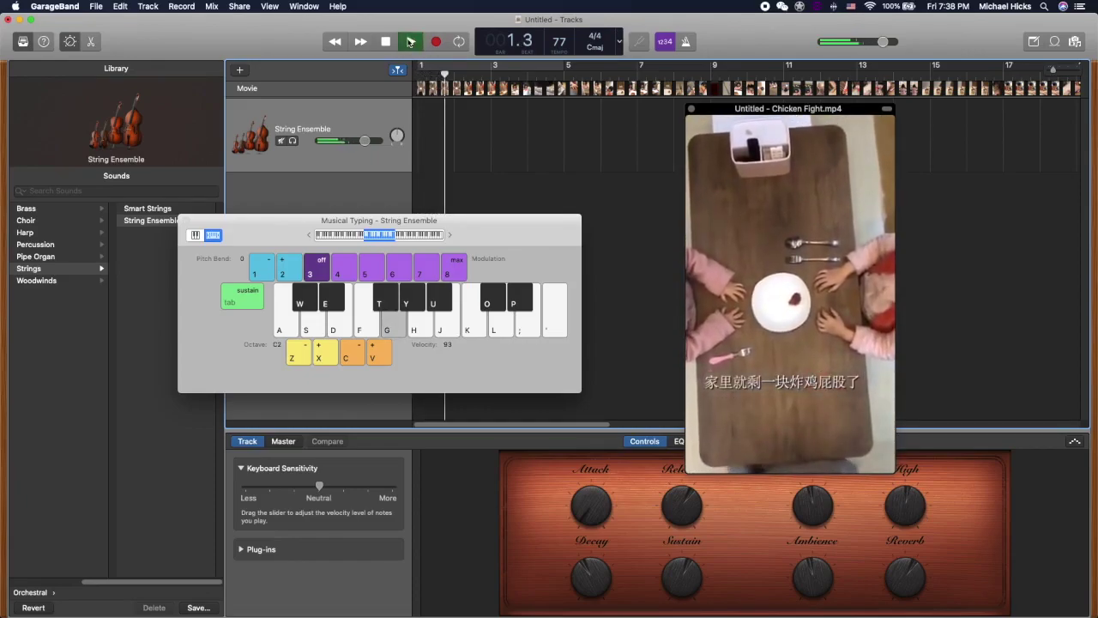
key(h)
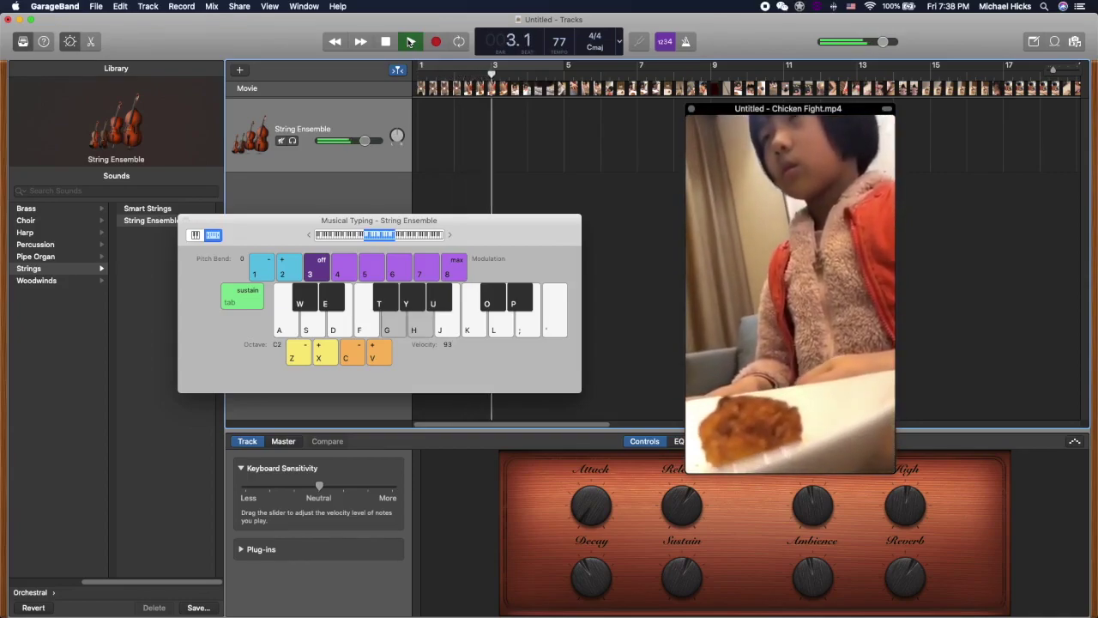
key(l)
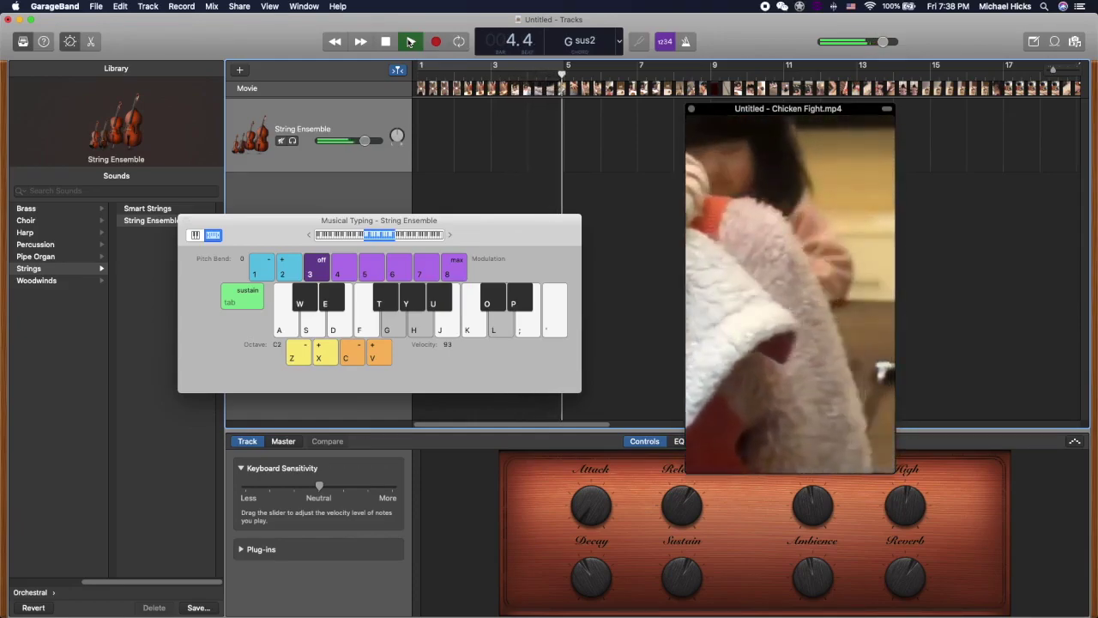
key(p)
click(410, 42)
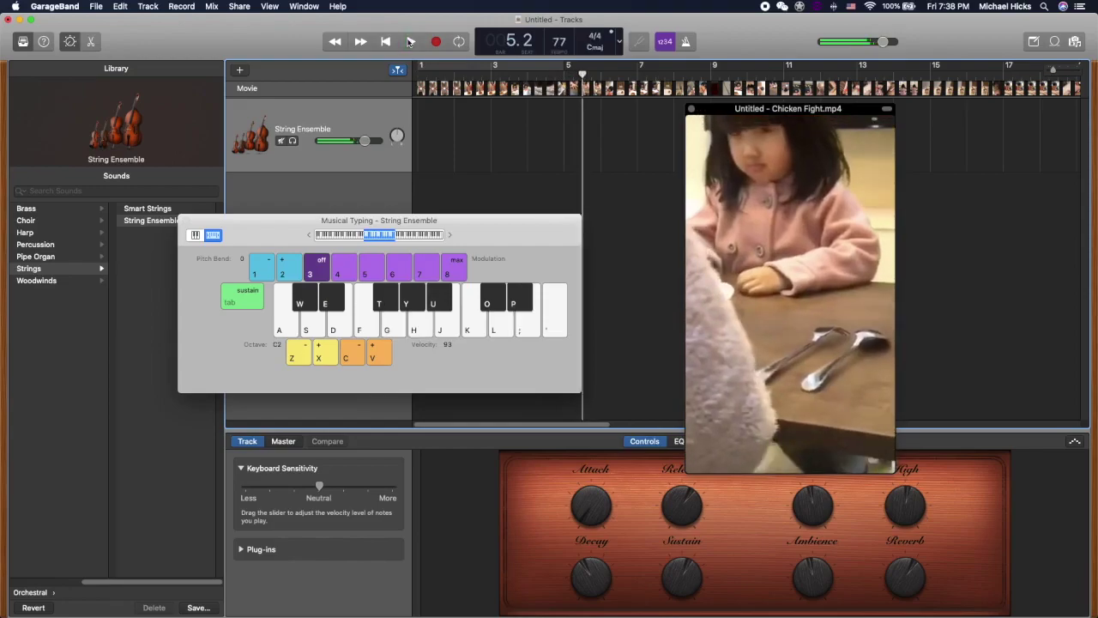
drag(587, 74, 411, 103)
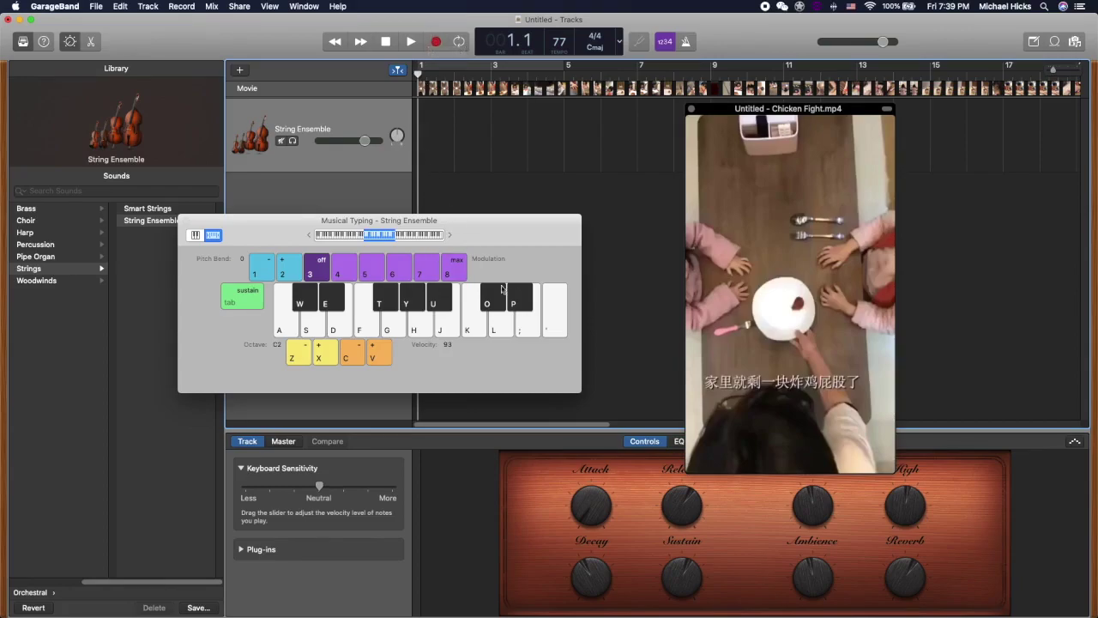
drag(525, 239, 507, 254)
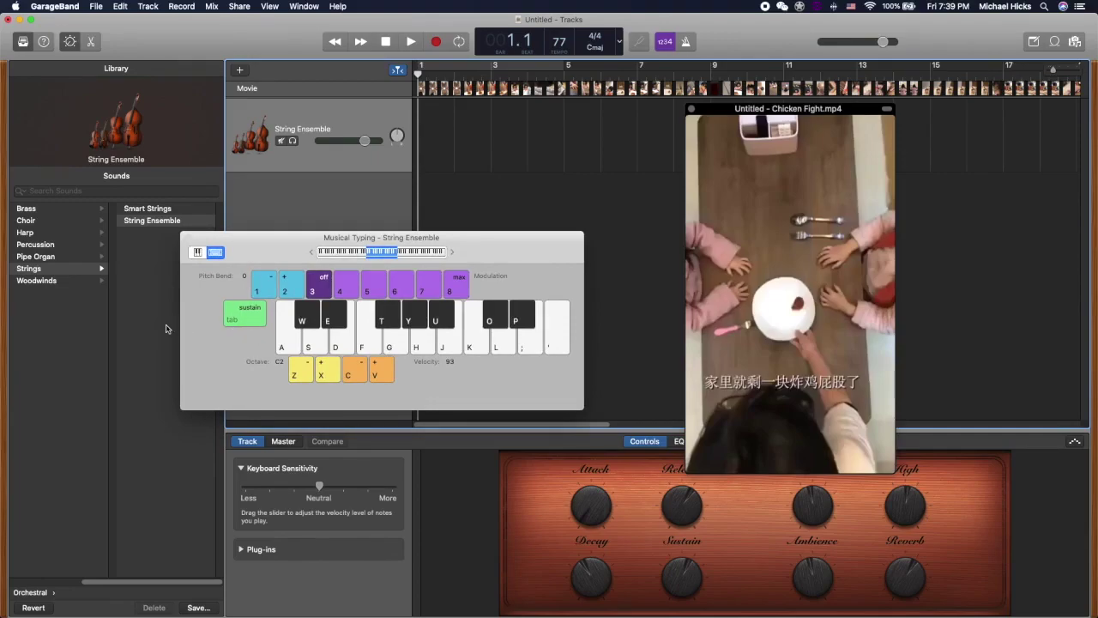
Record a String Ensemble cluster from bar 1, adding G, A, D and D-sharp one after another until about bar 6
click(436, 41)
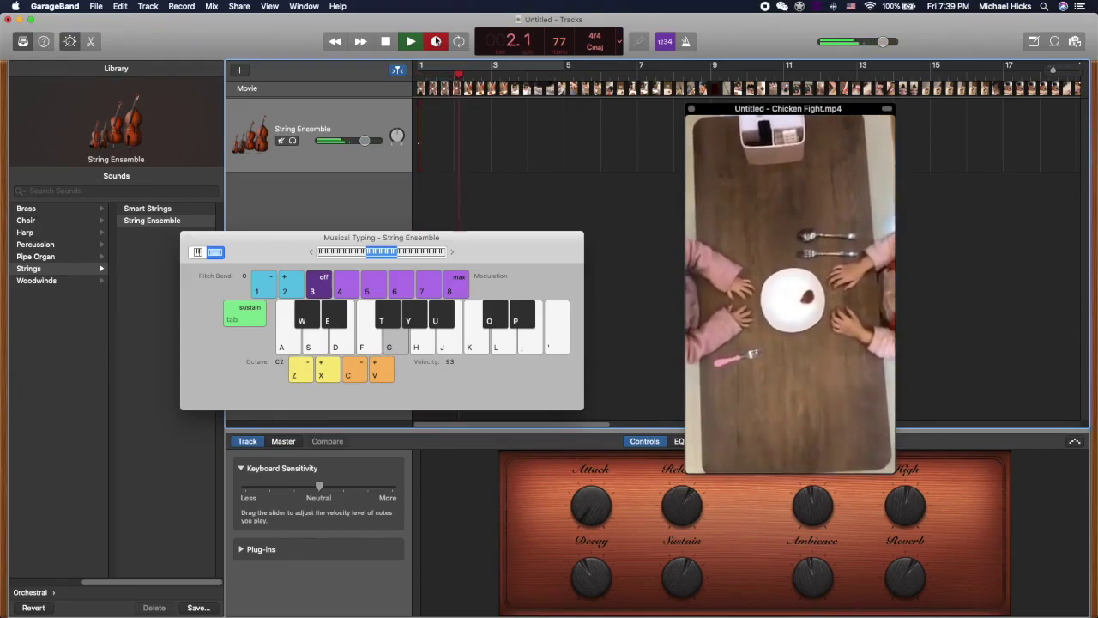
key(h)
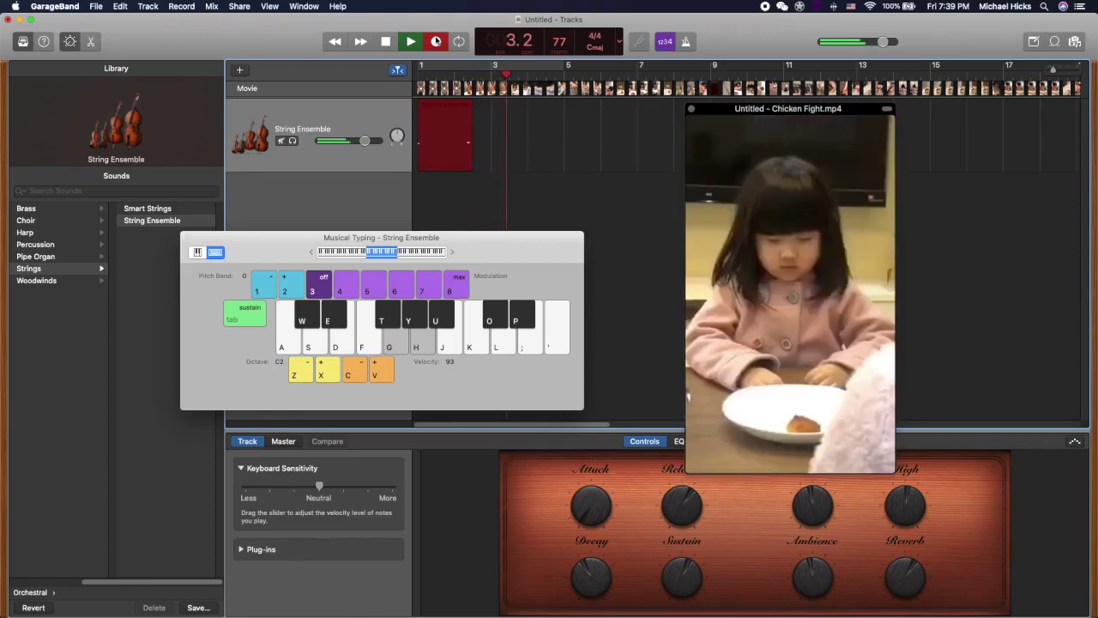
key(l)
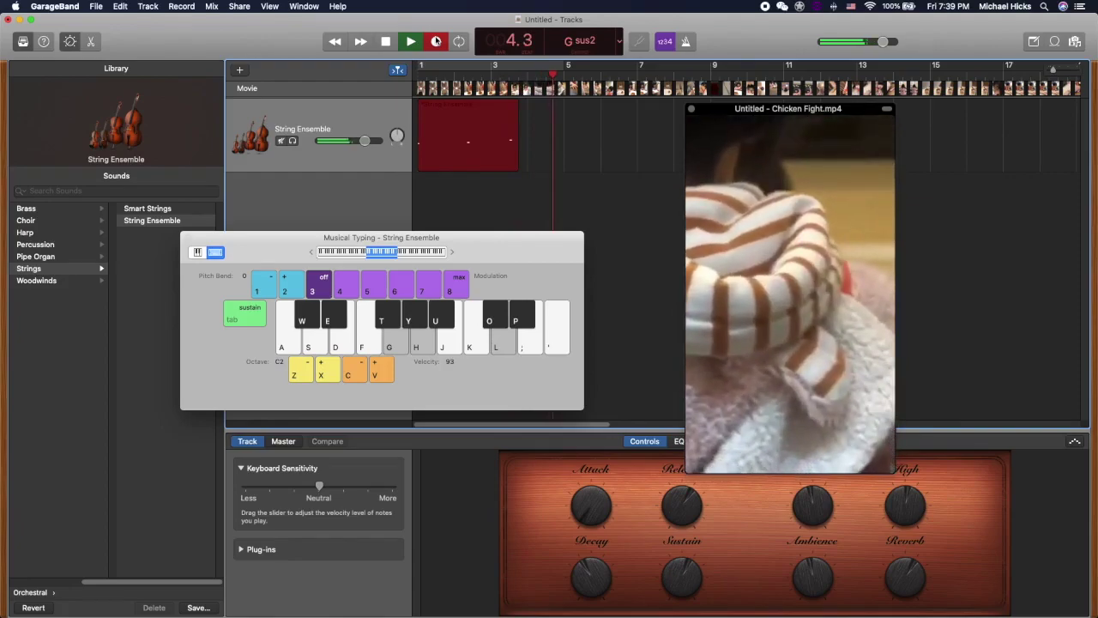
key(p)
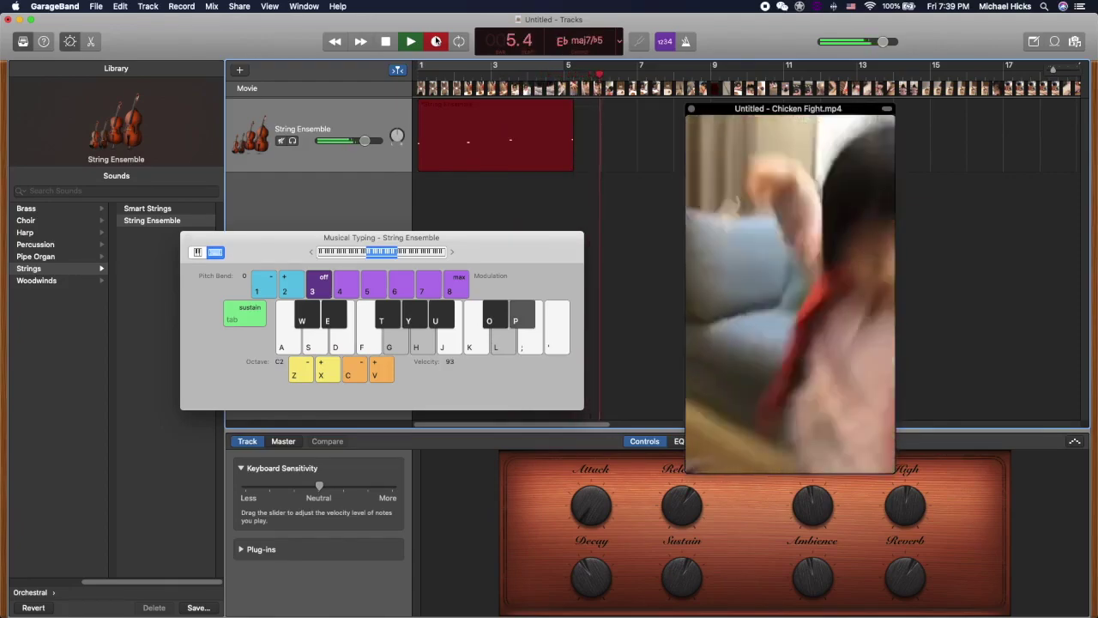
click(436, 41)
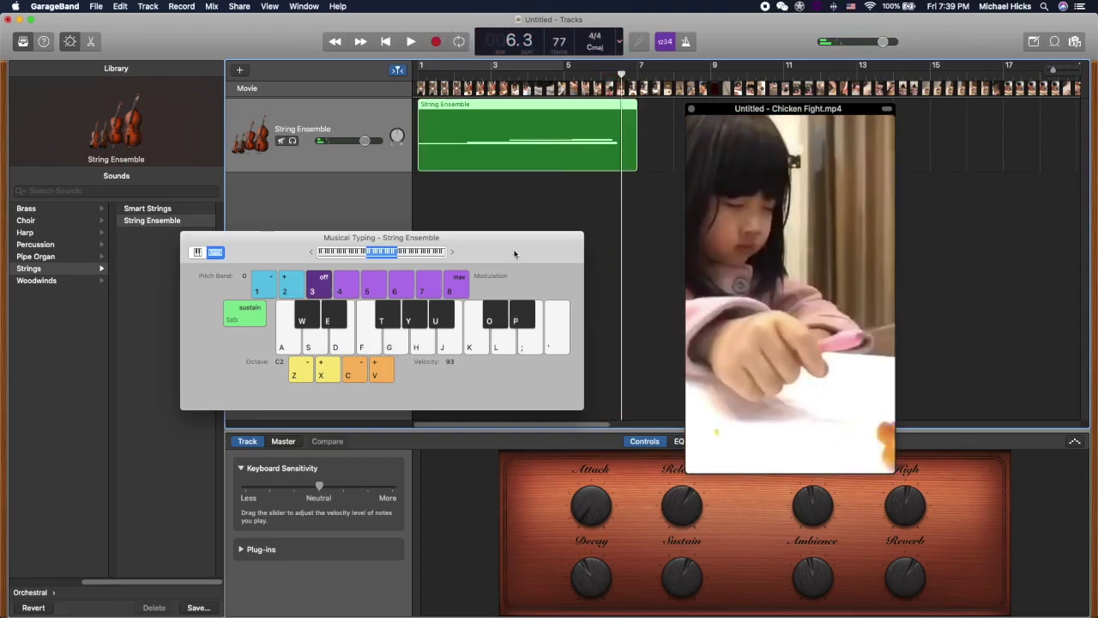
Move the movie window clear of the recorded region and the Musical Typing window down over the library
drag(515, 253, 562, 251)
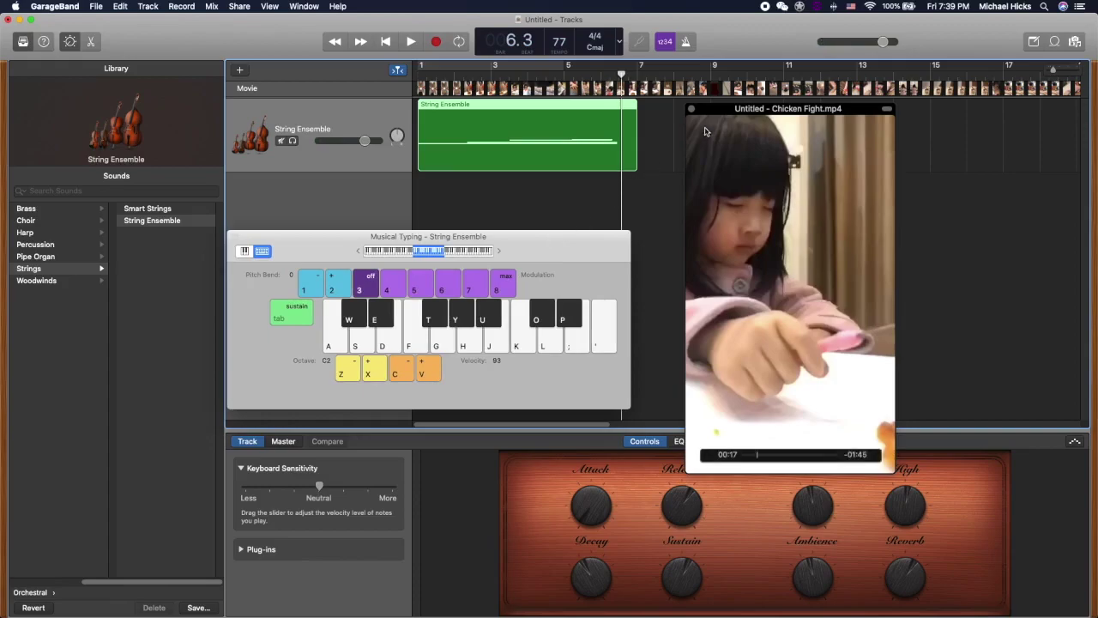
drag(721, 120, 797, 143)
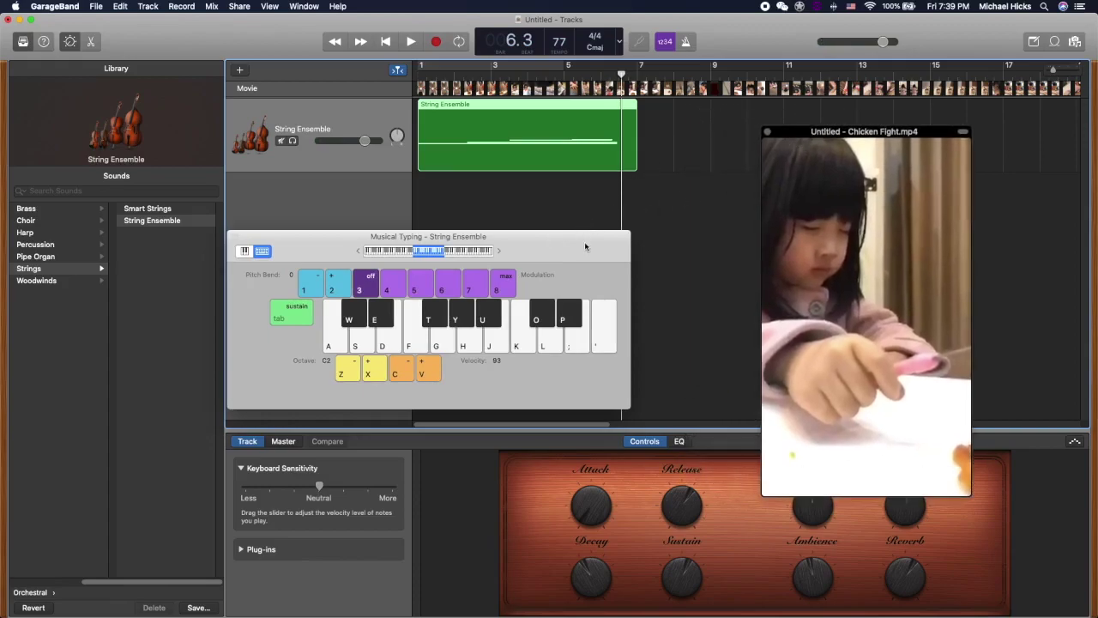
drag(585, 248, 404, 318)
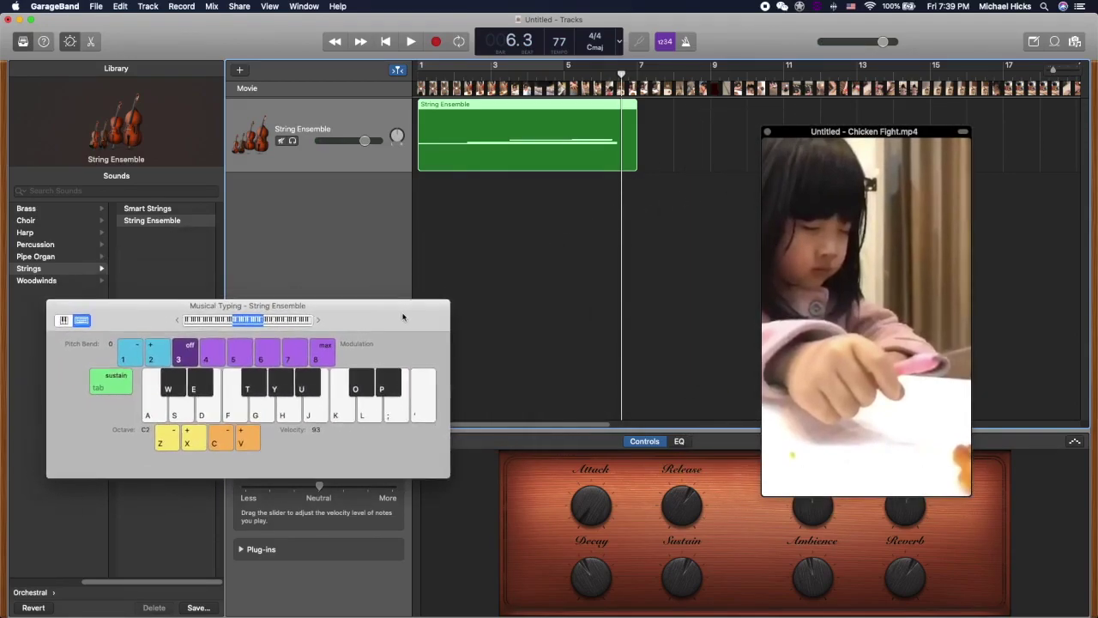
Add a second software instrument track and place the Musical Typing window below the library's sound list
click(240, 73)
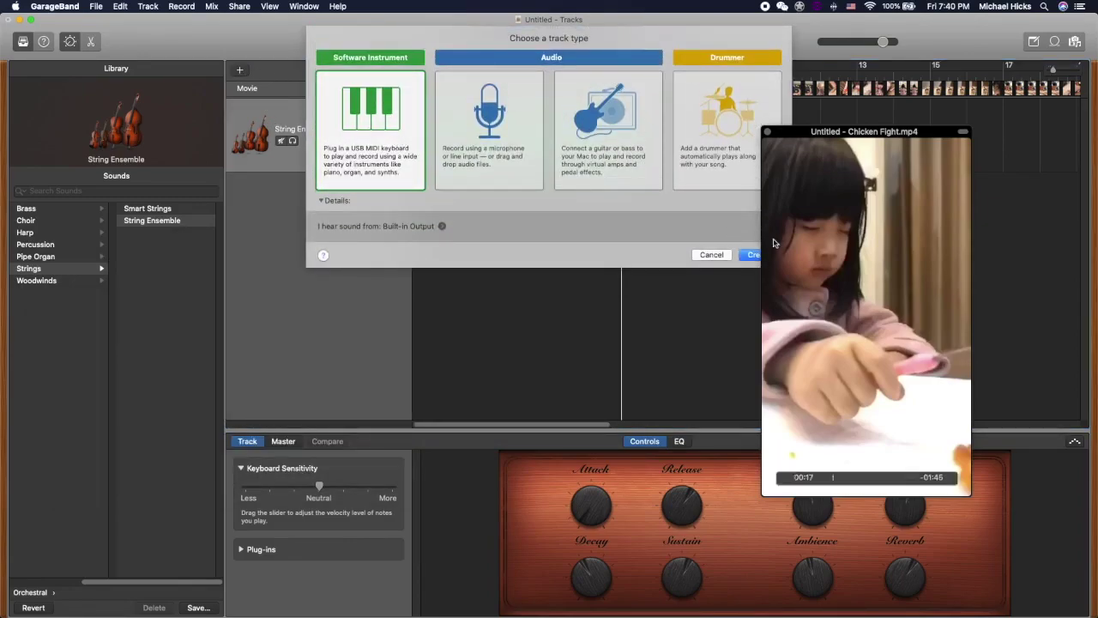
click(749, 255)
key(super+k)
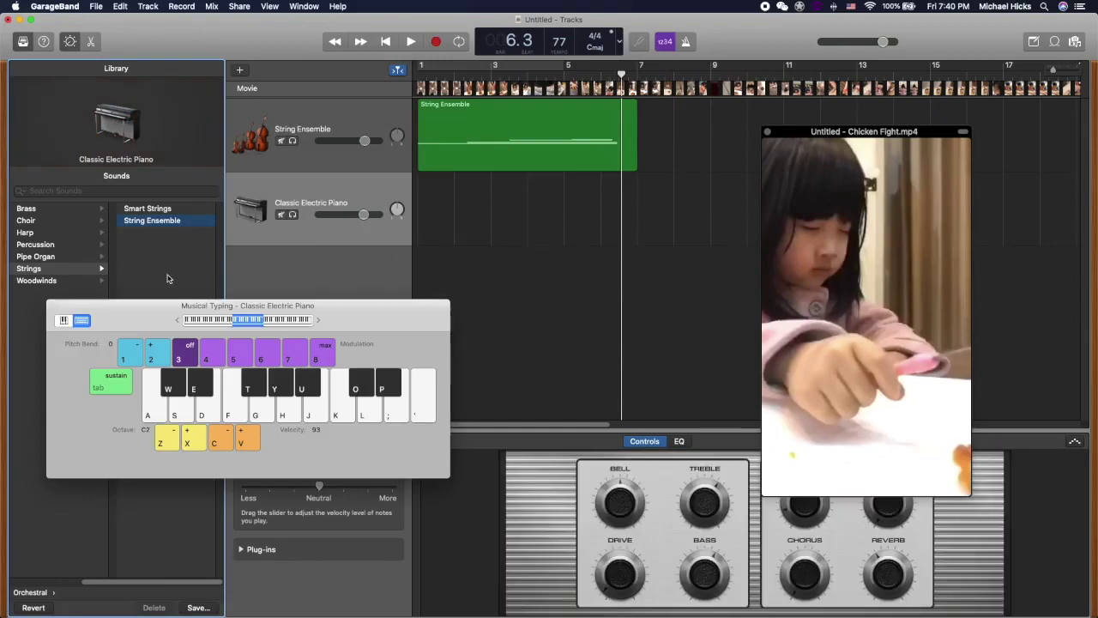
drag(156, 321, 150, 443)
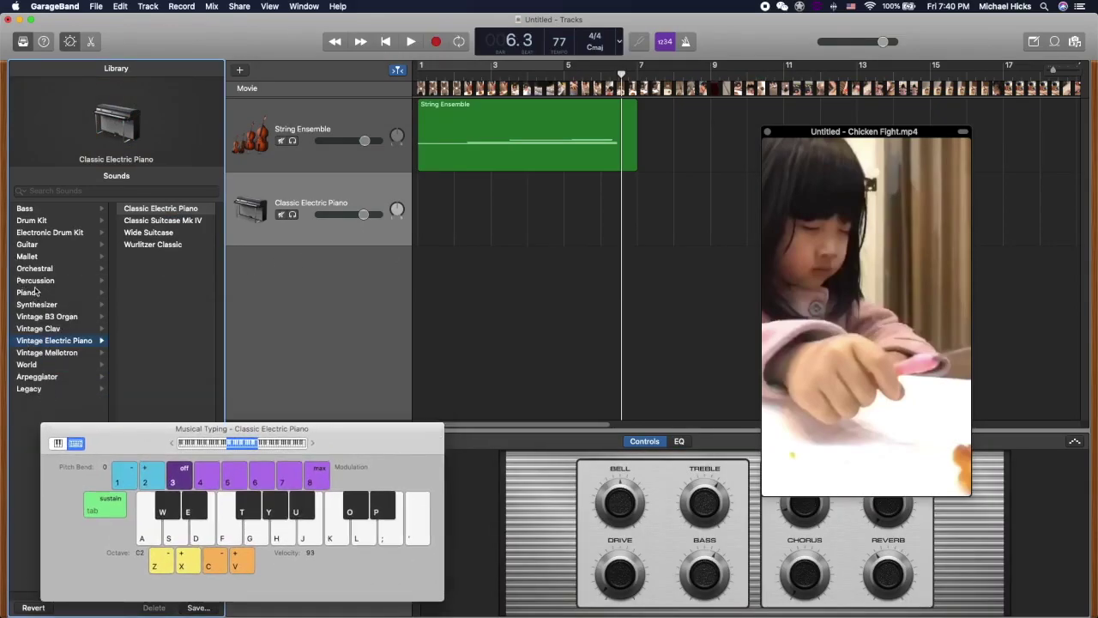
Browse the Orchestral and Legacy Logic sounds and assign Silky String Section from 07 Pop Strings to the new track
click(34, 268)
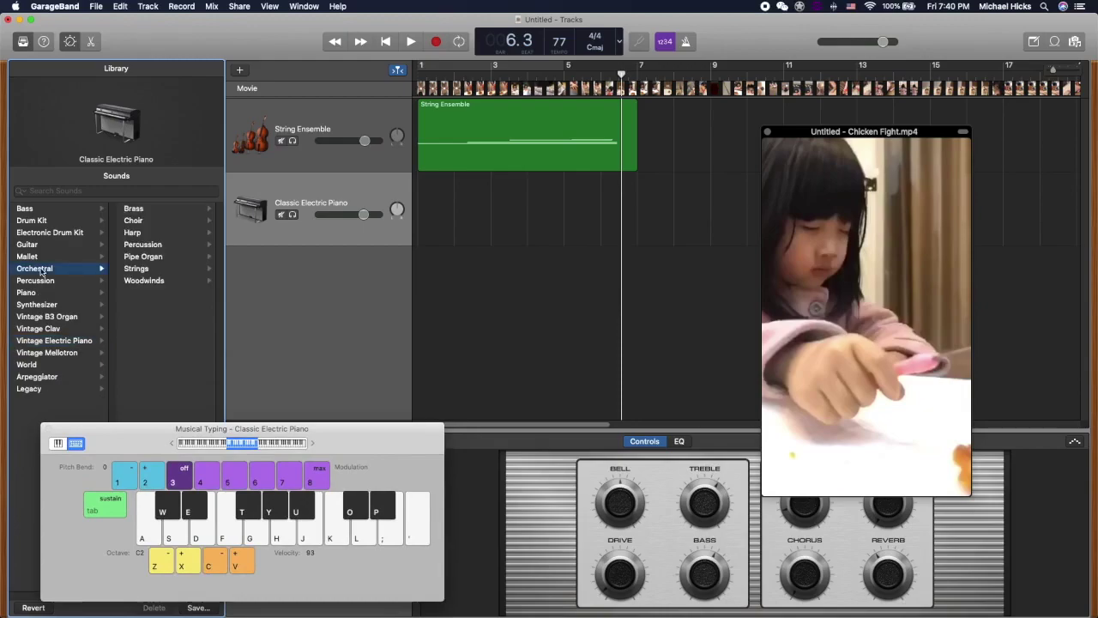
click(31, 389)
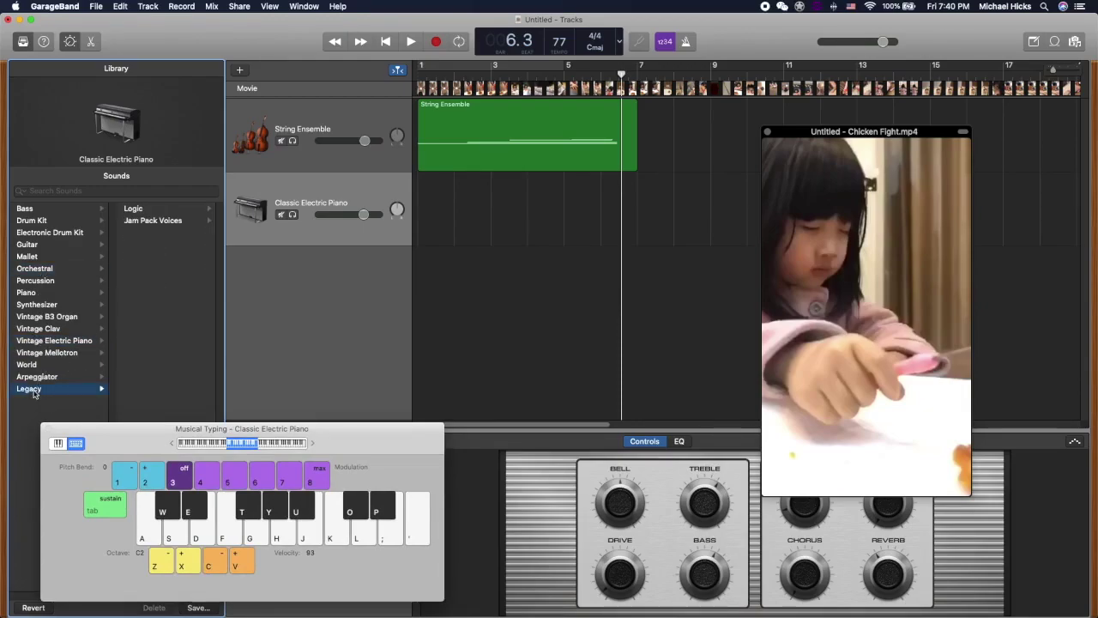
click(135, 208)
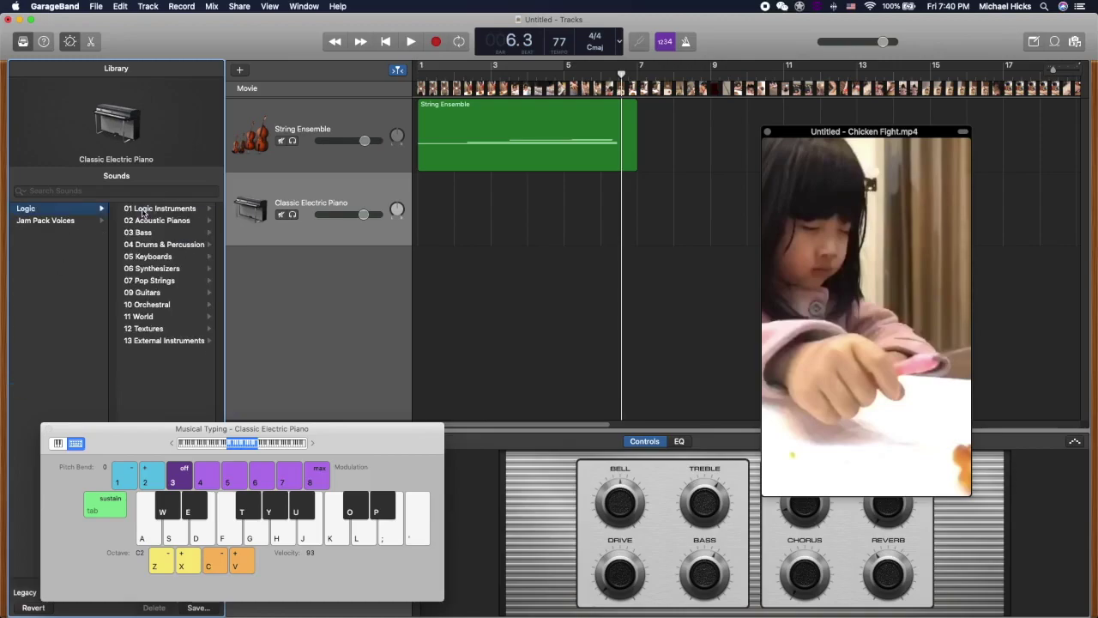
click(153, 305)
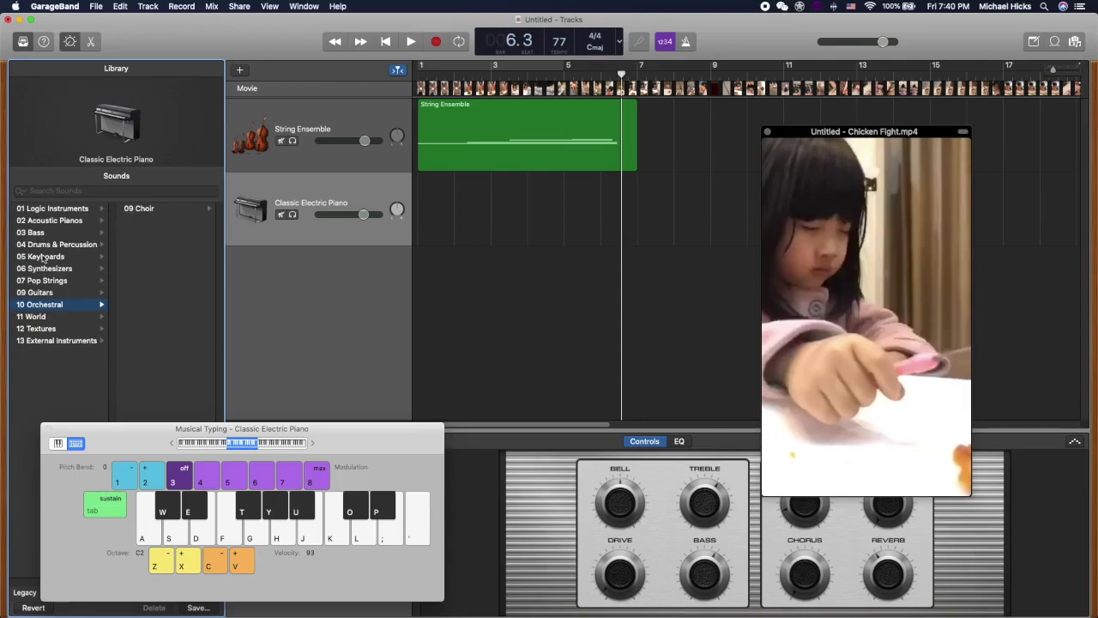
click(49, 283)
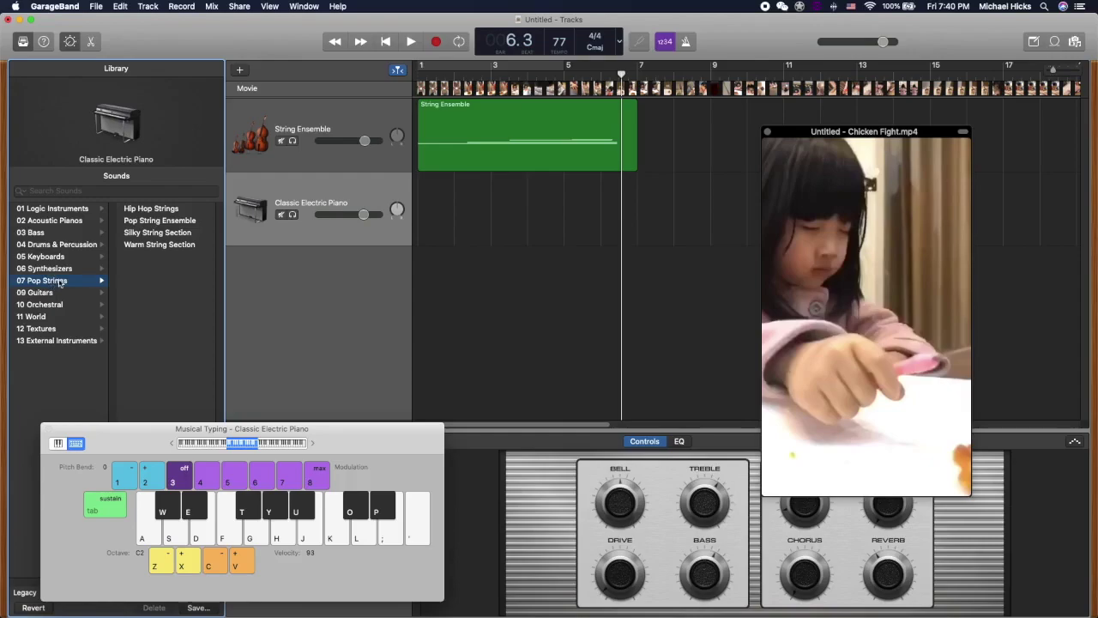
click(55, 329)
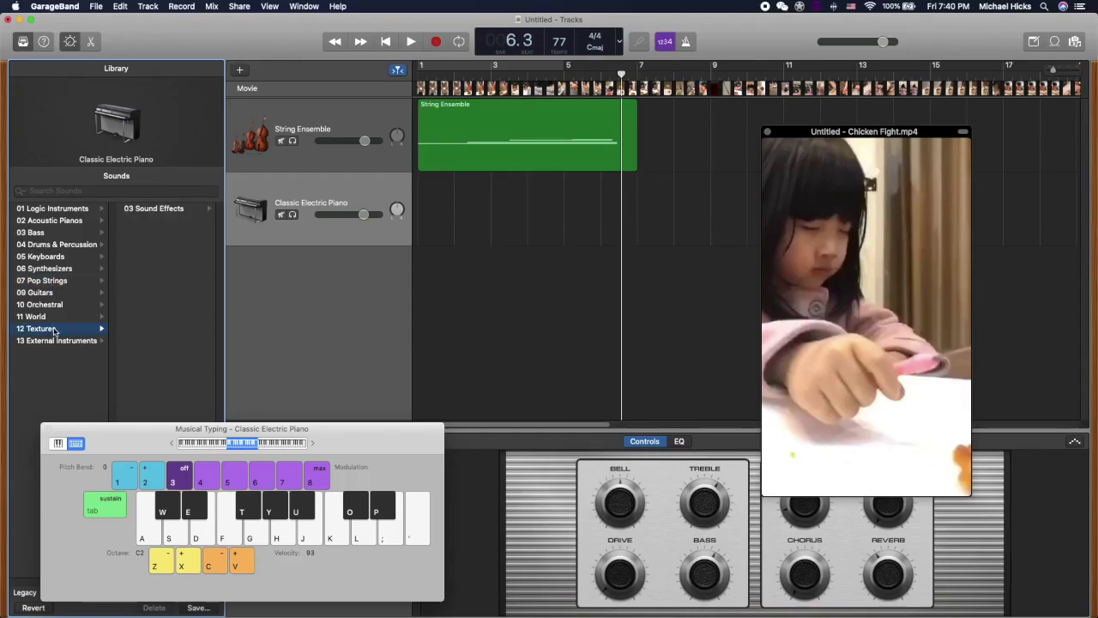
click(159, 211)
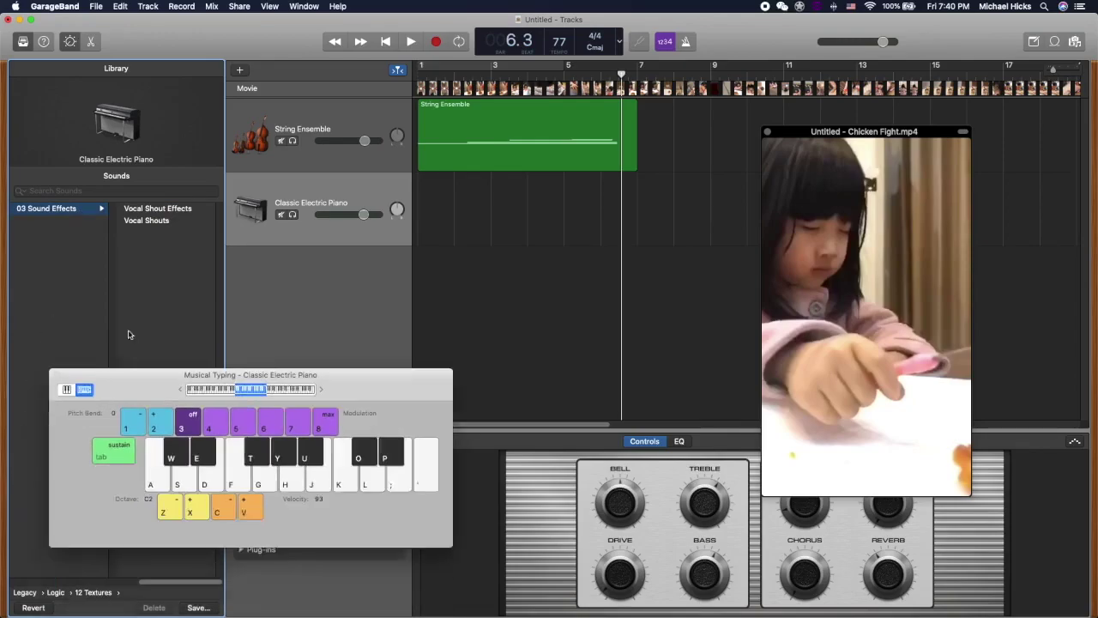
drag(169, 584, 118, 584)
drag(141, 186, 128, 438)
click(79, 280)
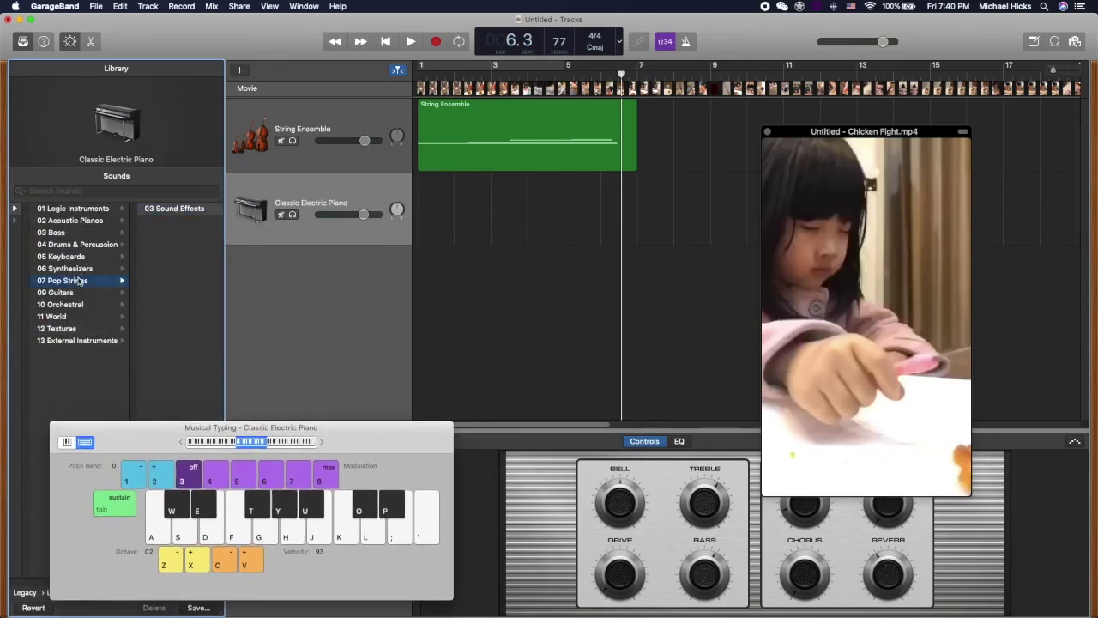
click(142, 232)
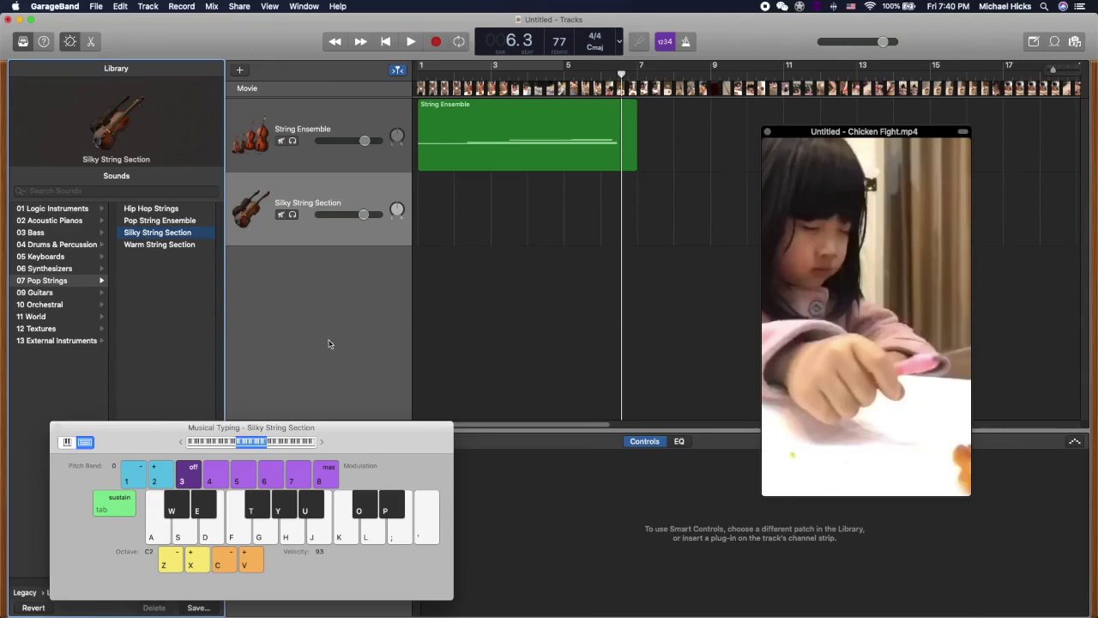
Audition the note C on Silky String Section in several octaves and set the typing keyboard to octave C1
drag(358, 442, 454, 391)
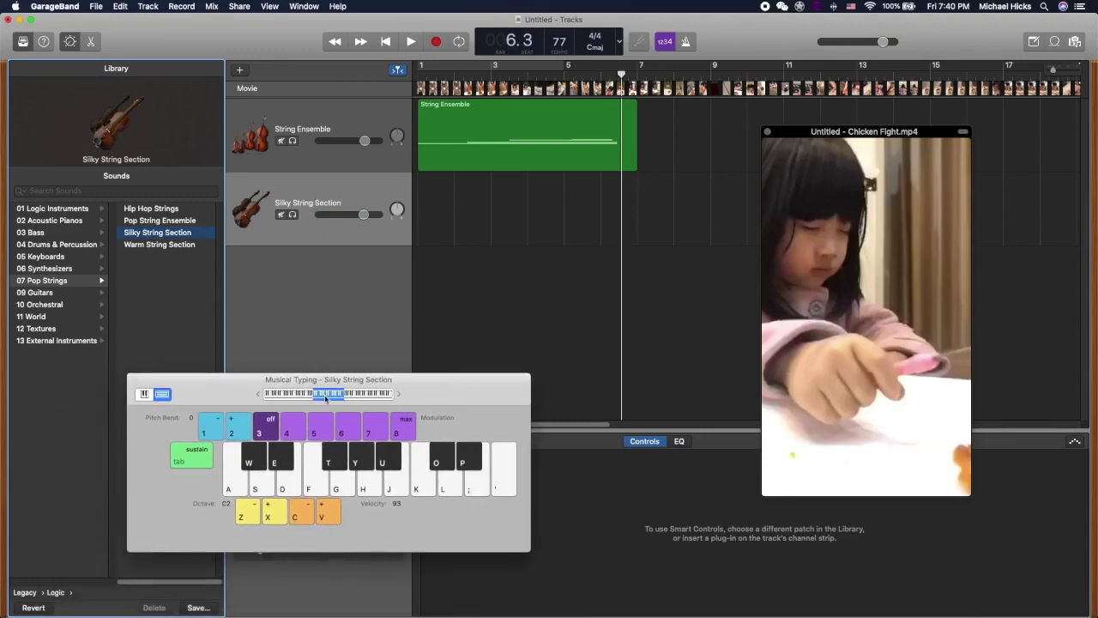
drag(275, 390, 351, 335)
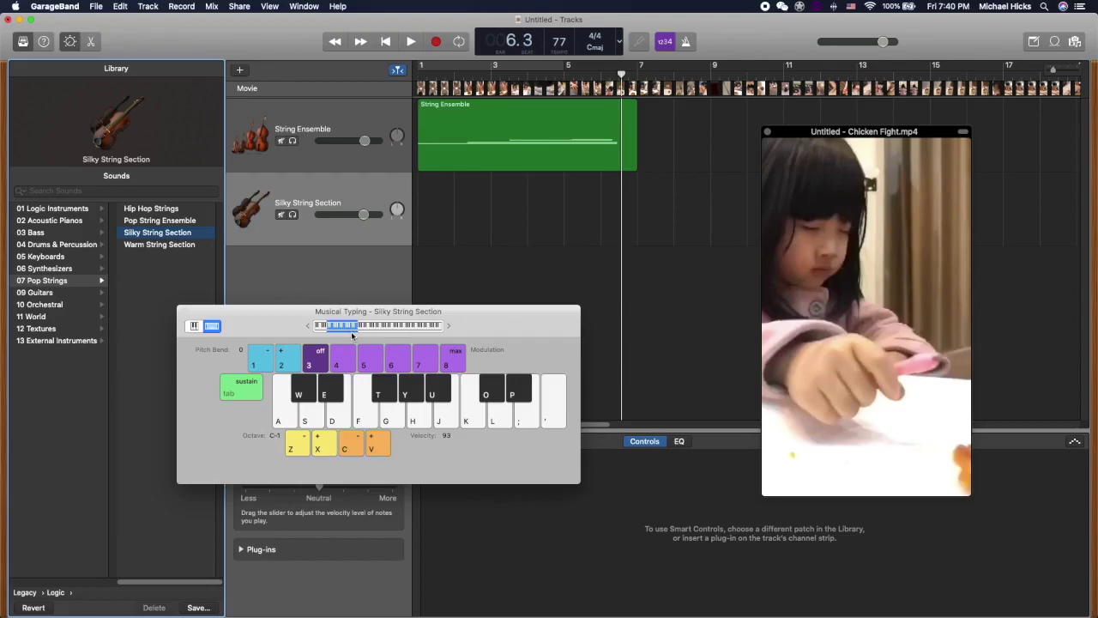
key(a)
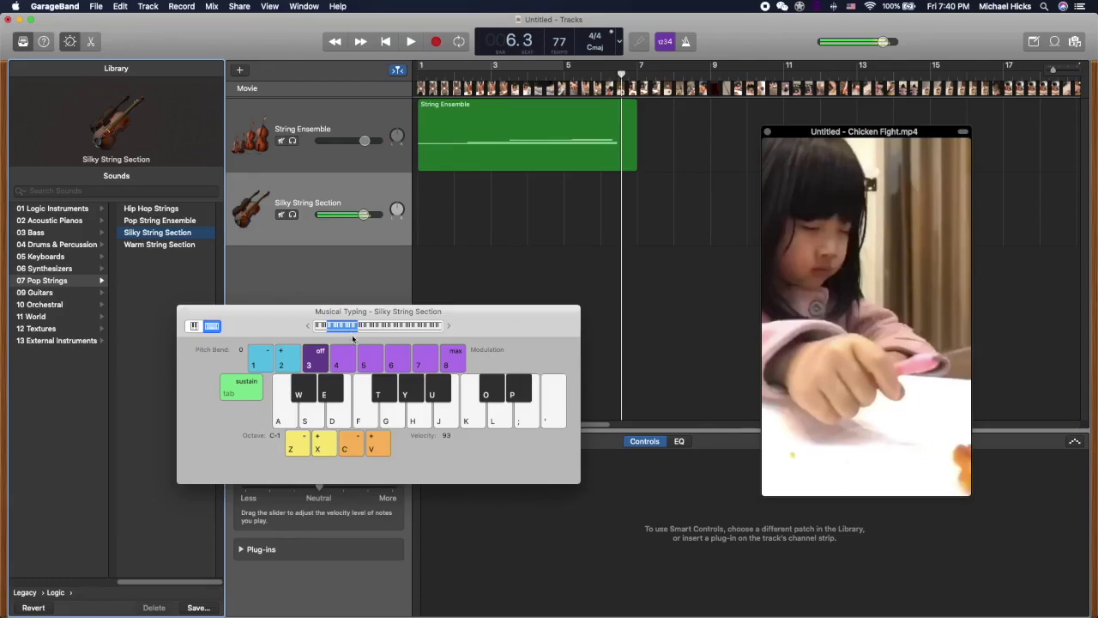
key(x)
key(a)
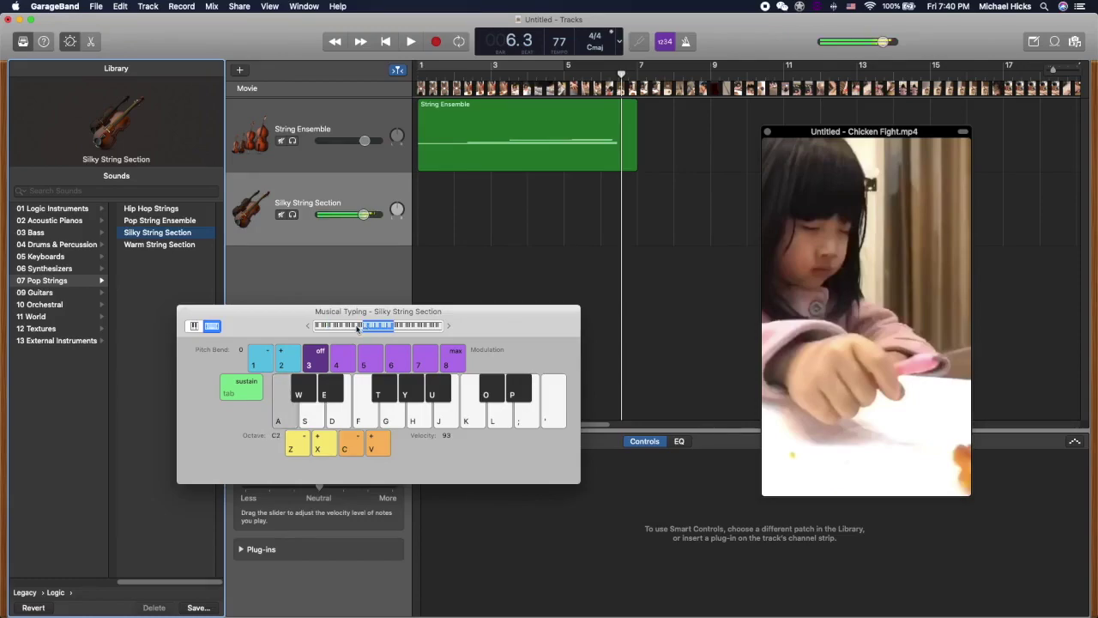
key(x)
key(a)
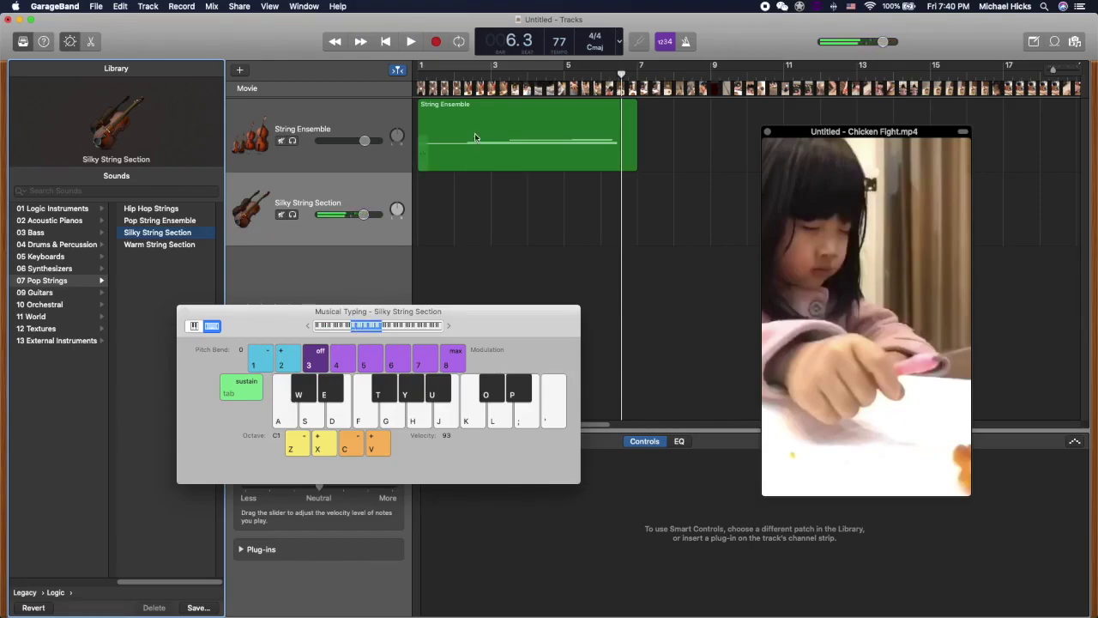
key(a)
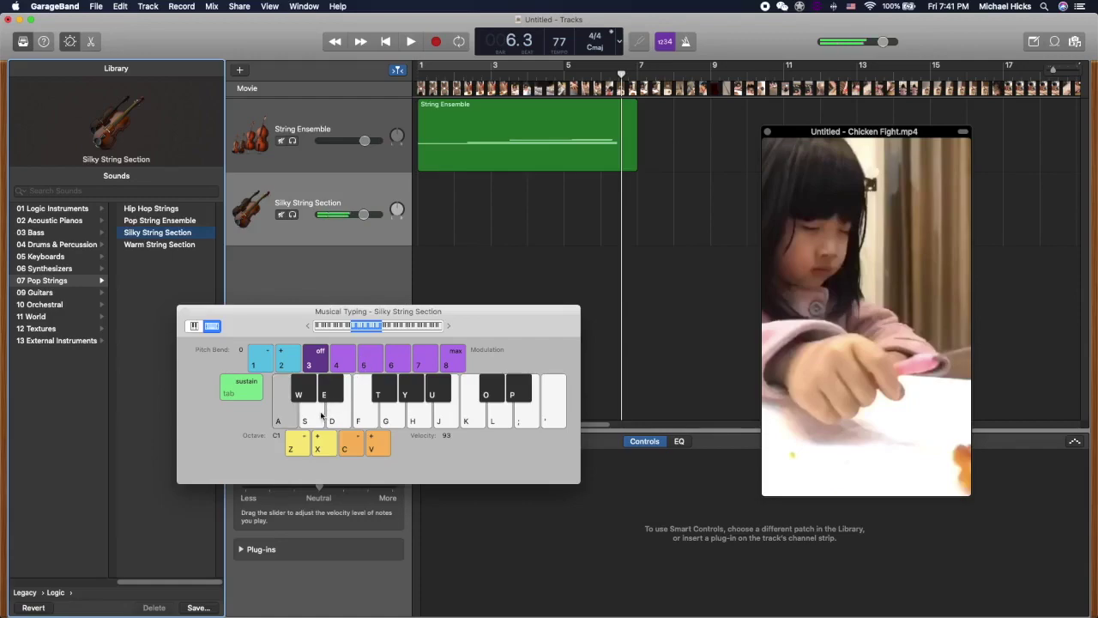
Rehearse a sustained low C under the String Ensemble region from bar 1, then return the playhead to the start
click(387, 42)
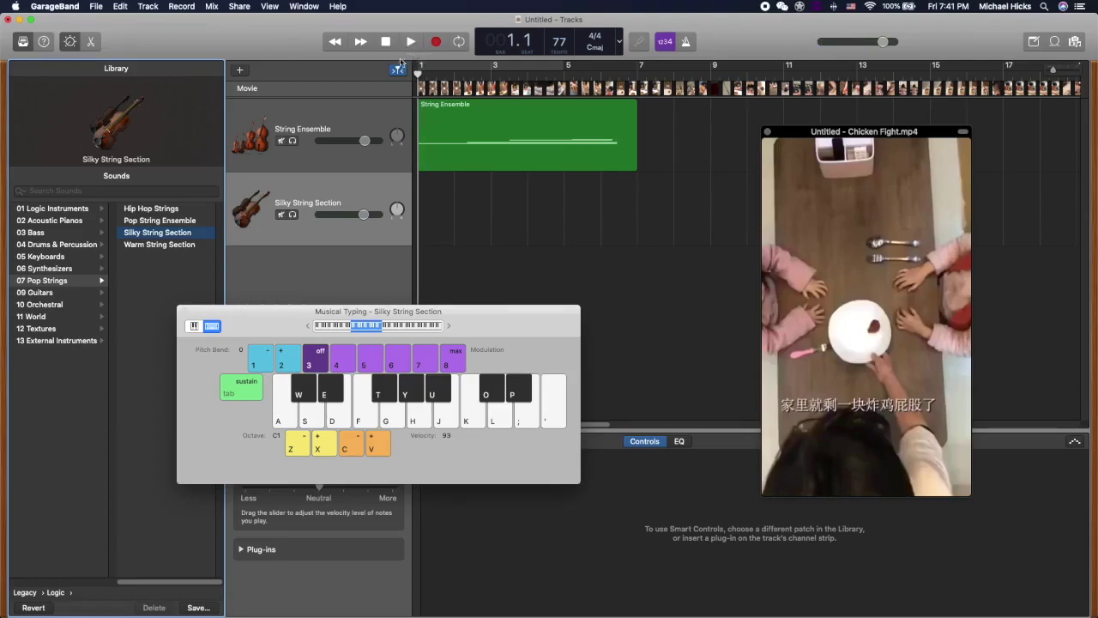
click(410, 42)
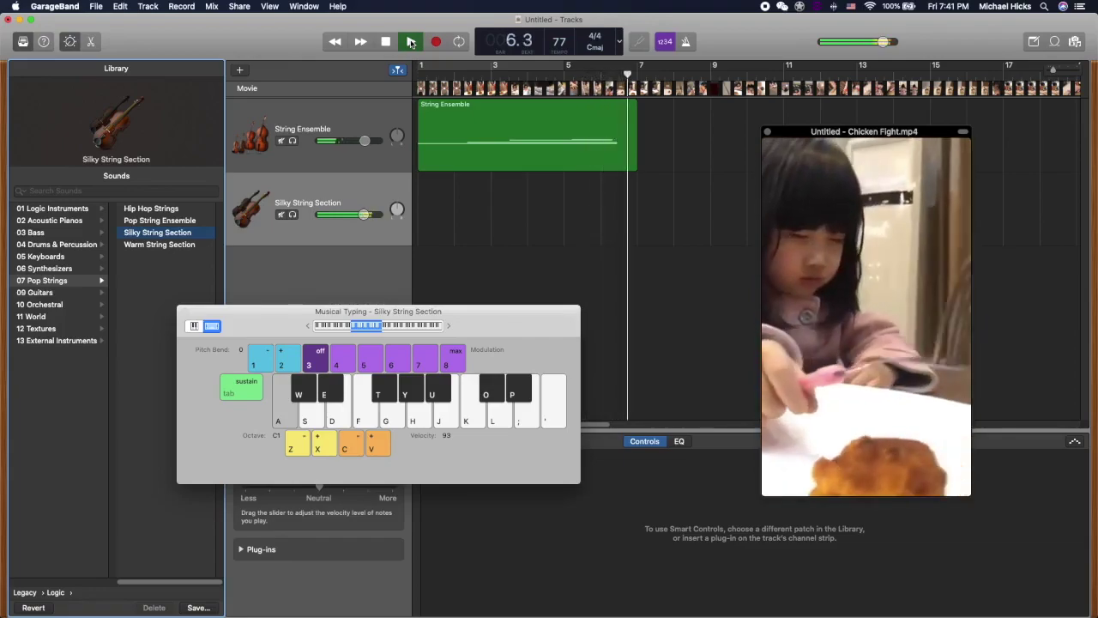
click(411, 43)
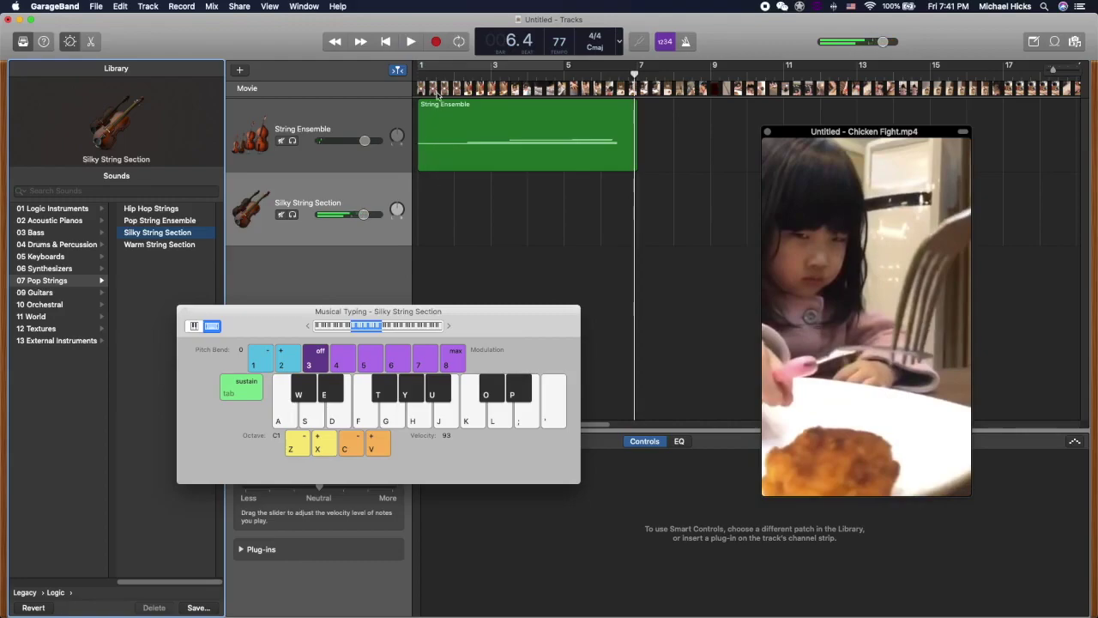
click(385, 41)
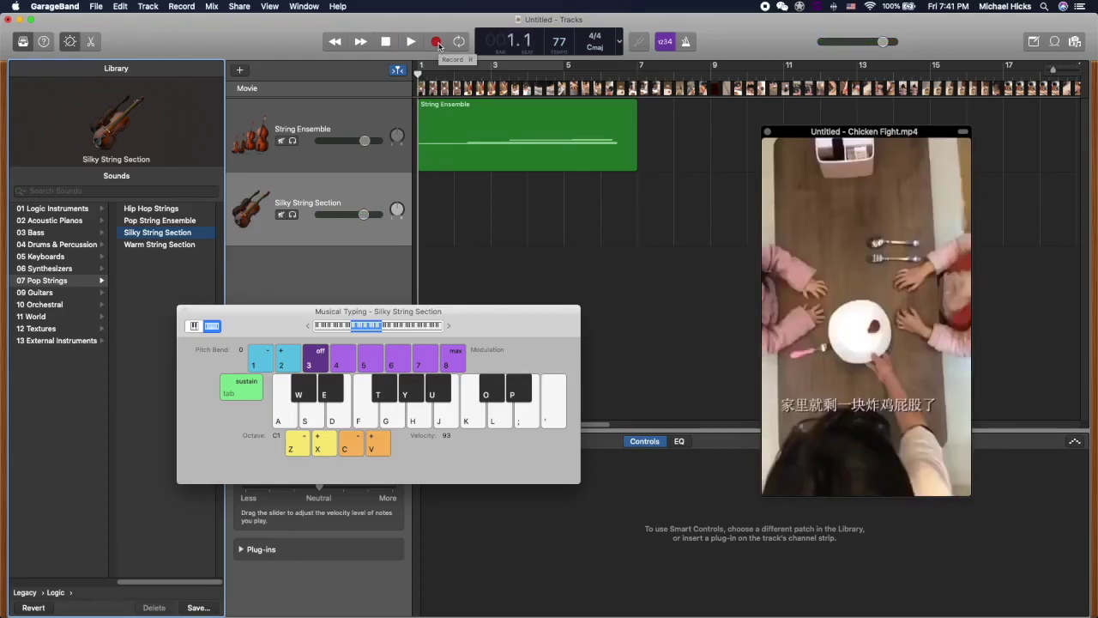
Record a sustained low C on the Silky String Section track from bar 1 and trim the region to end at bar 7
click(436, 41)
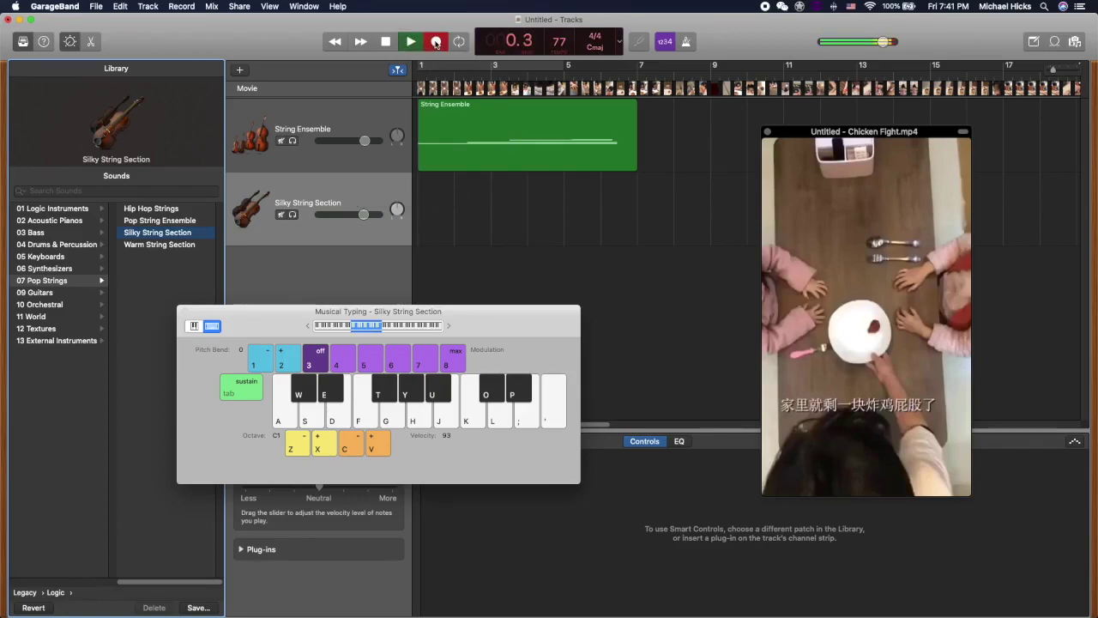
key(a)
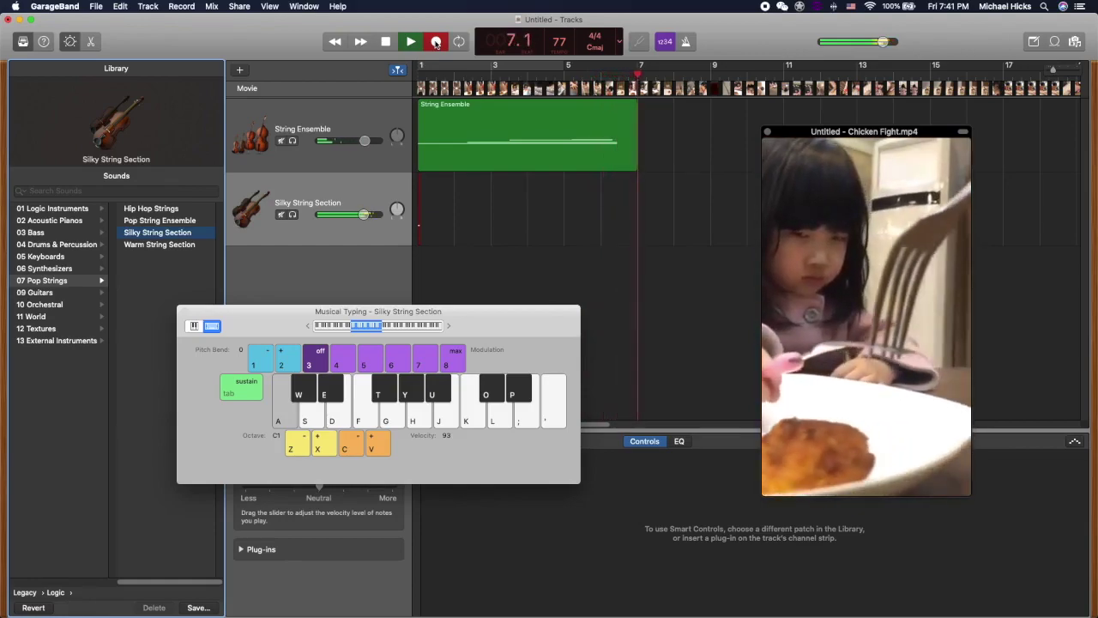
key(a)
click(436, 43)
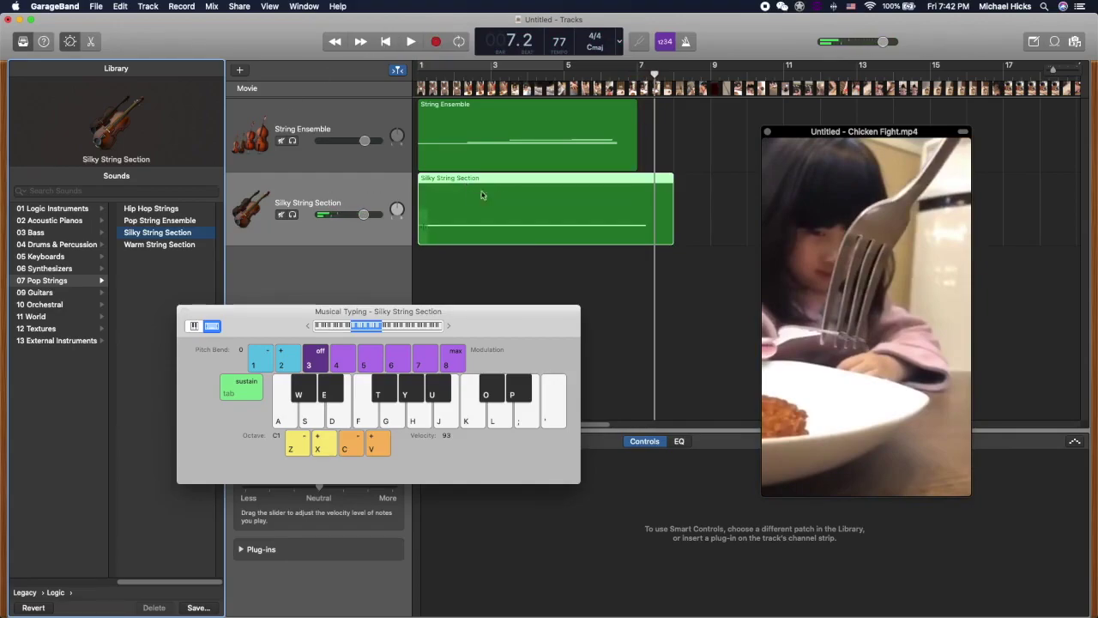
drag(671, 234, 637, 233)
Move the Musical Typing window up over the library and play both string regions from bar 1 with the movie
drag(524, 327, 350, 99)
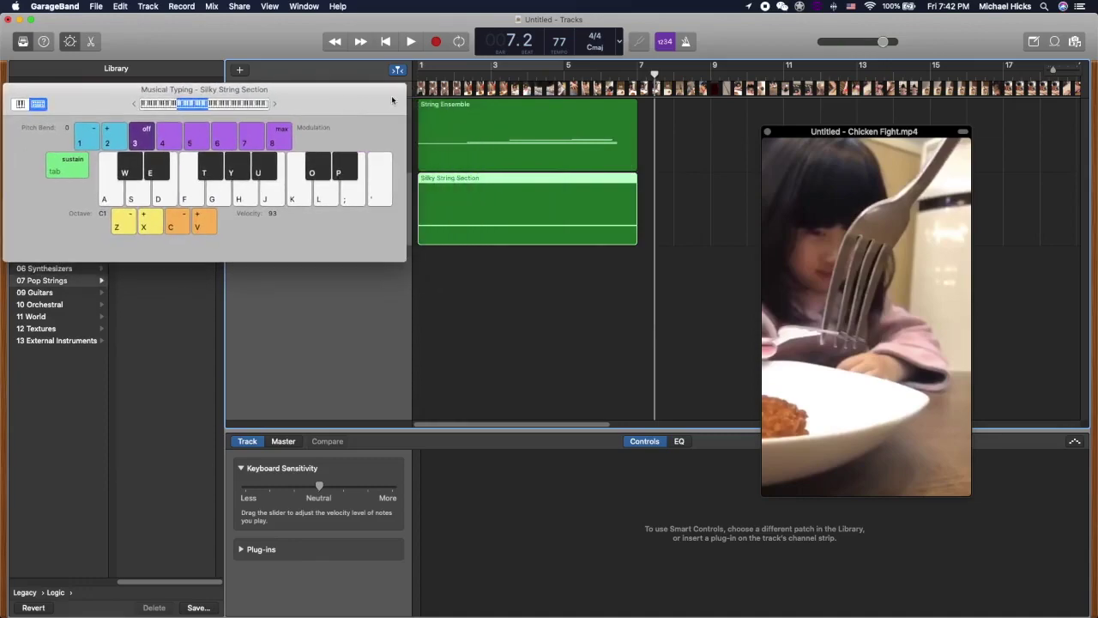
key(Return)
key(space)
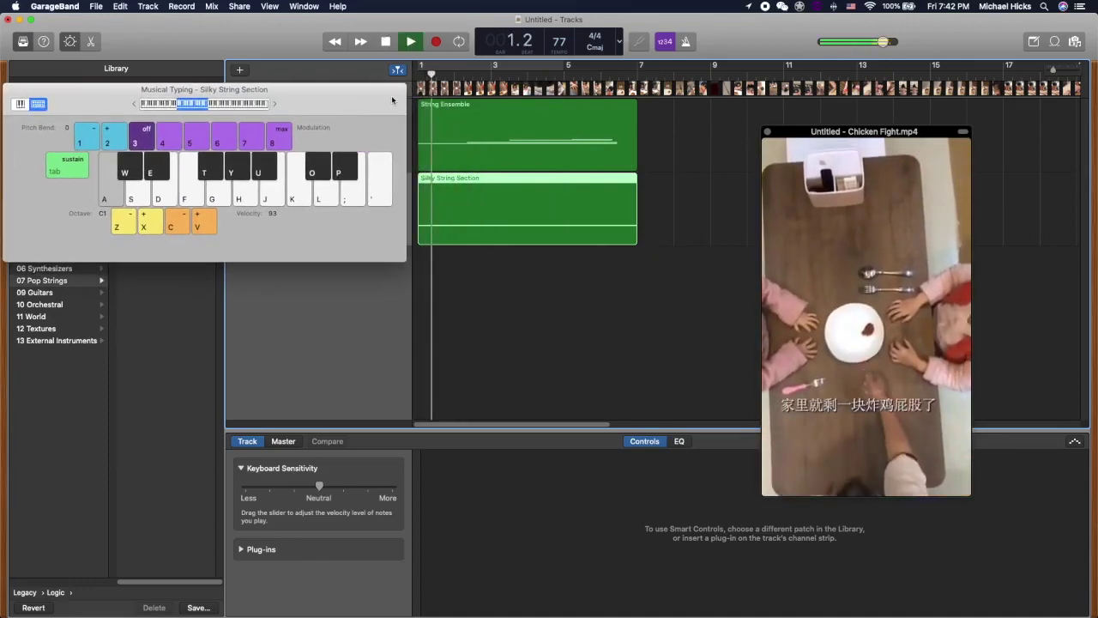
Stop playback, uncover the track headers, lower the Silky String Section track's volume slightly, and briefly play the opening
key(space)
drag(328, 103, 306, 301)
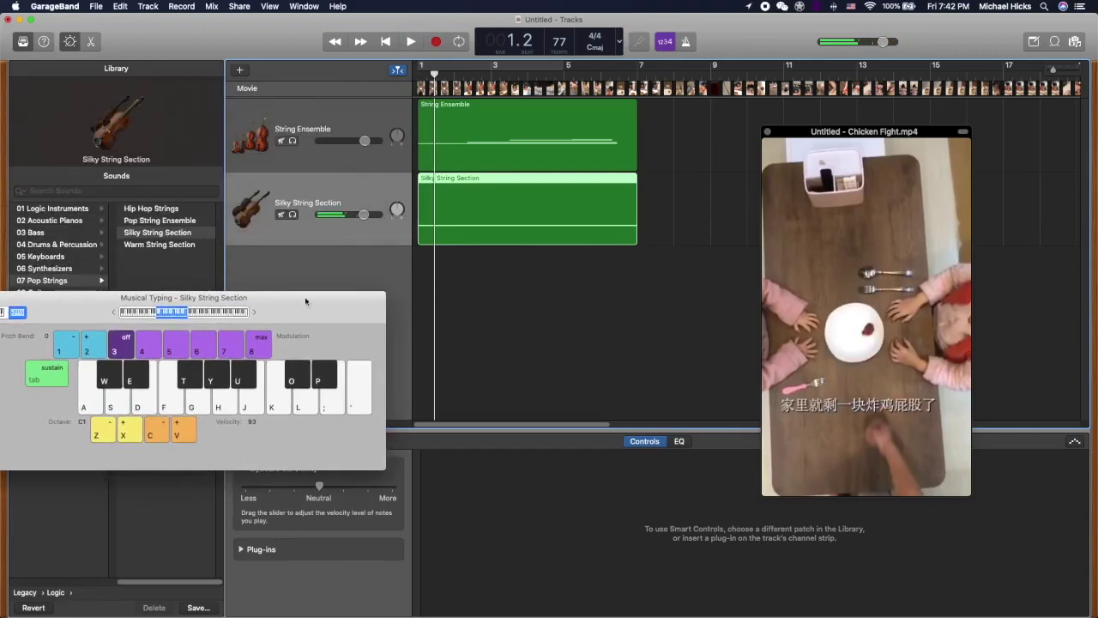
drag(363, 216, 343, 219)
key(space)
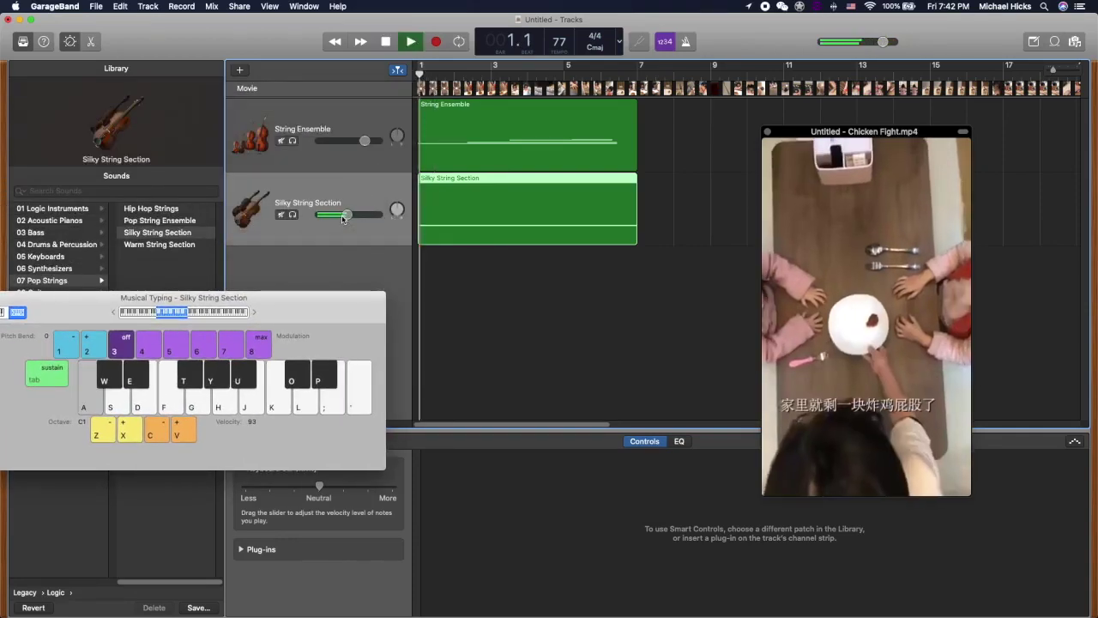
key(space)
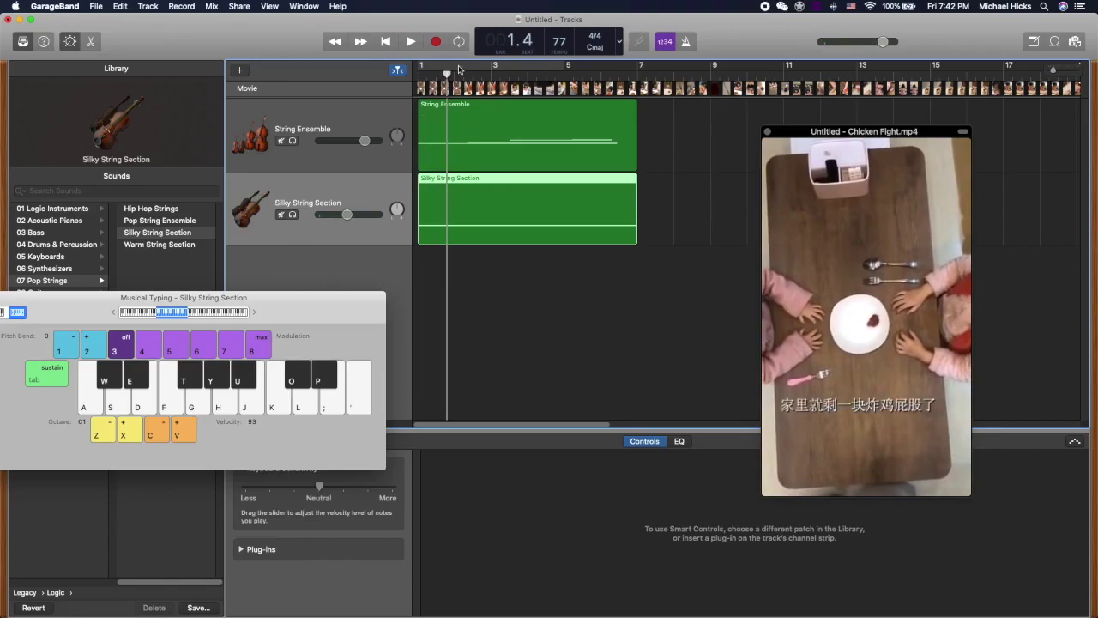
Play both string regions with the movie from bar 1 to bar 7 to check their balance
mouse_move(447, 75)
mouse_down()
mouse_move(526, 77)
mouse_move(448, 76)
mouse_up()
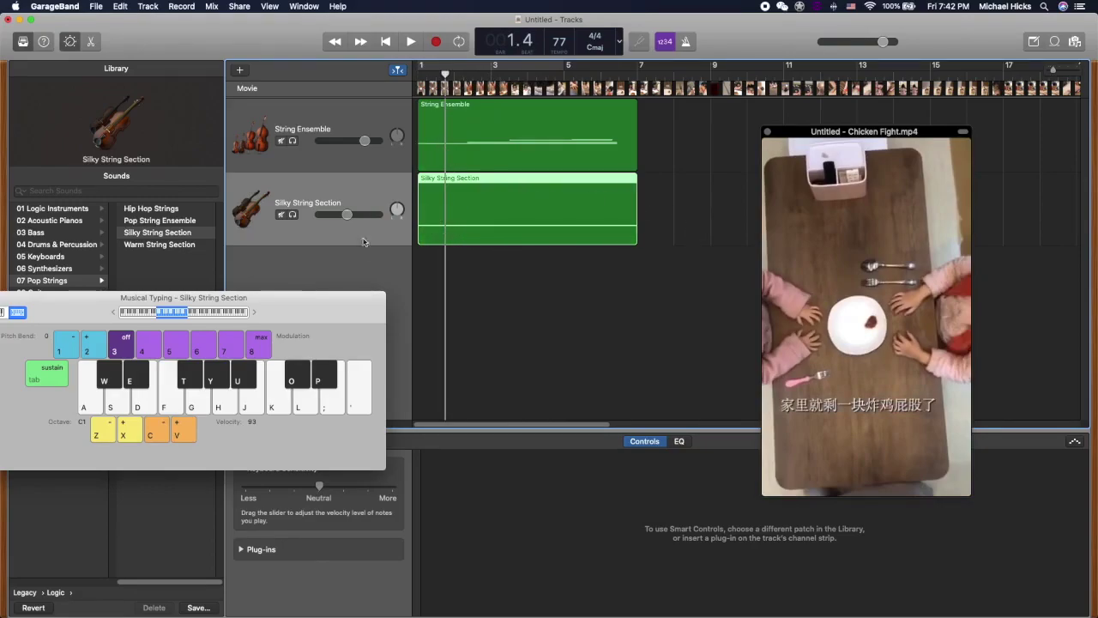
key(Return)
key(space)
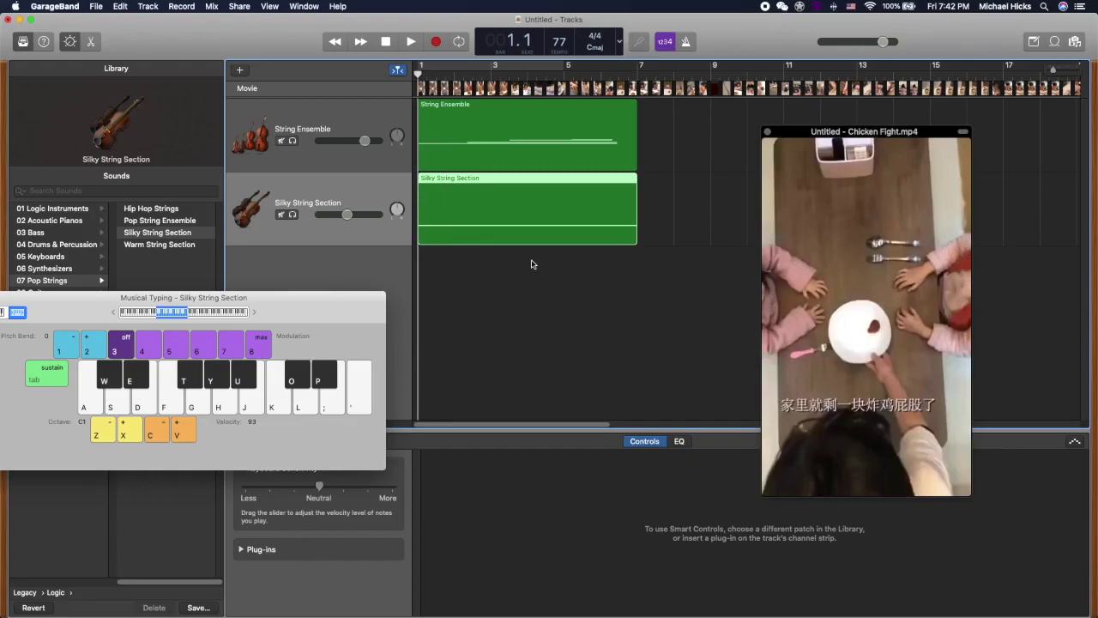
key(space)
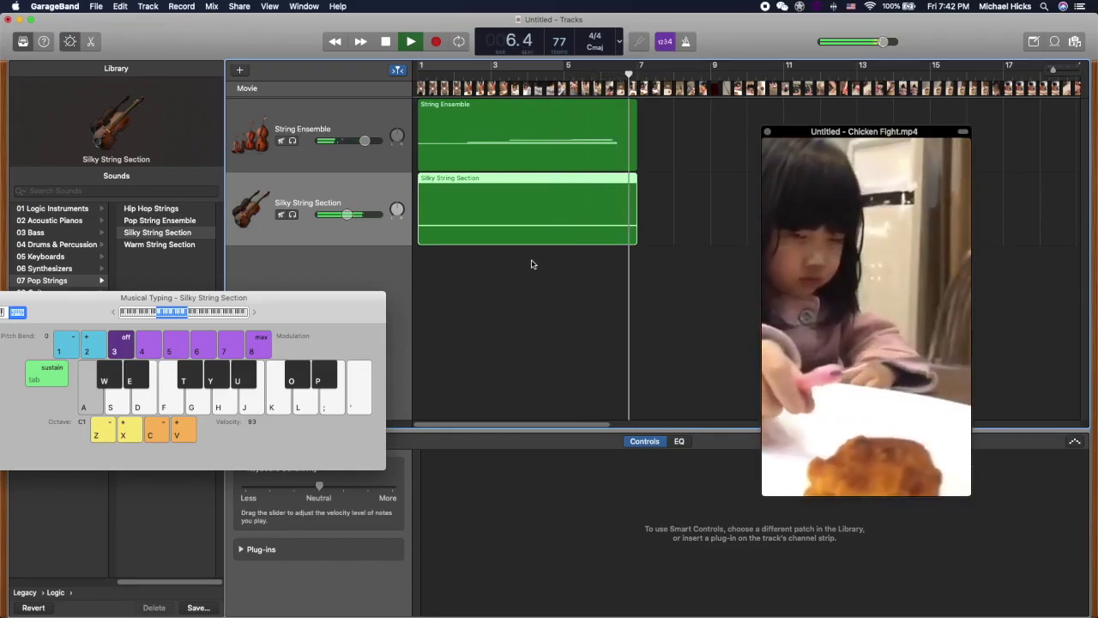
key(space)
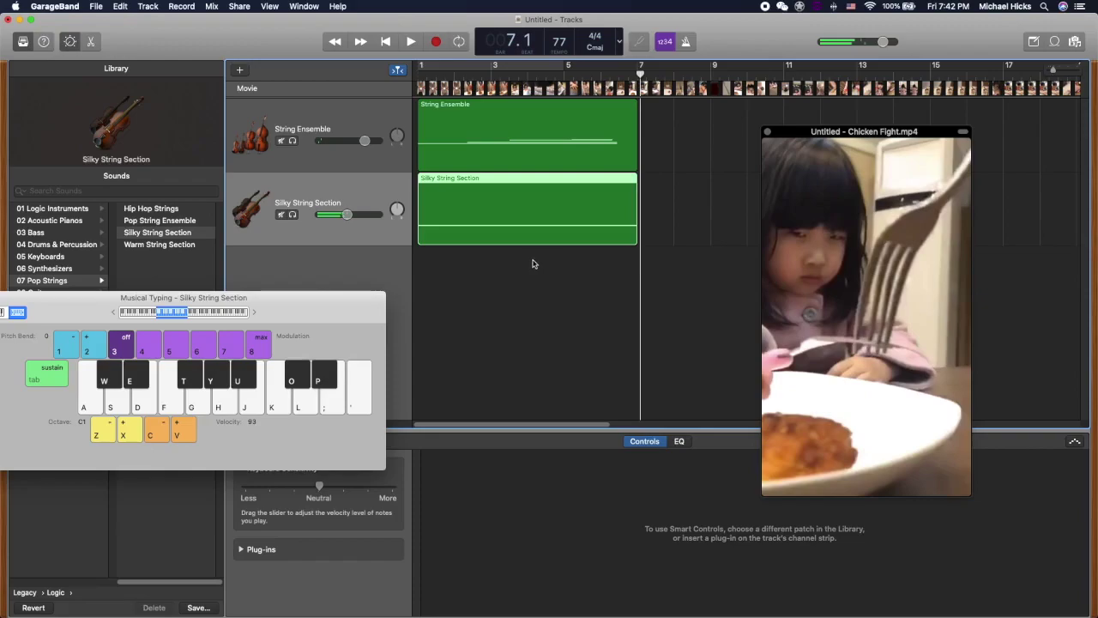
Shrink the movie window and place it over the library, with the Musical Typing window over the empty part of the timeline
drag(324, 304, 398, 279)
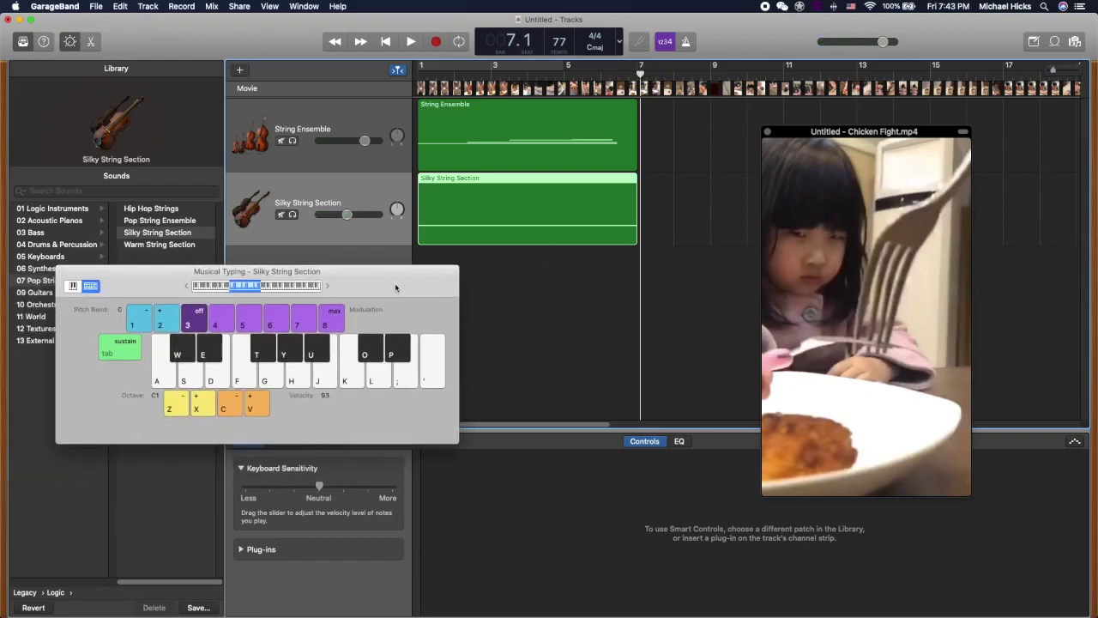
drag(392, 288, 936, 280)
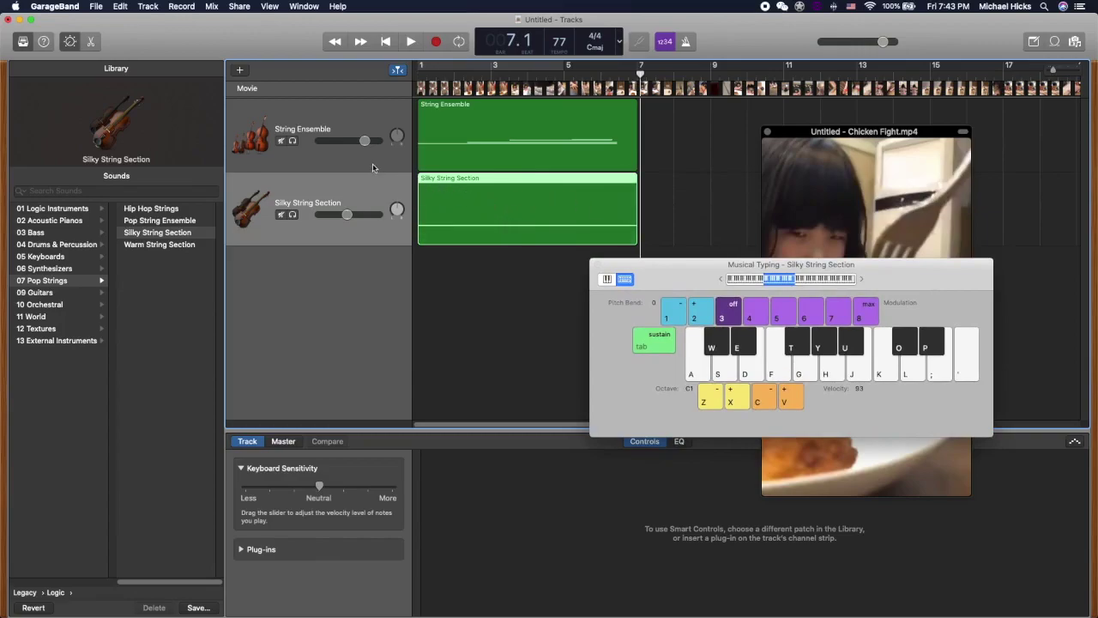
drag(675, 276, 762, 206)
drag(831, 132, 95, 155)
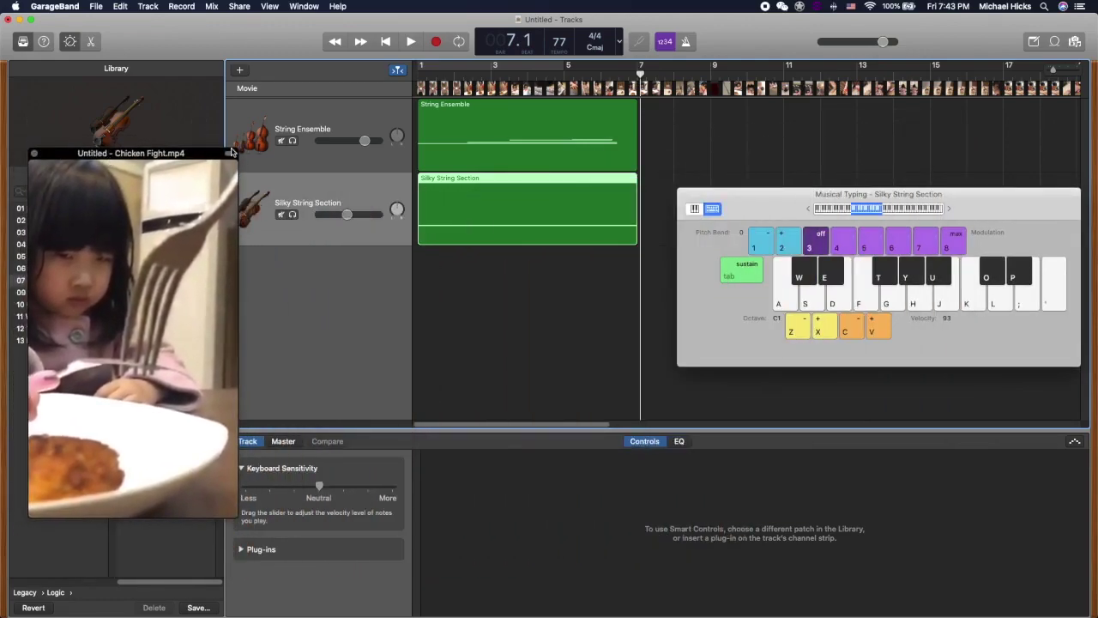
drag(234, 150, 120, 79)
drag(680, 196, 583, 209)
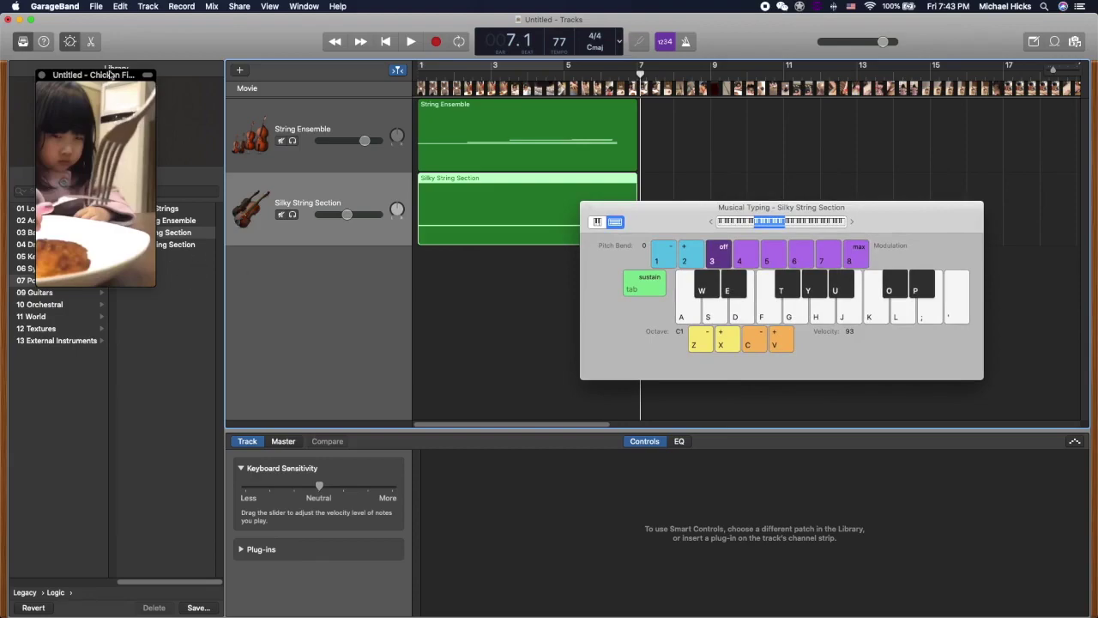
drag(117, 79, 105, 114)
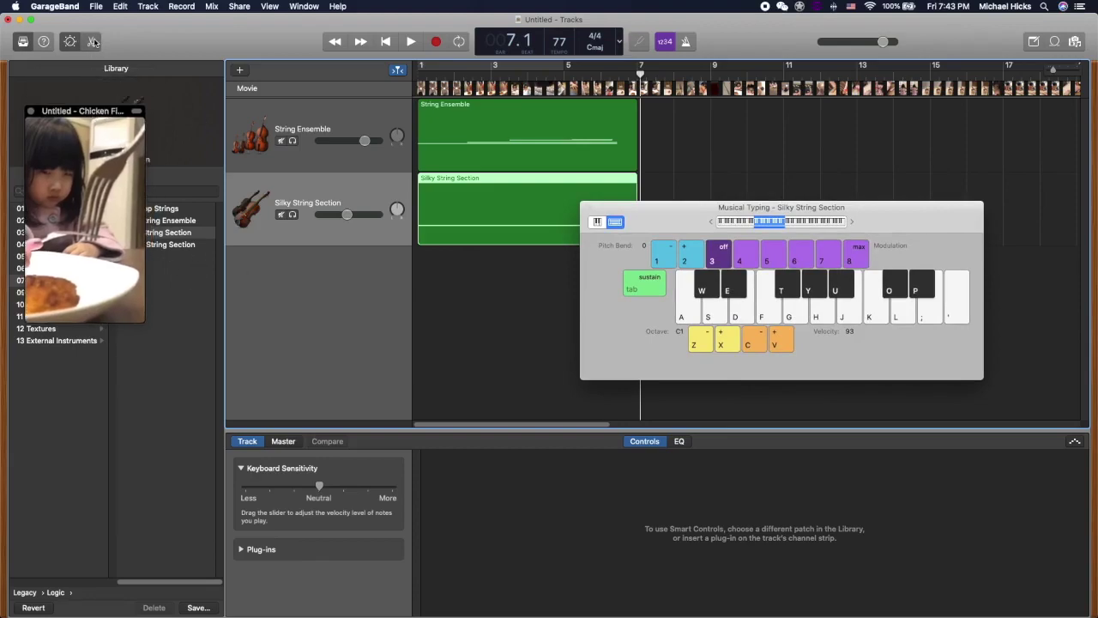
Open the Silky String Section region in the editor, view its score notation, and return to the Piano Roll
click(94, 42)
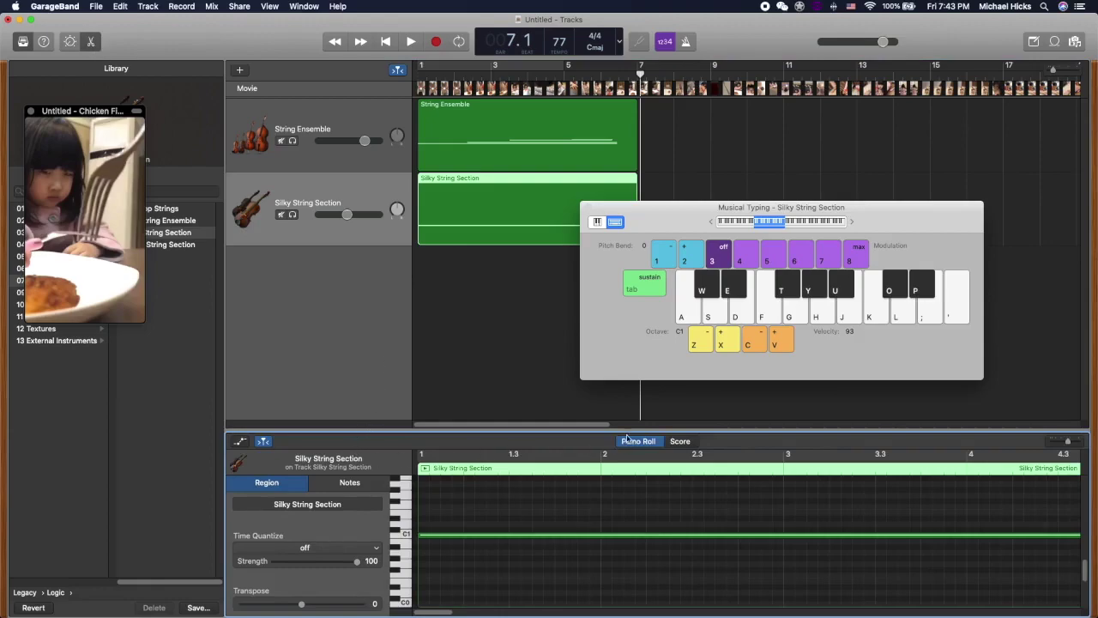
click(679, 441)
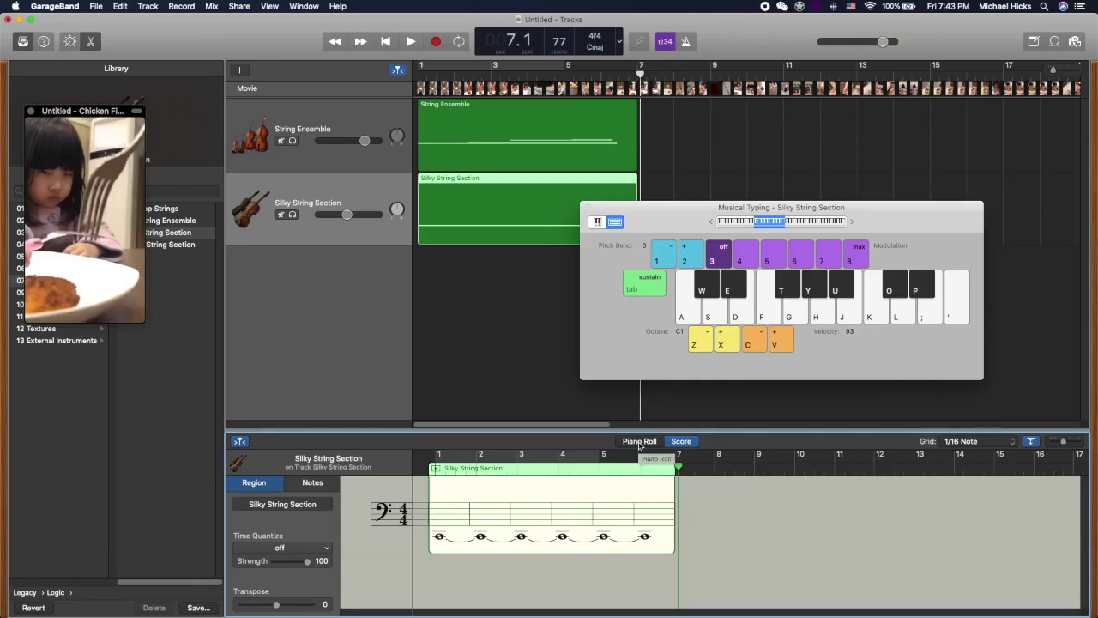
click(638, 442)
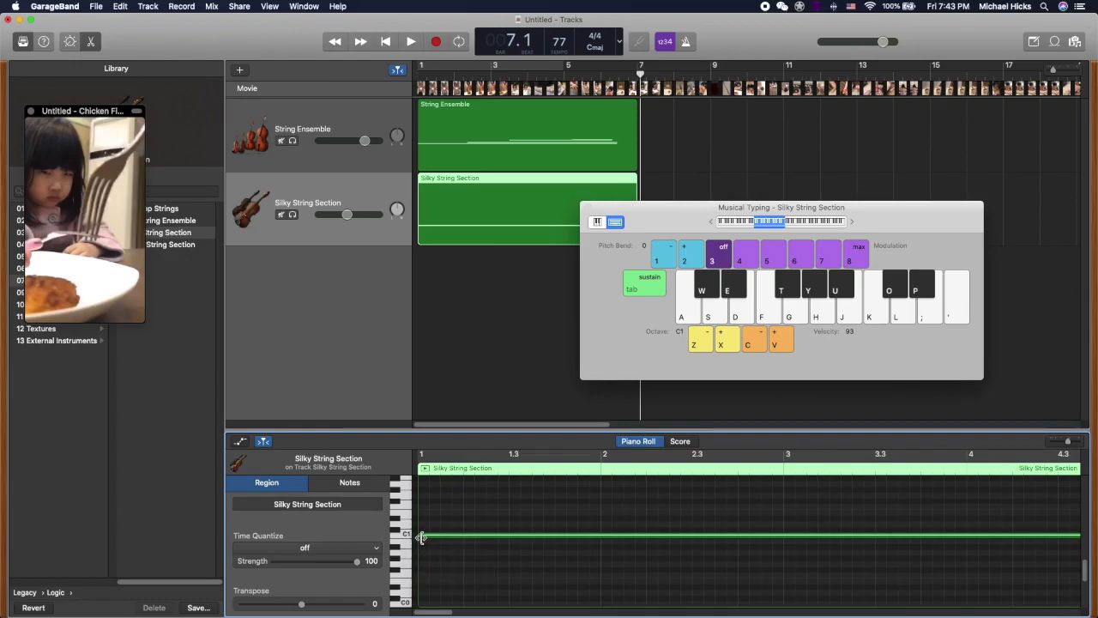
Adjust the sustained C1 note to start exactly at 1.1.1.1 and end just before bar 7, moving Musical Typing clear of the regions
click(421, 539)
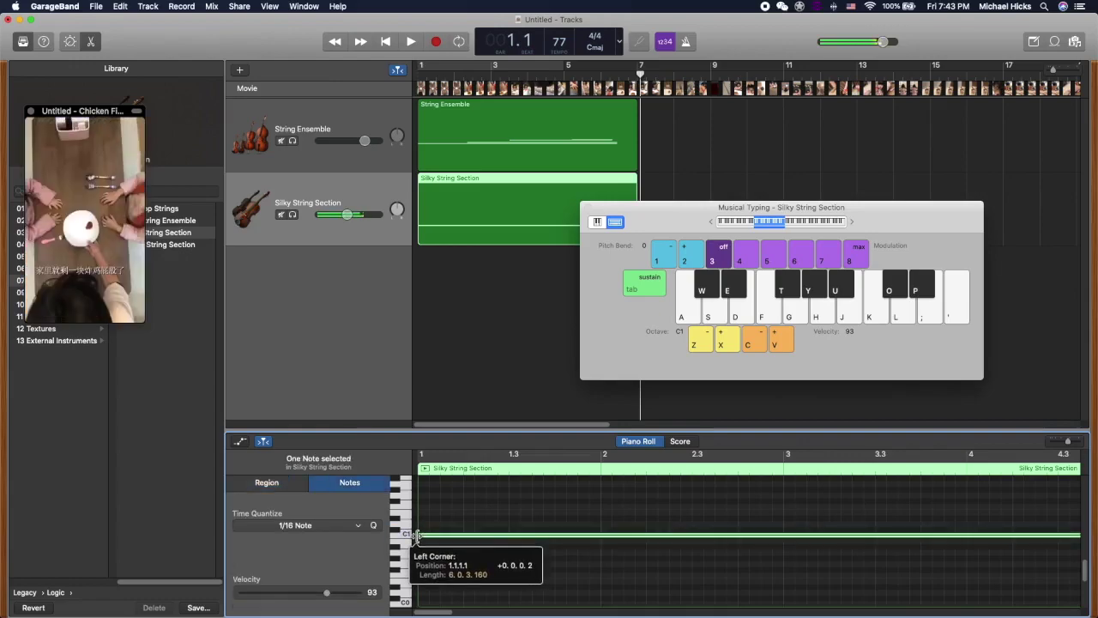
click(419, 535)
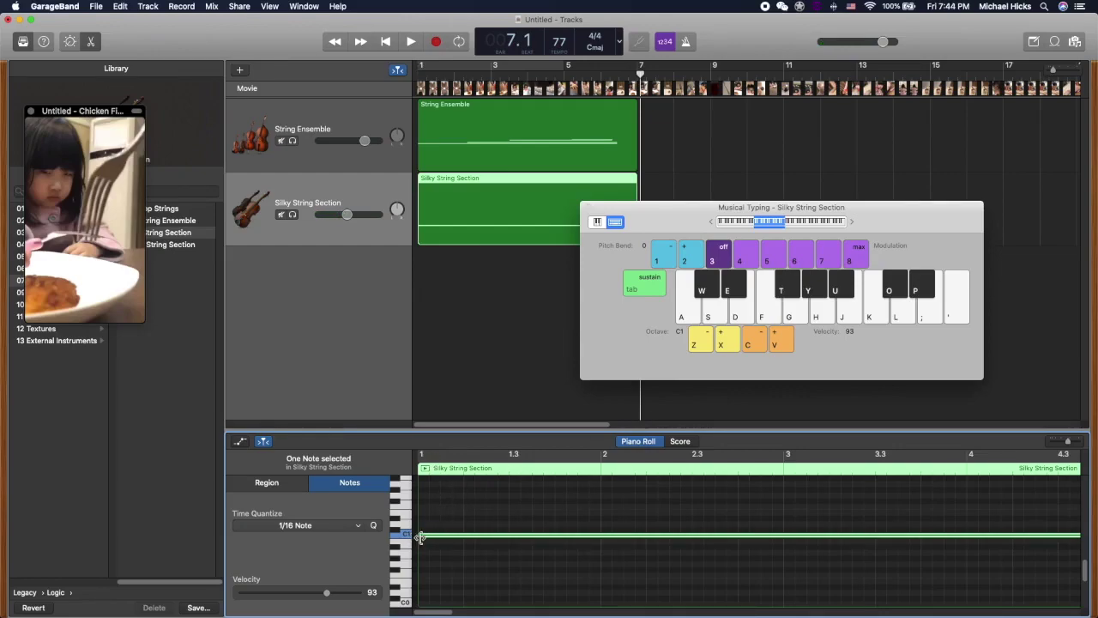
click(419, 536)
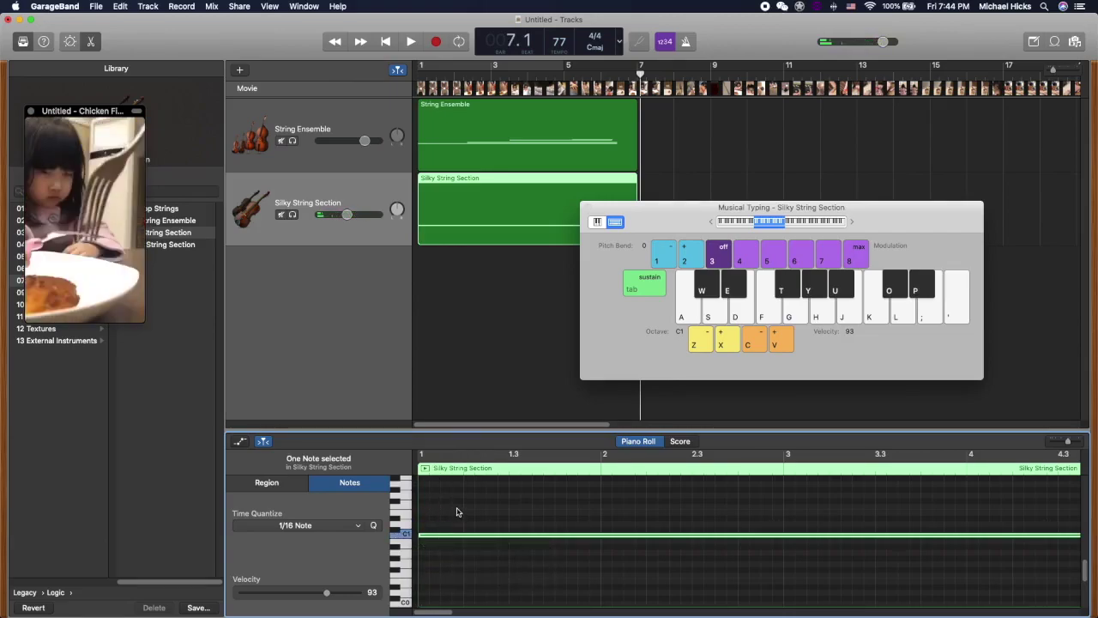
drag(659, 216, 754, 199)
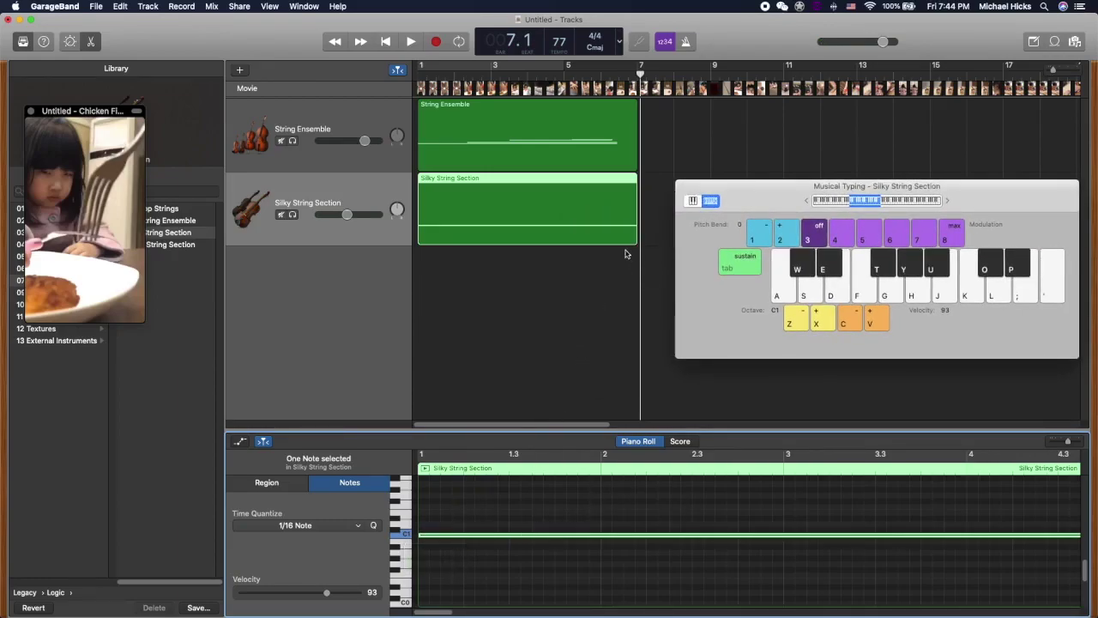
drag(438, 612, 489, 611)
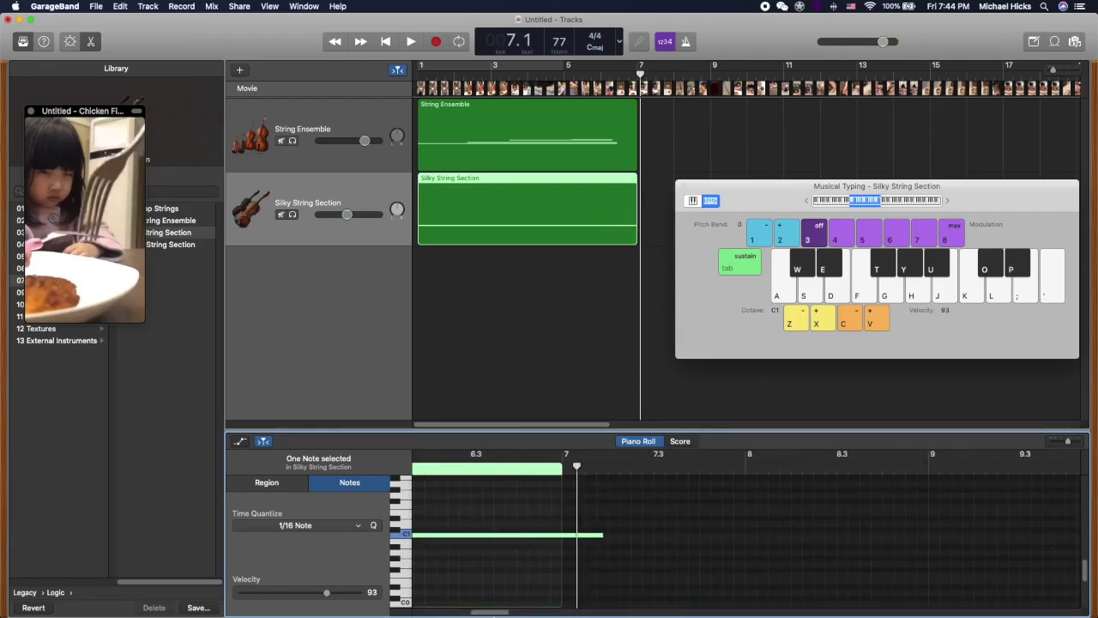
drag(603, 538, 557, 538)
drag(487, 612, 430, 612)
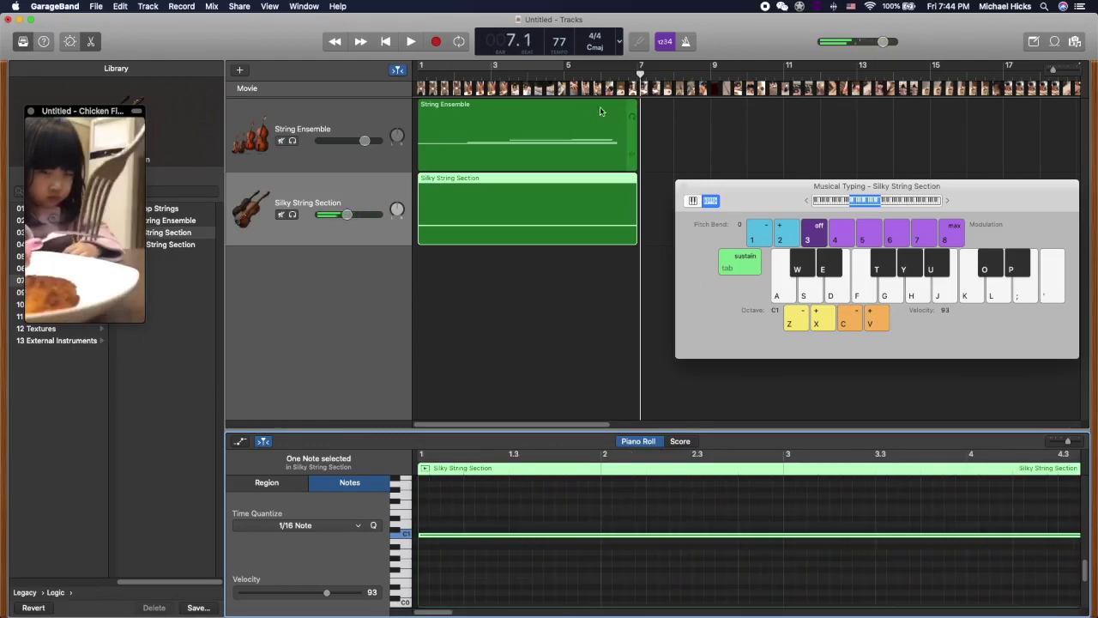
Select the String Ensemble region and scrub the movie around bars 2 and 5 to compare shot changes with note starts
click(529, 147)
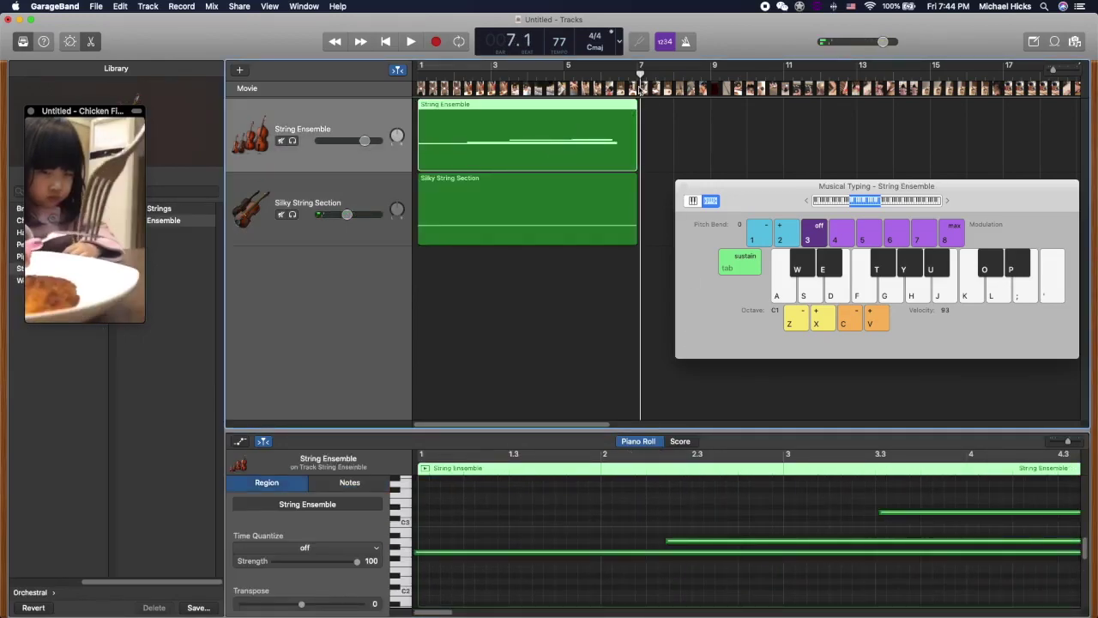
drag(112, 117, 338, 168)
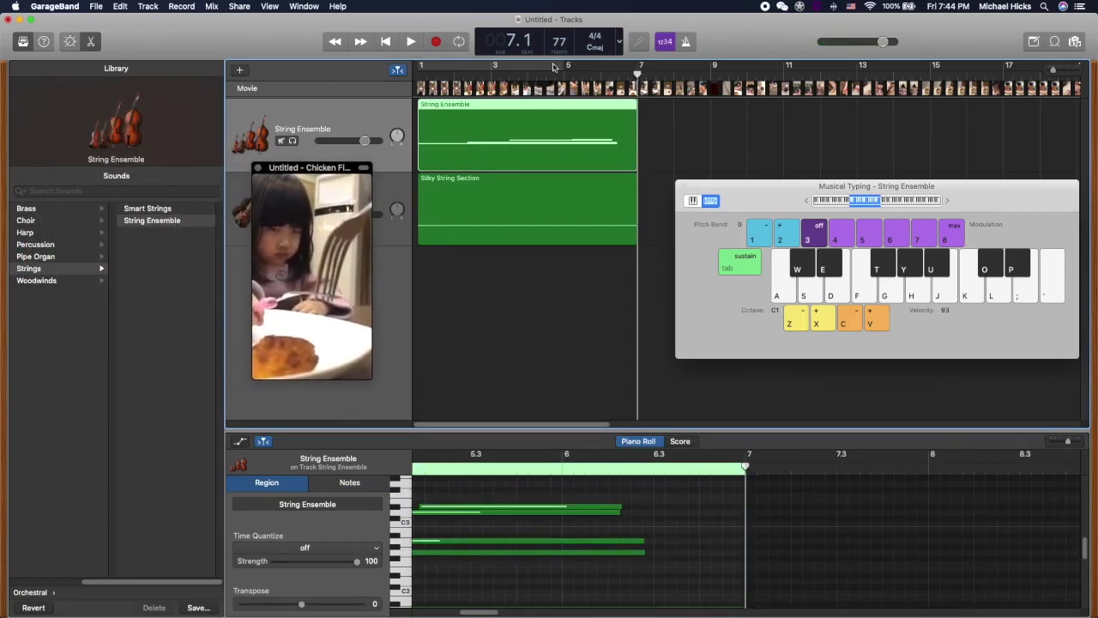
drag(637, 76, 464, 84)
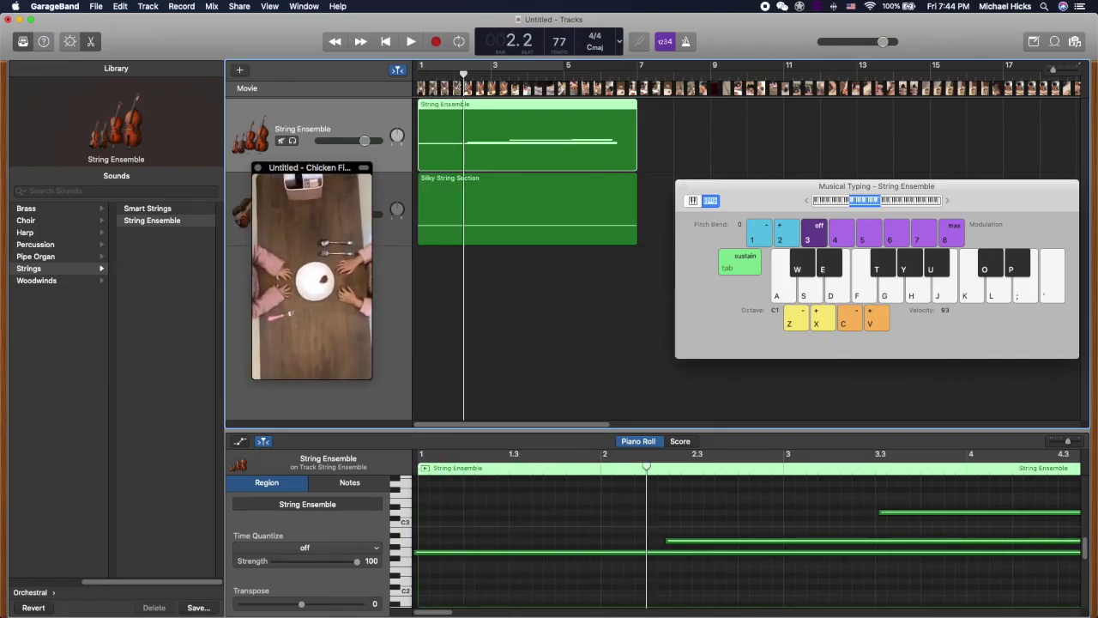
drag(464, 76, 468, 78)
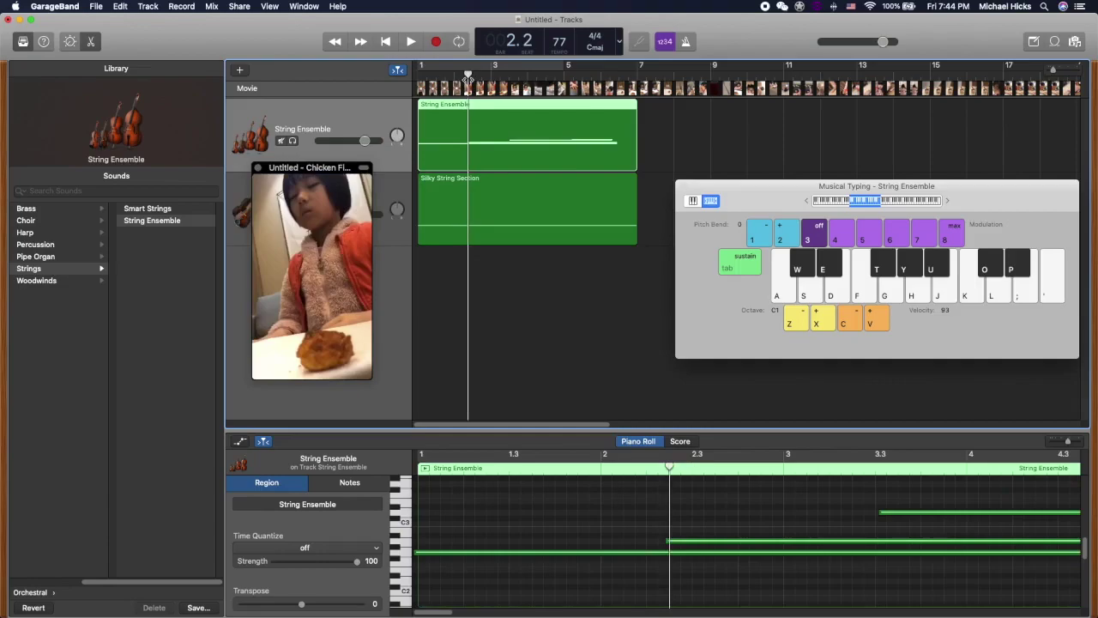
drag(468, 79, 469, 79)
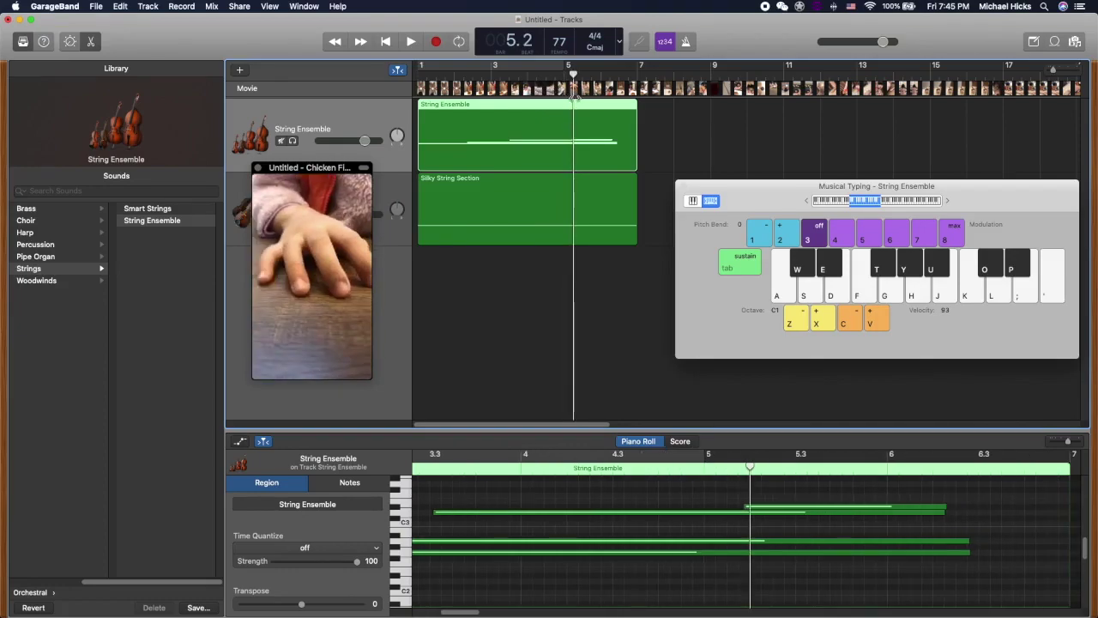
mouse_move(568, 74)
mouse_down()
mouse_move(557, 77)
mouse_move(575, 77)
mouse_up()
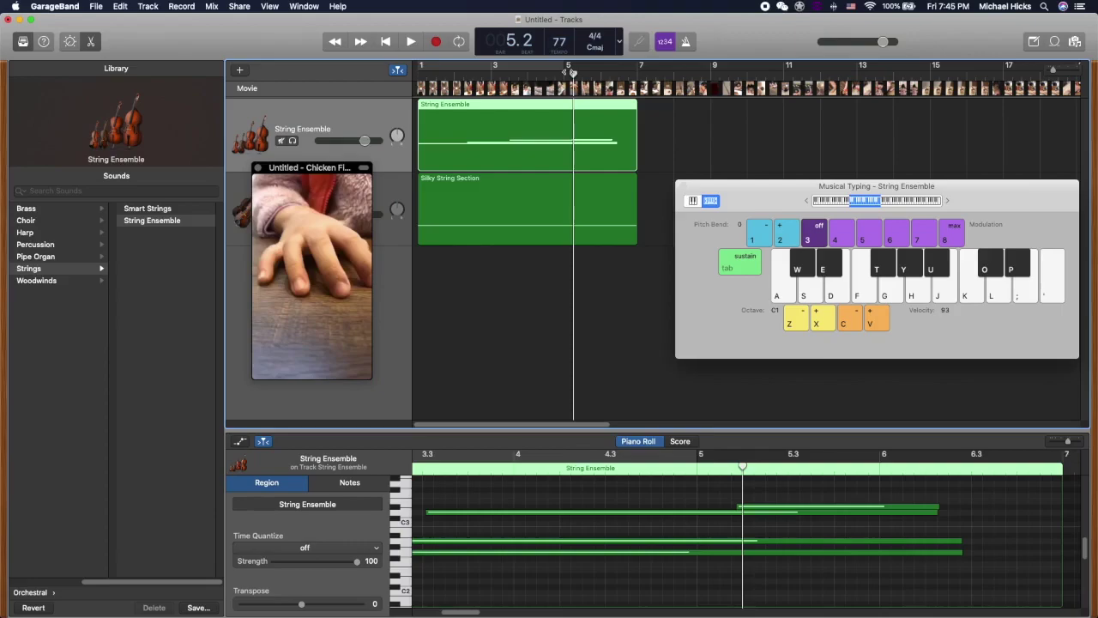
drag(573, 75, 577, 76)
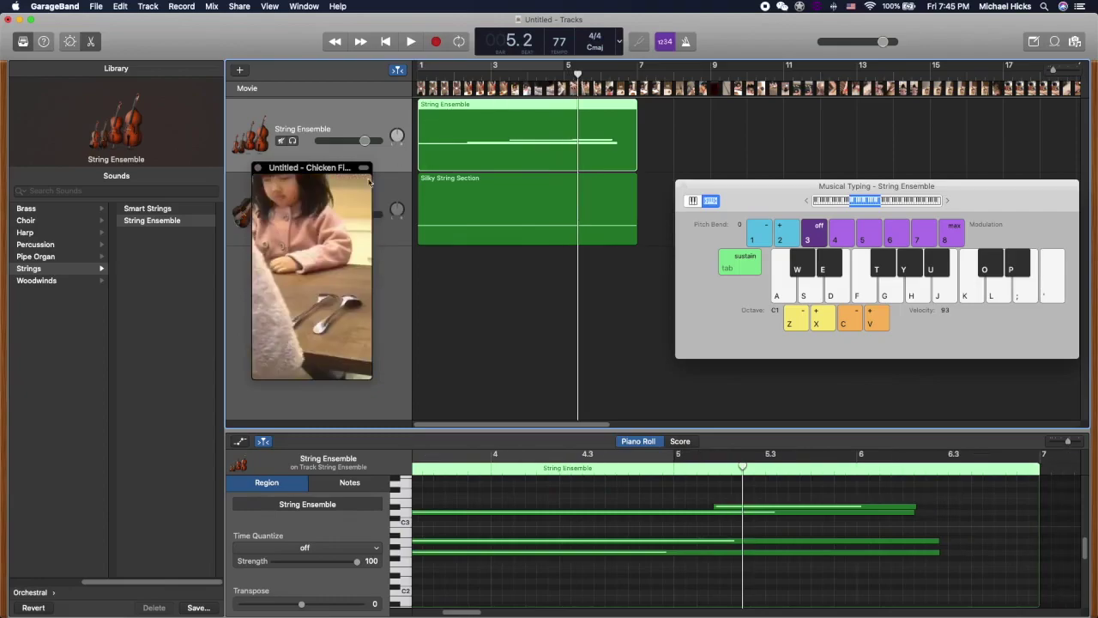
Enlarge the movie window over the track headers and set the project tempo to 59 BPM
drag(368, 379, 395, 419)
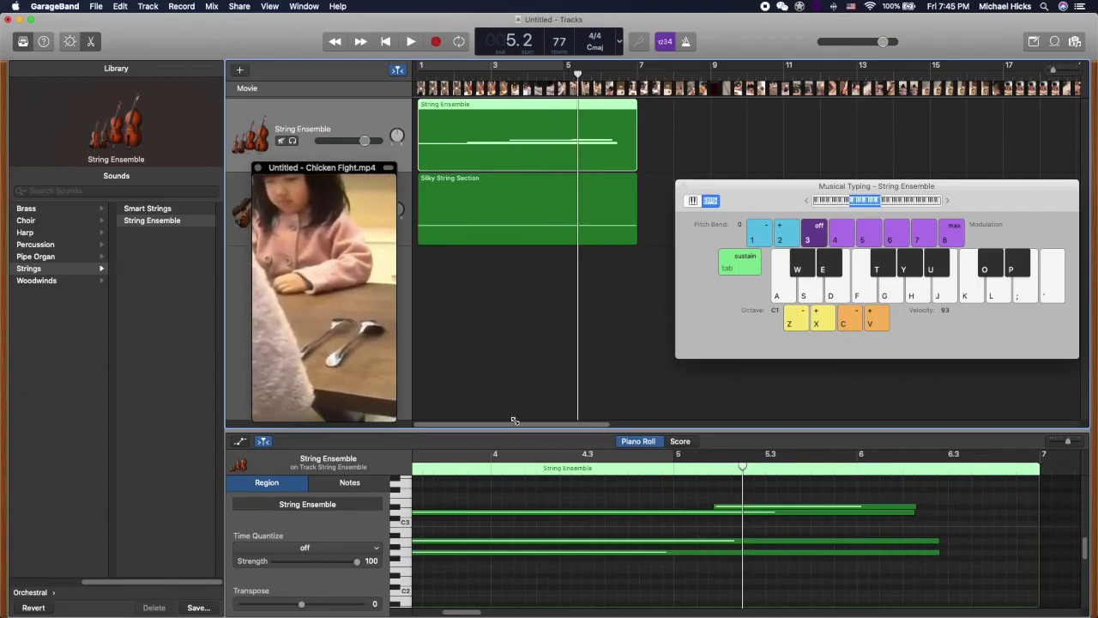
drag(330, 172, 286, 157)
Place the playhead at the hand close-up in bar 4 and move the D#3 note earlier to start there
drag(579, 76, 539, 90)
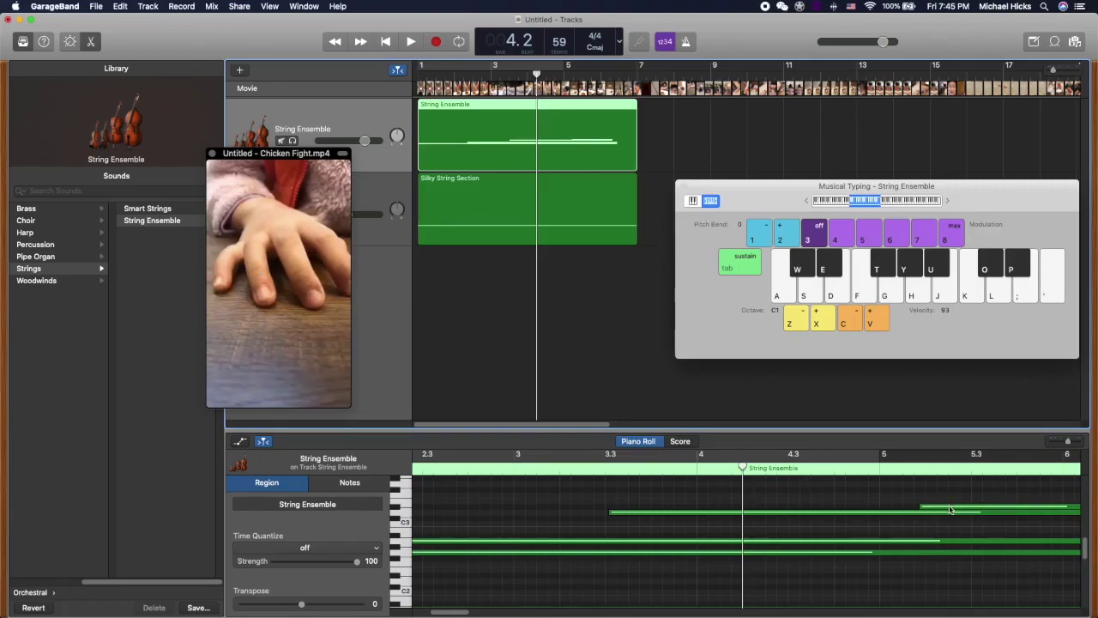
drag(951, 510, 767, 510)
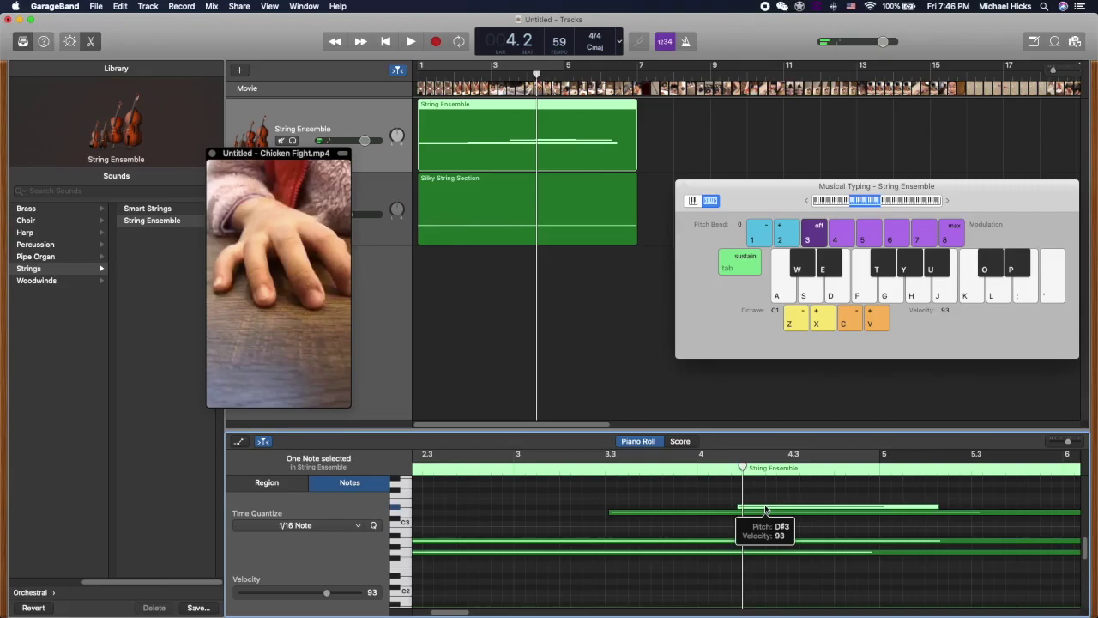
drag(766, 510, 766, 509)
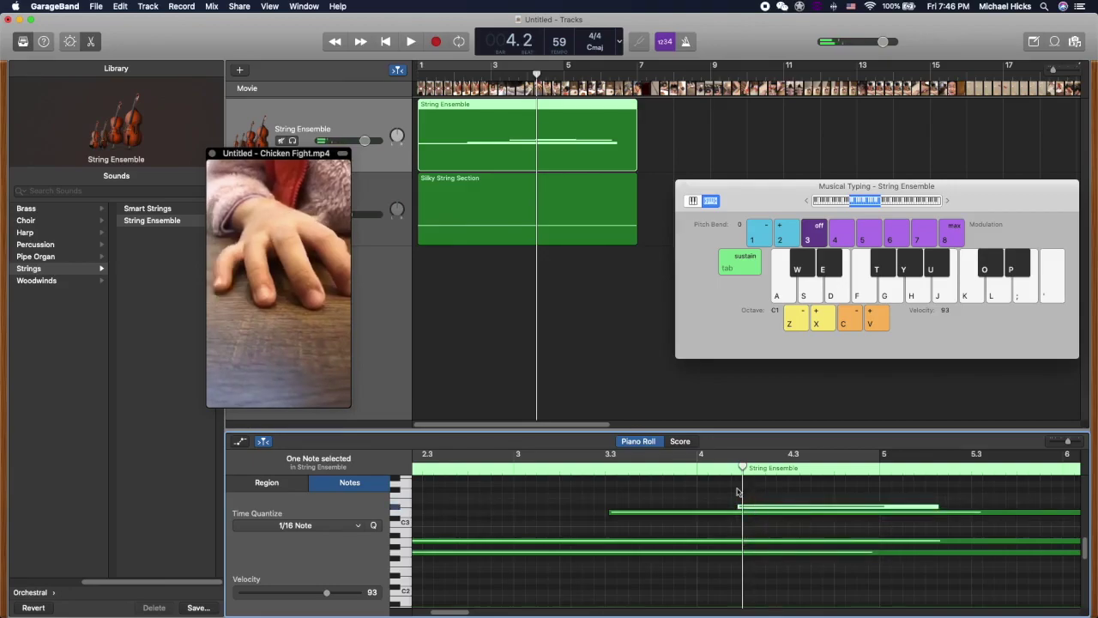
key(comma)
key(comma)
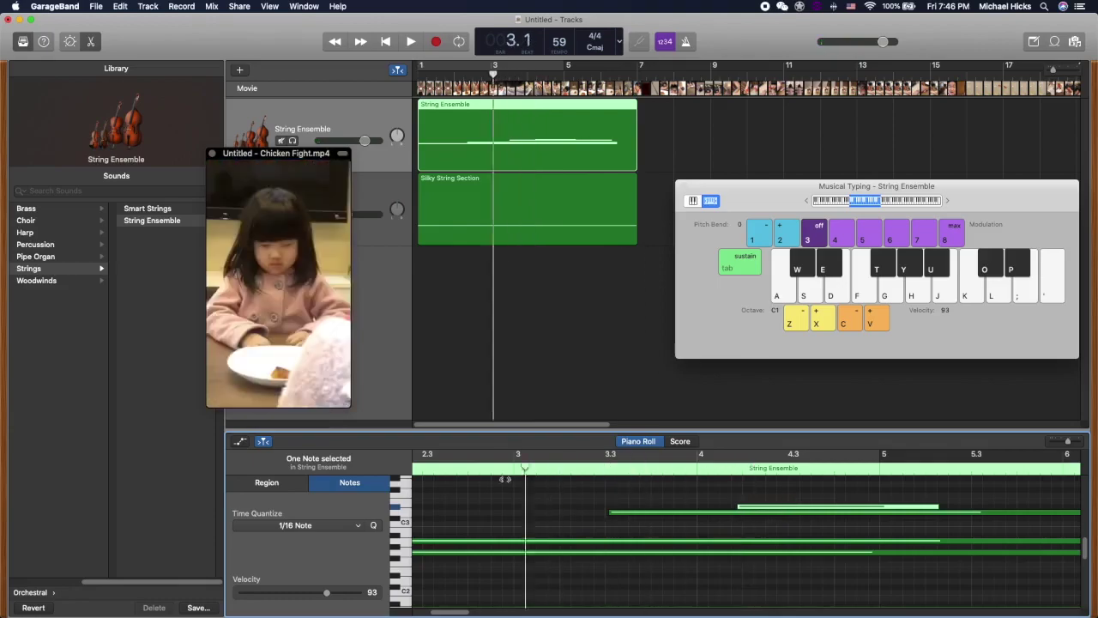
right_click(679, 513)
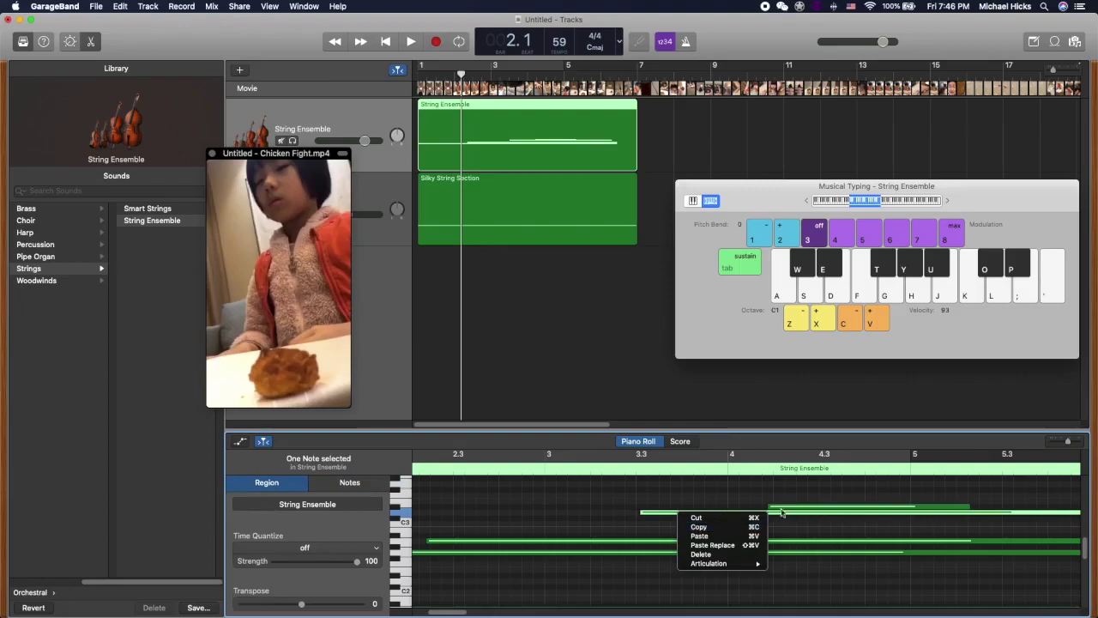
mouse_move(751, 564)
click(545, 502)
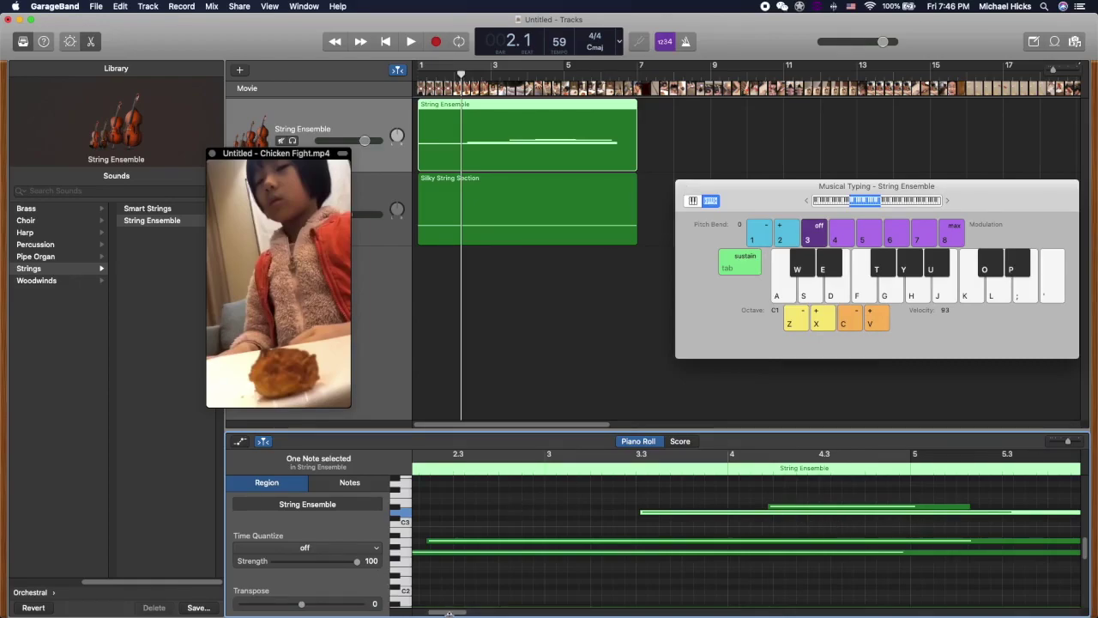
Play the movie from the beginning into bar 4 to check the String Ensemble note starts against the shot changes
drag(451, 613, 406, 610)
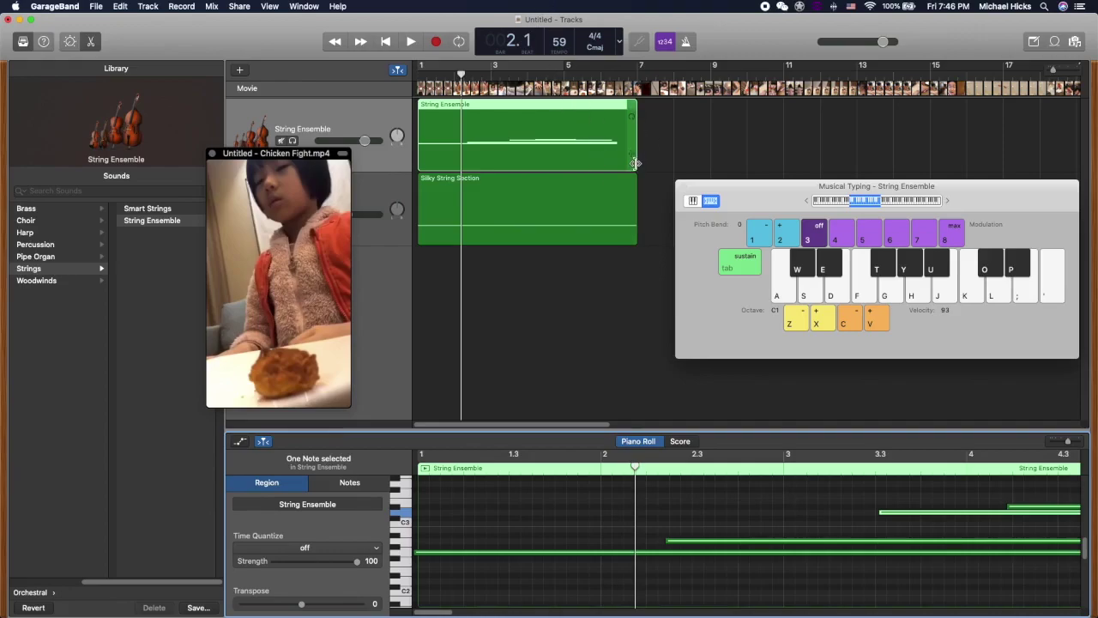
key(Return)
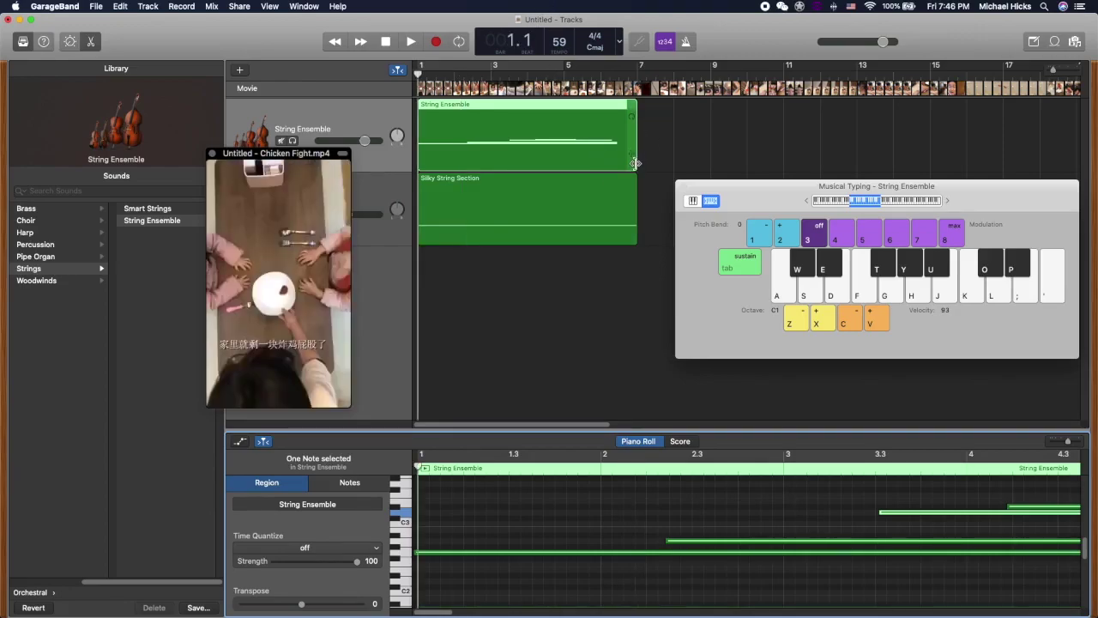
key(space)
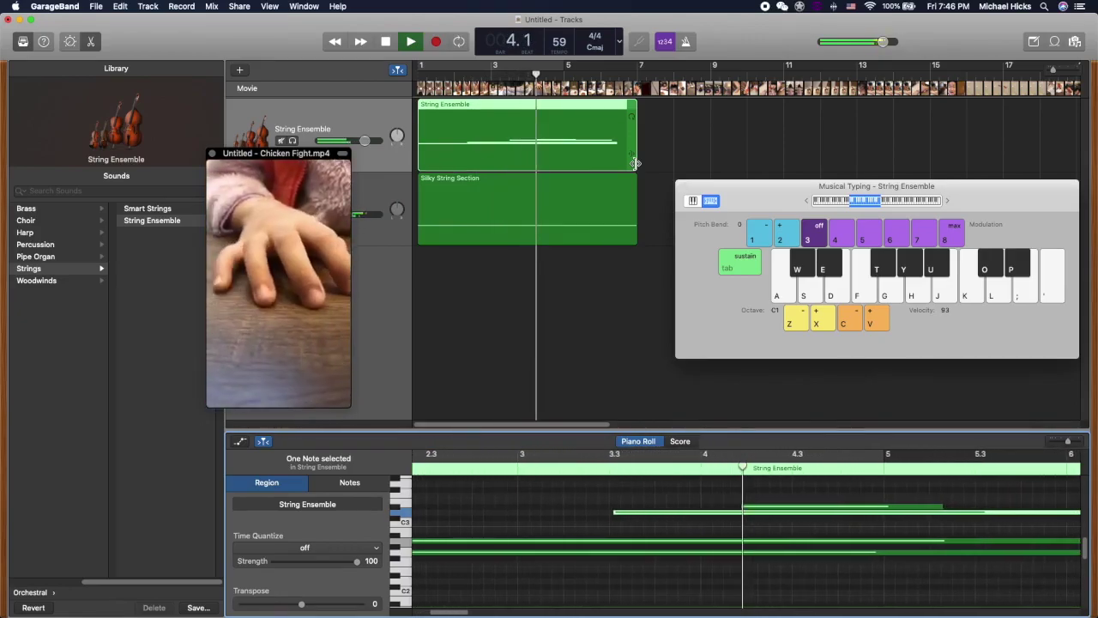
key(space)
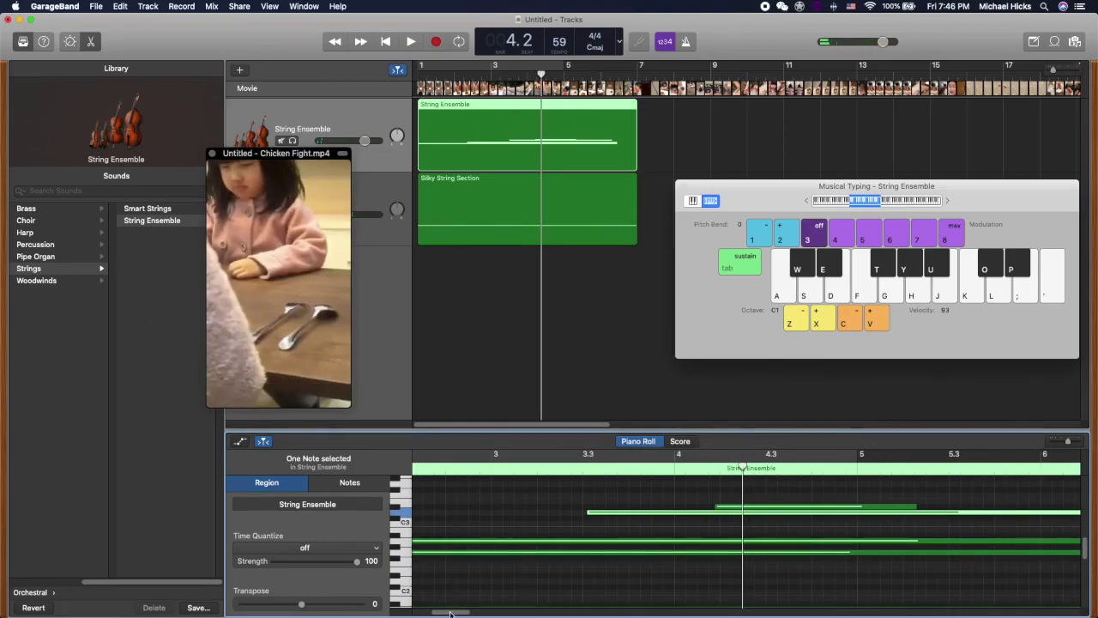
Place the playhead at the first shot change, just before bar 2, and move the second String Ensemble note earlier to start there
drag(449, 613, 403, 613)
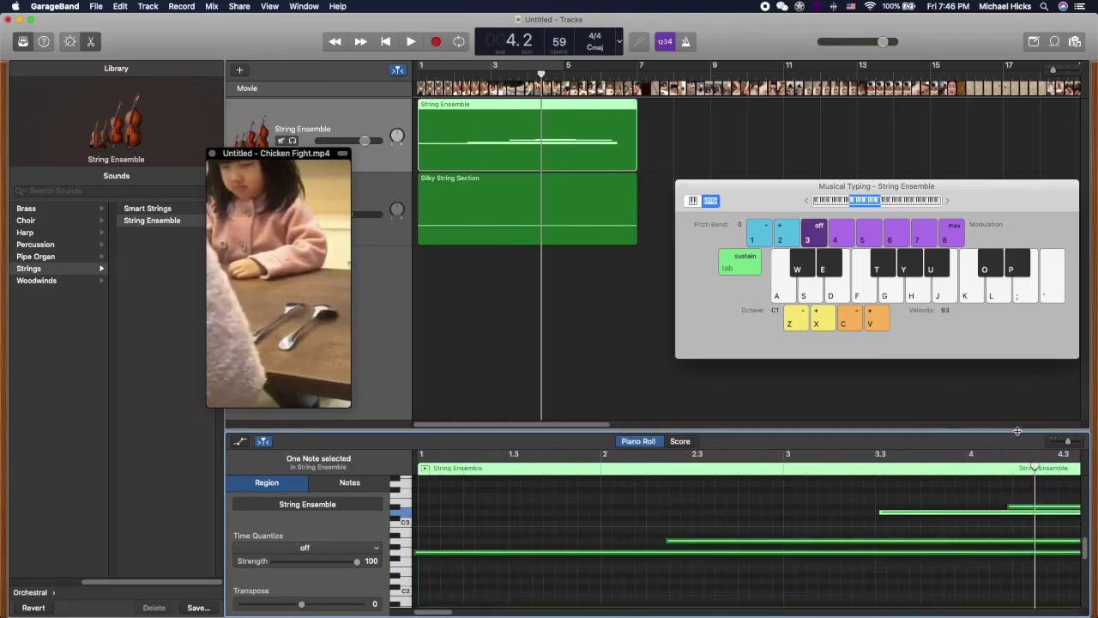
drag(1034, 470, 586, 524)
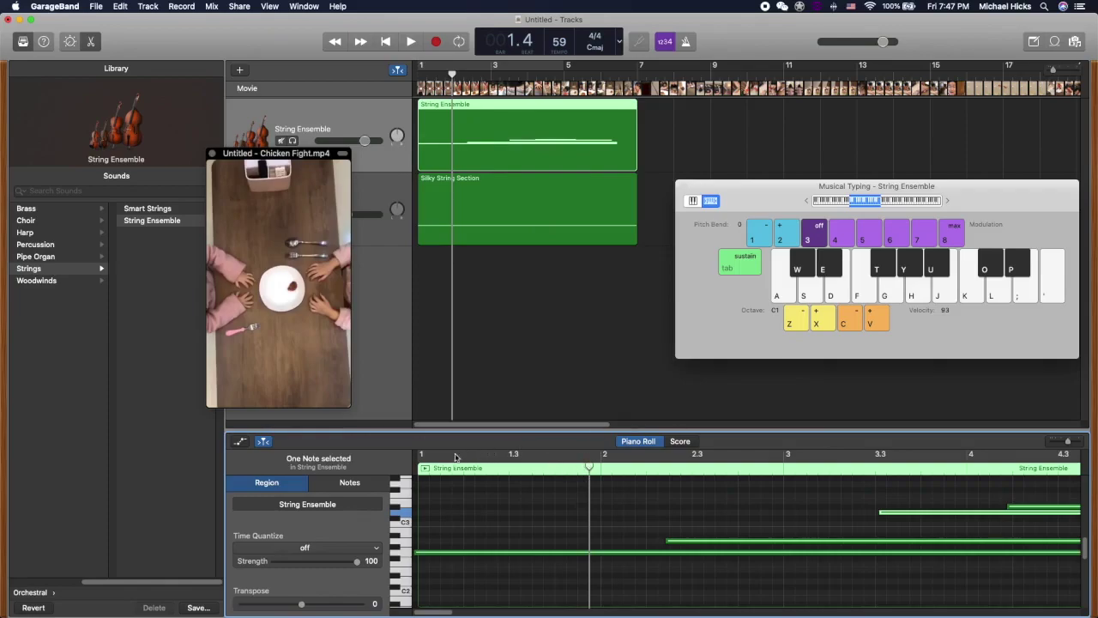
mouse_move(591, 467)
mouse_down()
mouse_move(610, 469)
mouse_move(596, 469)
mouse_up()
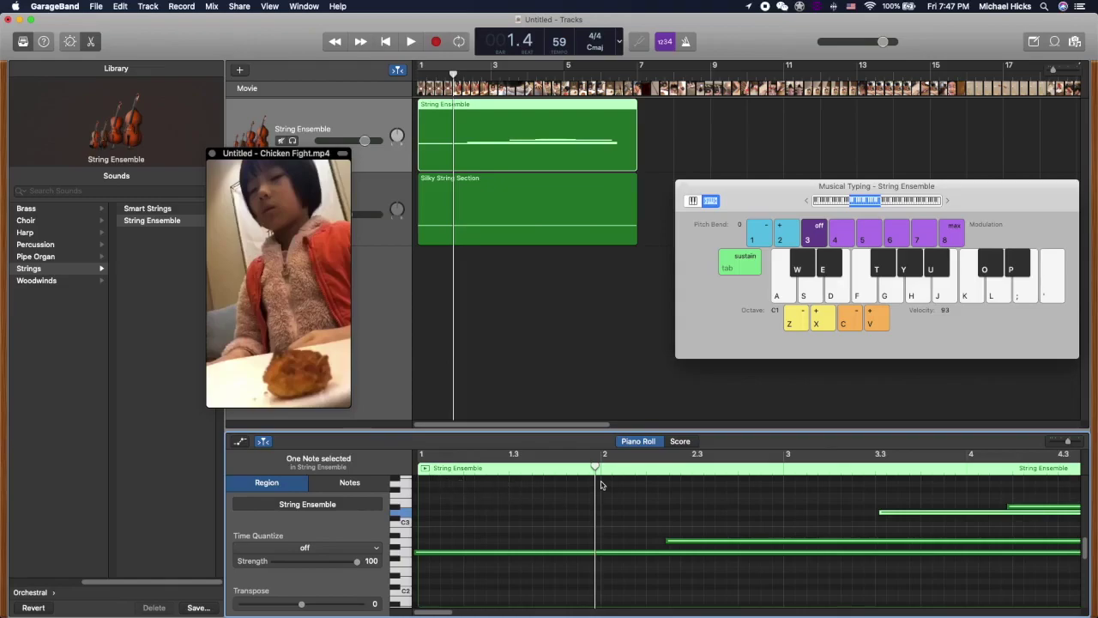
drag(595, 468, 597, 471)
drag(697, 545, 627, 547)
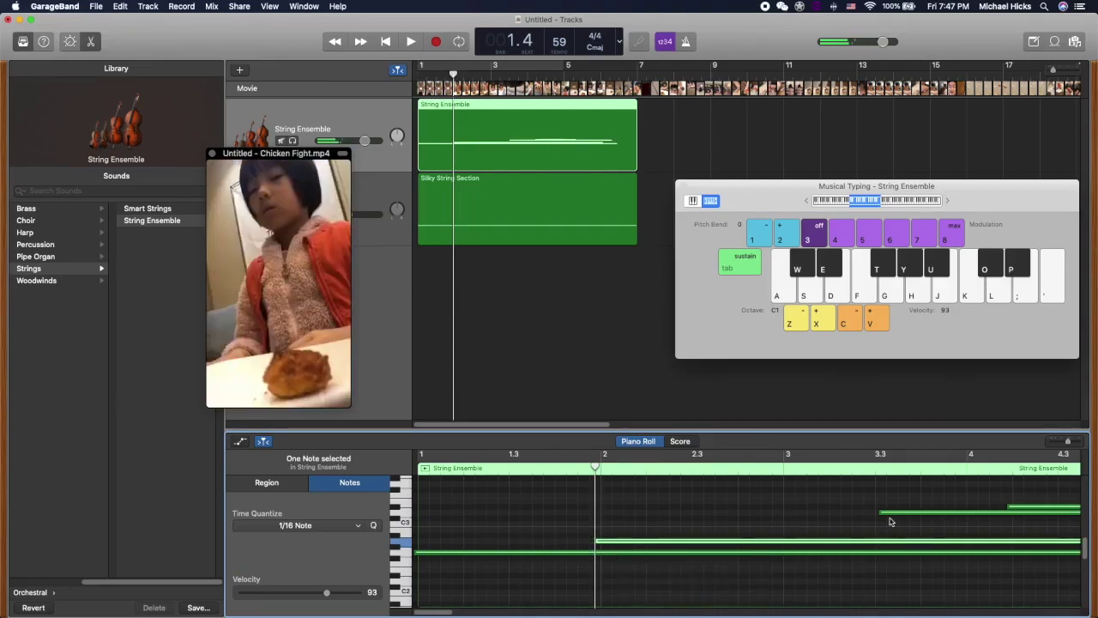
Place the playhead at the cut to the girl with the plate, just before bar 3, and start the third String Ensemble note there
click(598, 466)
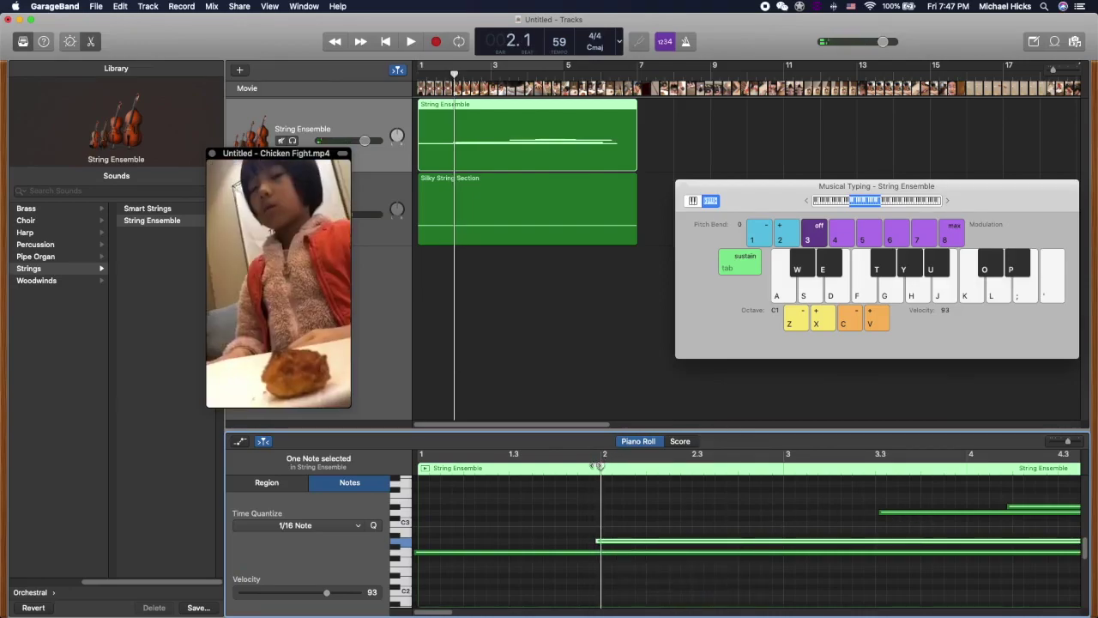
drag(600, 466, 753, 480)
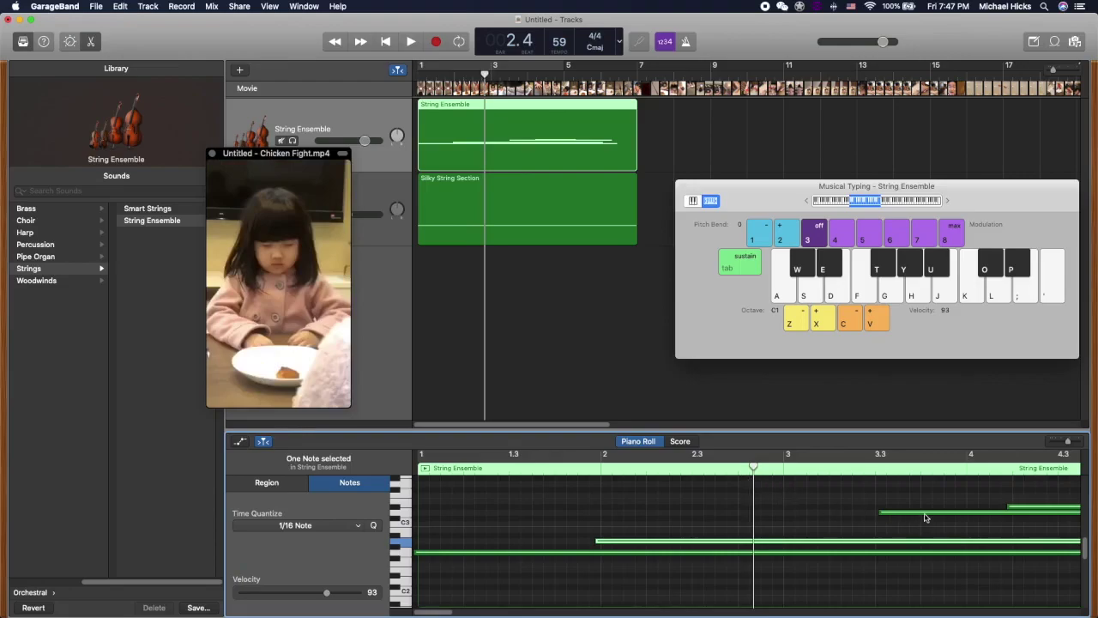
drag(927, 518, 798, 520)
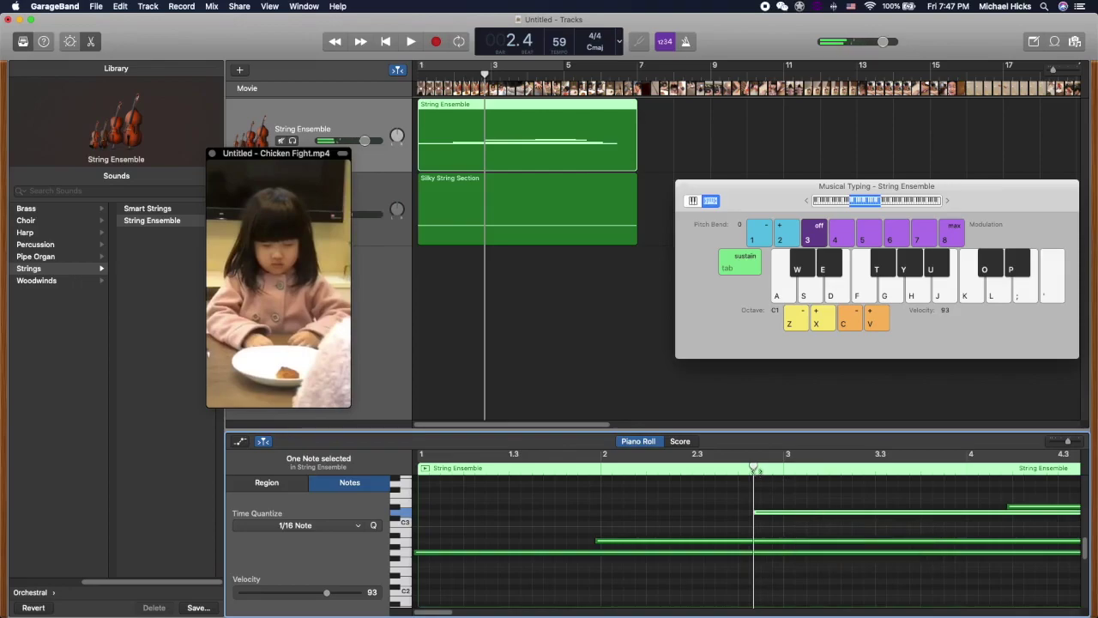
Scrub the movie from the end of bar 2 to the hand close-up in bar 4 to check the D#3 note's start
click(760, 467)
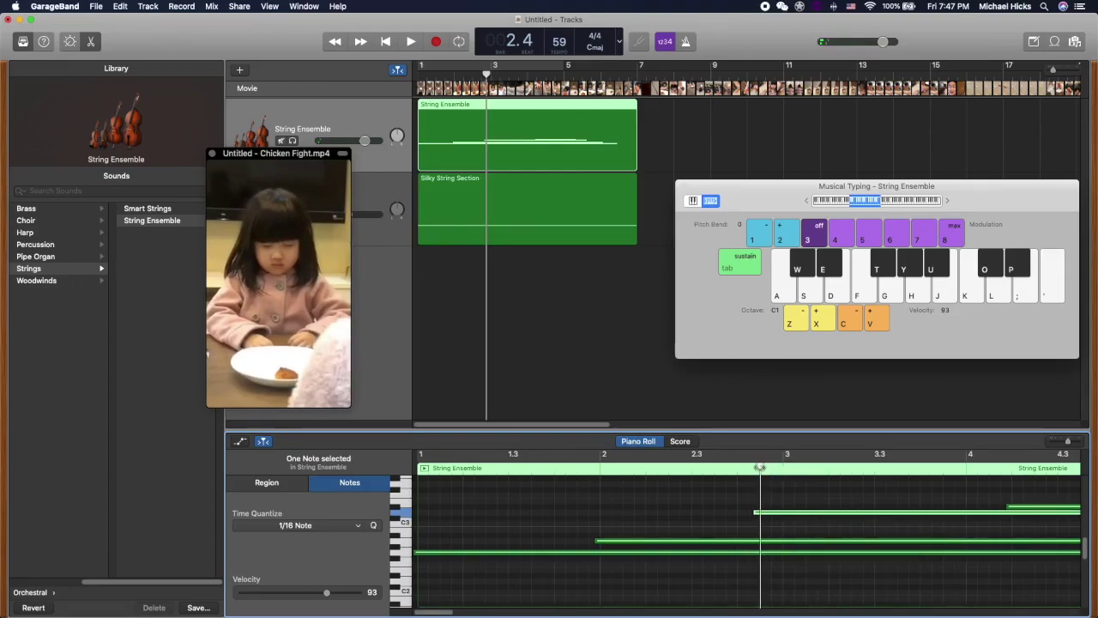
click(799, 469)
drag(801, 470, 955, 481)
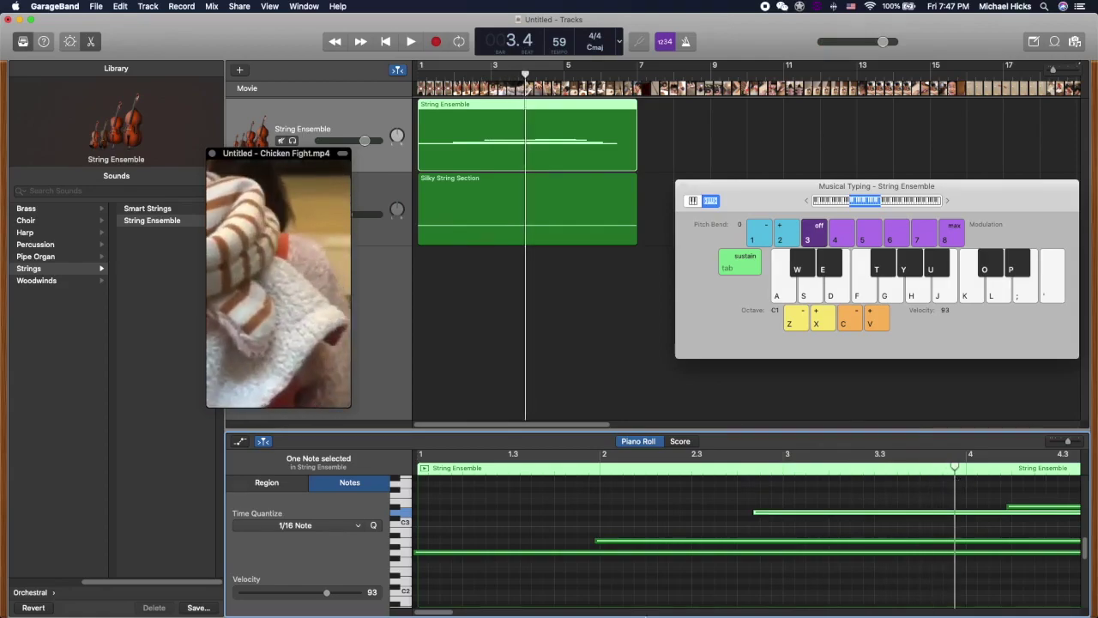
drag(430, 613, 458, 612)
drag(530, 467, 583, 468)
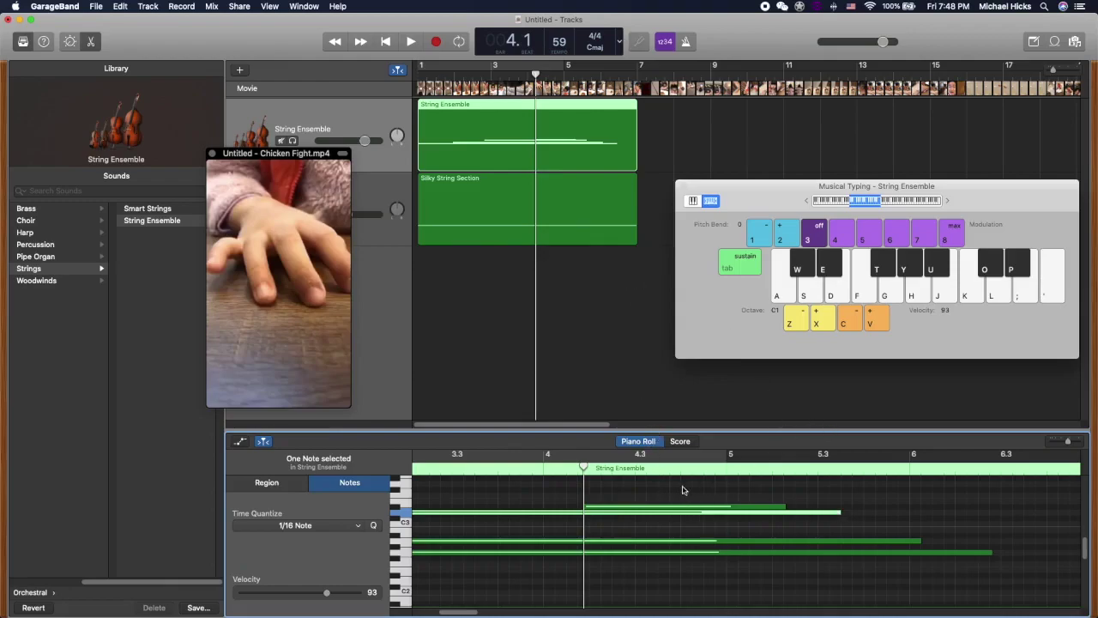
drag(452, 612, 459, 612)
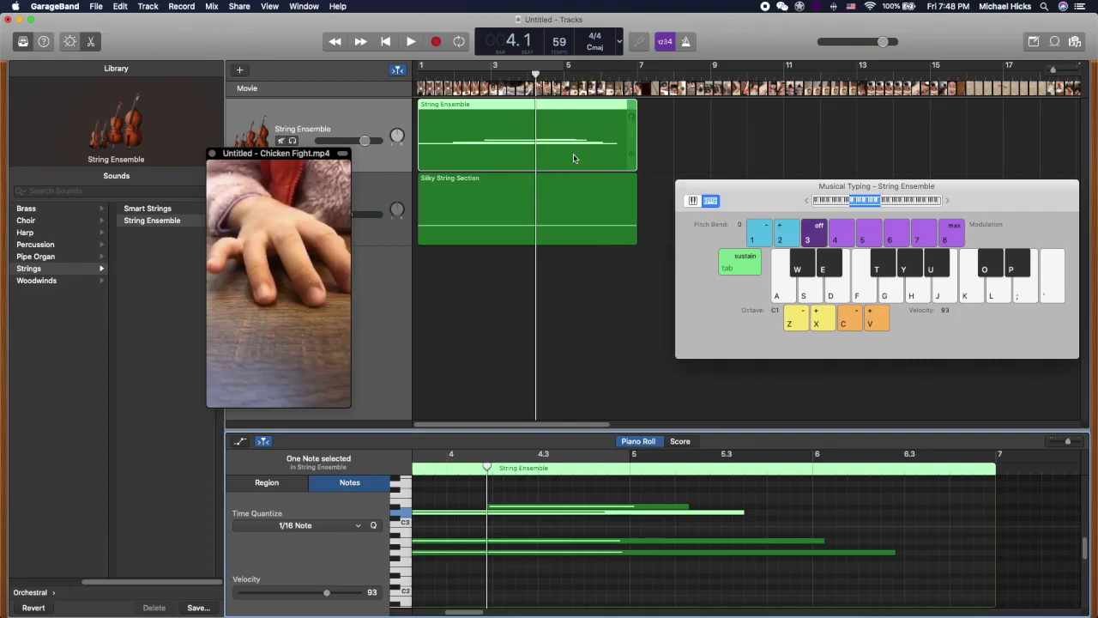
Play the movie onward from bar 4 and place the playhead early in bar 5, at the plate shot in front of the curtains
key(space)
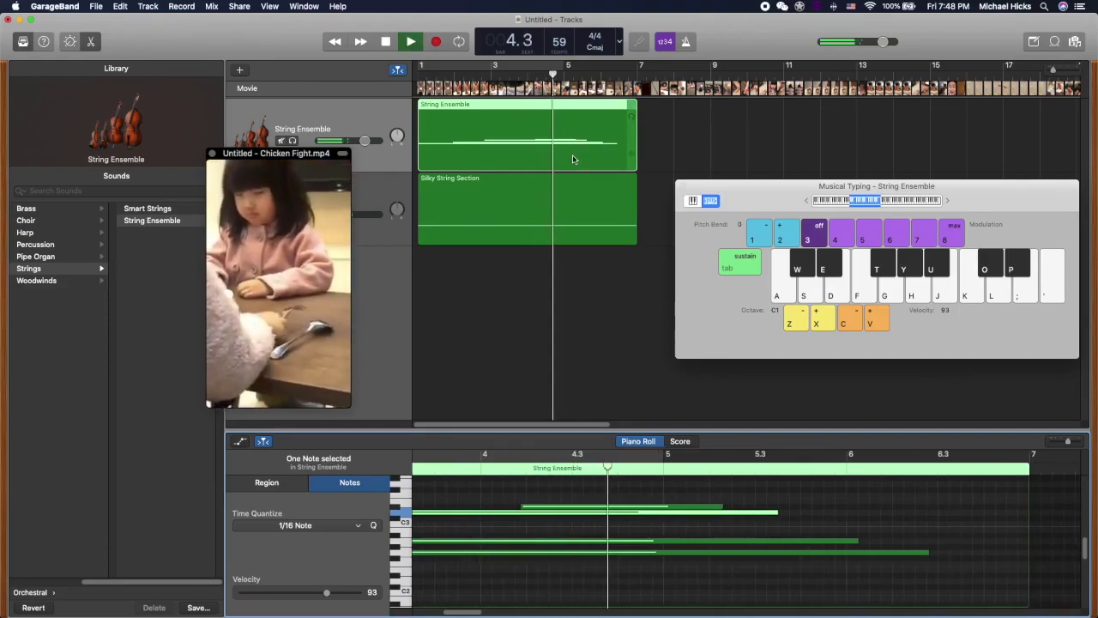
key(space)
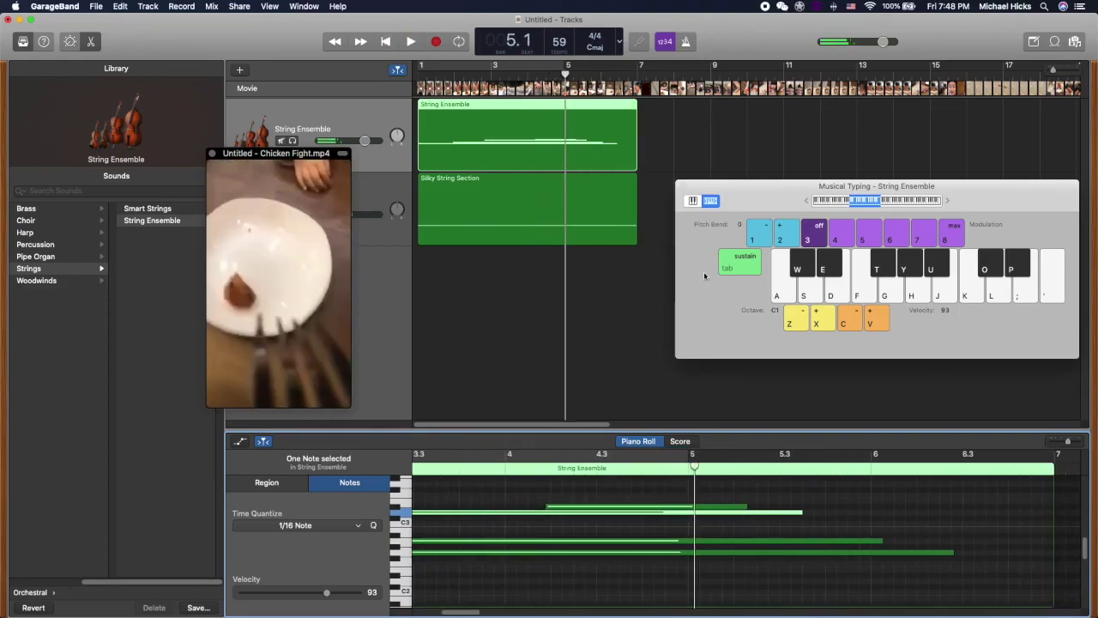
mouse_move(306, 334)
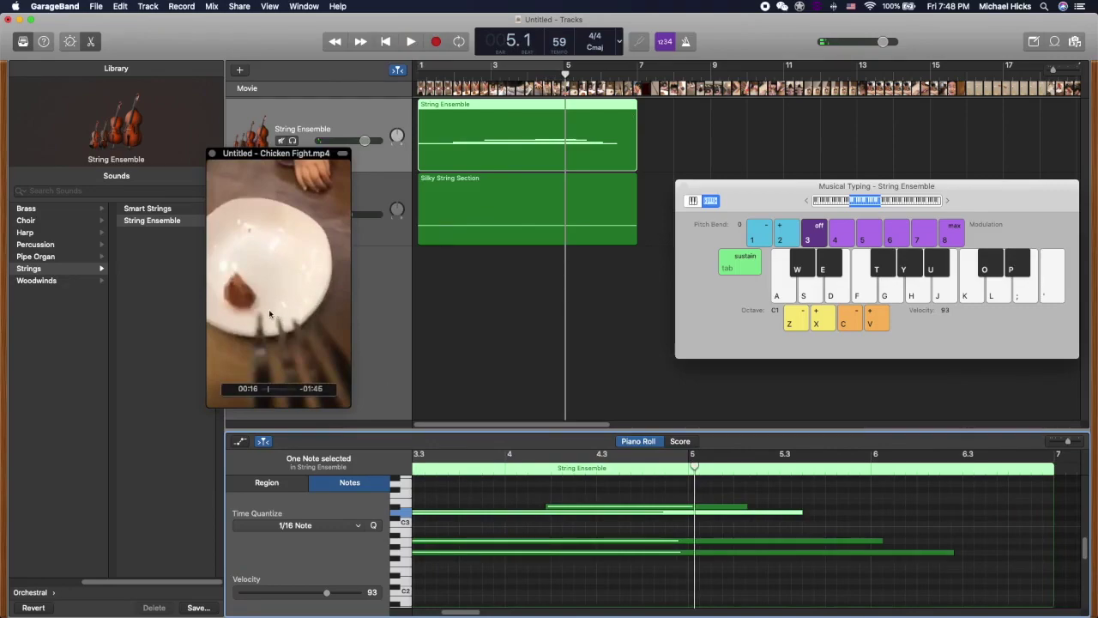
key(space)
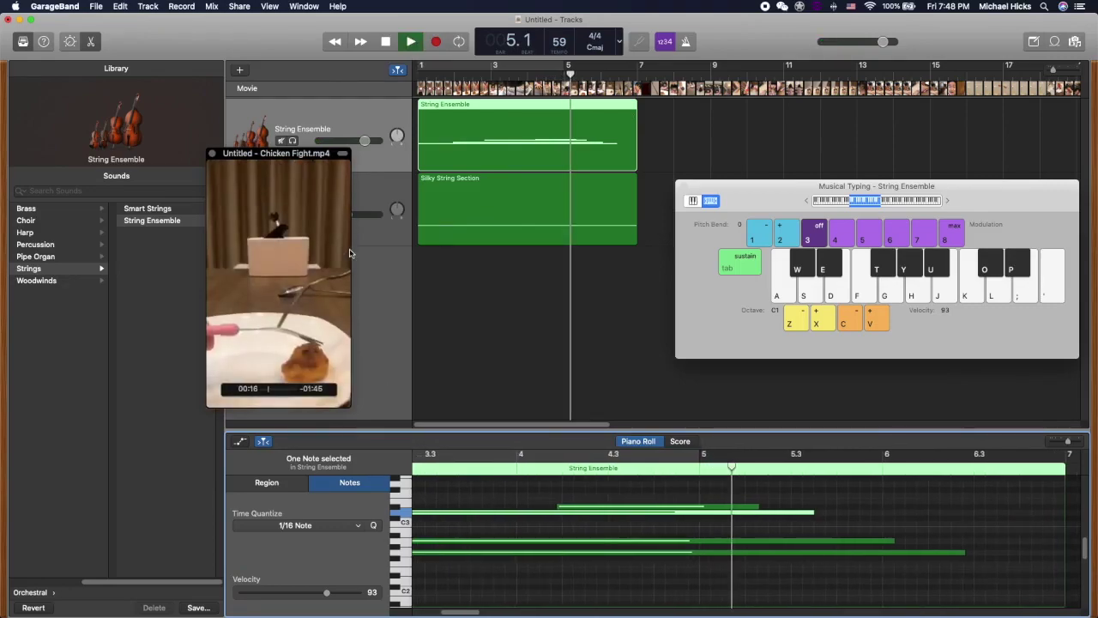
key(space)
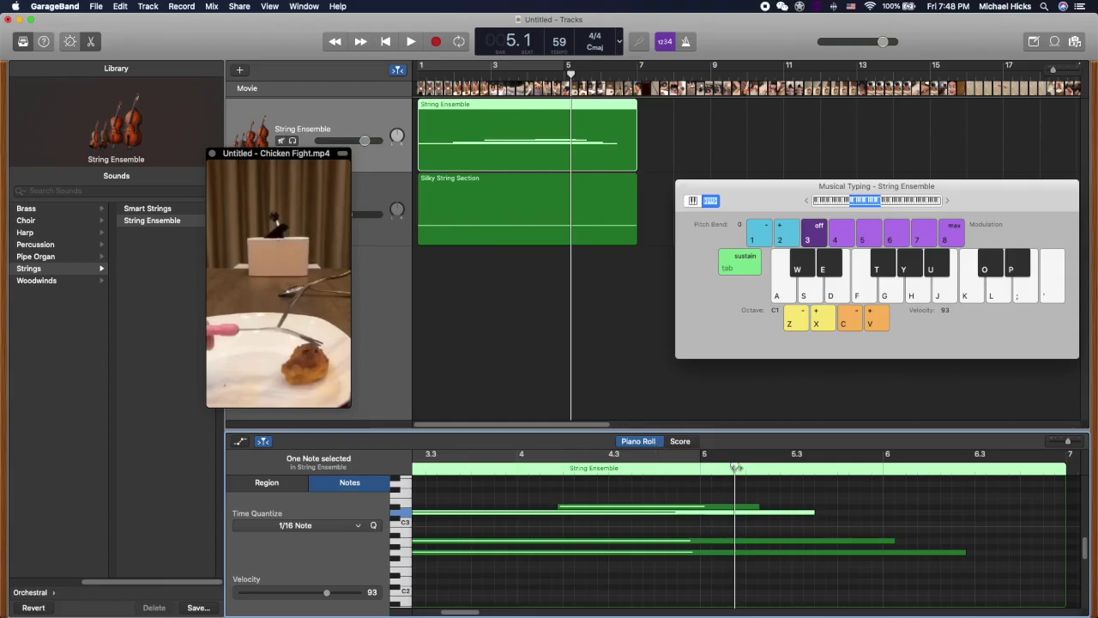
drag(734, 467, 729, 469)
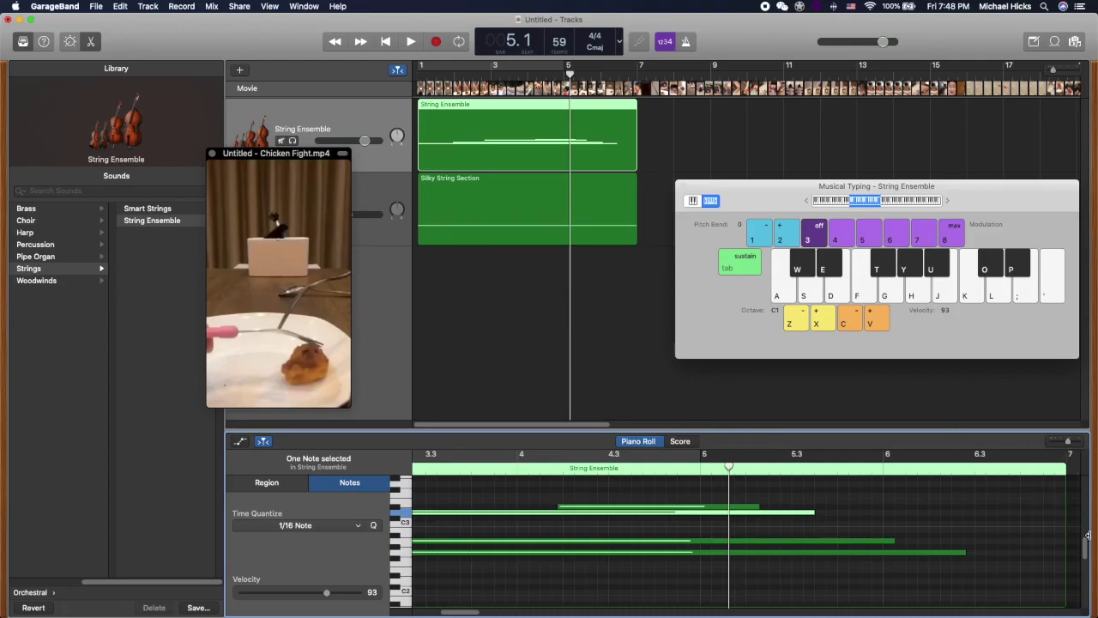
Shorten all four String Ensemble notes so they end together at the playhead early in bar 5
mouse_move(1085, 551)
mouse_down()
mouse_move(1086, 598)
mouse_move(1091, 545)
mouse_up()
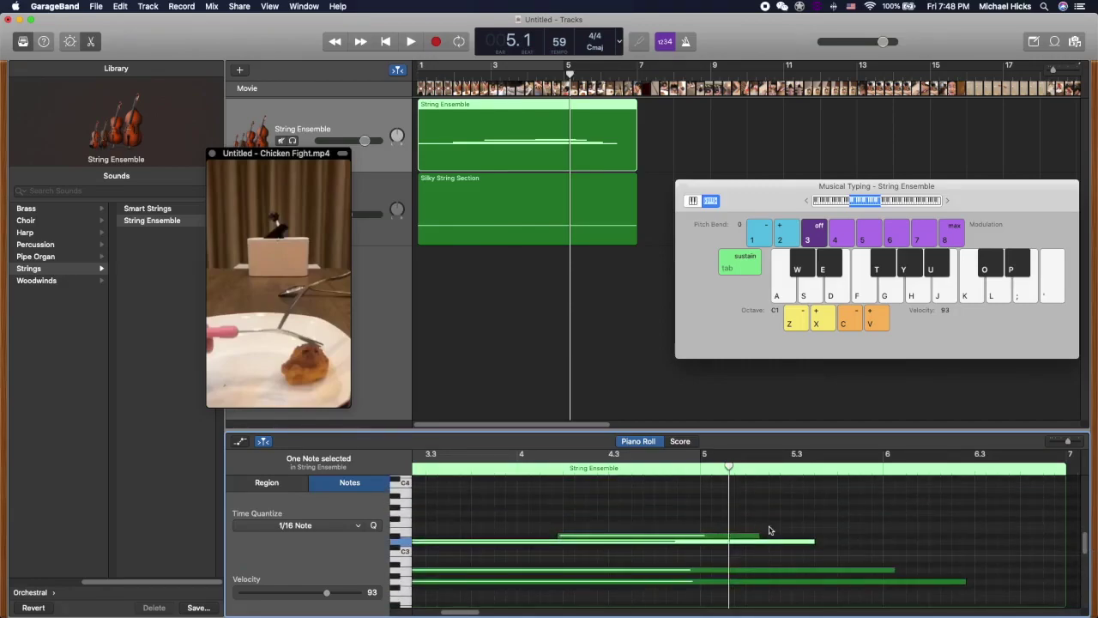
drag(752, 536, 730, 537)
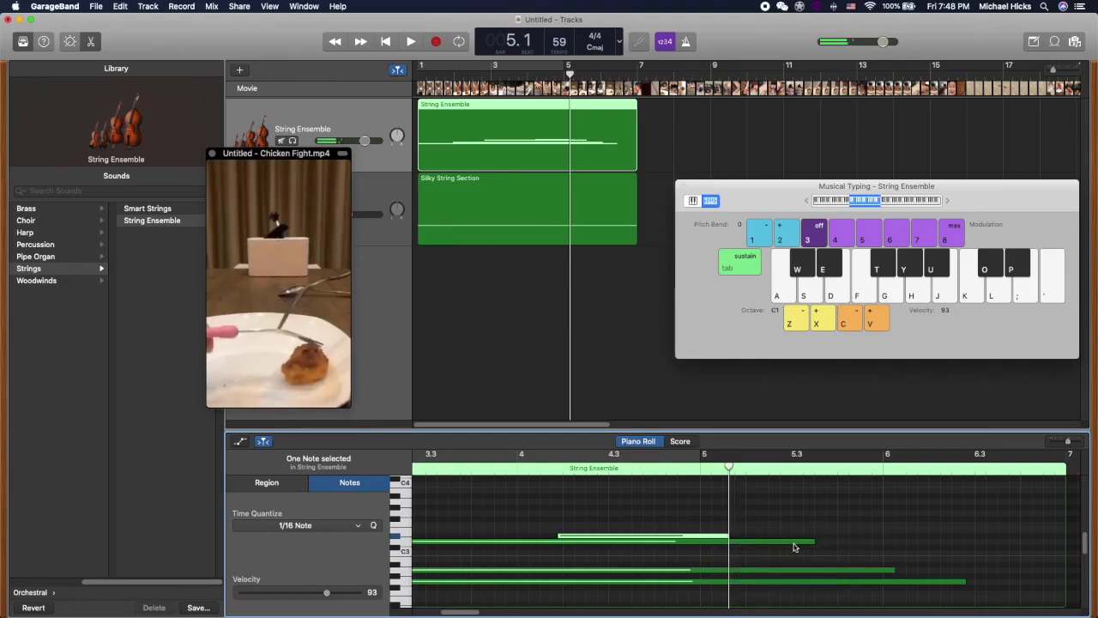
drag(812, 546, 726, 547)
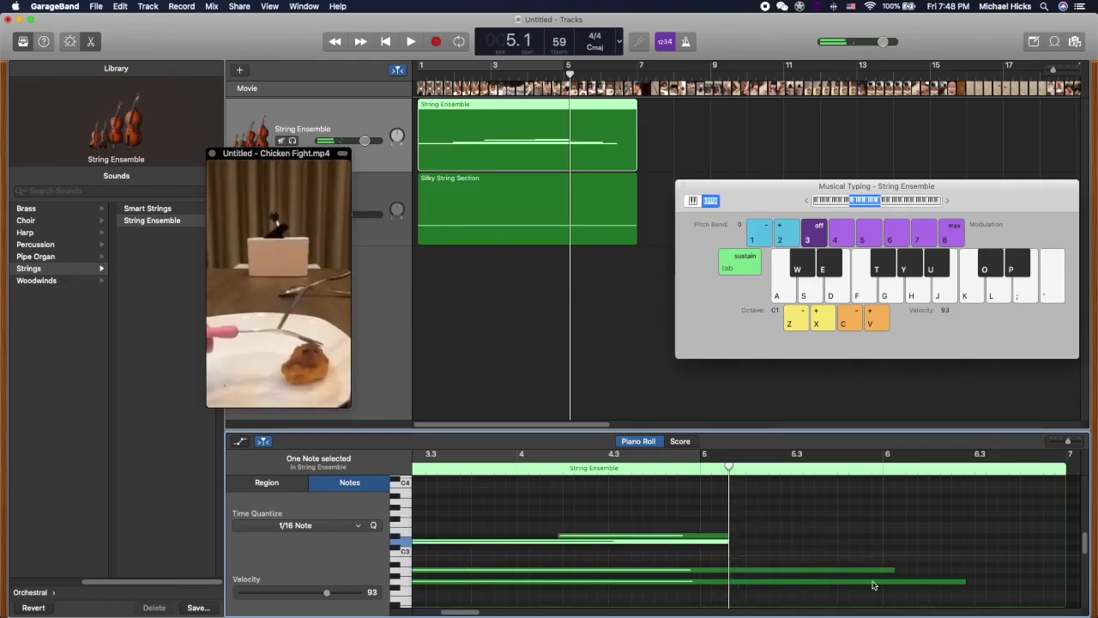
drag(895, 570, 731, 586)
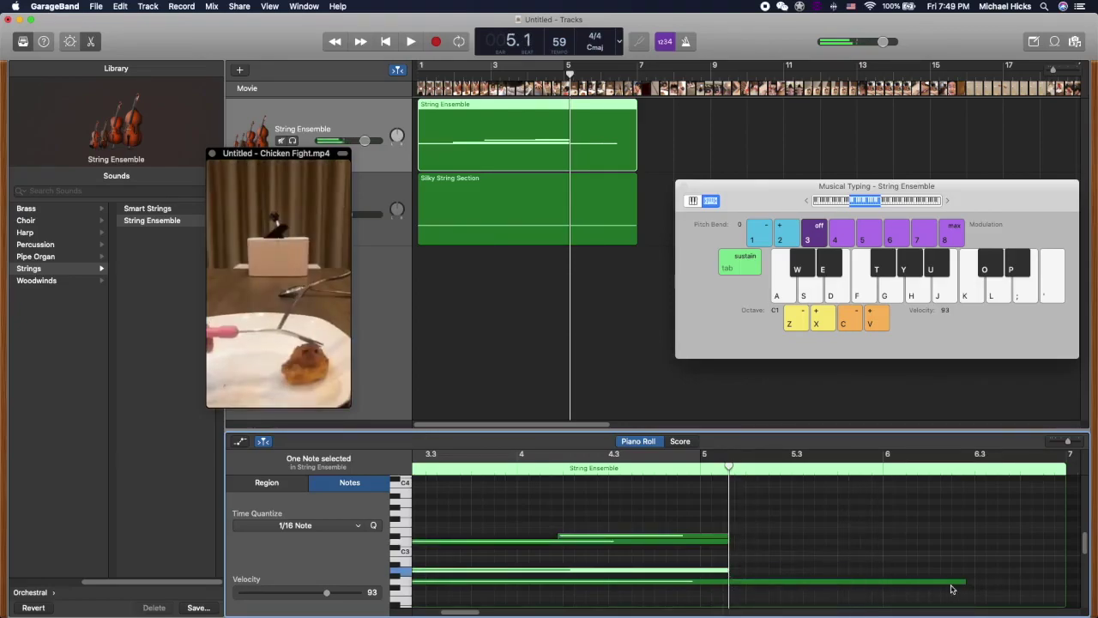
drag(962, 581, 725, 556)
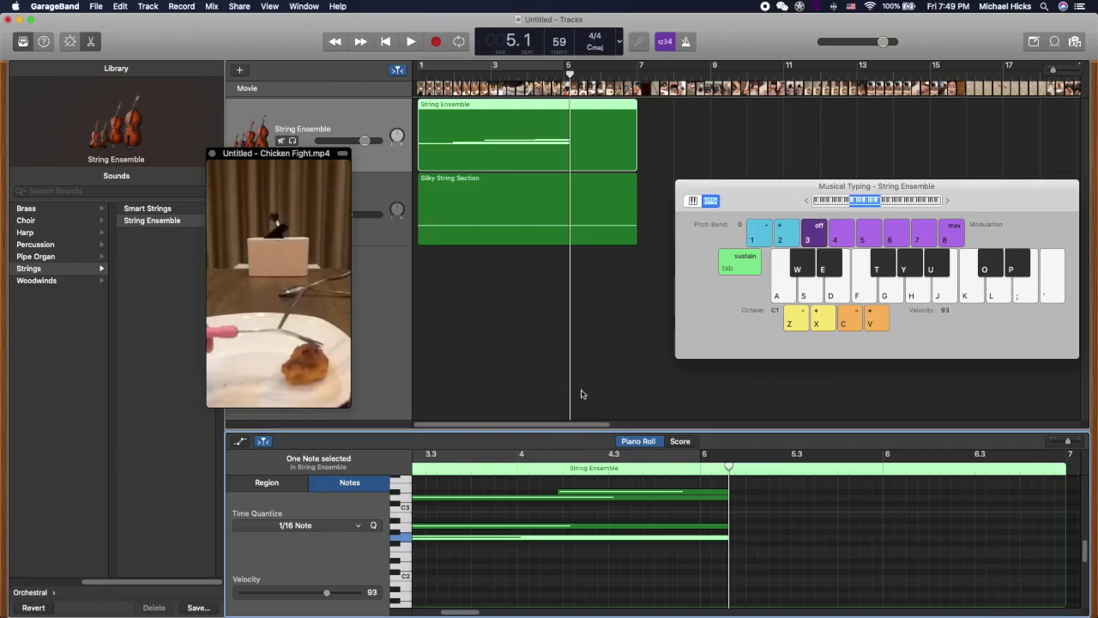
Trim the ends of the String Ensemble and Silky String Section regions to the playhead early in bar 5
mouse_move(605, 145)
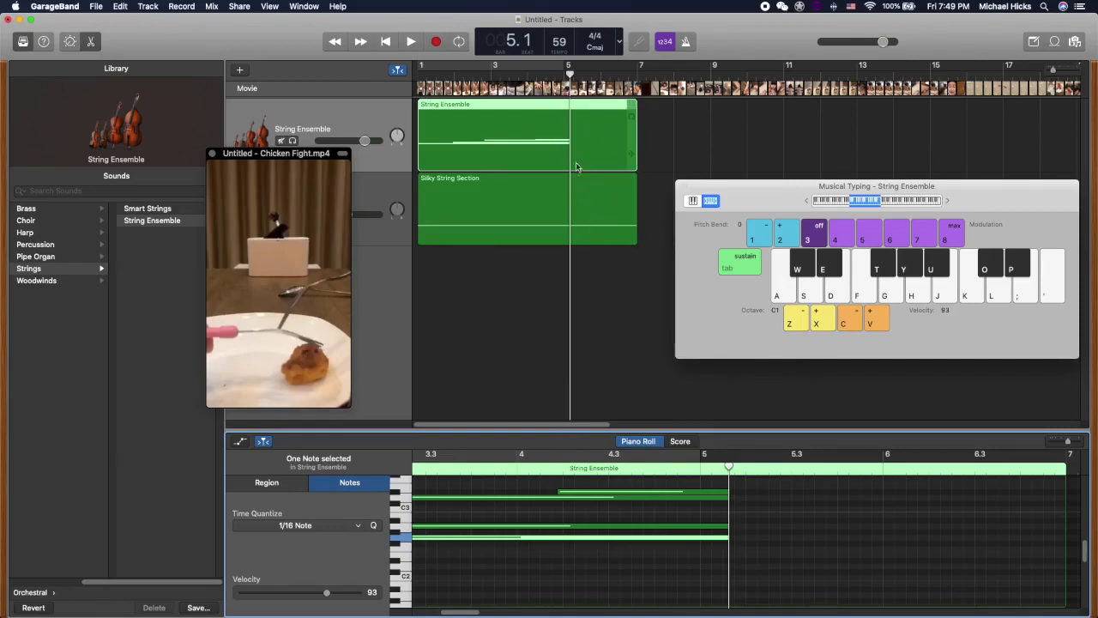
drag(633, 161, 565, 162)
click(636, 232)
drag(636, 231, 568, 233)
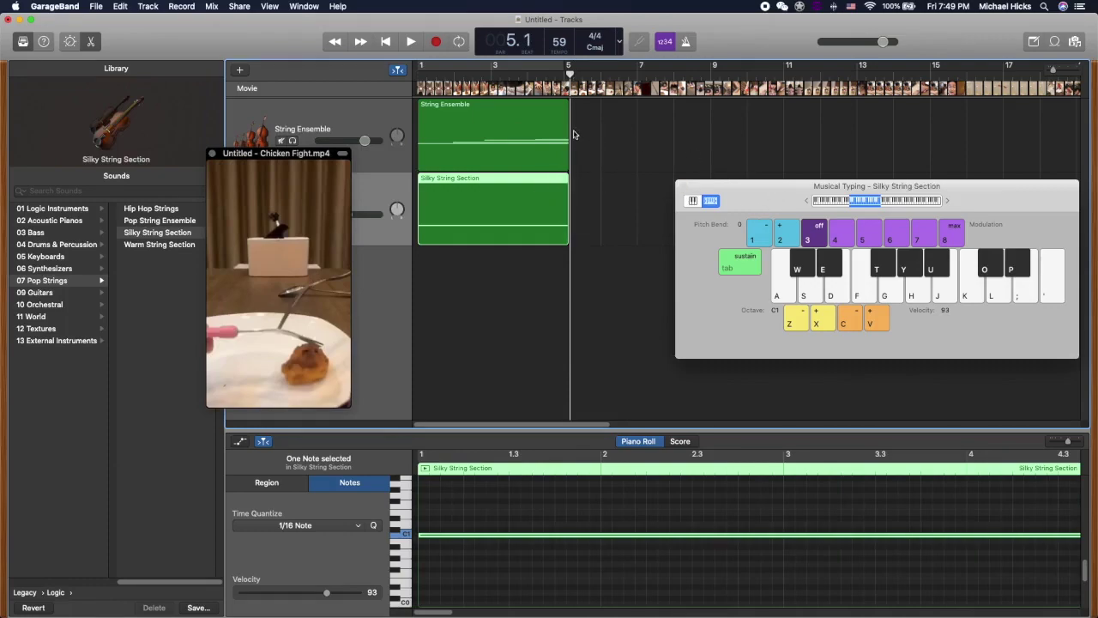
Reposition the Musical Typing window clear of the regions and play the soundtrack with the movie from the beginning
drag(764, 199, 712, 259)
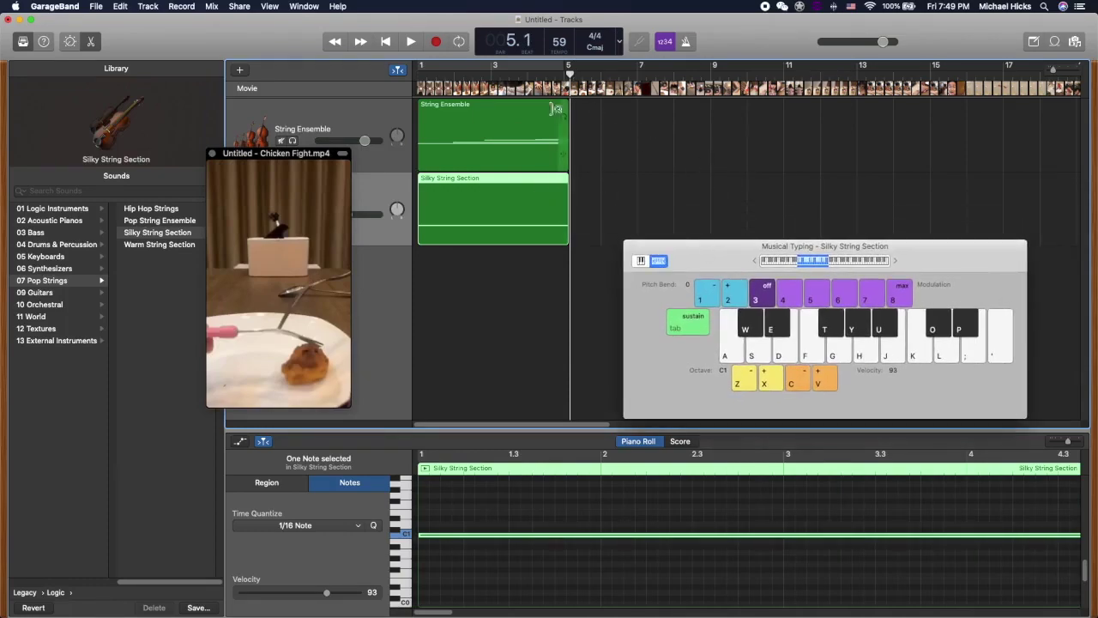
drag(706, 257, 743, 183)
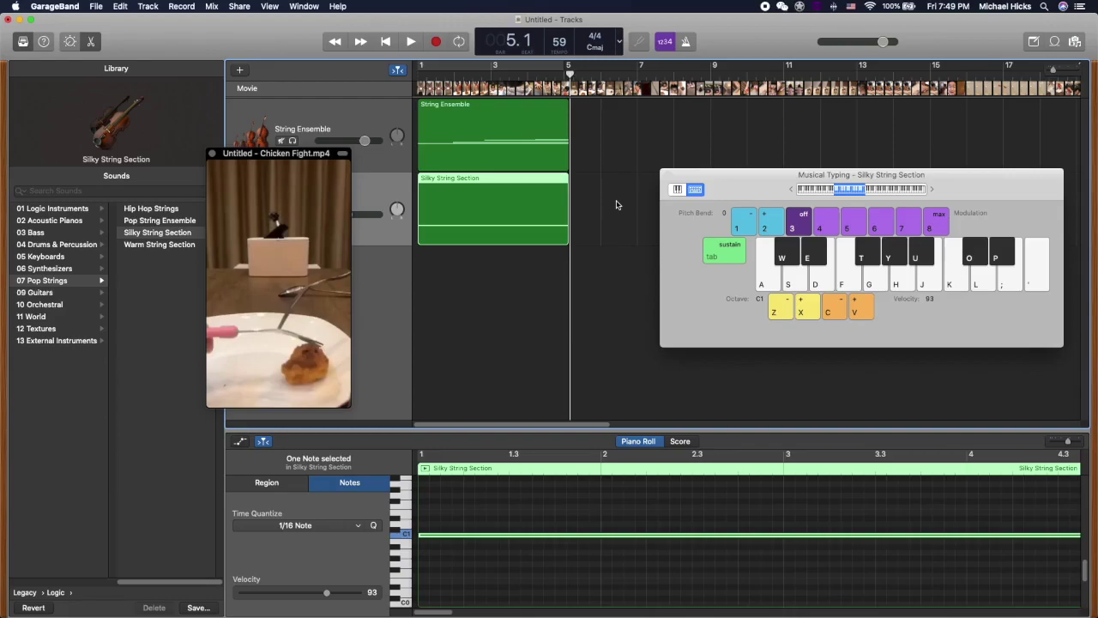
key(Return)
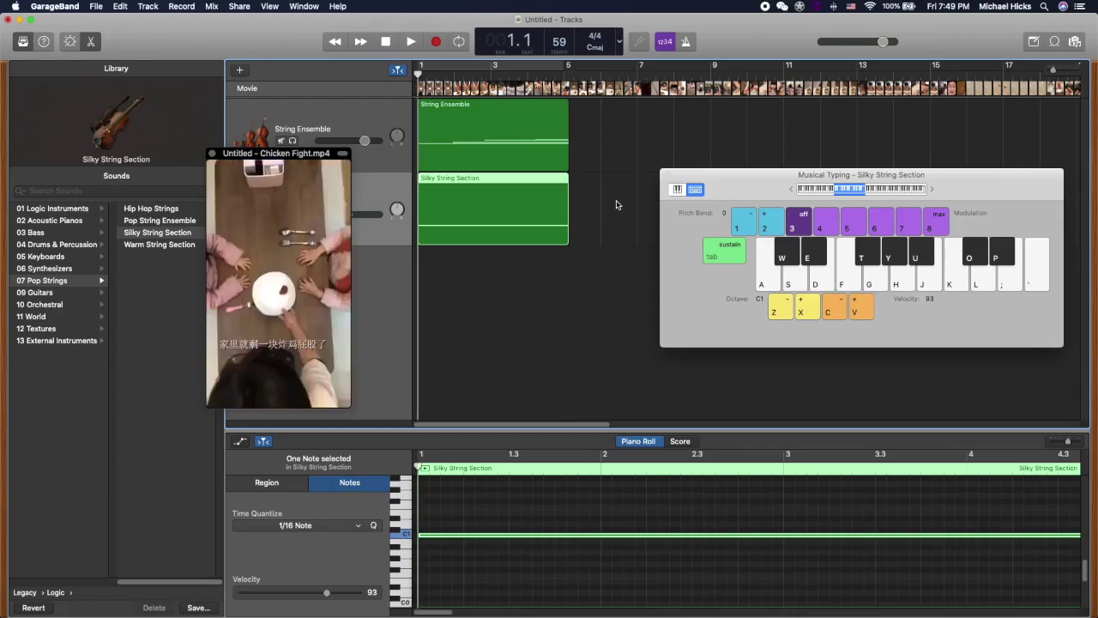
key(space)
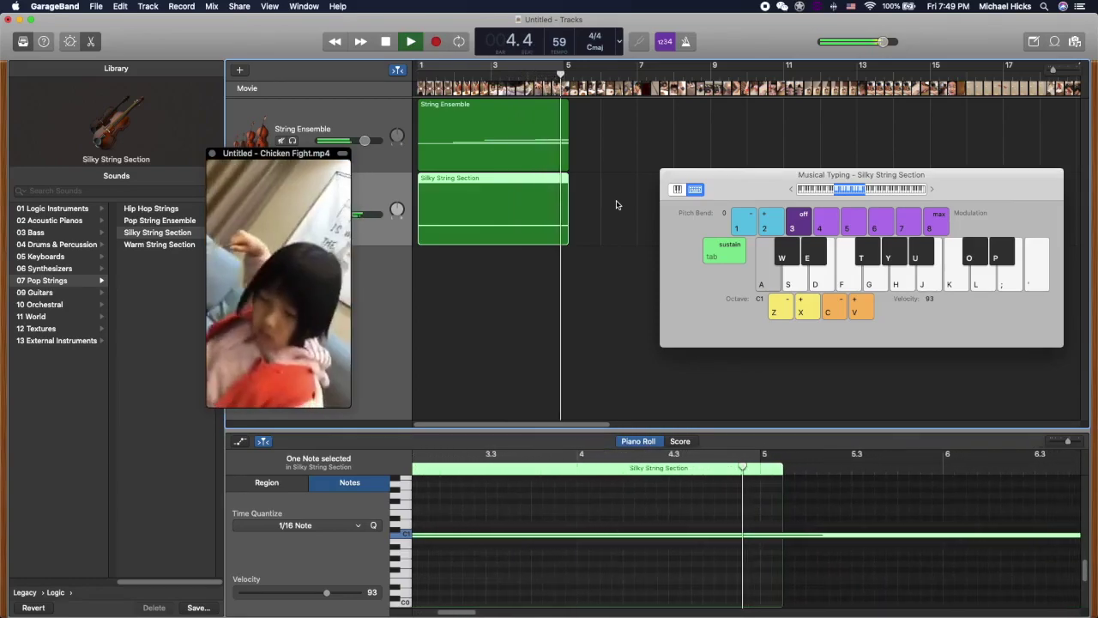
Stop playback early in bar 5 and move the movie and Musical Typing windows clear of the track headers
key(space)
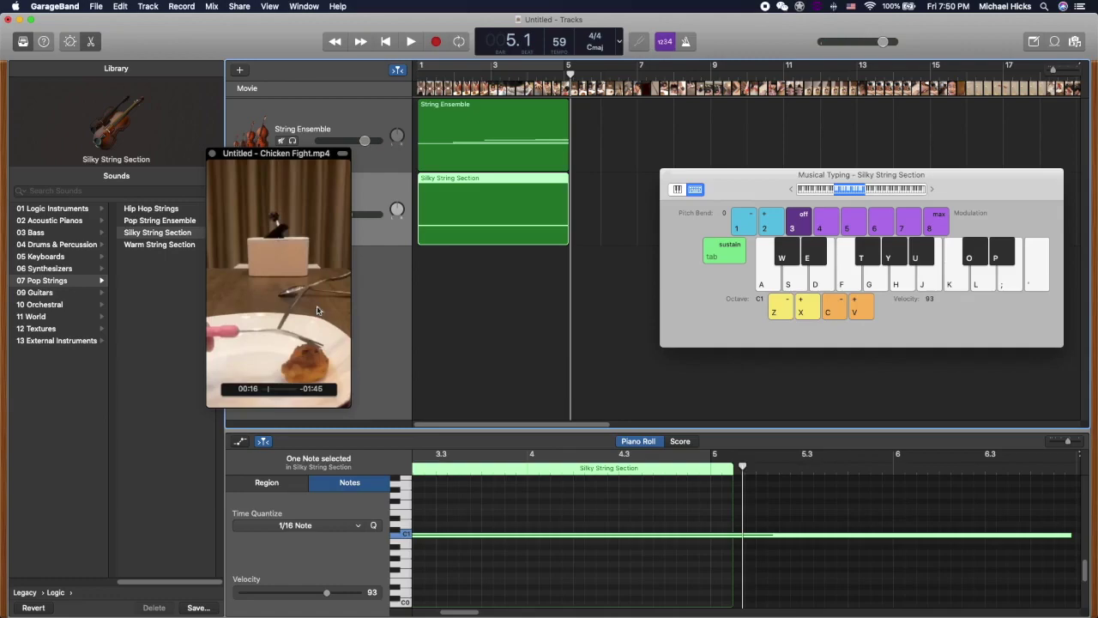
drag(295, 154, 735, 124)
mouse_move(988, 181)
mouse_down()
mouse_move(993, 190)
mouse_move(974, 204)
mouse_move(1004, 184)
mouse_move(953, 206)
mouse_move(989, 197)
mouse_up()
drag(723, 125, 669, 95)
drag(772, 179, 794, 105)
drag(642, 96, 627, 132)
drag(776, 118, 762, 190)
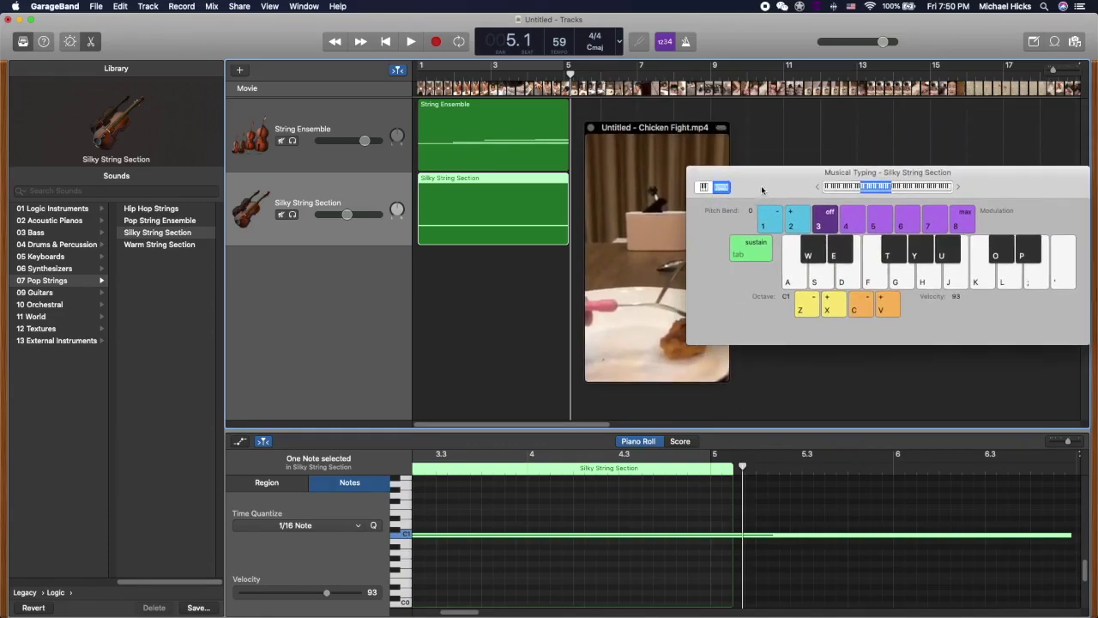
drag(982, 196, 973, 173)
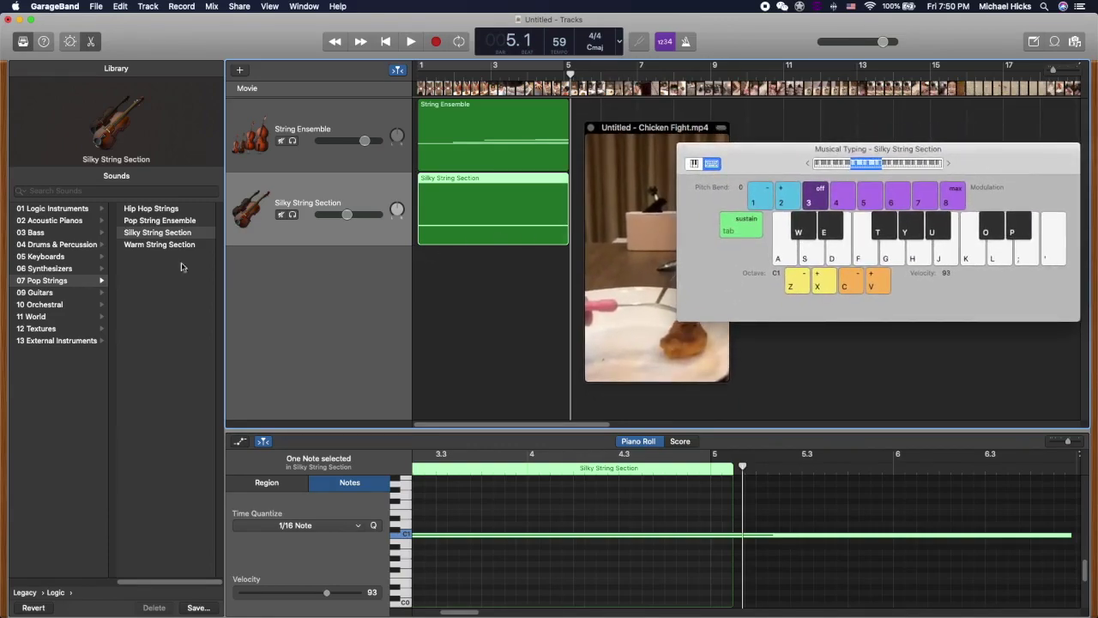
Add a new software instrument track and reposition the movie and Musical Typing windows so both can be seen
click(239, 71)
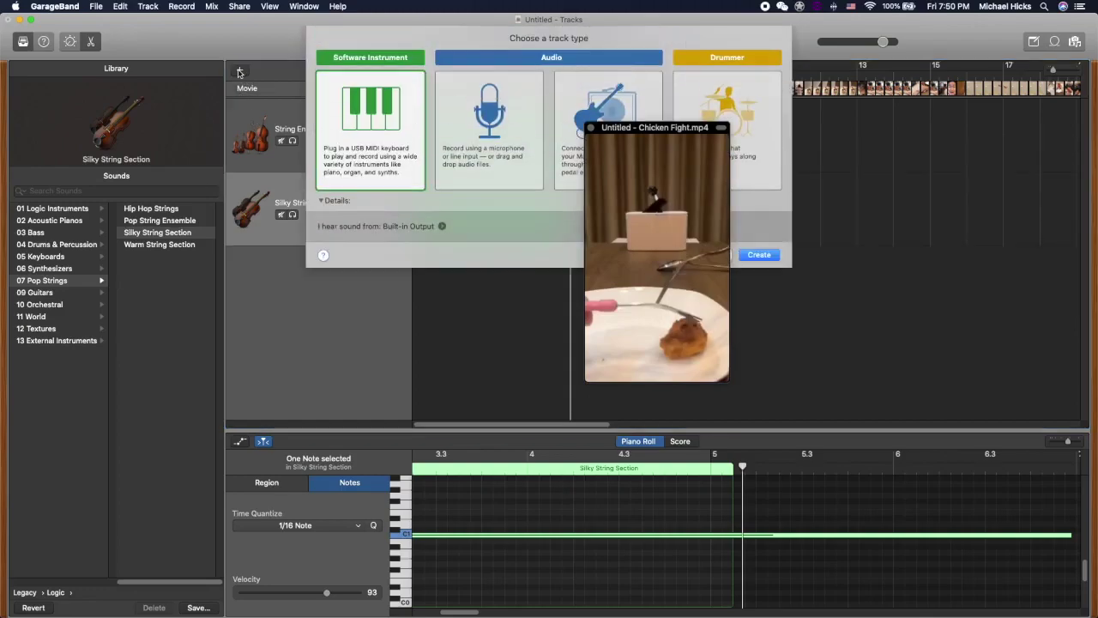
drag(657, 129, 914, 102)
click(759, 254)
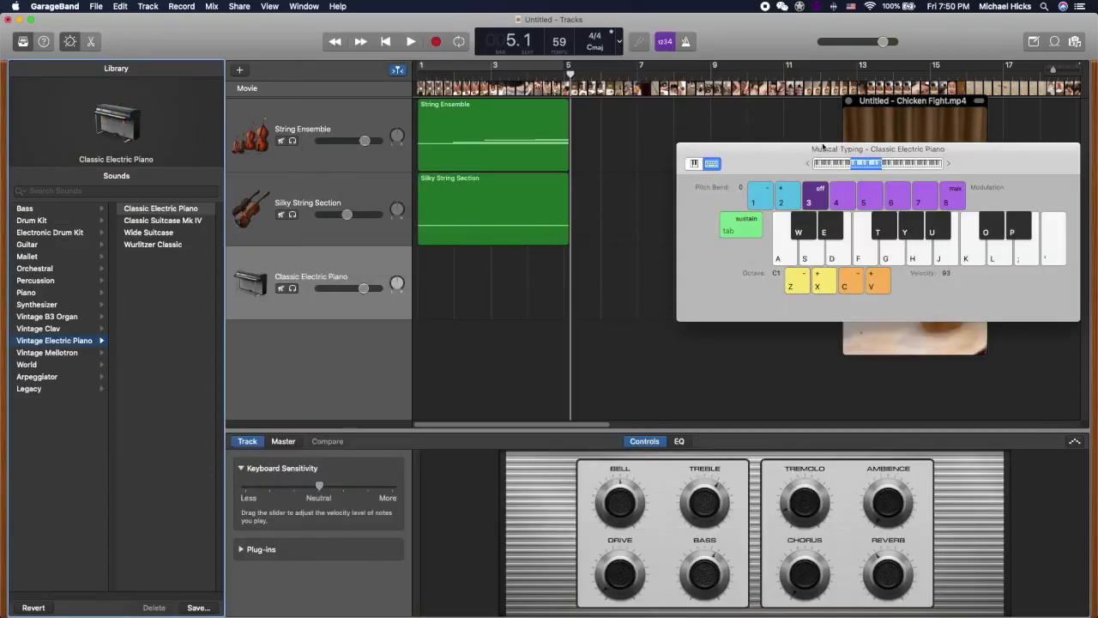
drag(824, 149, 729, 267)
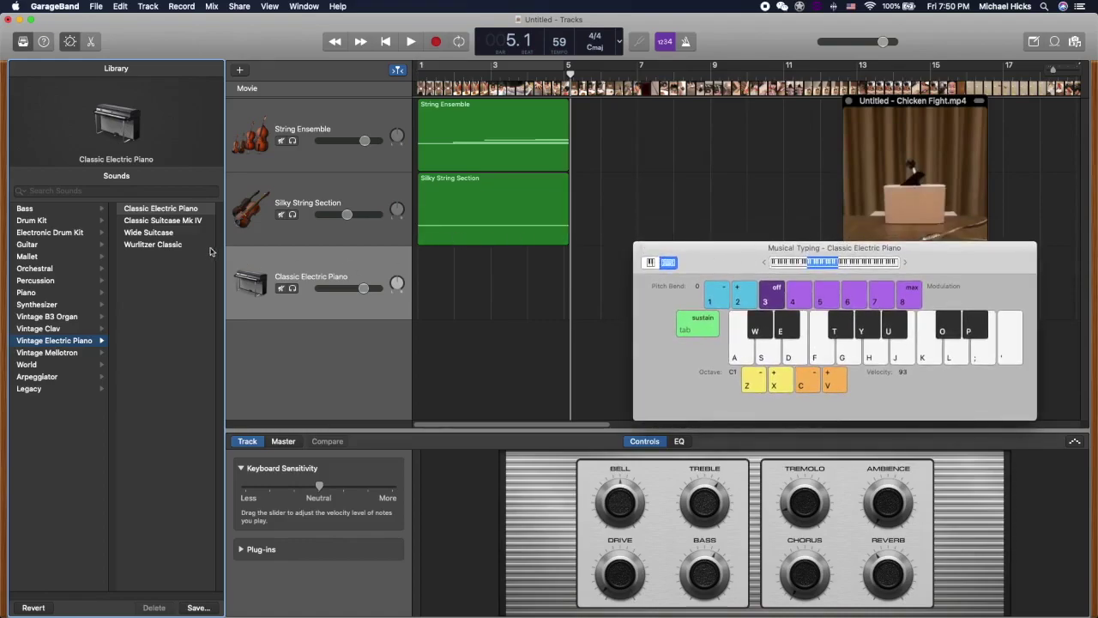
Browse the Library's sound categories for the new track, including Orchestral, Legacy, World, Guitar and Electronic Drum Kit
click(34, 271)
click(31, 391)
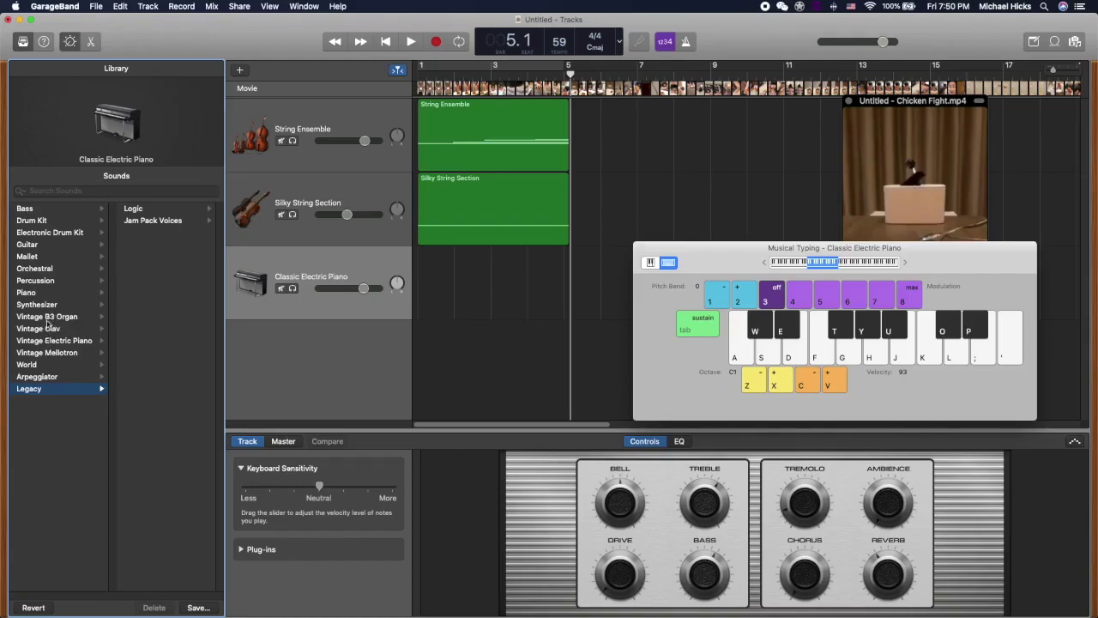
click(44, 364)
click(42, 246)
click(46, 236)
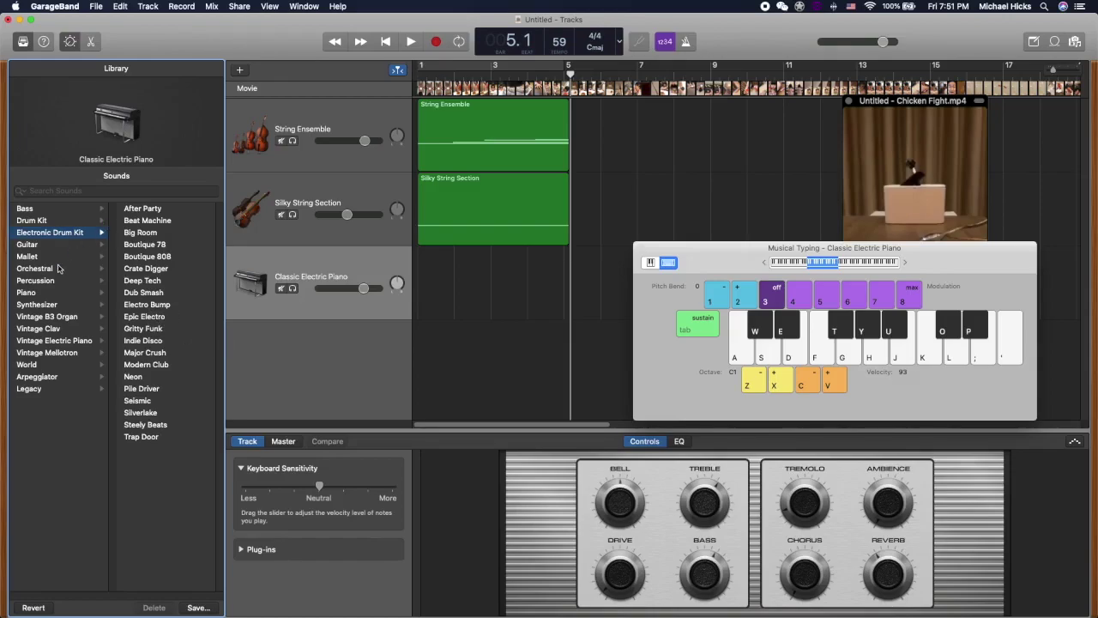
Browse the Legacy Logic sounds, examining Synthesizers, Logic Instruments, Drums & Percussion and Keyboards for a suitable instrument
click(30, 389)
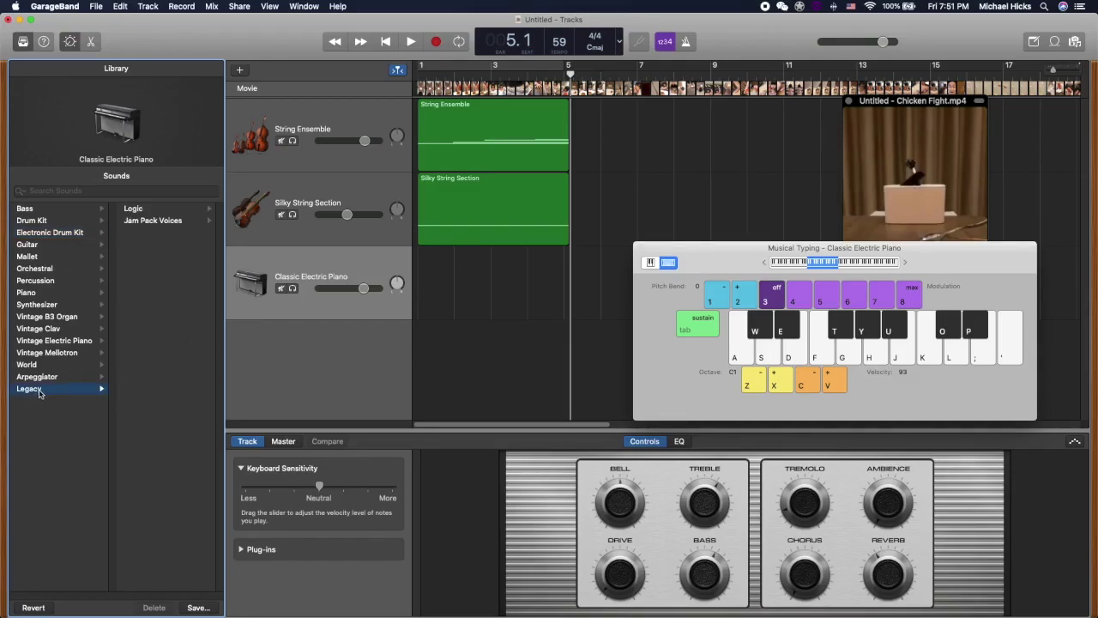
click(135, 209)
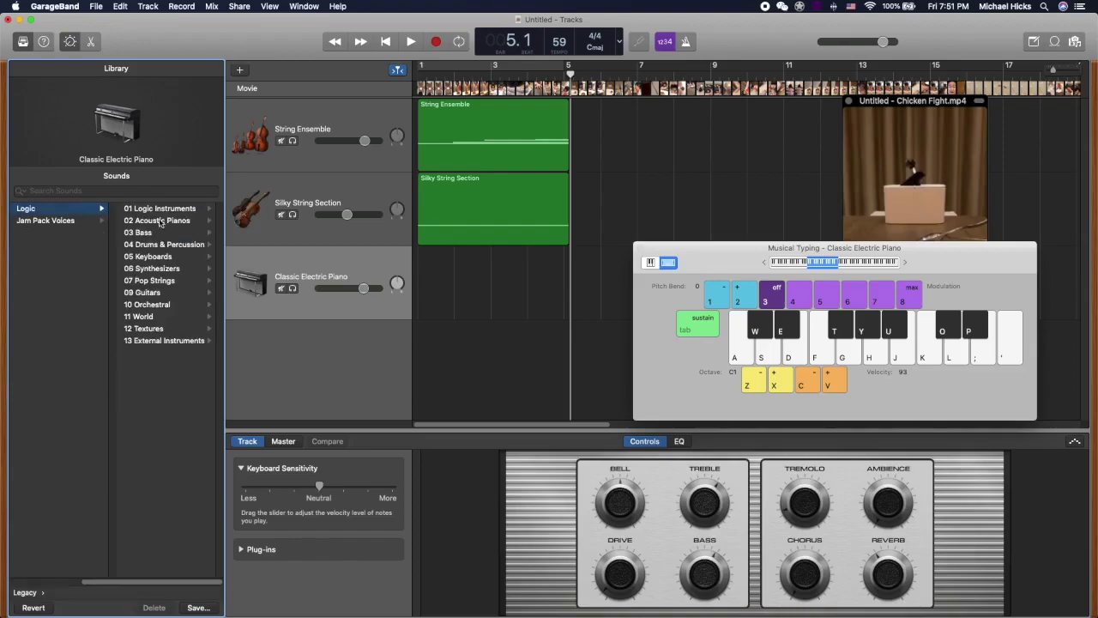
click(169, 271)
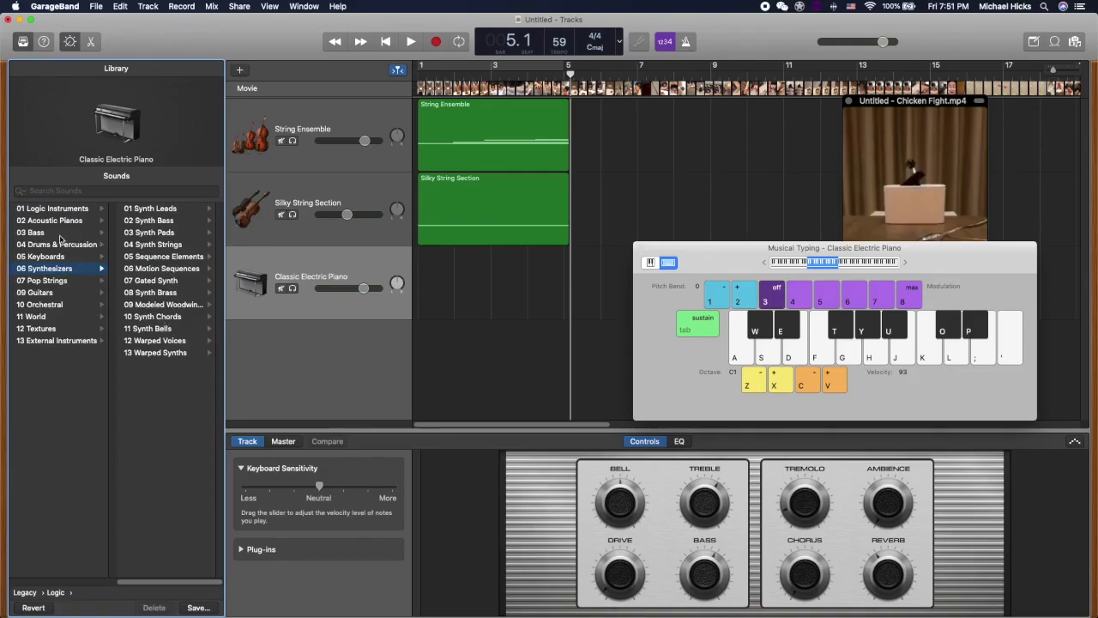
click(73, 211)
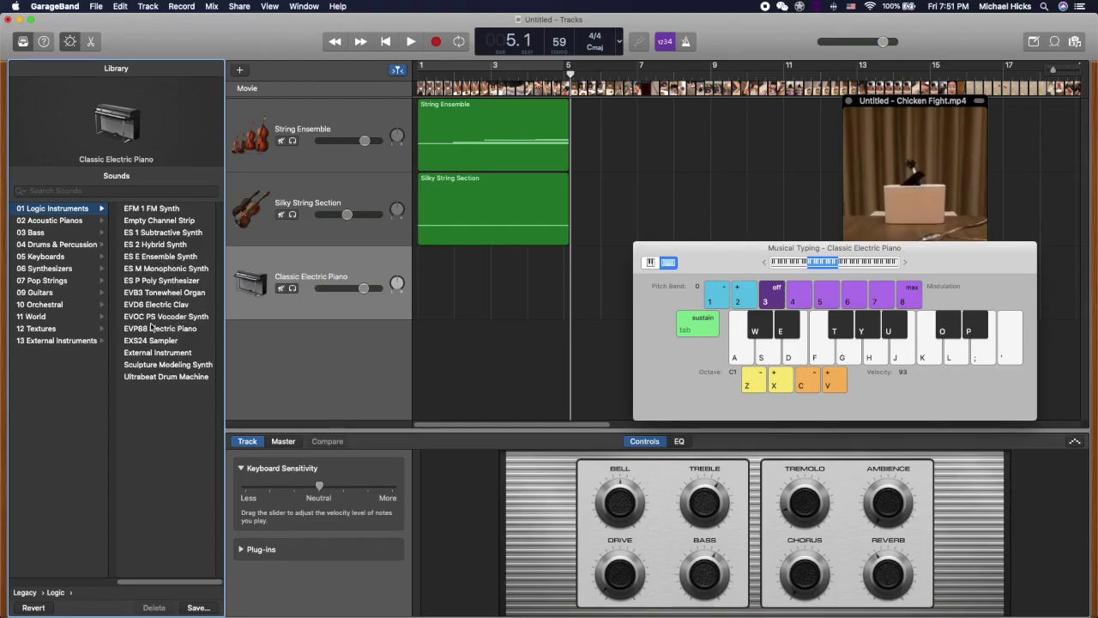
click(69, 247)
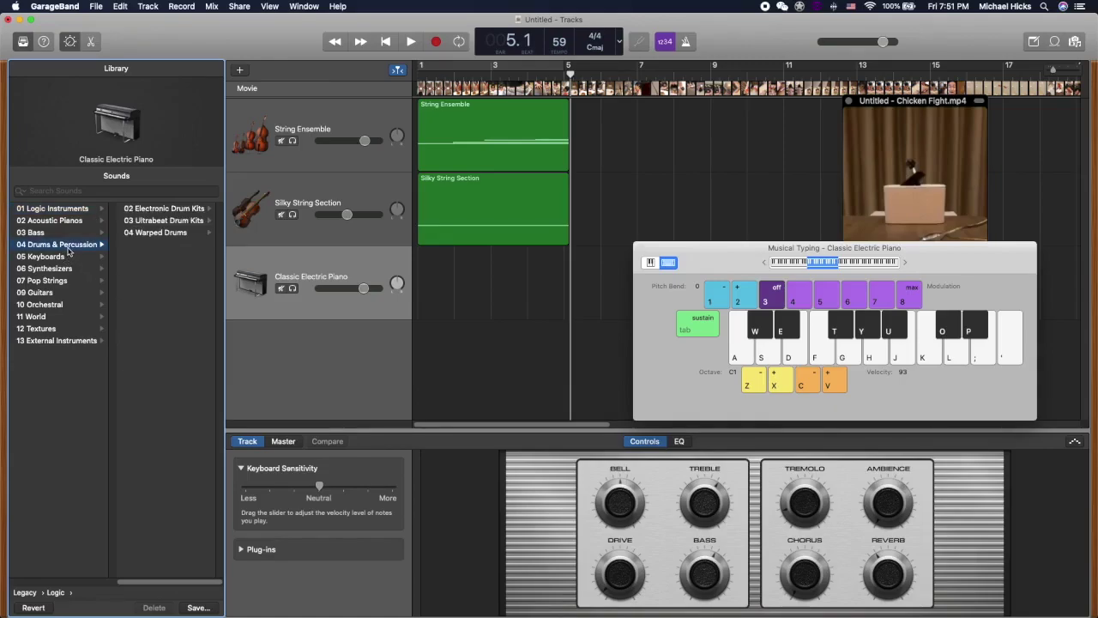
click(160, 211)
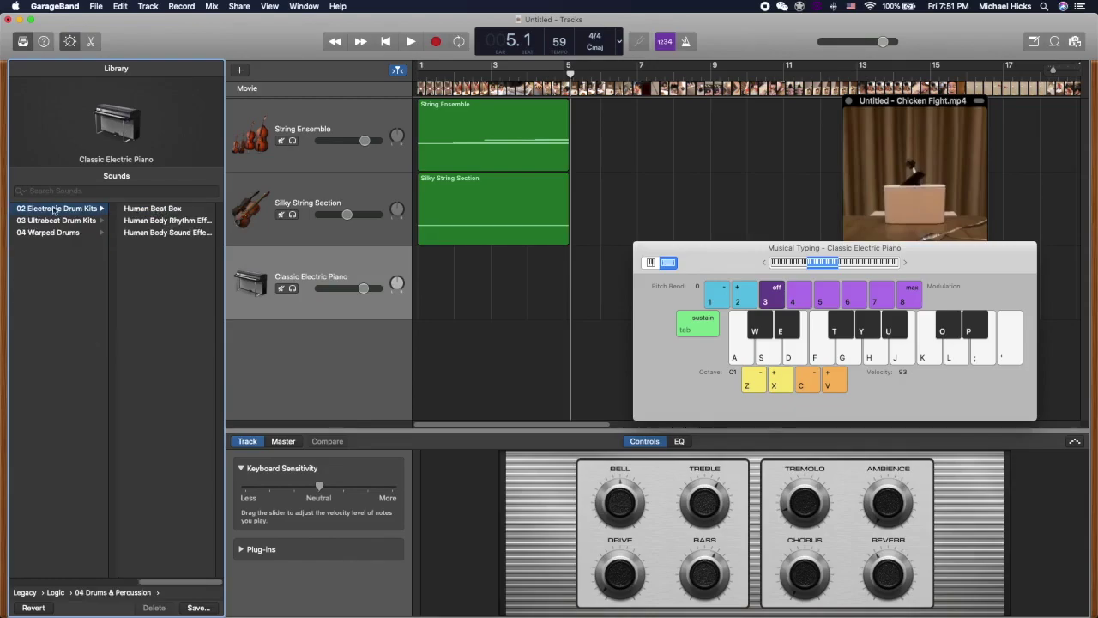
drag(173, 585, 129, 584)
click(94, 257)
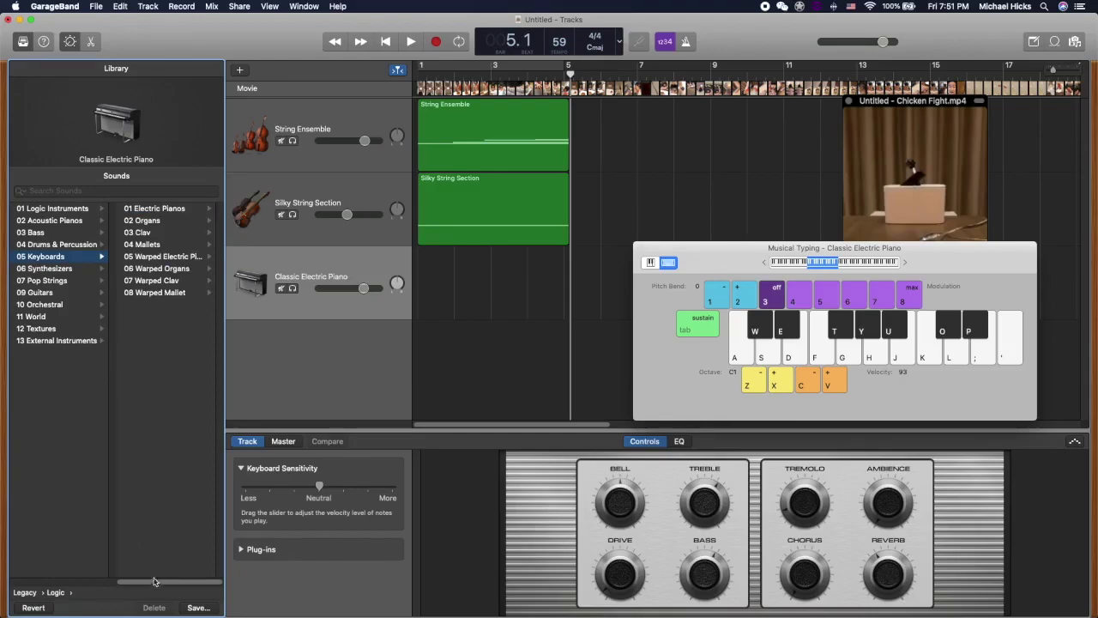
drag(154, 583, 118, 589)
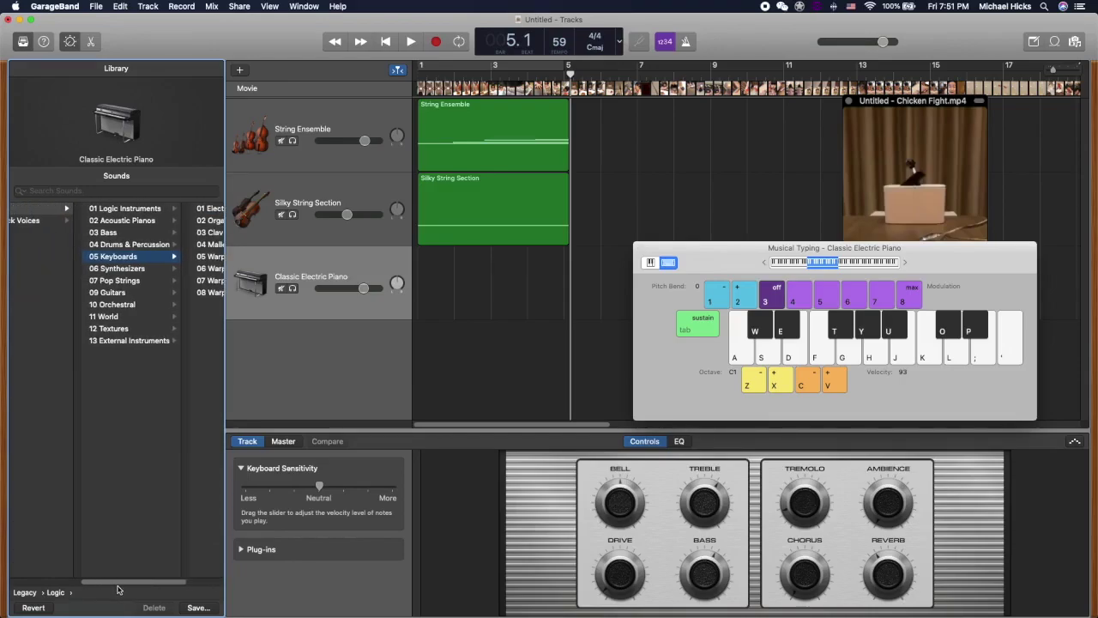
Assign the Ugly Effect Voices patch from the Warped Voices synthesizers to the new track and audition several notes
click(118, 270)
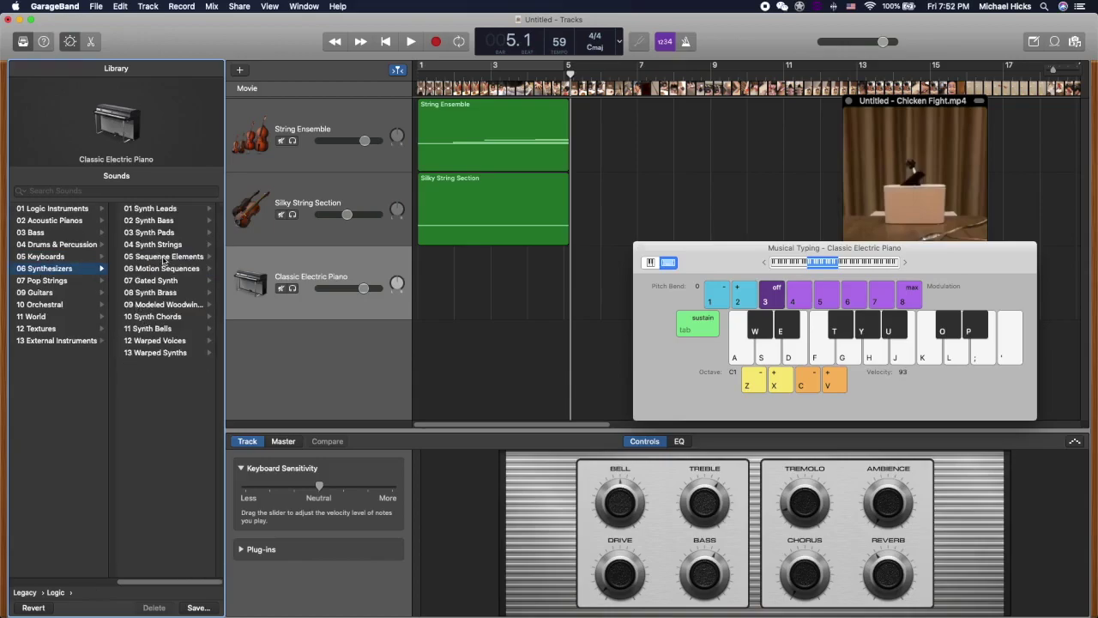
click(157, 344)
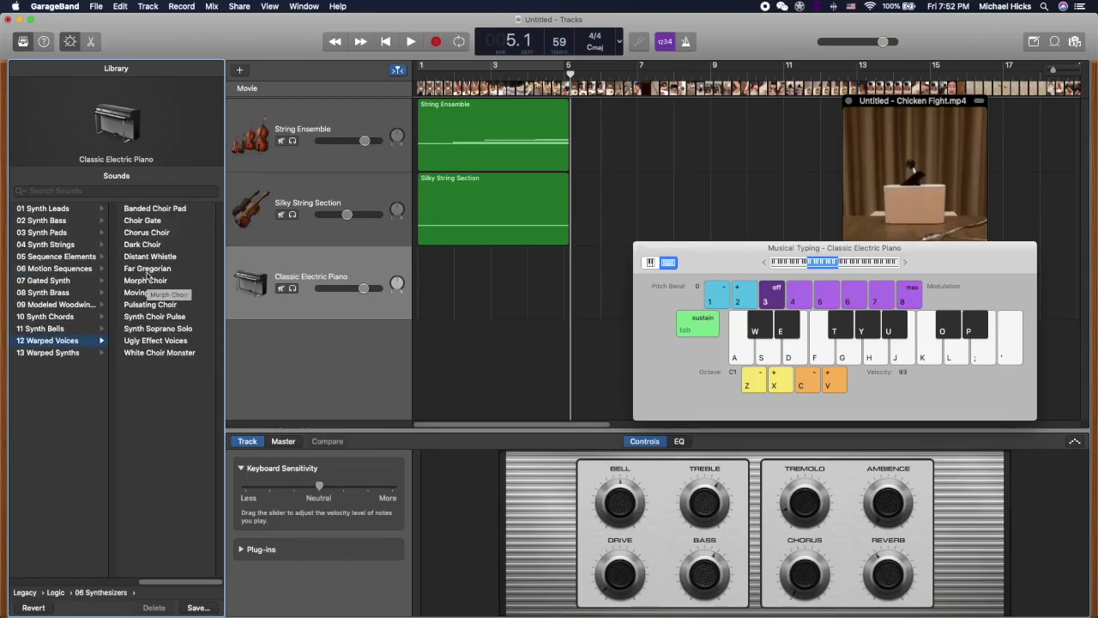
click(167, 343)
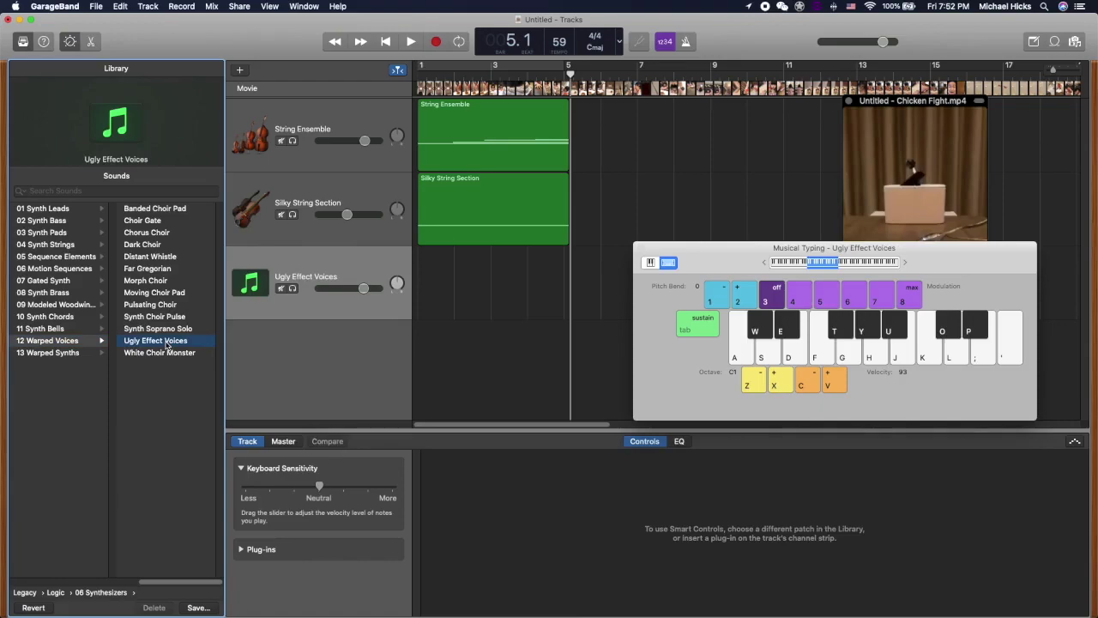
drag(708, 258, 633, 244)
click(659, 340)
click(728, 338)
click(775, 340)
click(796, 340)
click(853, 340)
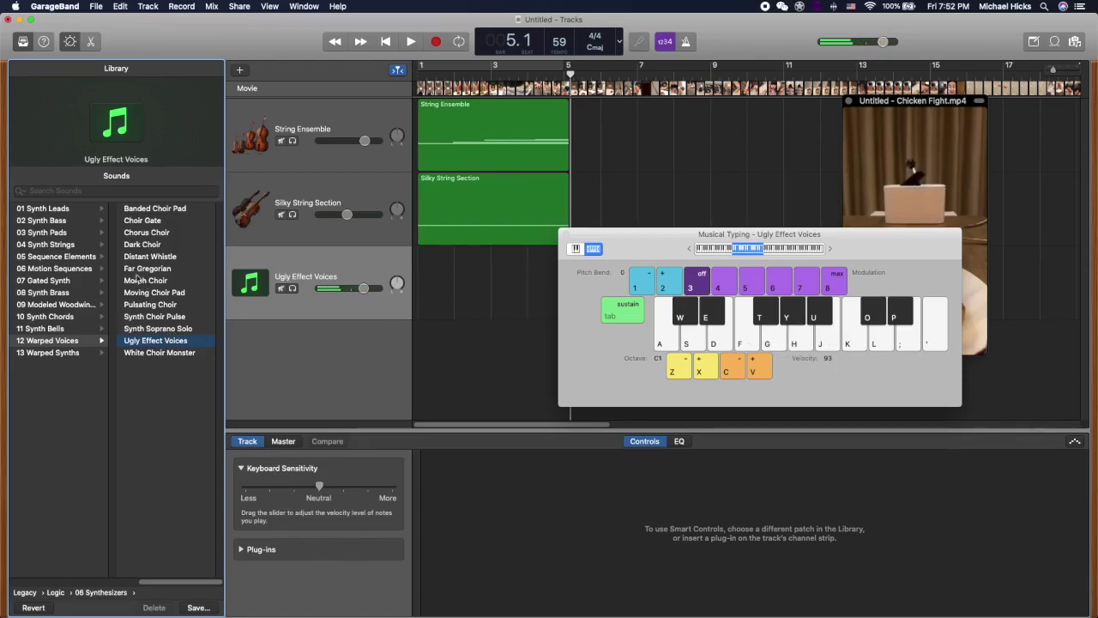
Assign the Bell Glass patch from Synth Bells to the new track and audition a few low notes
click(54, 331)
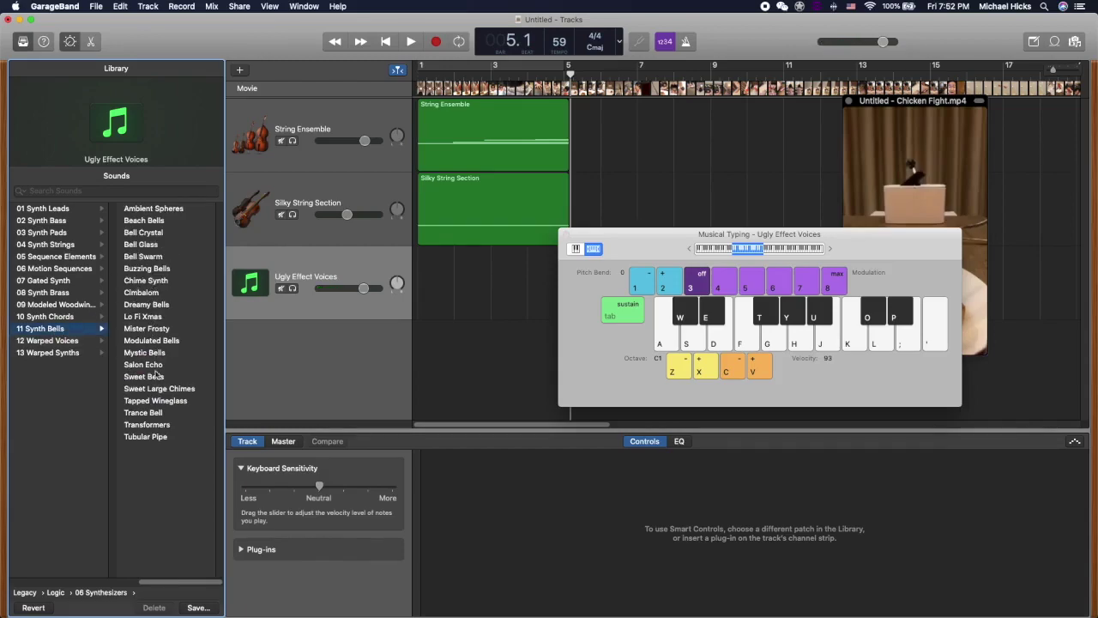
click(142, 245)
click(671, 334)
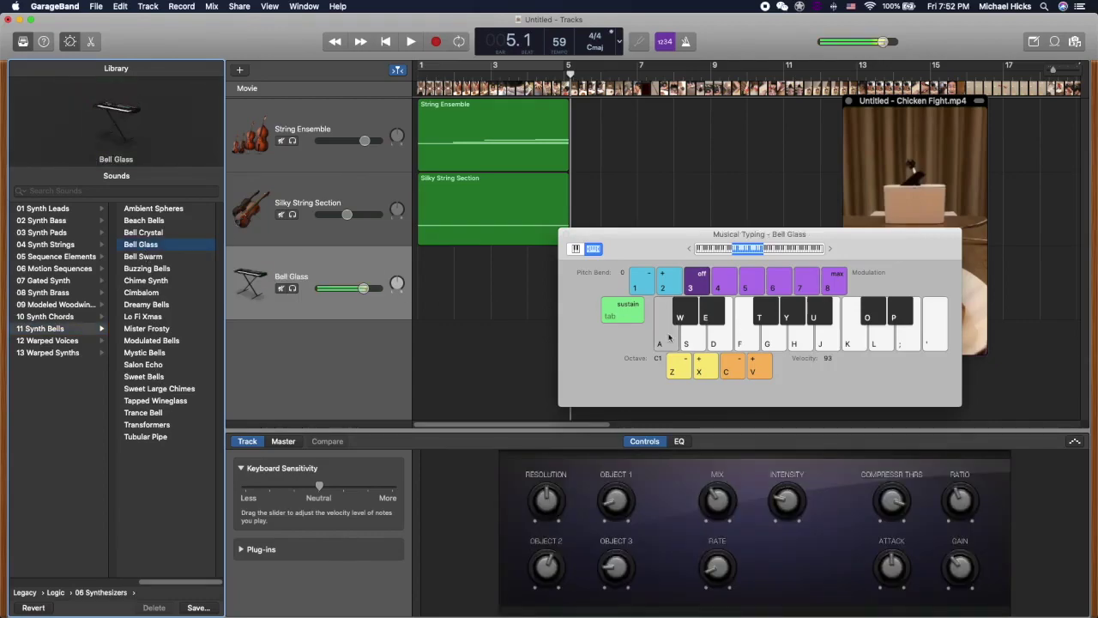
click(773, 340)
click(829, 337)
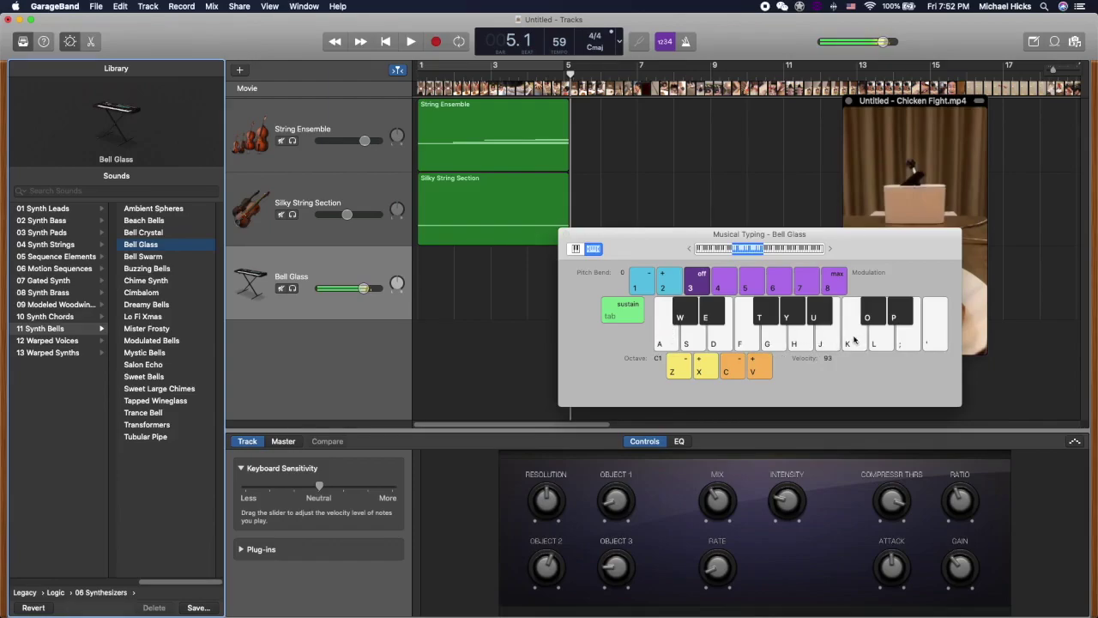
Raise the Musical Typing octave to C4 and try out single notes and chords with Bell Glass
click(781, 249)
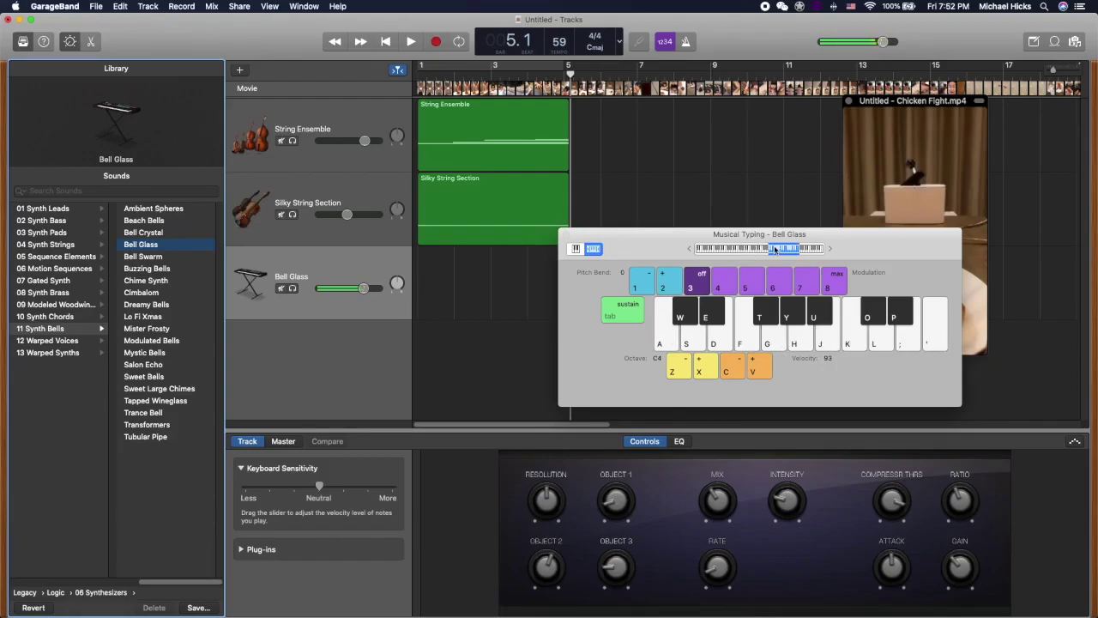
click(831, 342)
click(719, 341)
click(695, 342)
key(d)
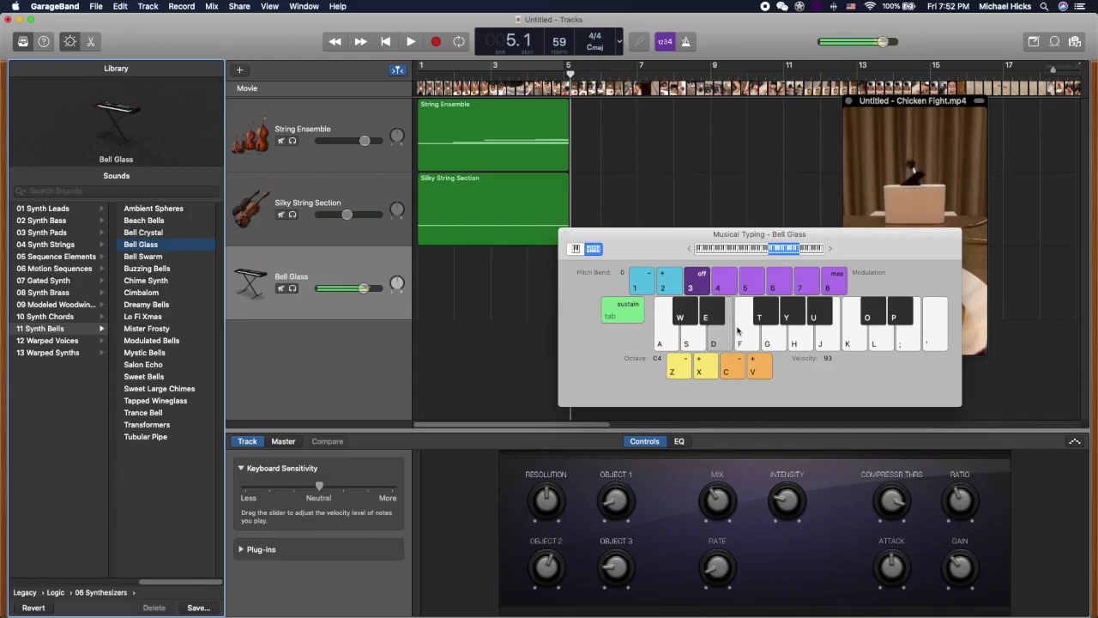
key(g)
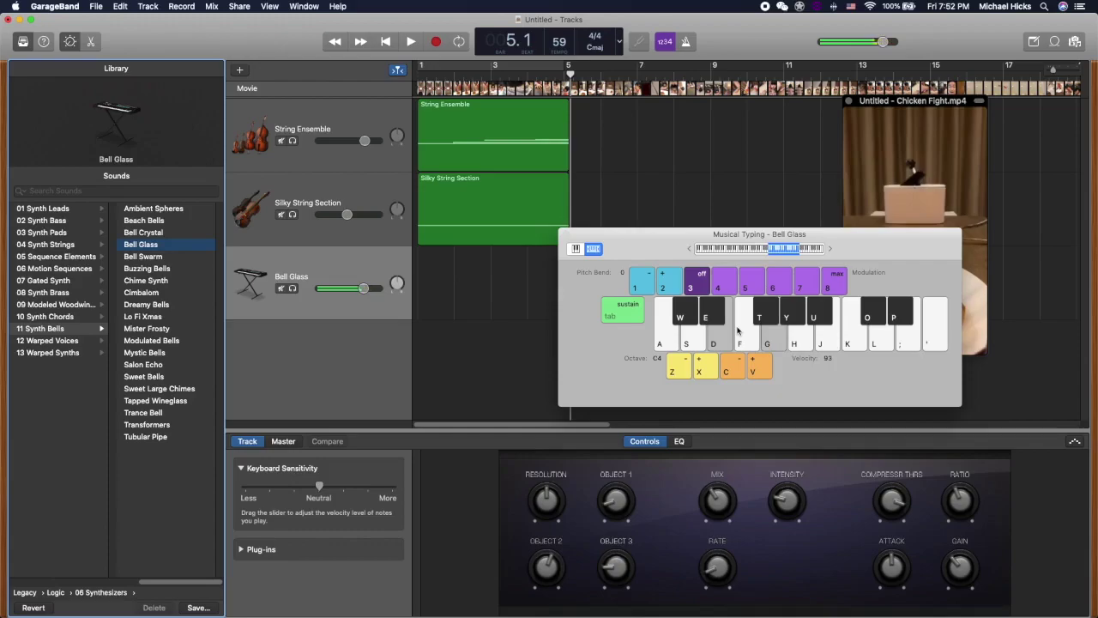
key(y)
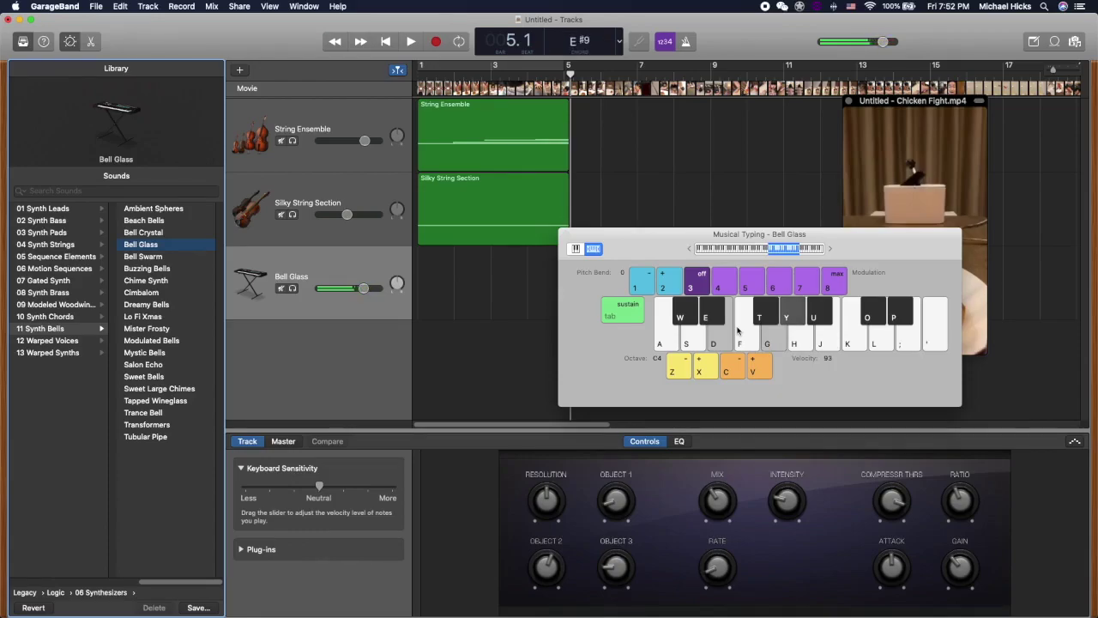
key(l)
key(p)
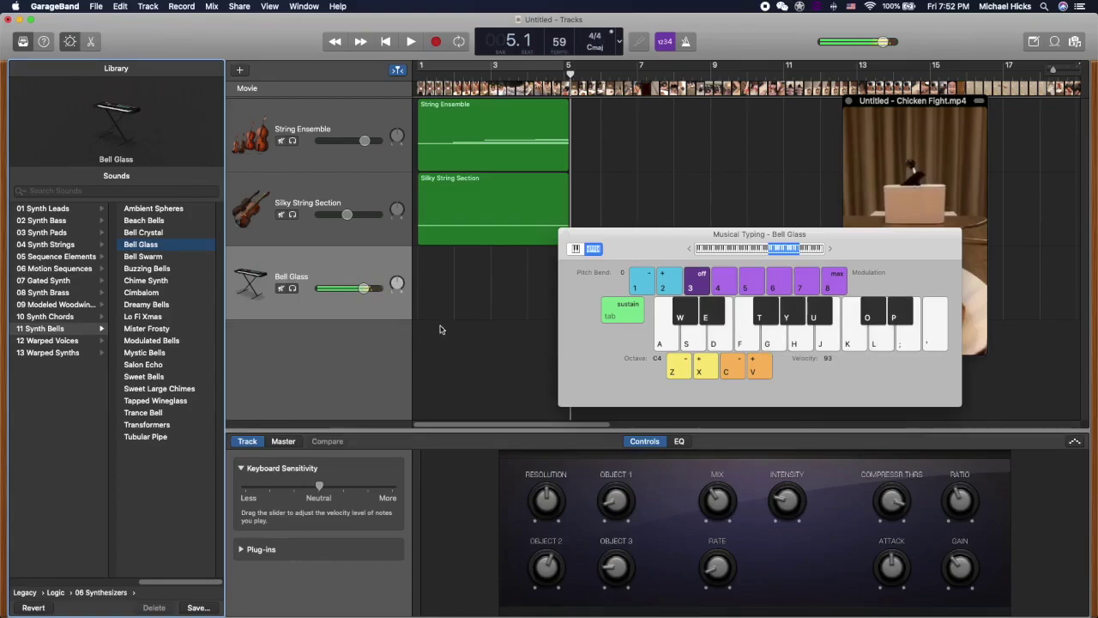
Move the Musical Typing window above the Bell Glass track area and align the playhead with the string regions' end
drag(629, 240, 555, 258)
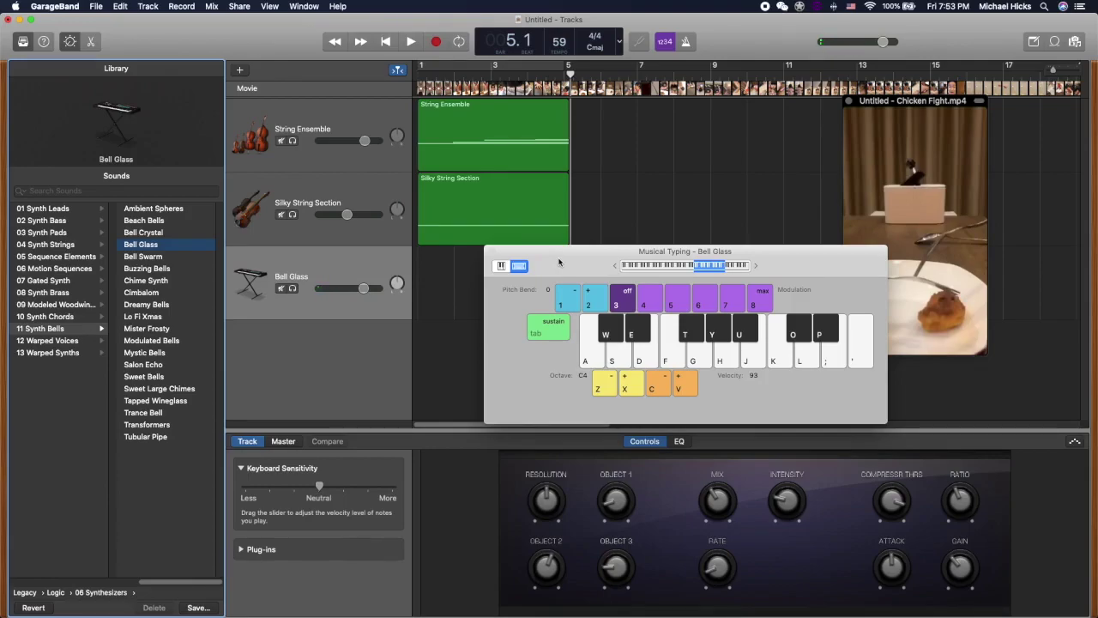
drag(550, 265, 691, 135)
mouse_move(570, 75)
mouse_down()
mouse_move(550, 76)
mouse_move(568, 75)
mouse_up()
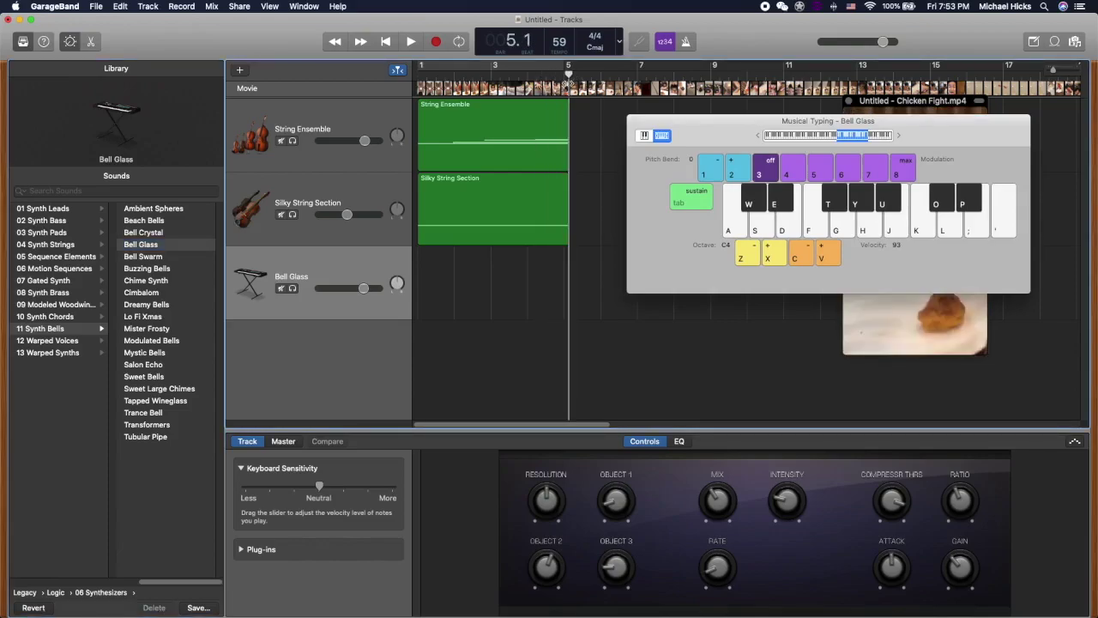
mouse_move(568, 76)
mouse_down()
mouse_move(541, 78)
mouse_move(569, 75)
mouse_up()
Record a held F, G and B chord on the Bell Glass track from the start of bar 5 into bar 6
click(434, 42)
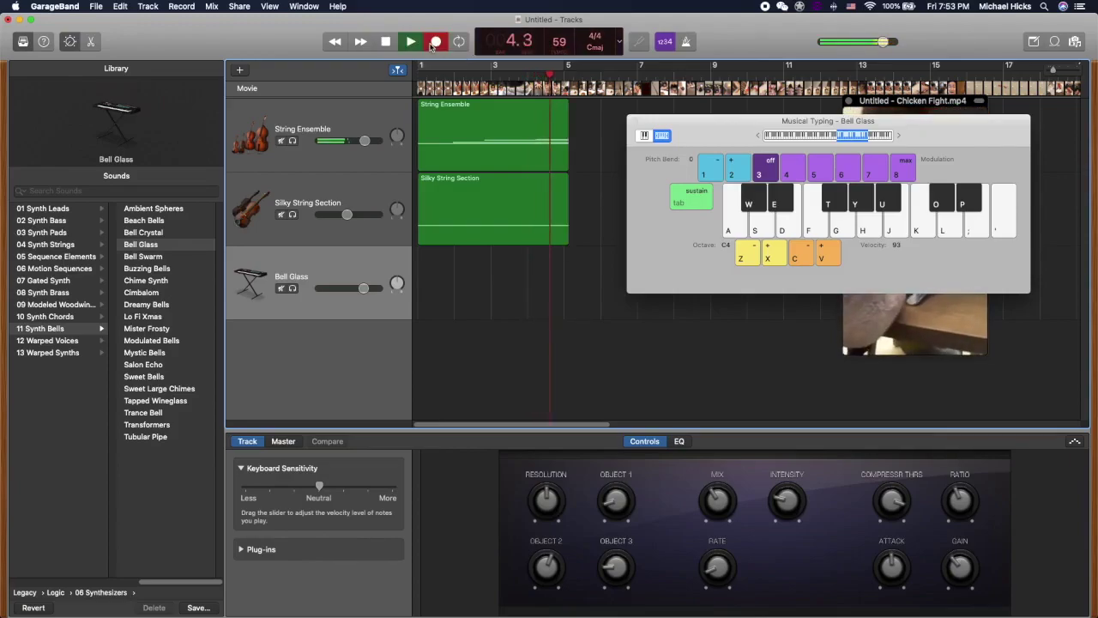
key(f)
key(g)
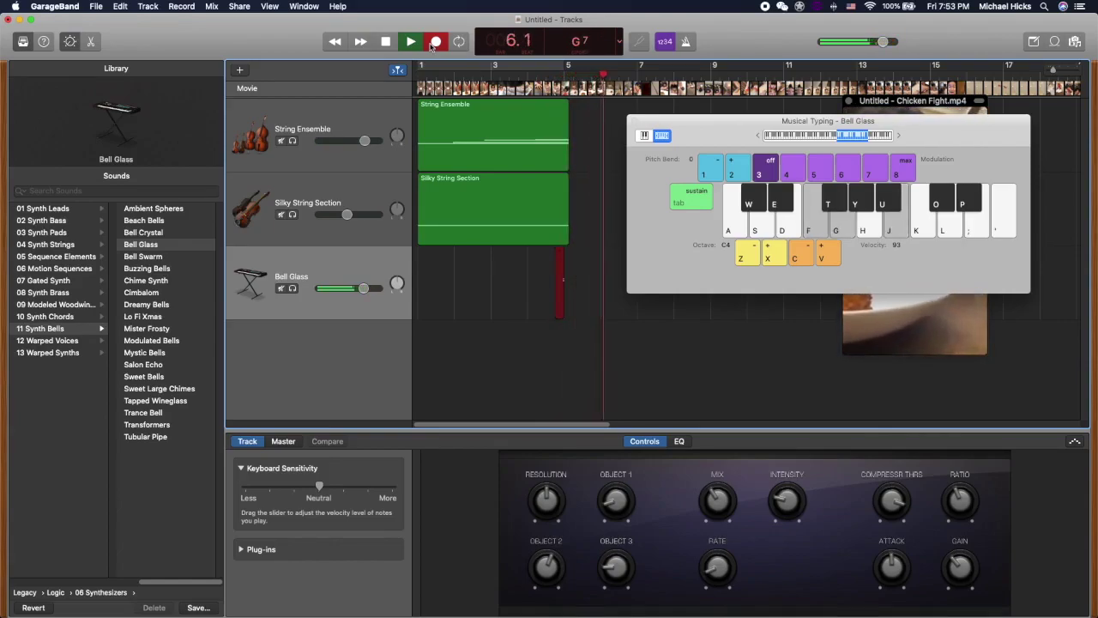
key(space)
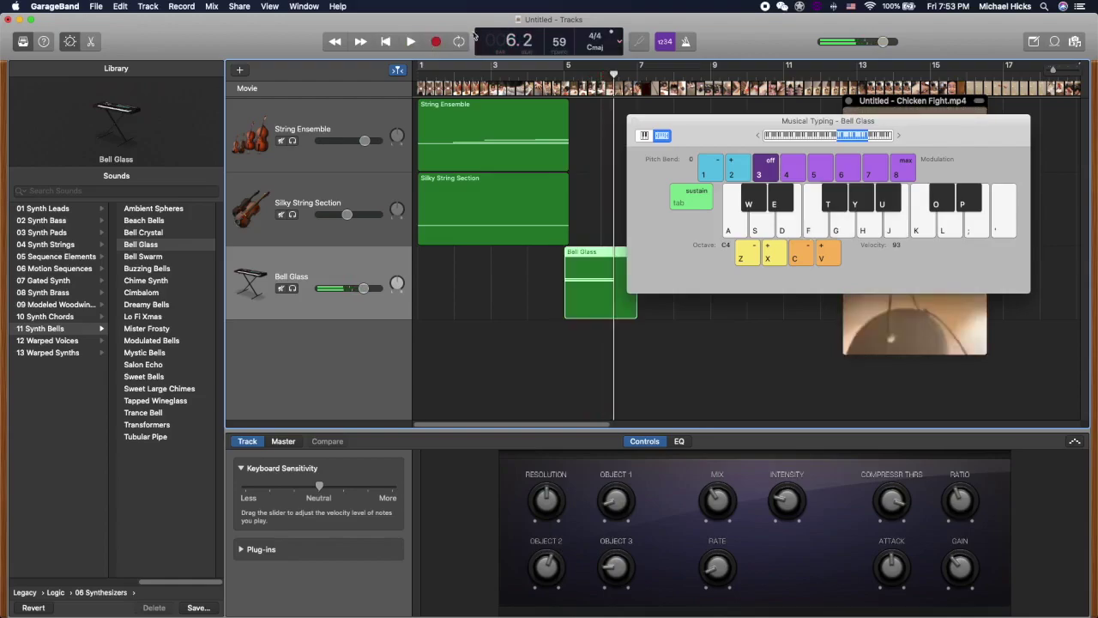
Place the playhead at the start of the Bell Glass region, clear the Musical Typing window away and open the Piano Roll
drag(709, 135, 103, 89)
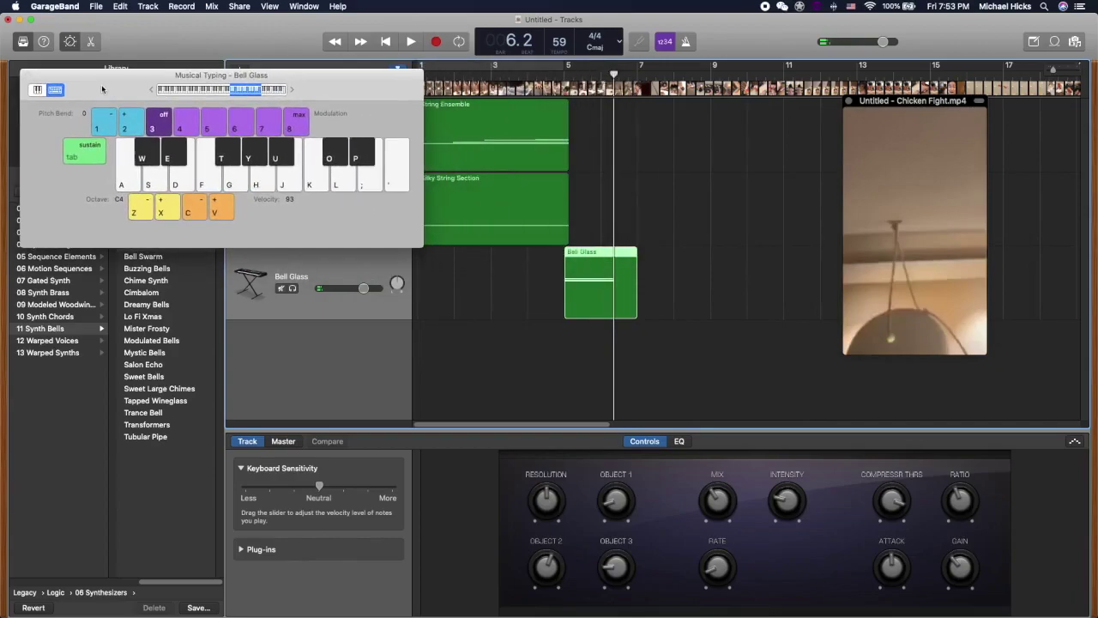
drag(614, 74, 565, 74)
drag(348, 93, 351, 132)
click(92, 41)
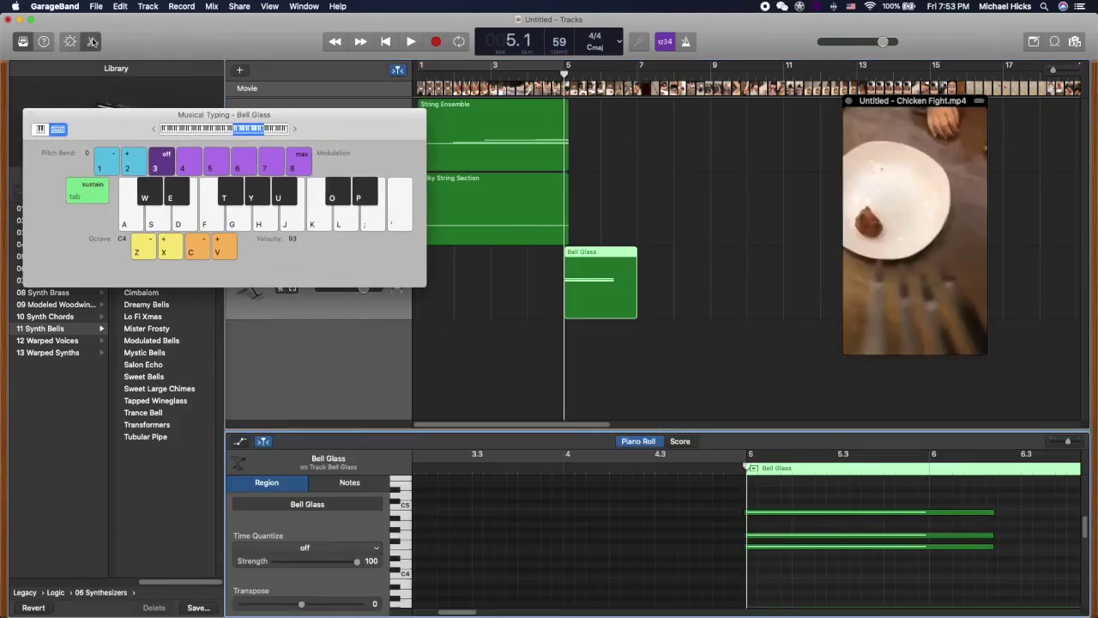
Play the movie across the bar 5 shot change and align the playhead with the cut just after the start of bar 5
click(608, 85)
key(space)
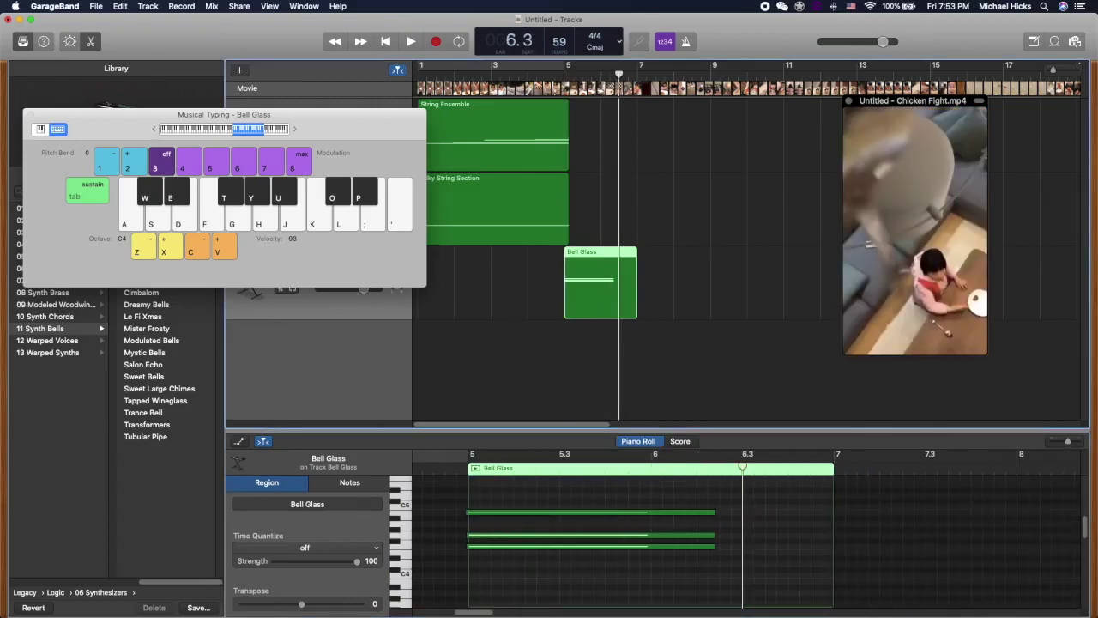
key(space)
drag(609, 84, 573, 75)
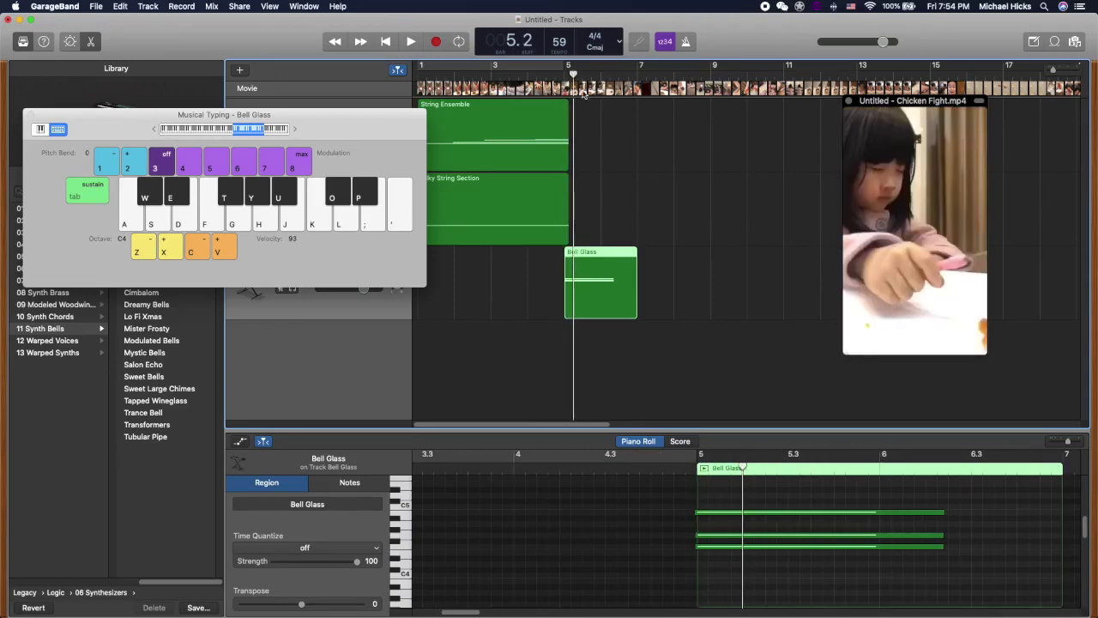
mouse_move(572, 73)
mouse_down()
mouse_move(561, 76)
mouse_move(574, 75)
mouse_move(572, 87)
mouse_up()
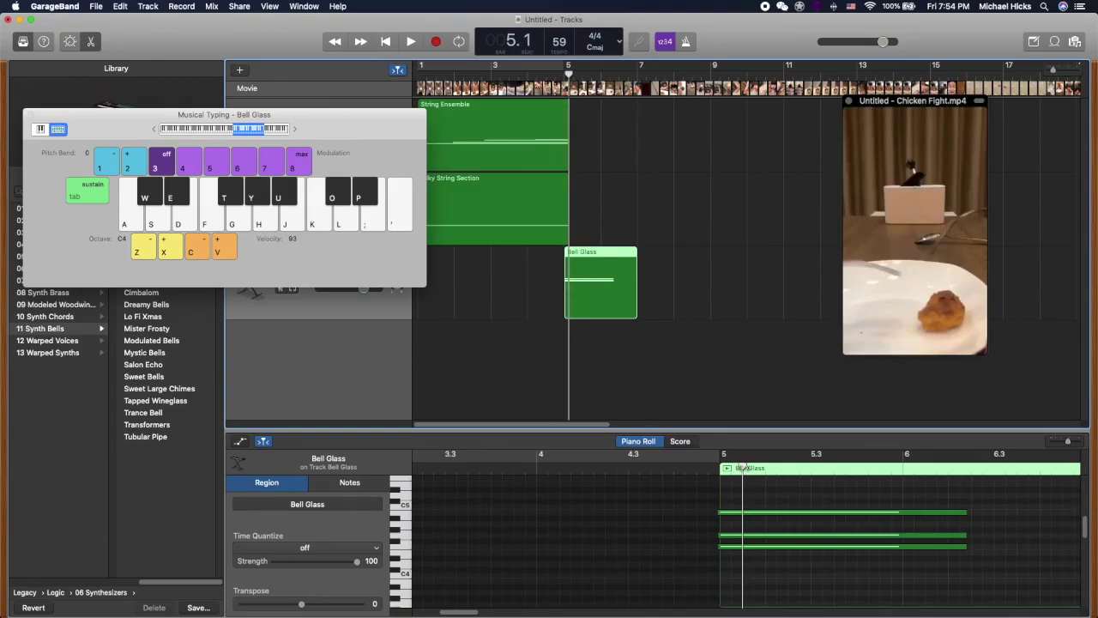
drag(745, 468, 748, 468)
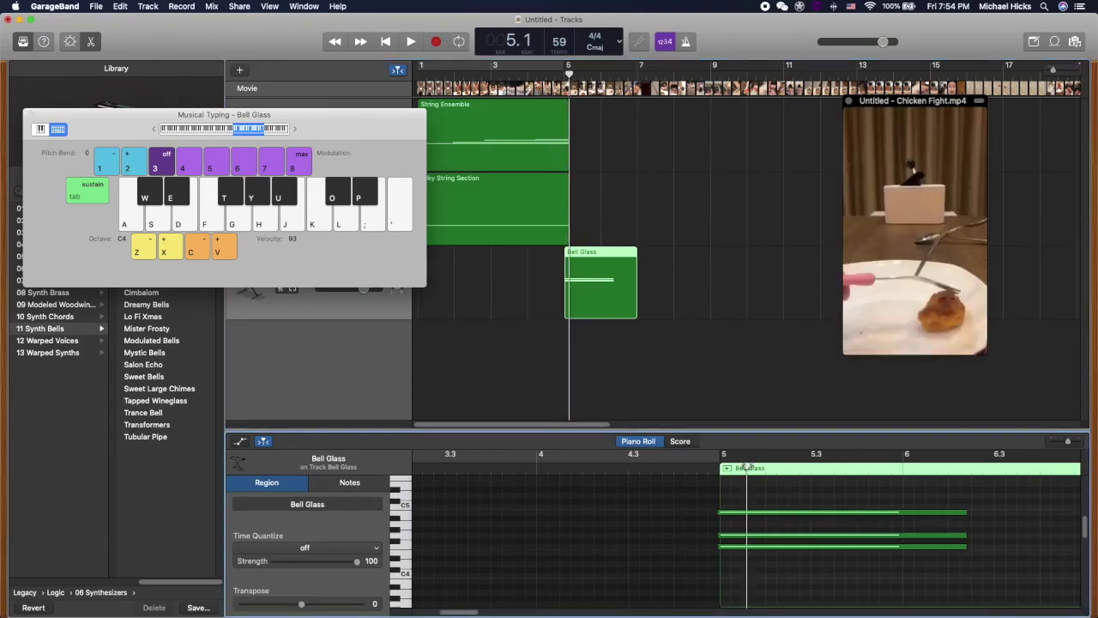
Trim the starts of the three Bell Glass chord notes and the start of their region to the playhead
click(718, 513)
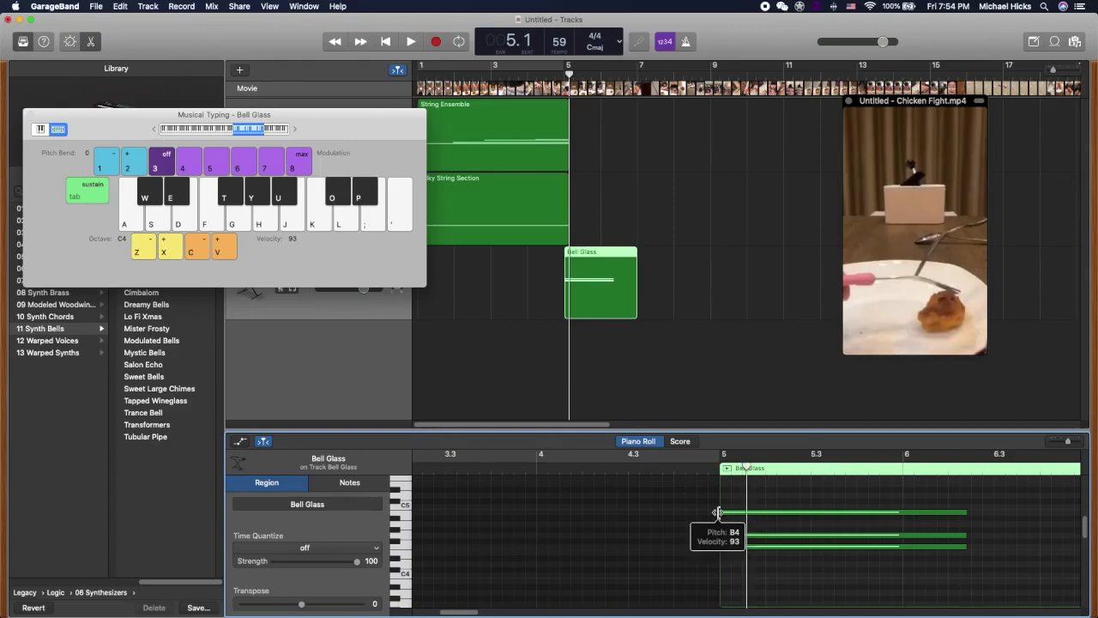
drag(718, 513, 749, 548)
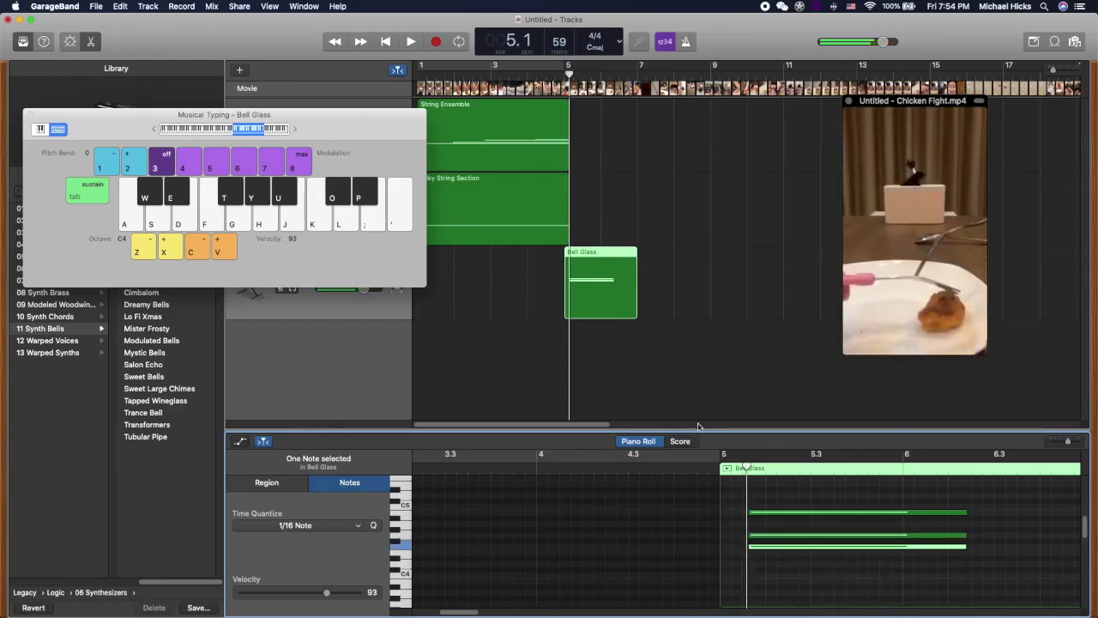
drag(565, 311, 570, 311)
Lower the Bell Glass track volume and play back the transition from the strings into the chord to check the balance
drag(377, 120, 768, 80)
drag(363, 288, 345, 287)
drag(494, 87, 125, 115)
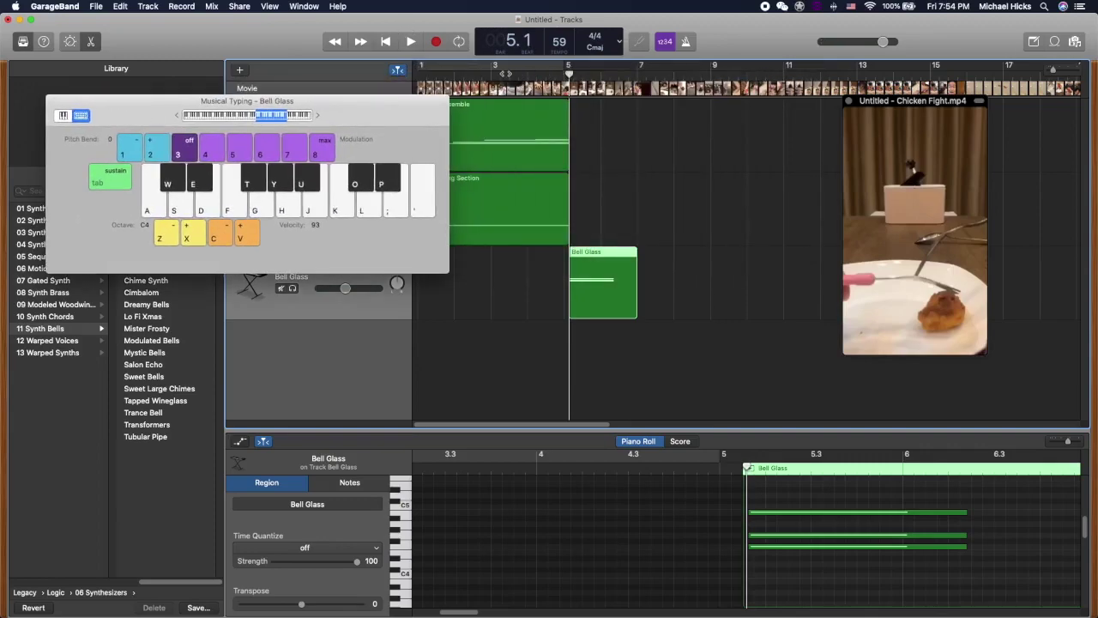
key(space)
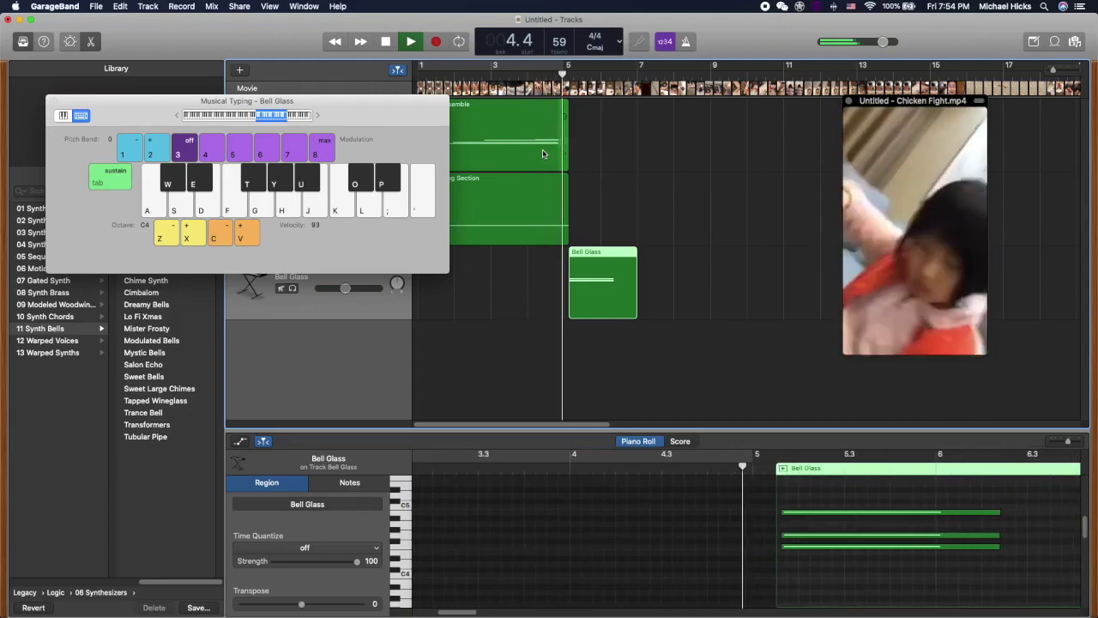
key(space)
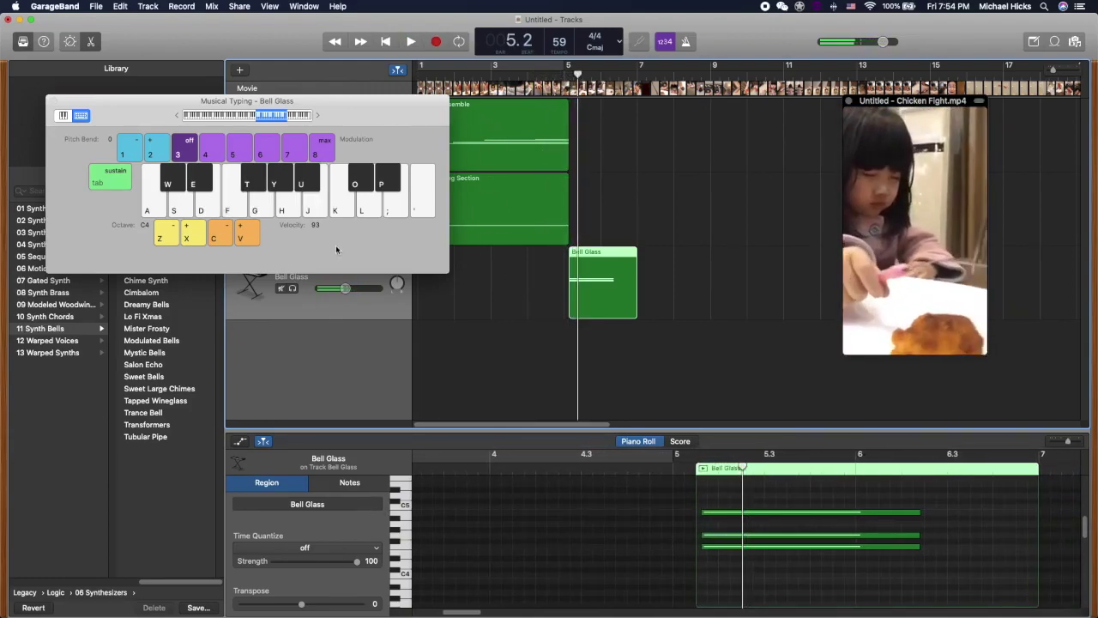
drag(347, 296, 344, 296)
Play the movie with the whole arrangement from the beginning into bar 6
key(Return)
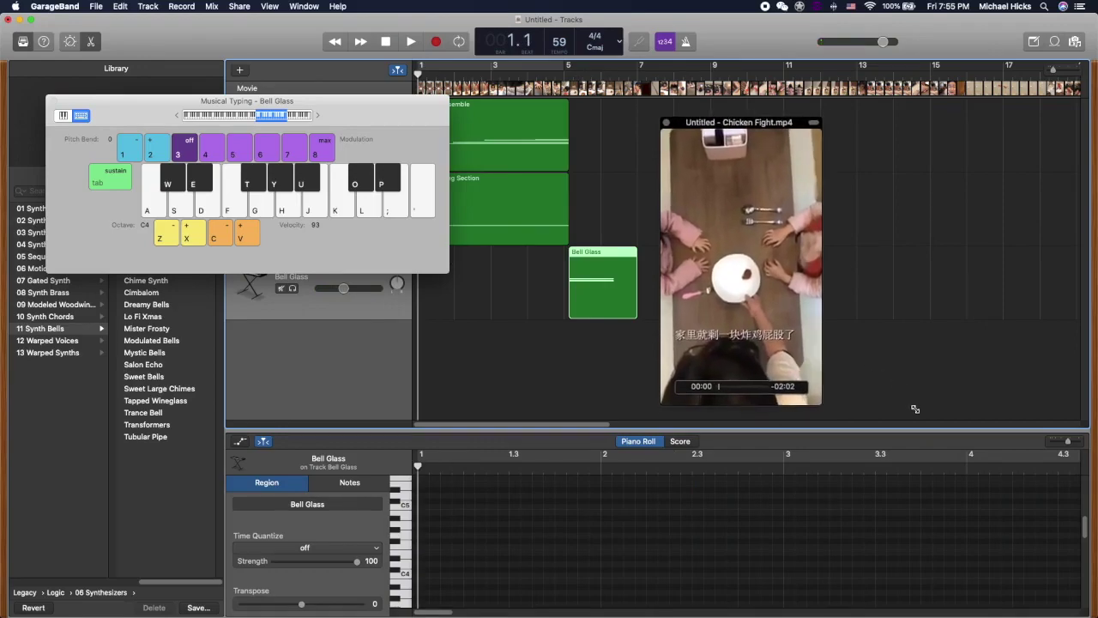
key(space)
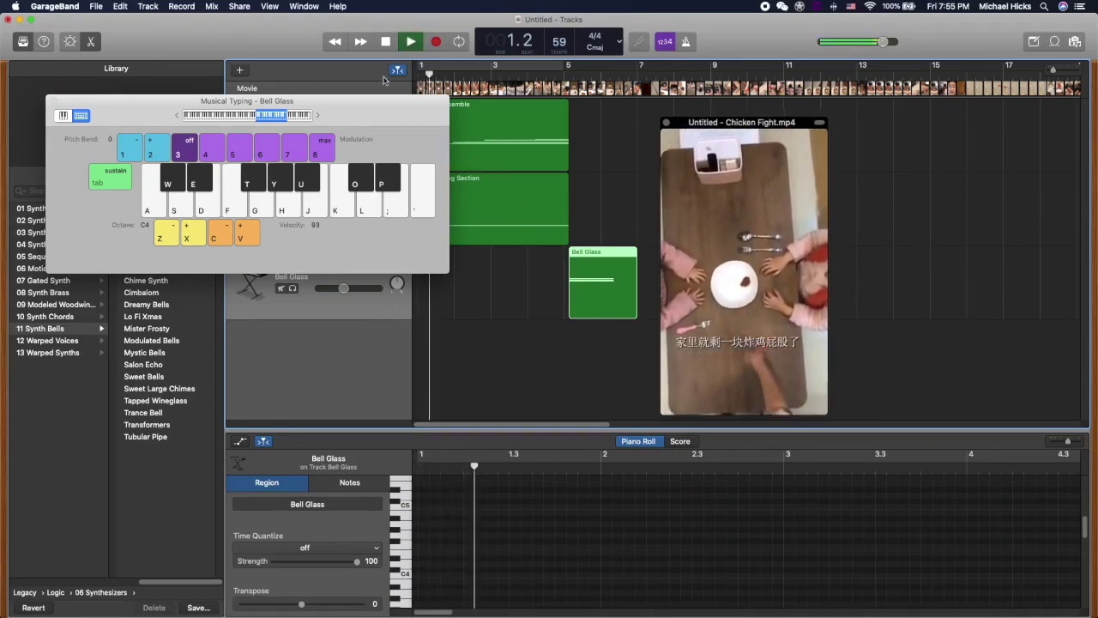
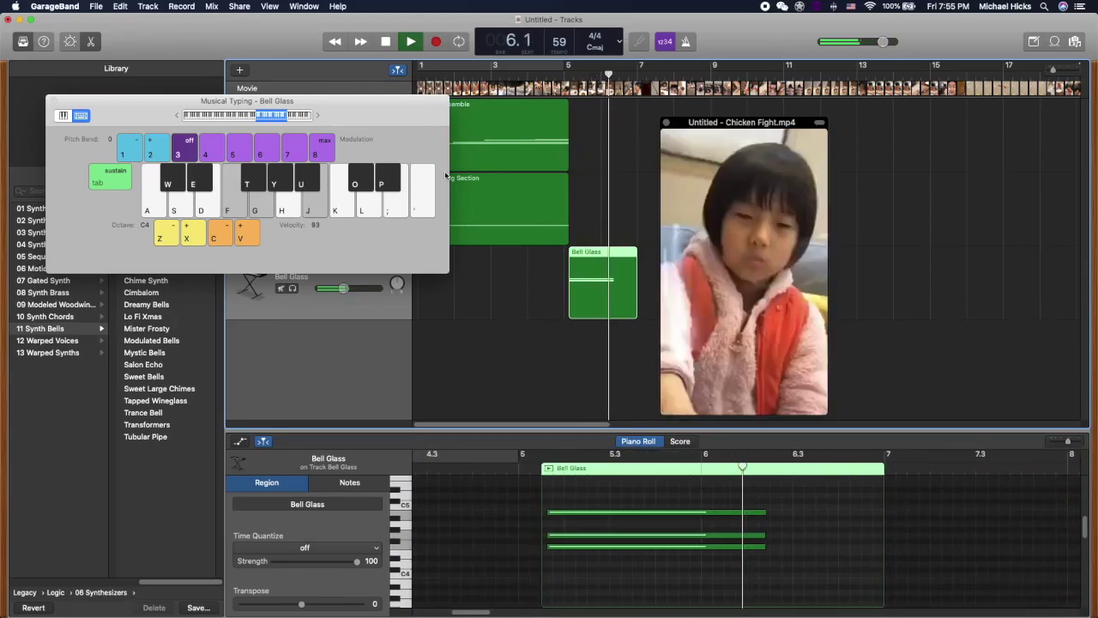
key(space)
Shorten the Bell Glass region so that it ends where its held notes end in bar 6
drag(635, 305, 628, 306)
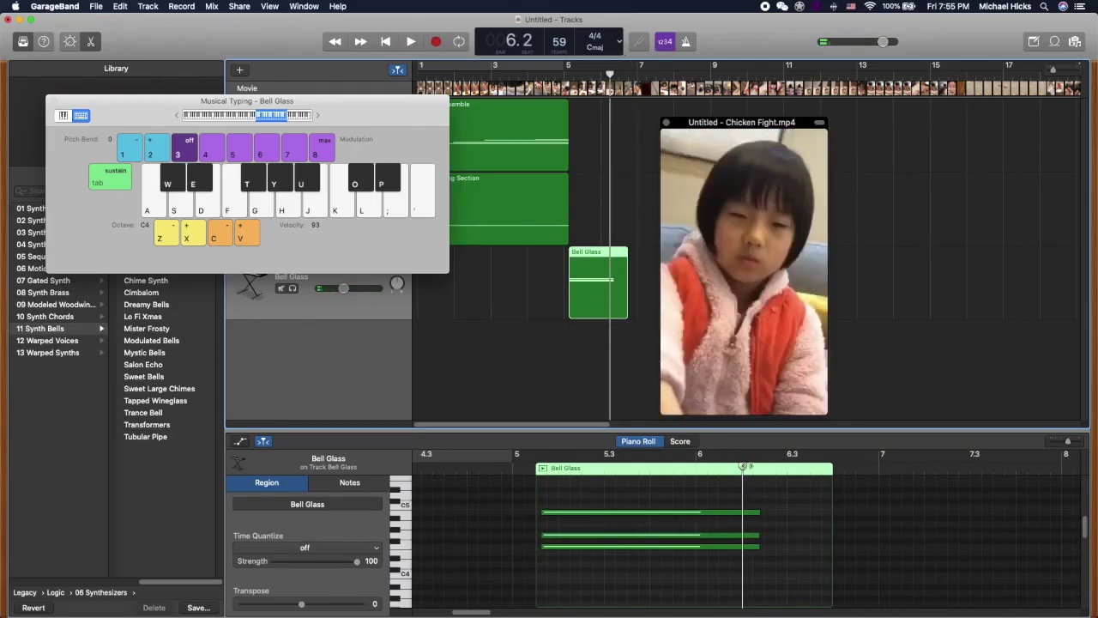
mouse_move(743, 466)
mouse_down()
mouse_move(728, 467)
mouse_move(770, 468)
mouse_move(759, 470)
mouse_up()
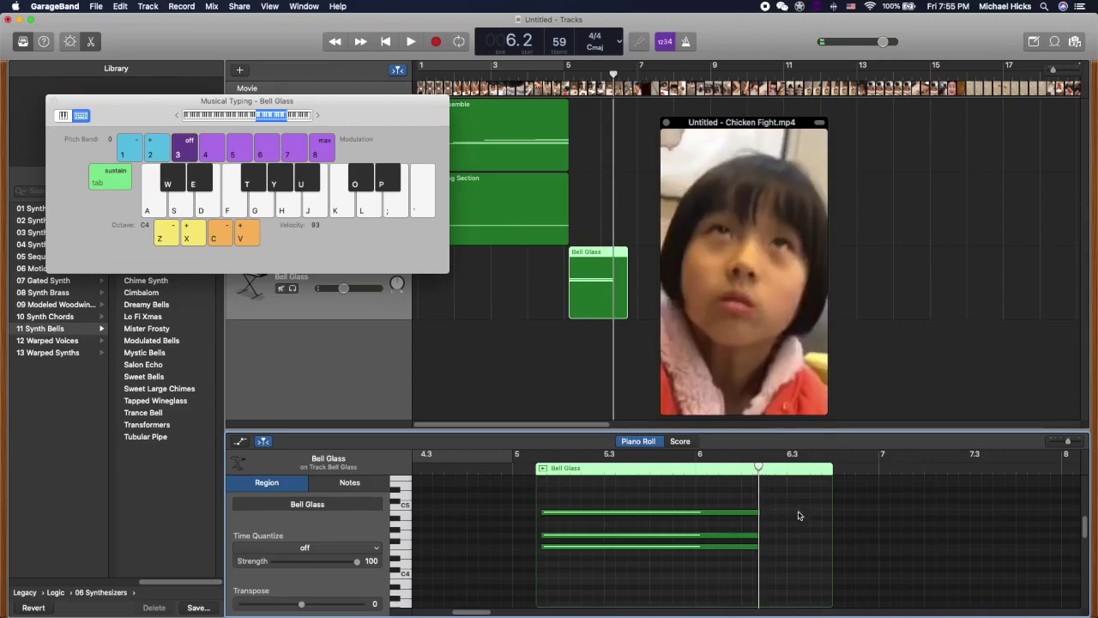
drag(829, 589, 759, 589)
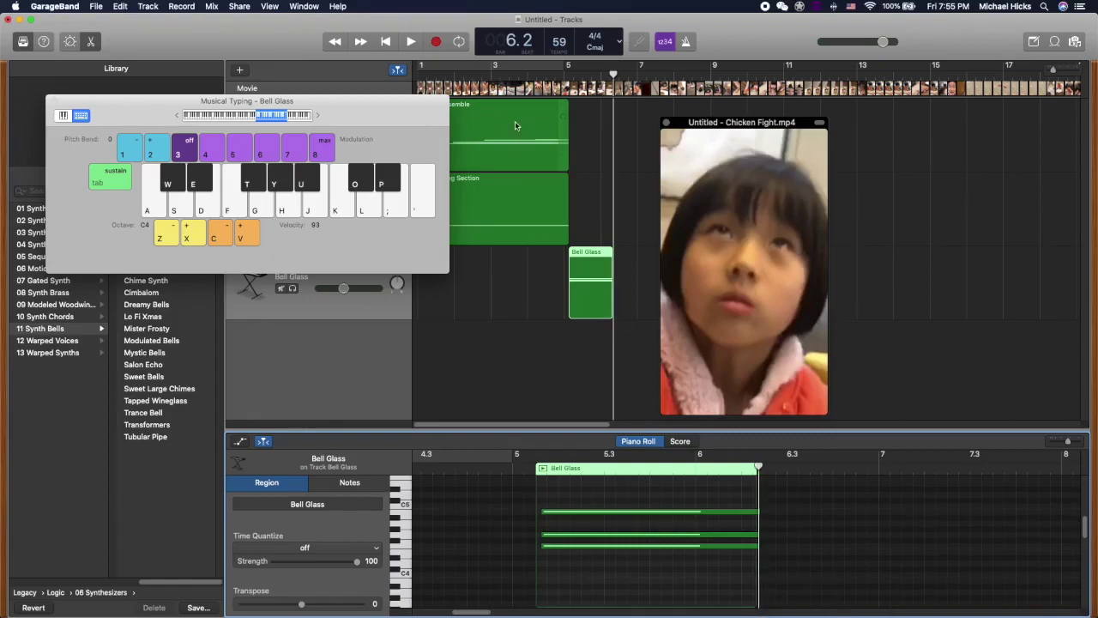
Clear the Musical Typing and movie windows out of the way and create a new Software Instrument track
drag(388, 116, 1005, 83)
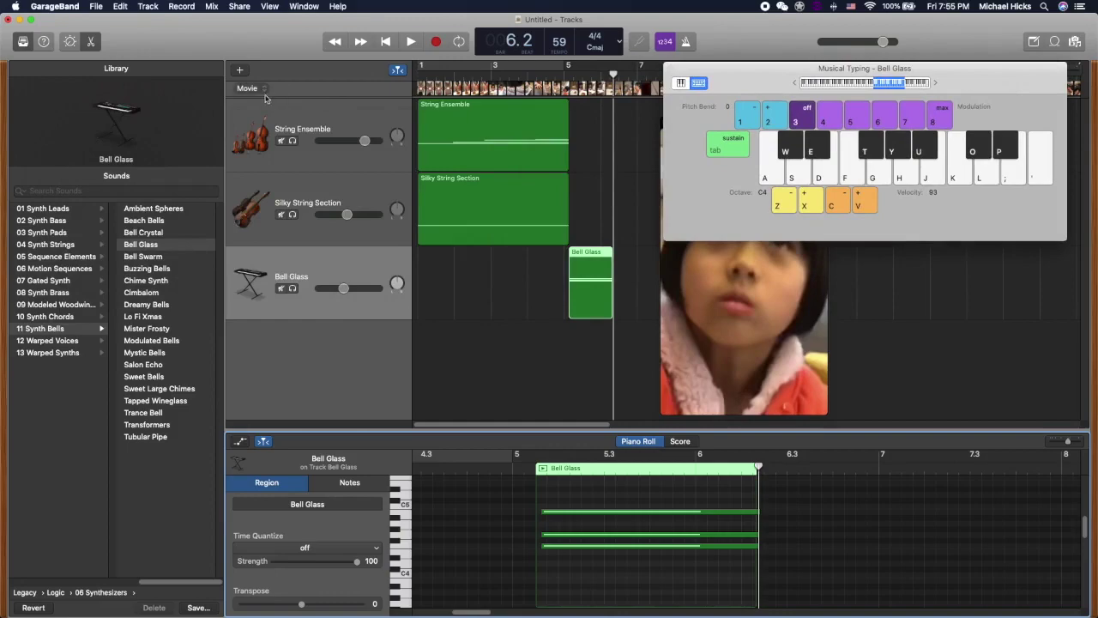
click(240, 69)
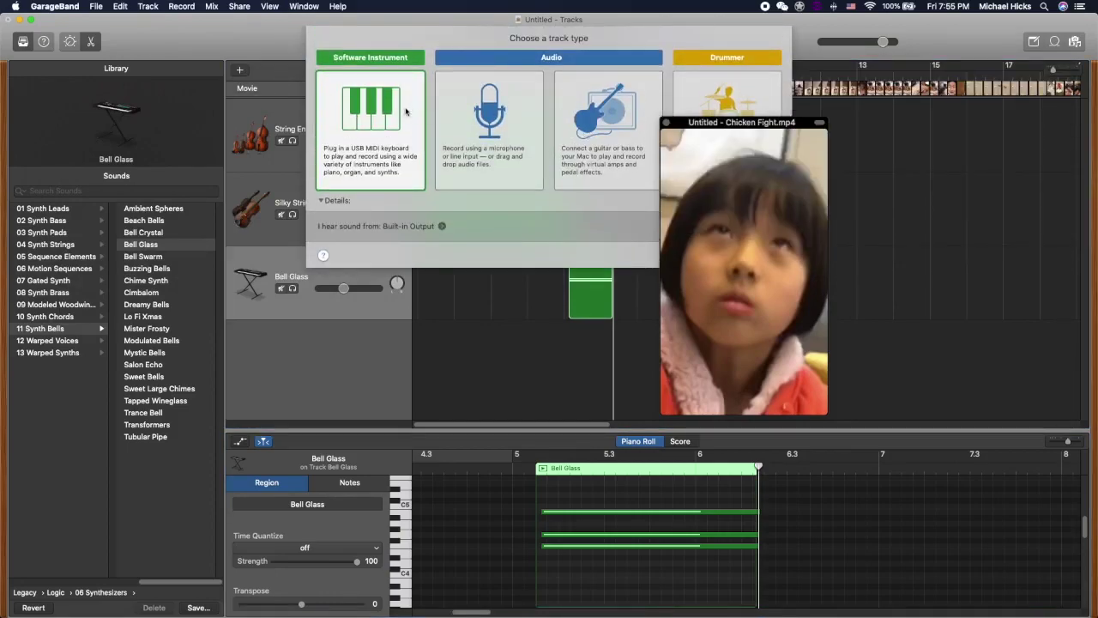
drag(762, 133, 899, 103)
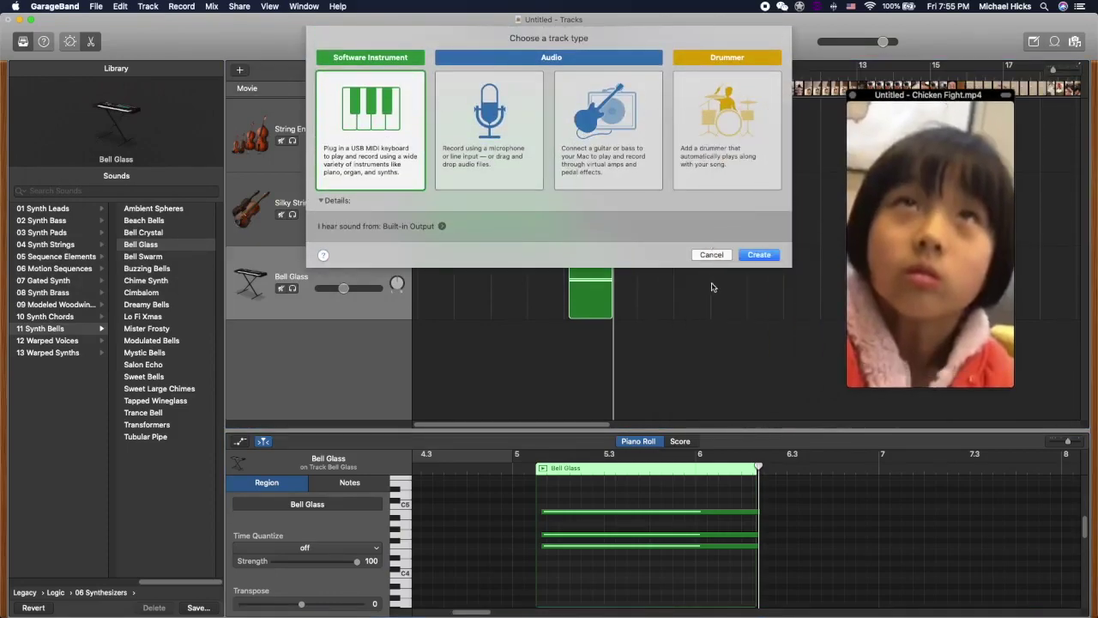
click(760, 254)
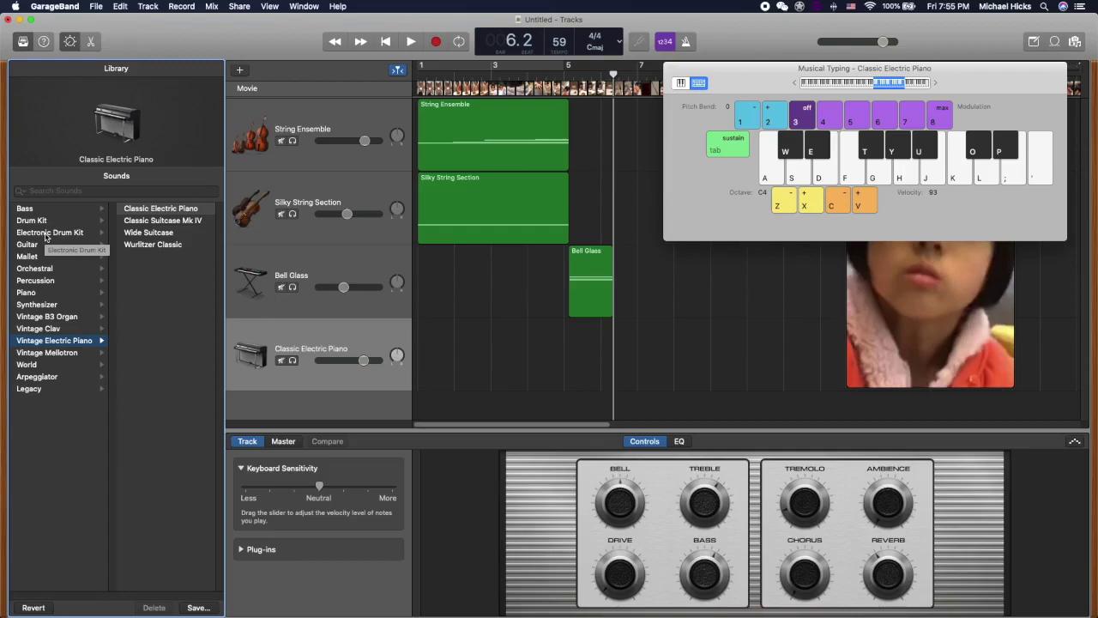
Load the Major Crush electronic drum kit on the new track and try out a few of its sounds with Musical Typing
click(45, 233)
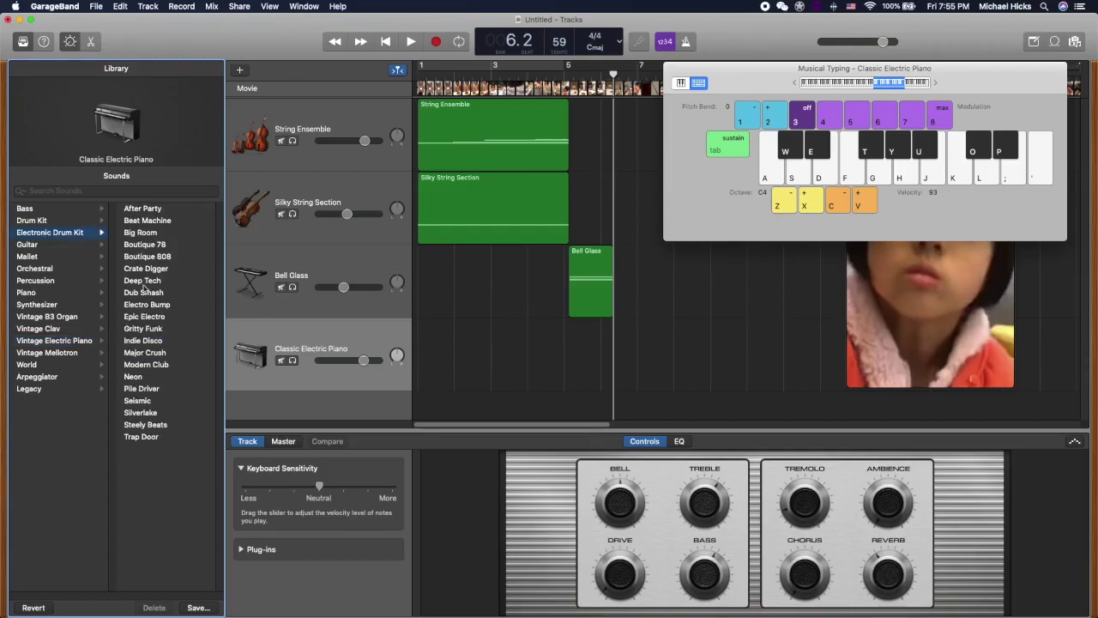
click(150, 354)
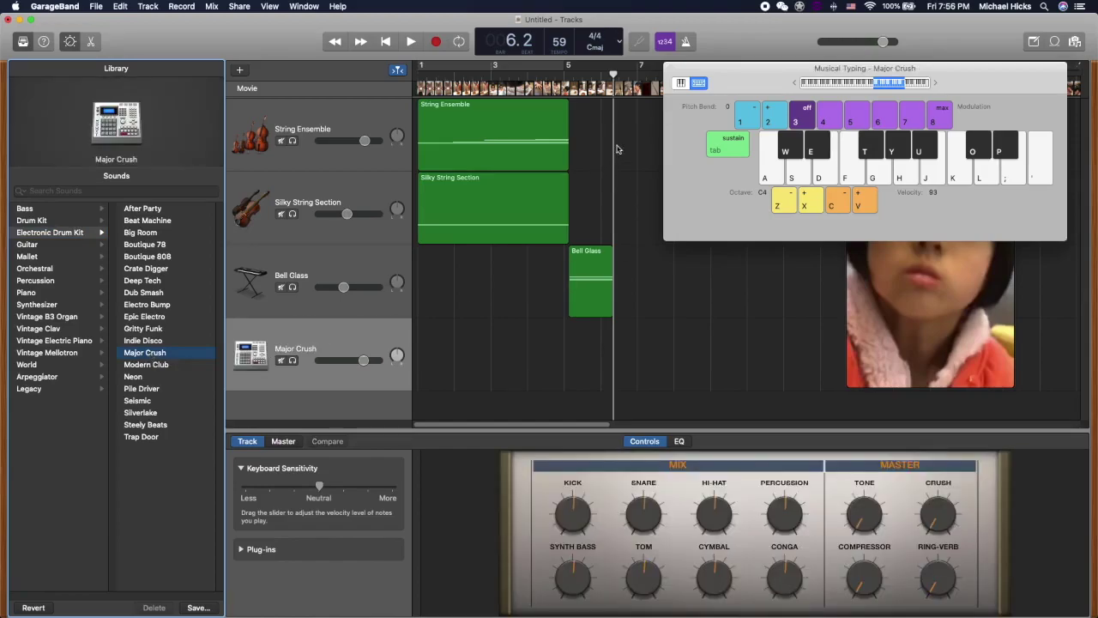
drag(745, 77, 631, 122)
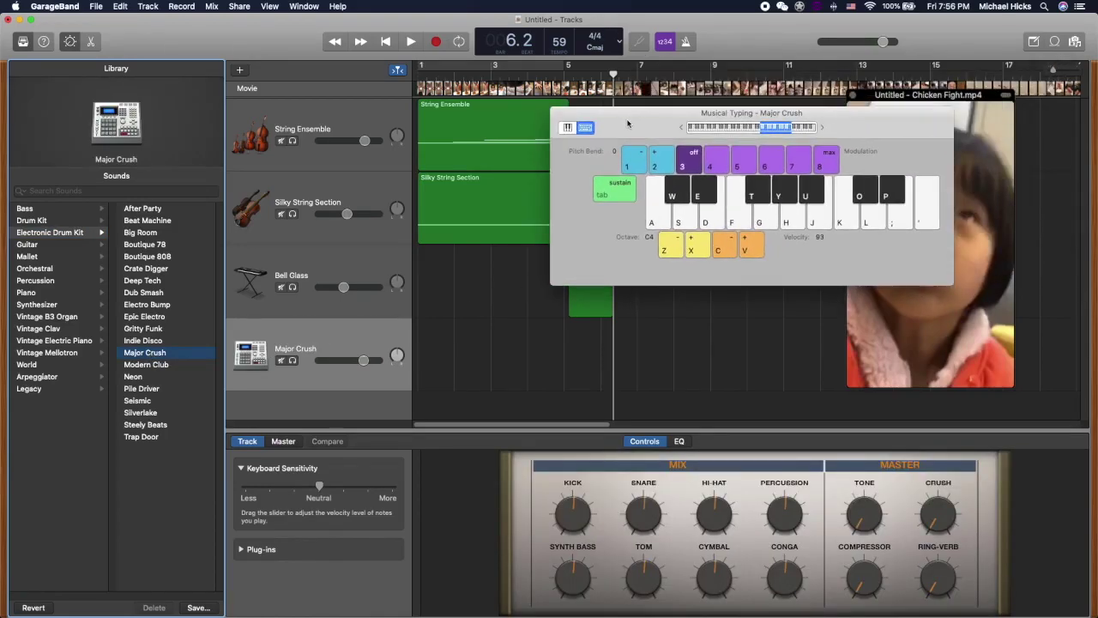
key(a)
key(y)
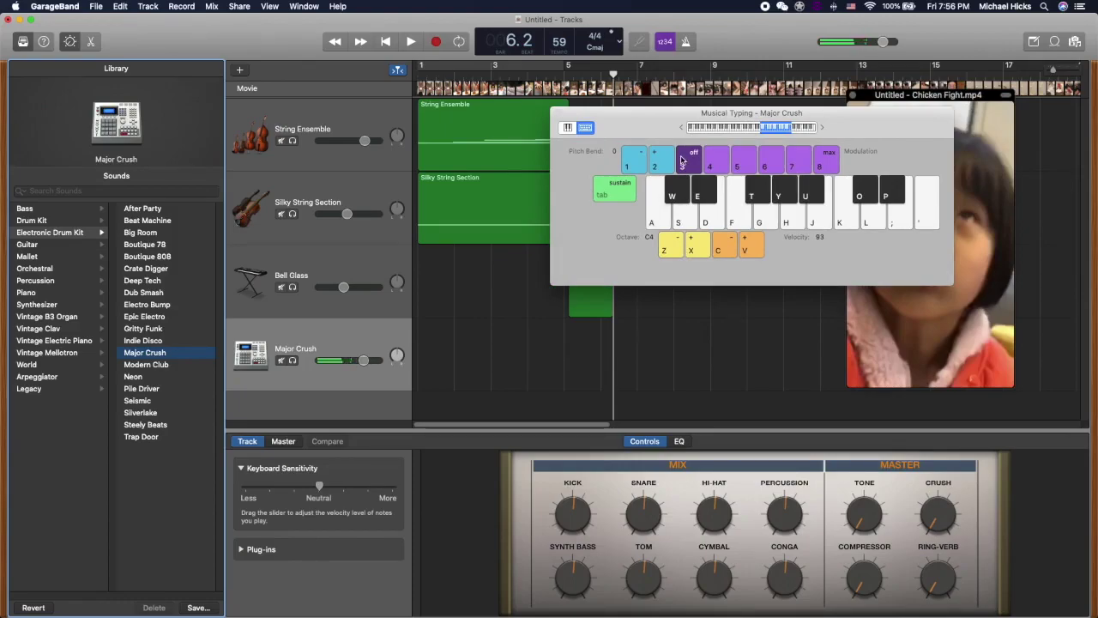
key(f)
Switch the new track to the Crate Digger kit and try out its sounds in the C4 and C-1 octaves
click(139, 268)
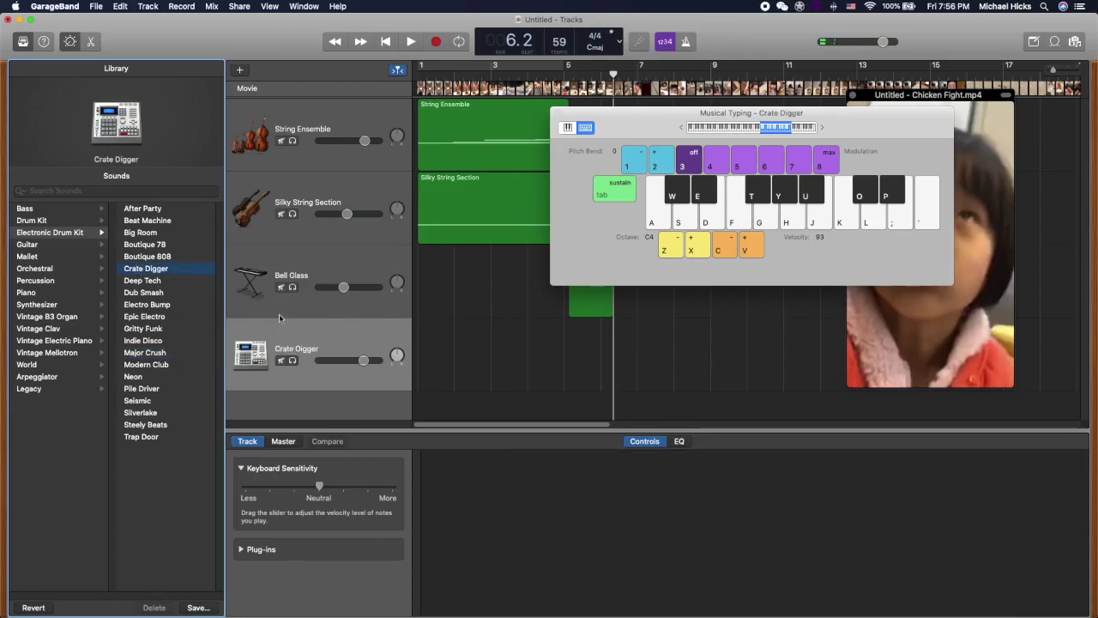
click(651, 221)
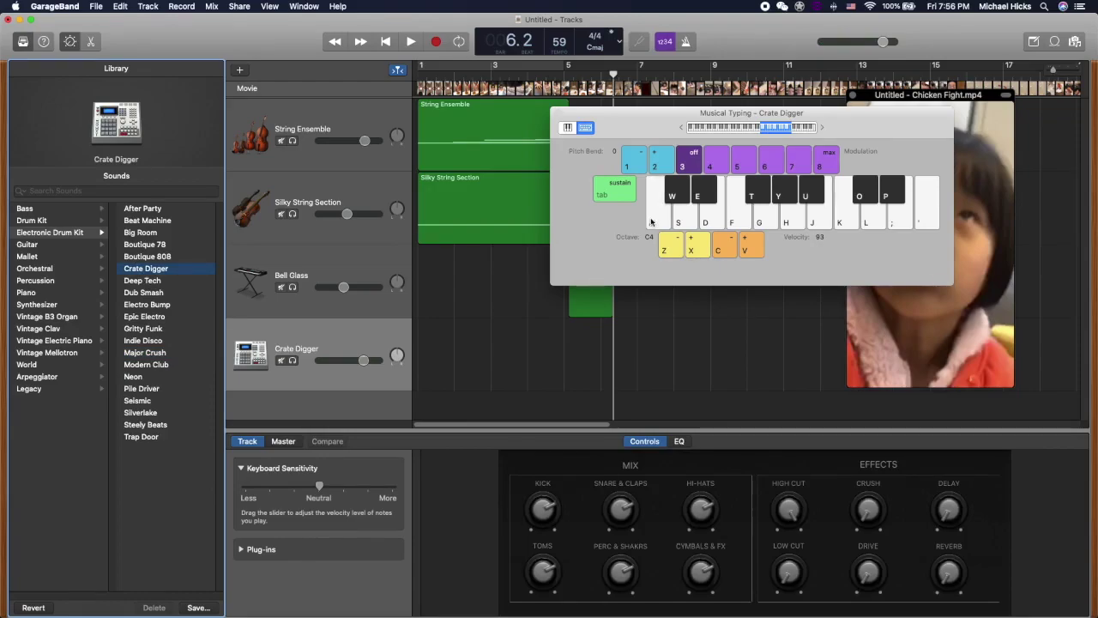
drag(756, 134, 717, 131)
key(a)
key(z)
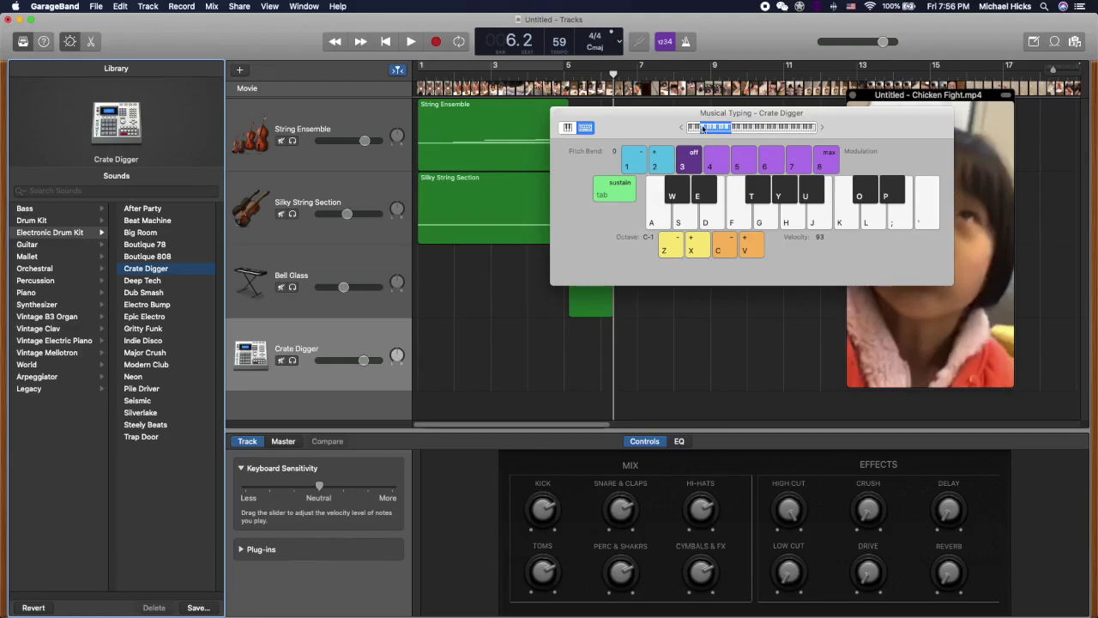
key(a)
click(442, 340)
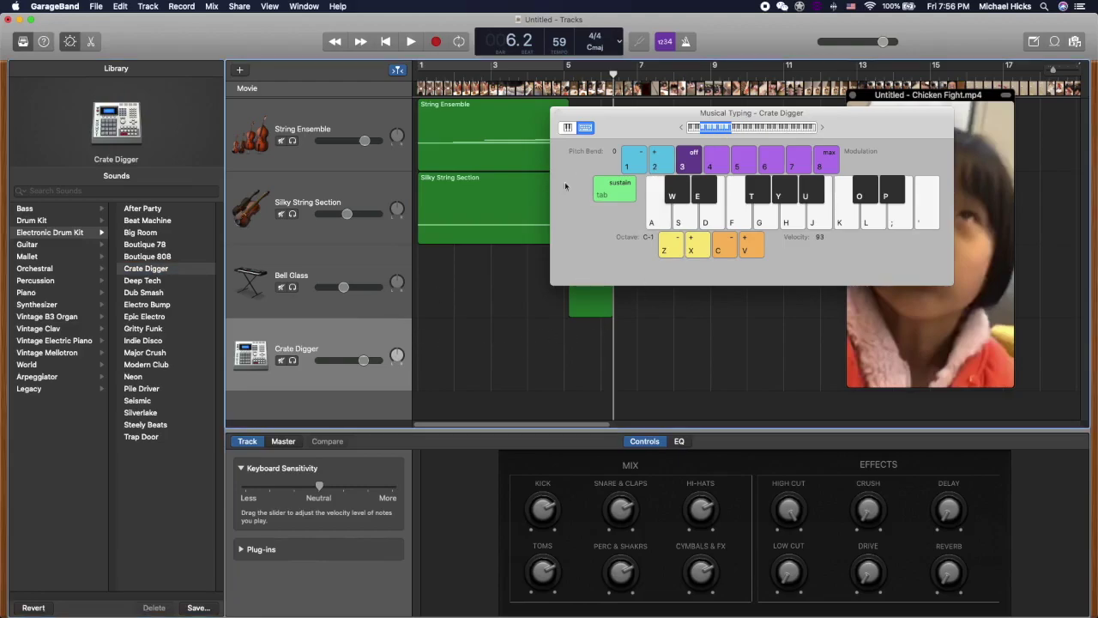
Set the Musical Typing octave to C2 and try out the Crate Digger drum sounds on C, E, F and G
click(744, 131)
key(a)
key(d)
key(f)
key(g)
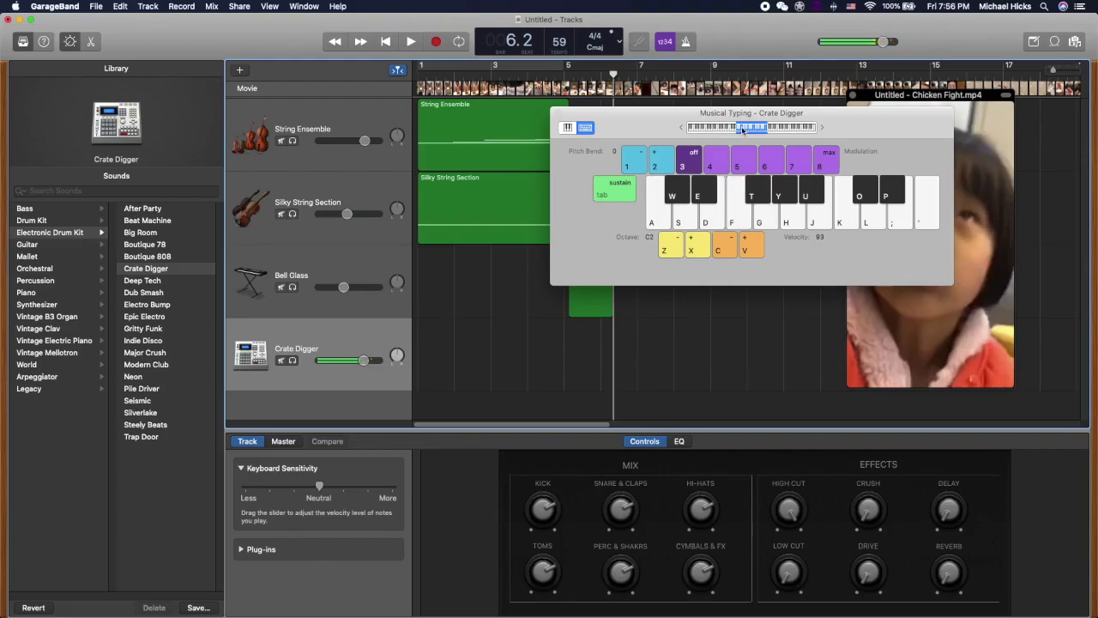
key(f)
key(g)
key(f)
key(f)
Try to record the Crate Digger track into bar 5, stop, and return the playhead to the end of bar 4
key(space)
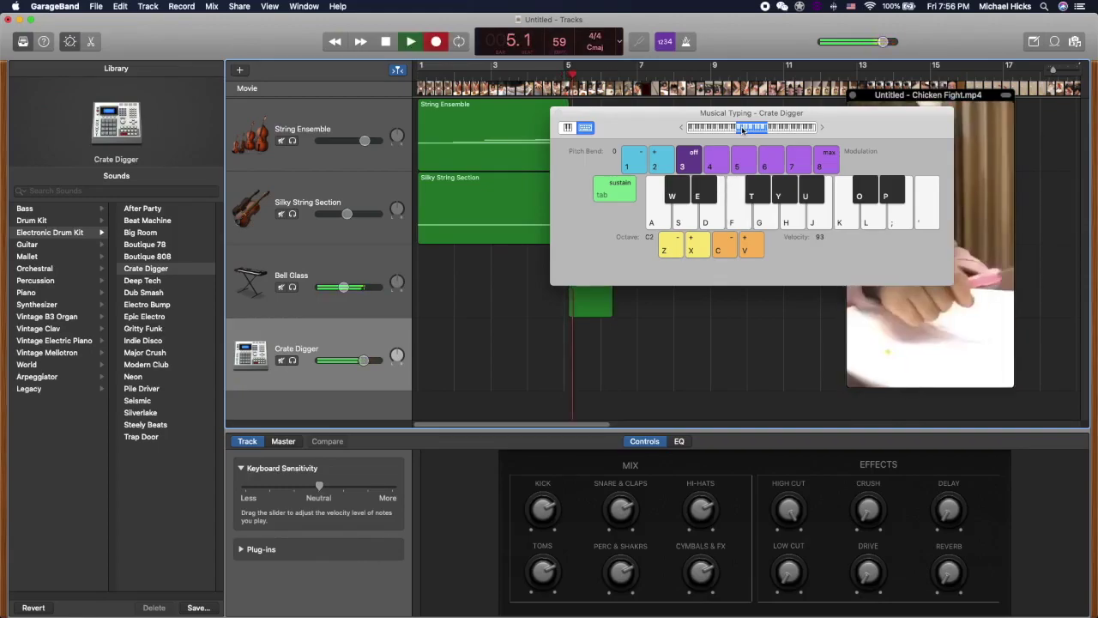
key(space)
key(comma)
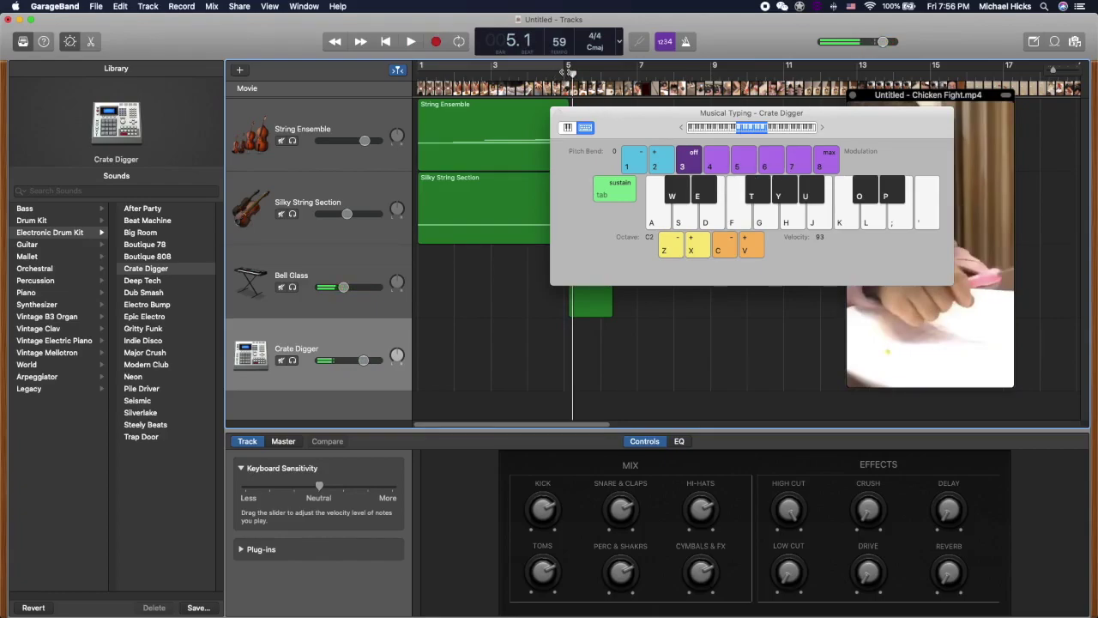
Try out the Crate Digger drum sounds on F, G-sharp, A-sharp and B in the C2 octave
click(734, 218)
key(f)
key(y)
key(f)
key(y)
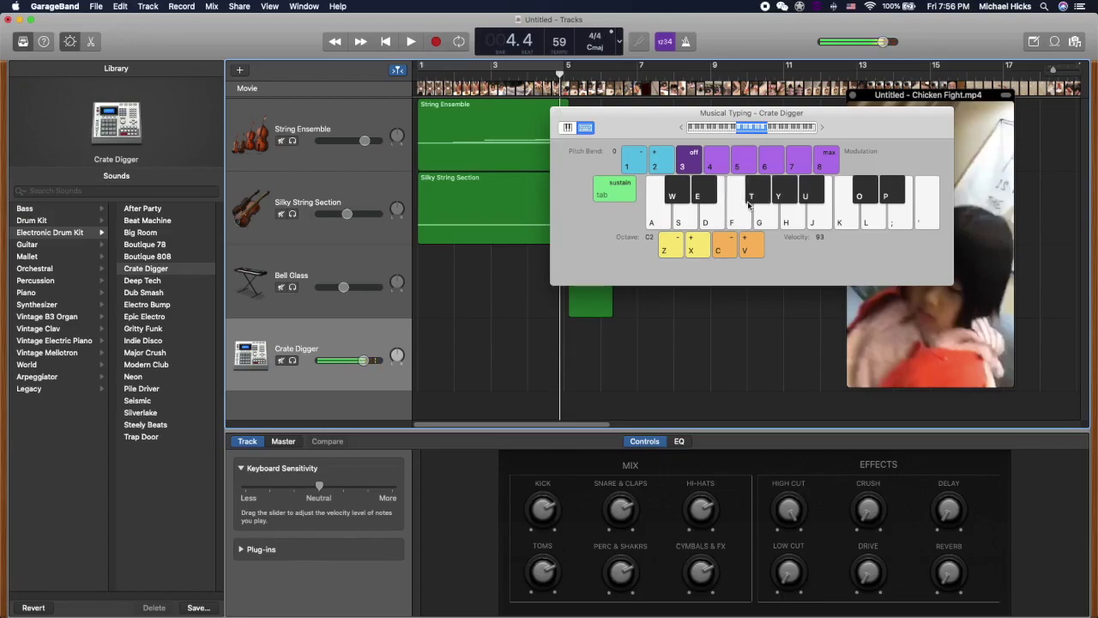
key(f)
key(u)
key(j)
key(f)
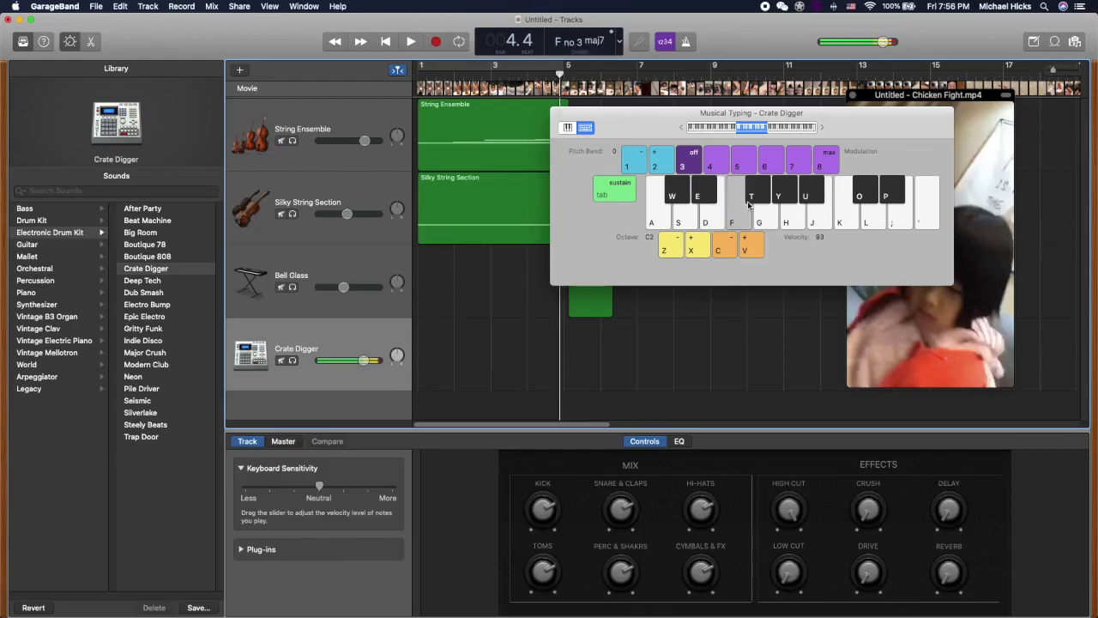
Rehearse a Crate Digger drum pattern on E, F and B in the C2 octave without recording
key(d)
key(f)
key(j)
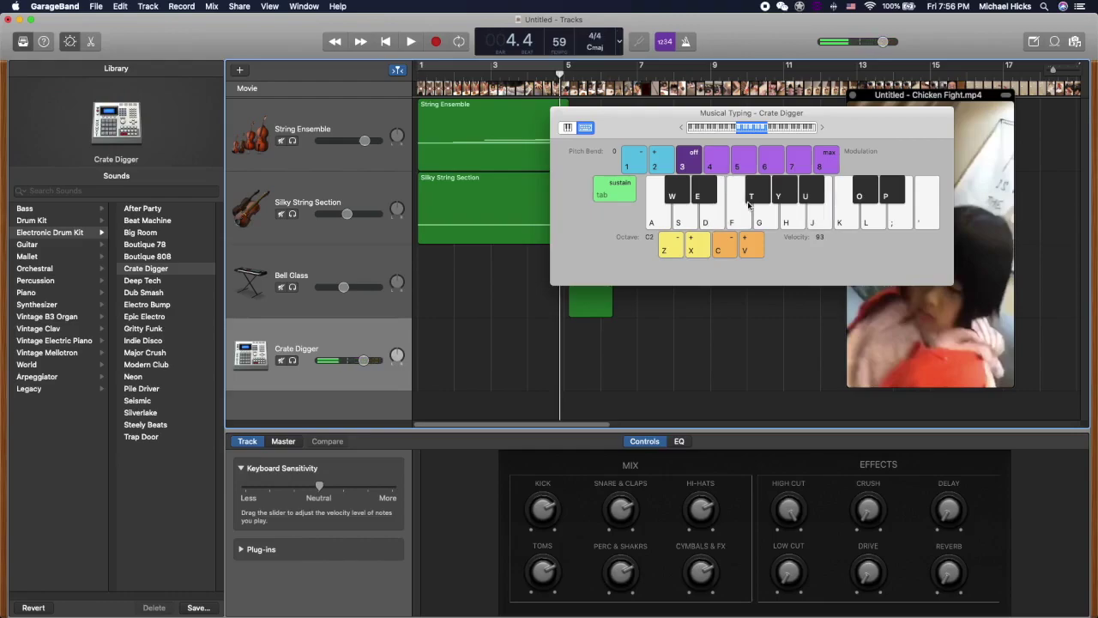
key(d)
key(d)
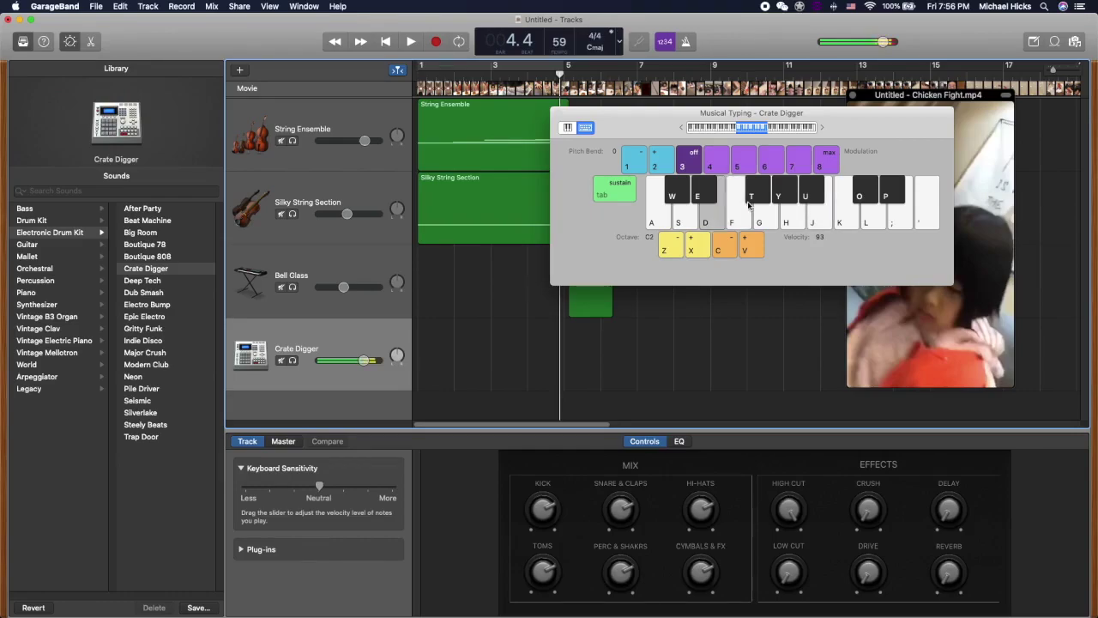
key(f)
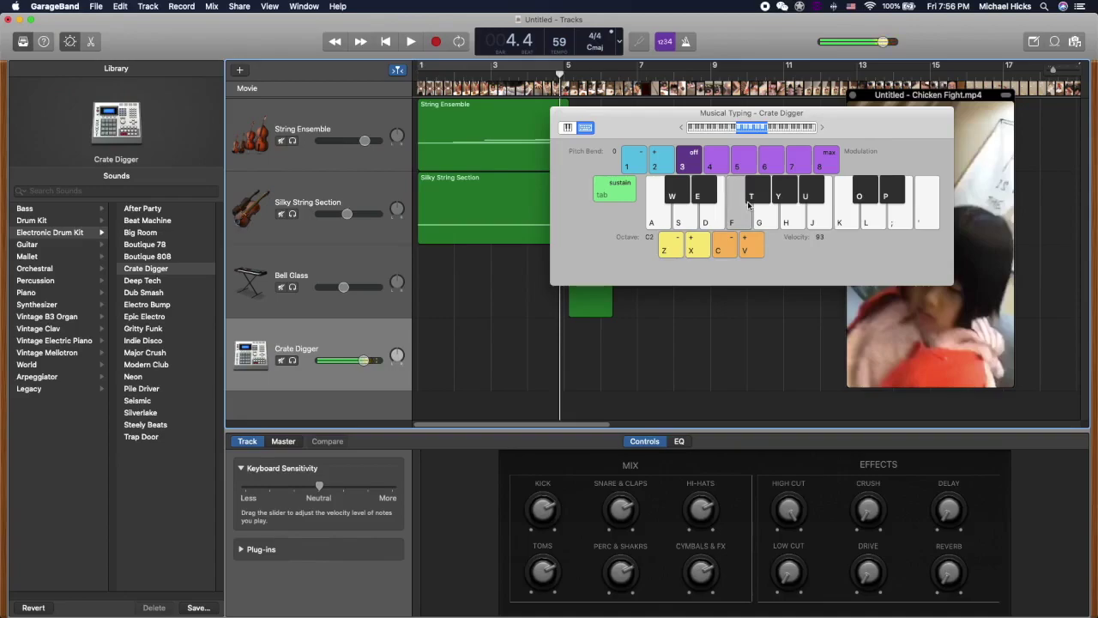
key(d)
key(f)
key(j)
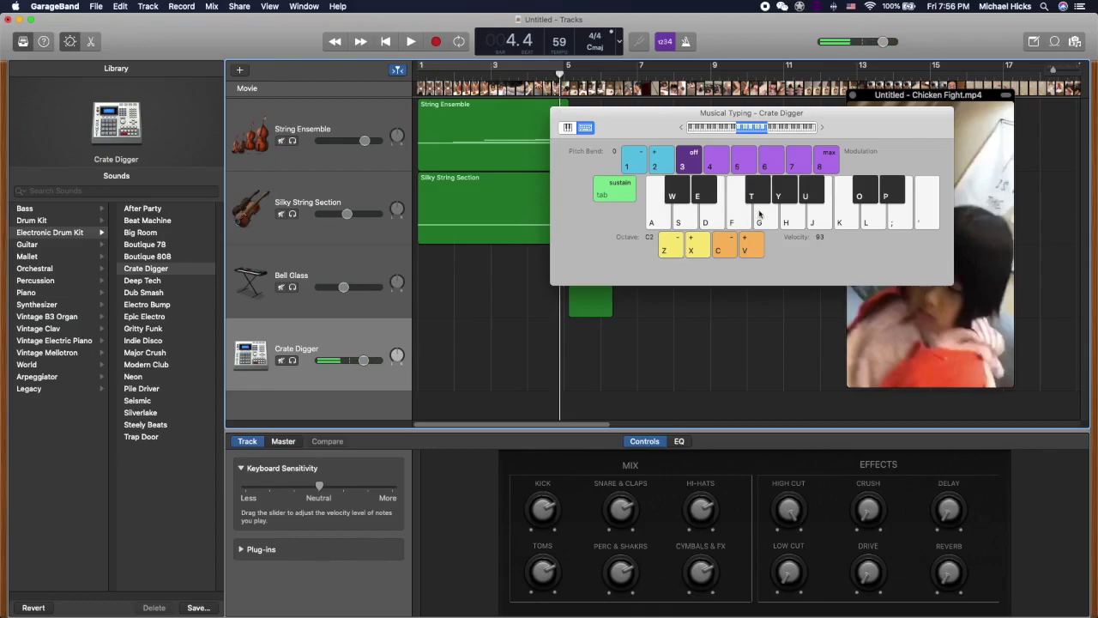
Move the Musical Typing keyboard clear of the Bell Glass region and set the playhead to bar 4, beat 2
drag(611, 126, 688, 122)
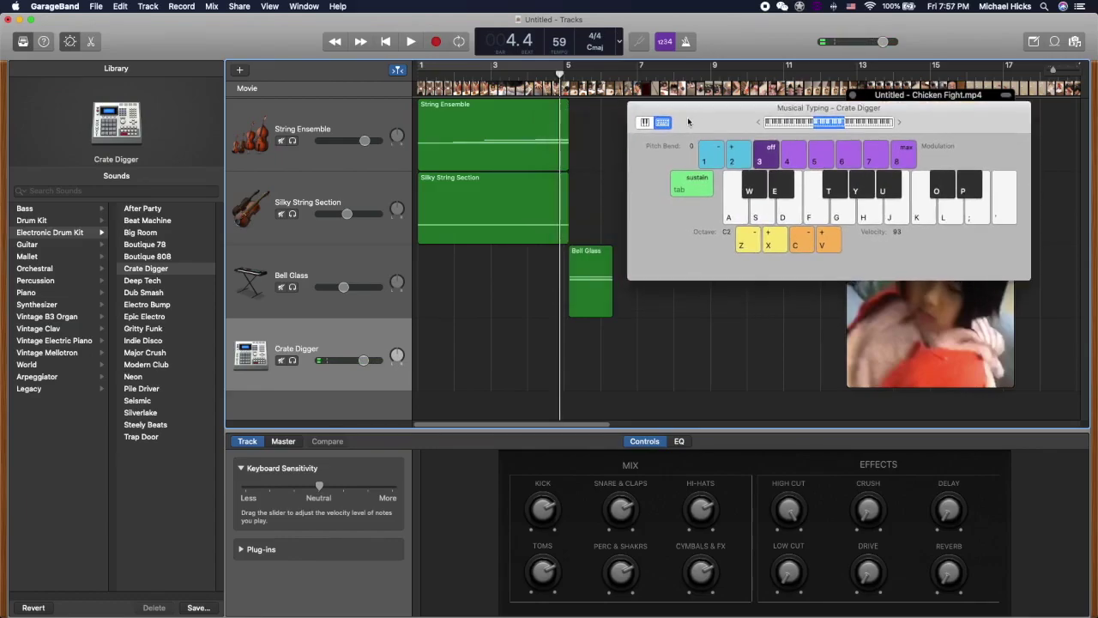
drag(553, 73, 538, 74)
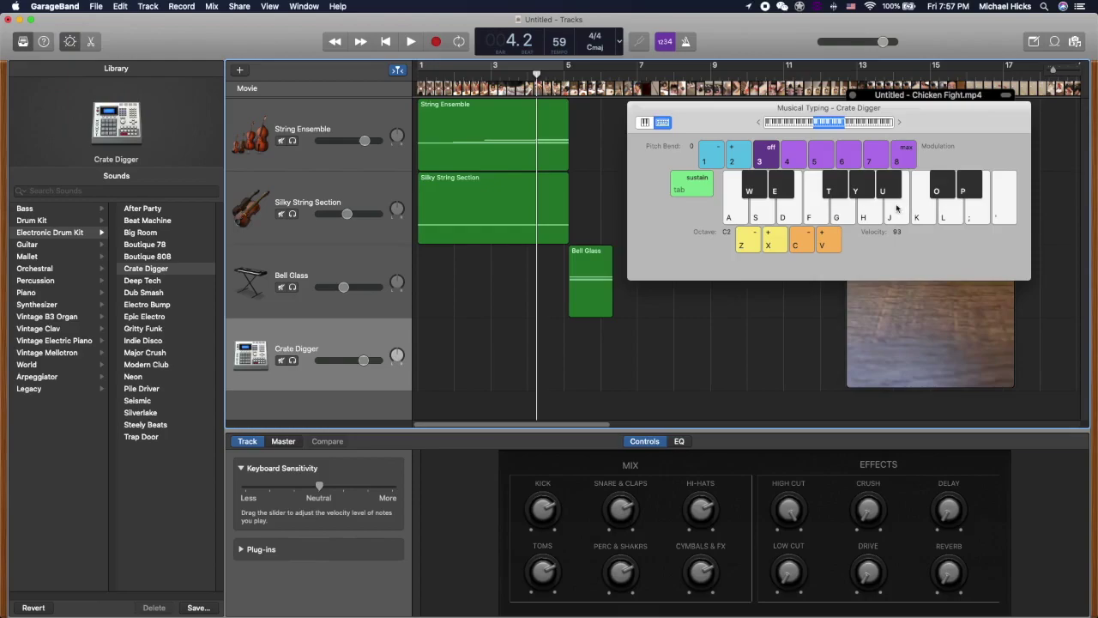
Rehearse the E, F, B drum sequence twice with the playhead at bar 4, beat 2
key(d)
key(f)
key(j)
key(d)
key(f)
key(j)
Reposition the Musical Typing keyboard, place the movie preview over the sound library, and start recording the Crate Digger track from bar 4, beat 2
drag(712, 117, 755, 142)
drag(936, 98, 145, 108)
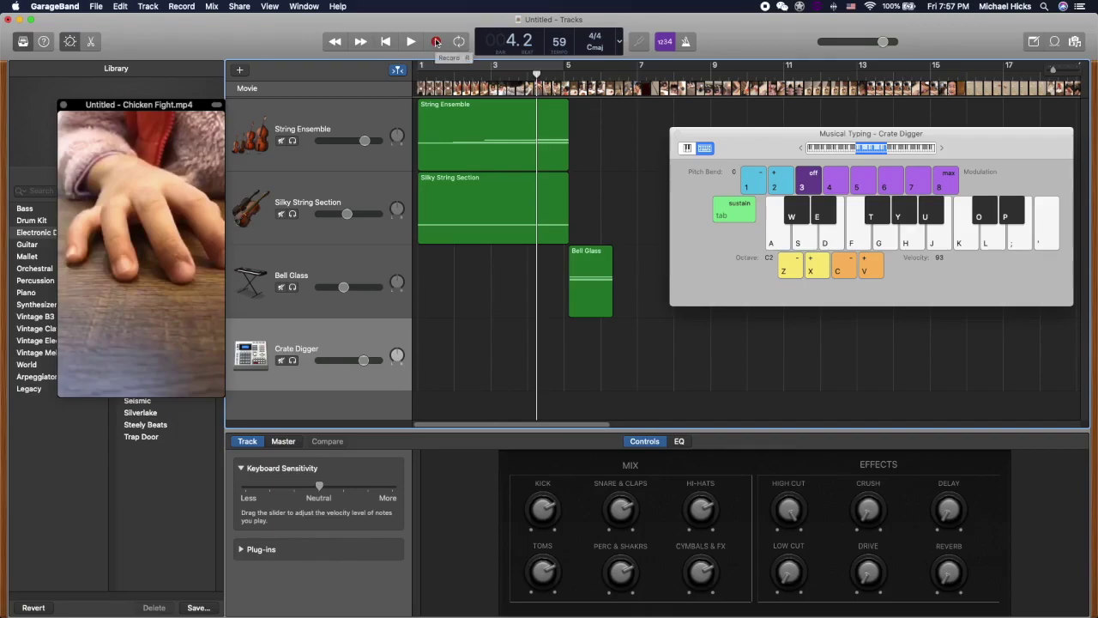
key(f)
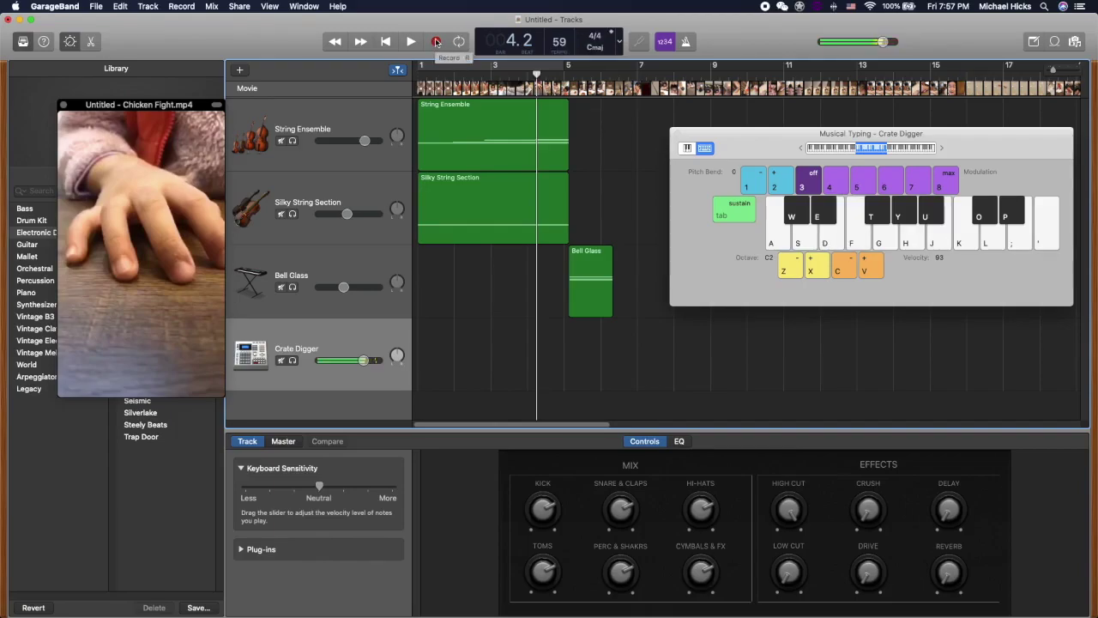
click(436, 41)
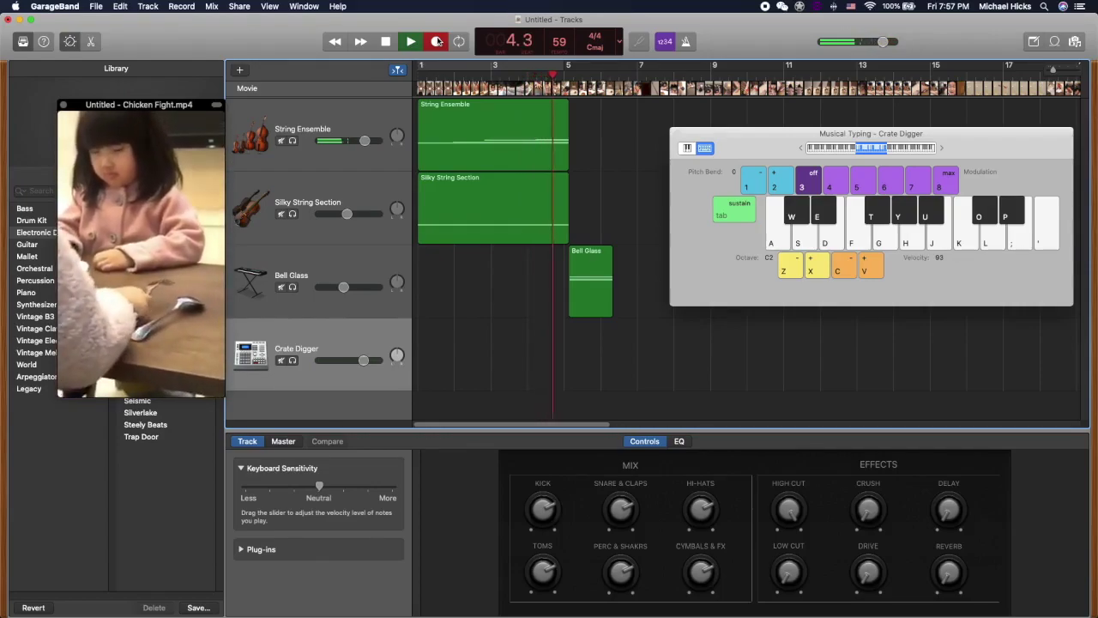
Record a D, F and J chord on the Crate Digger track at bar 5, and trim and align its region with Bell Glass
key(d)
key(f)
key(j)
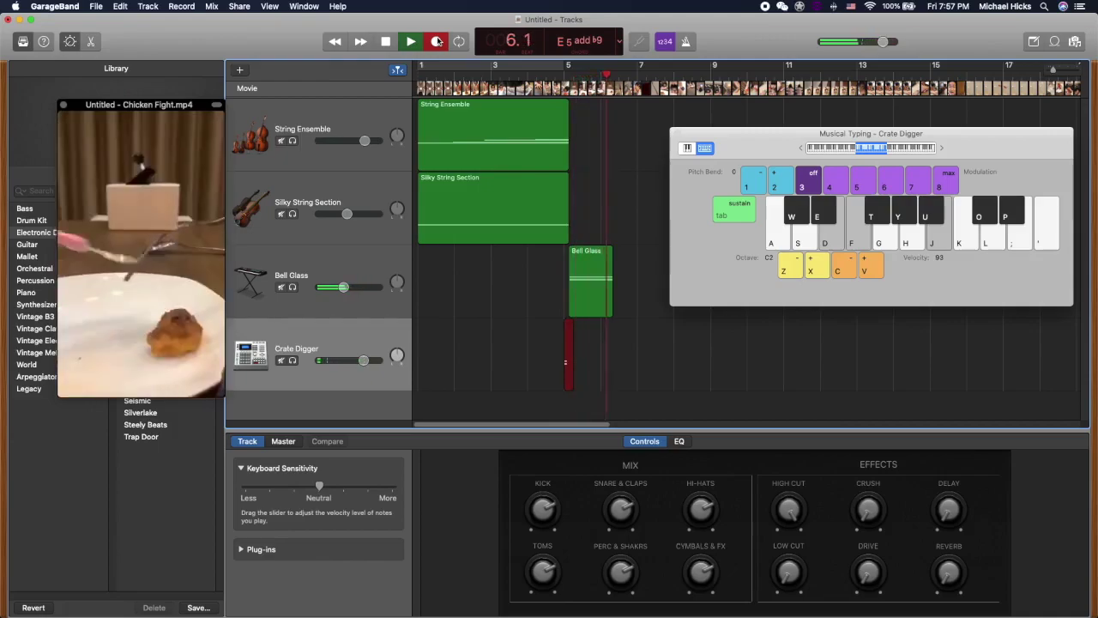
click(437, 41)
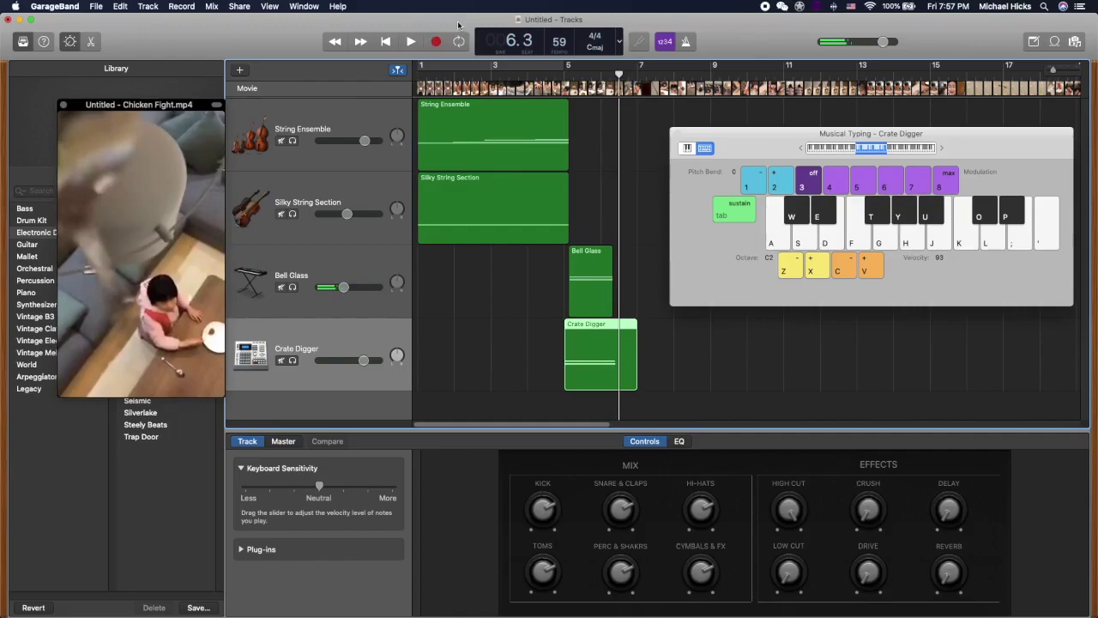
drag(636, 378, 614, 378)
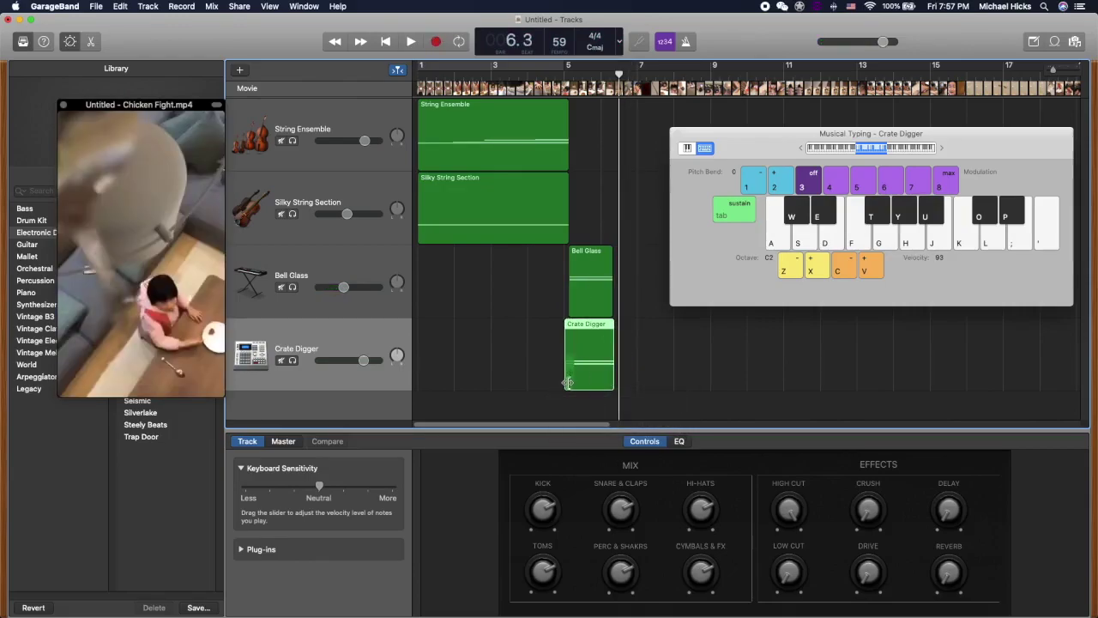
drag(579, 326, 582, 326)
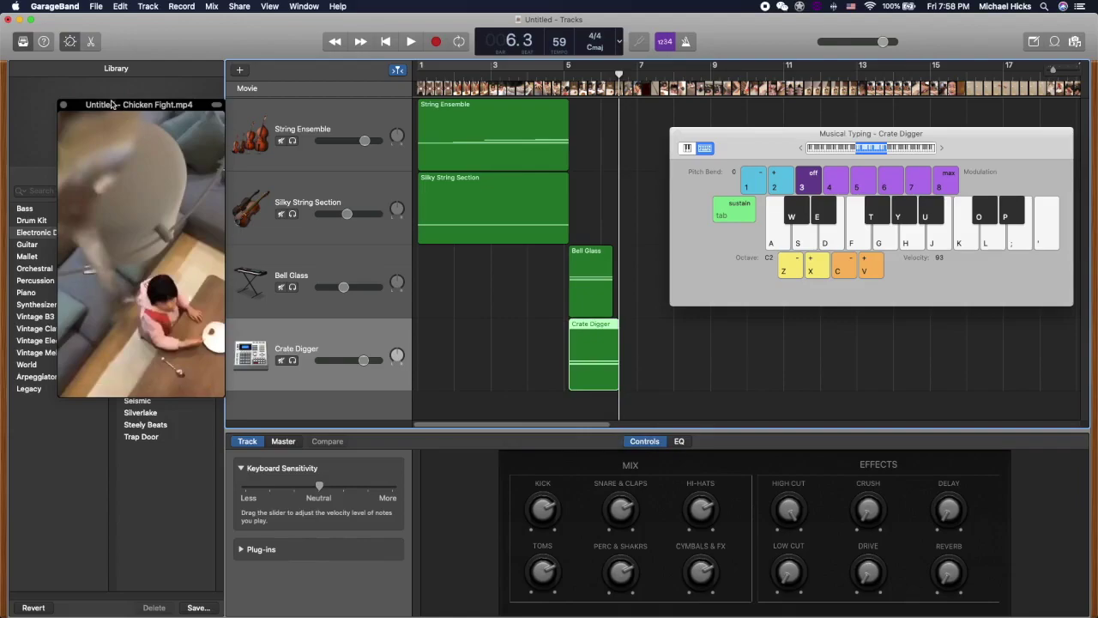
Open the Crate Digger region in the editor and place the playhead on the fork-contact frame just after bar 5
drag(131, 114, 107, 172)
click(100, 39)
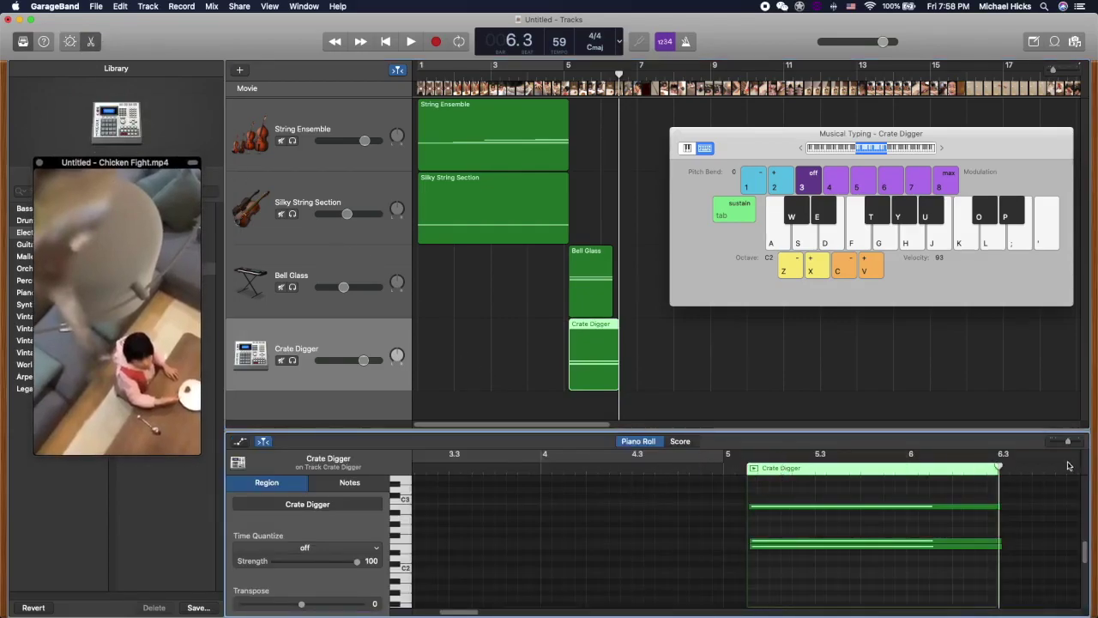
drag(1002, 468, 749, 476)
drag(116, 162, 632, 292)
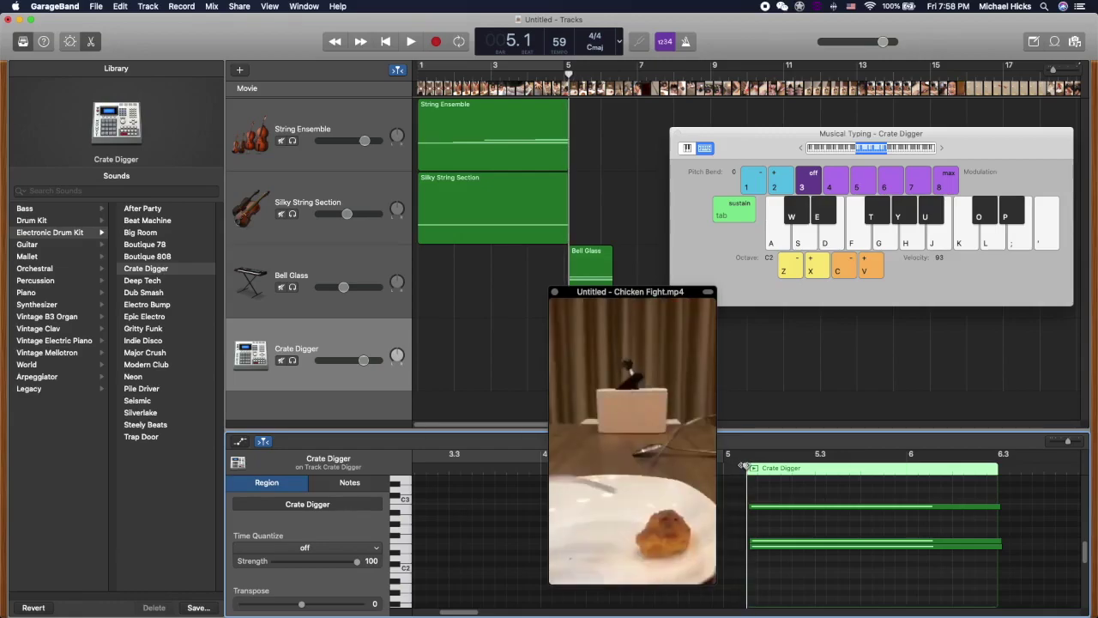
drag(747, 467, 753, 467)
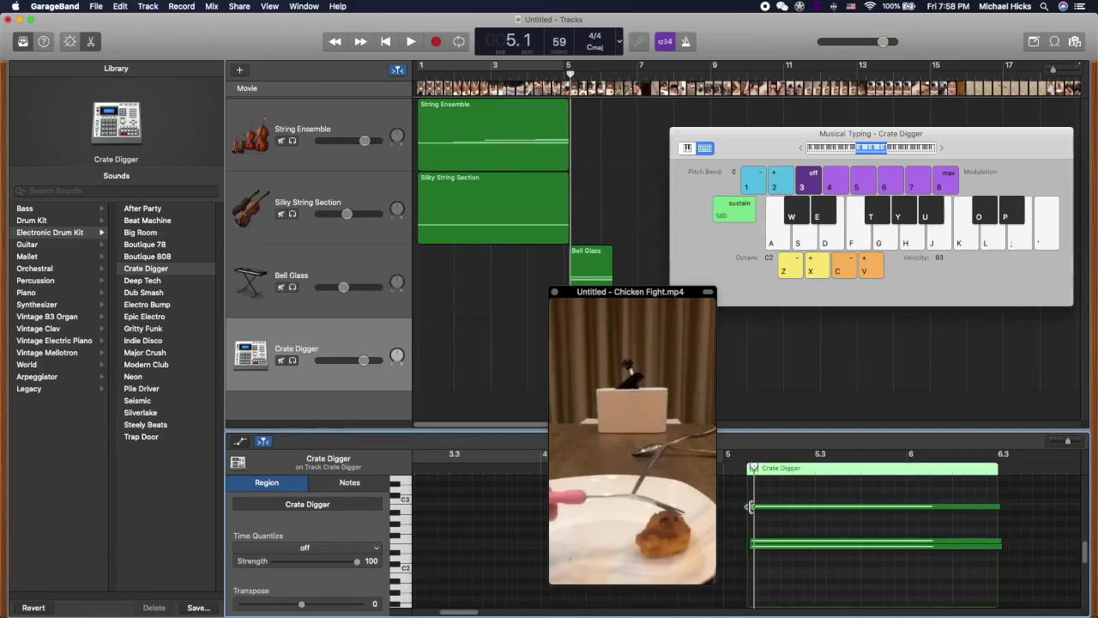
Trim the starts of the Crate Digger notes and region to the playhead, and shorten the note ends to the region's end
click(750, 507)
drag(751, 507, 752, 555)
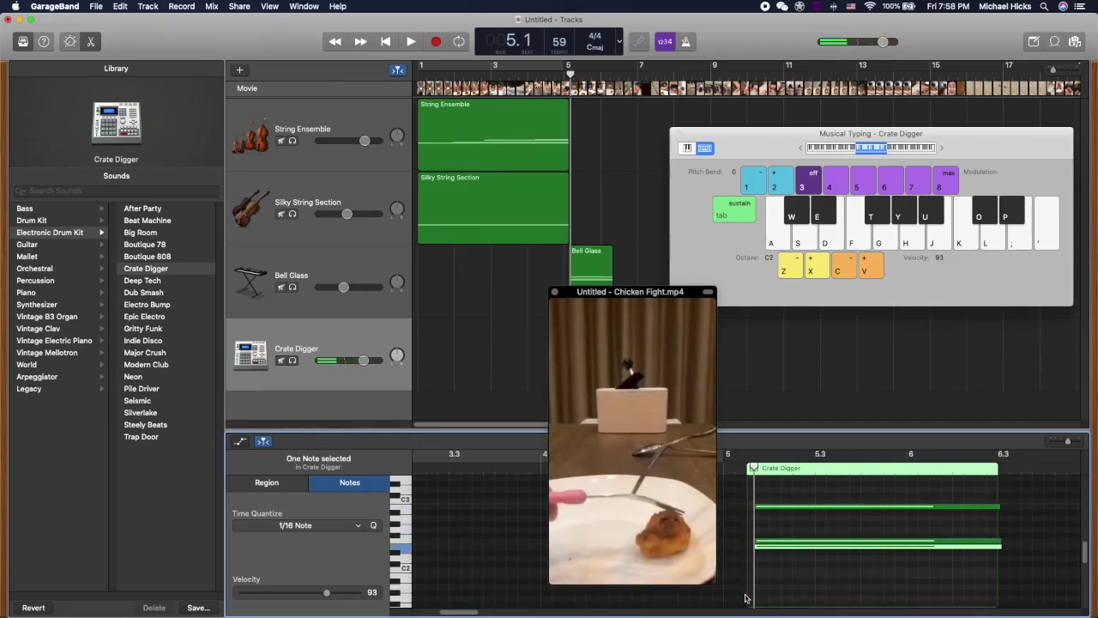
click(748, 597)
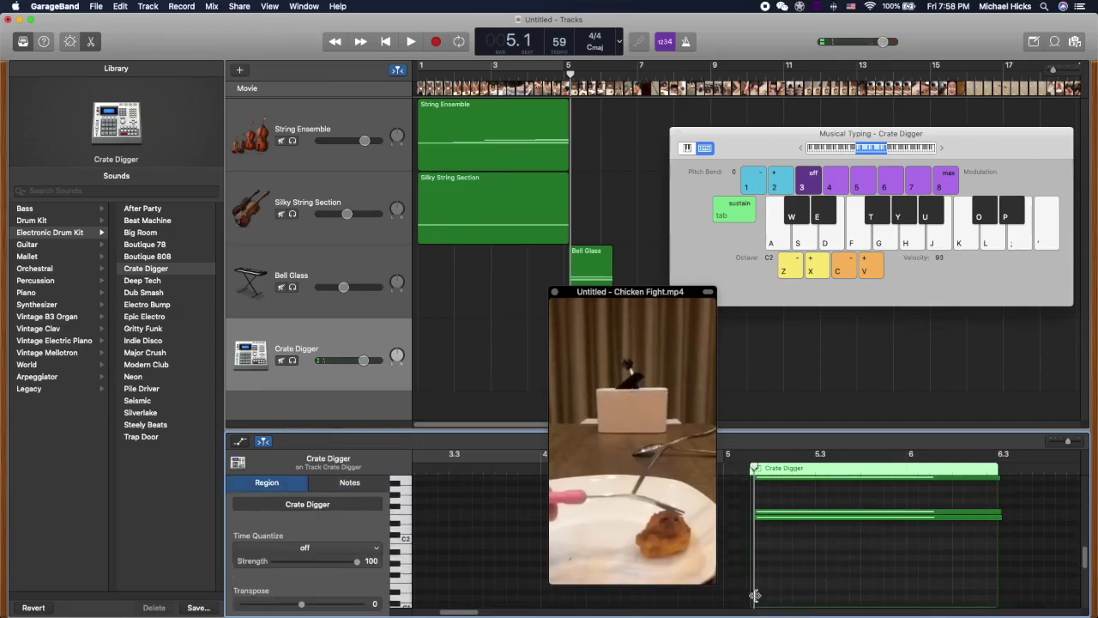
scroll(755, 596, down, 1)
drag(755, 567, 753, 570)
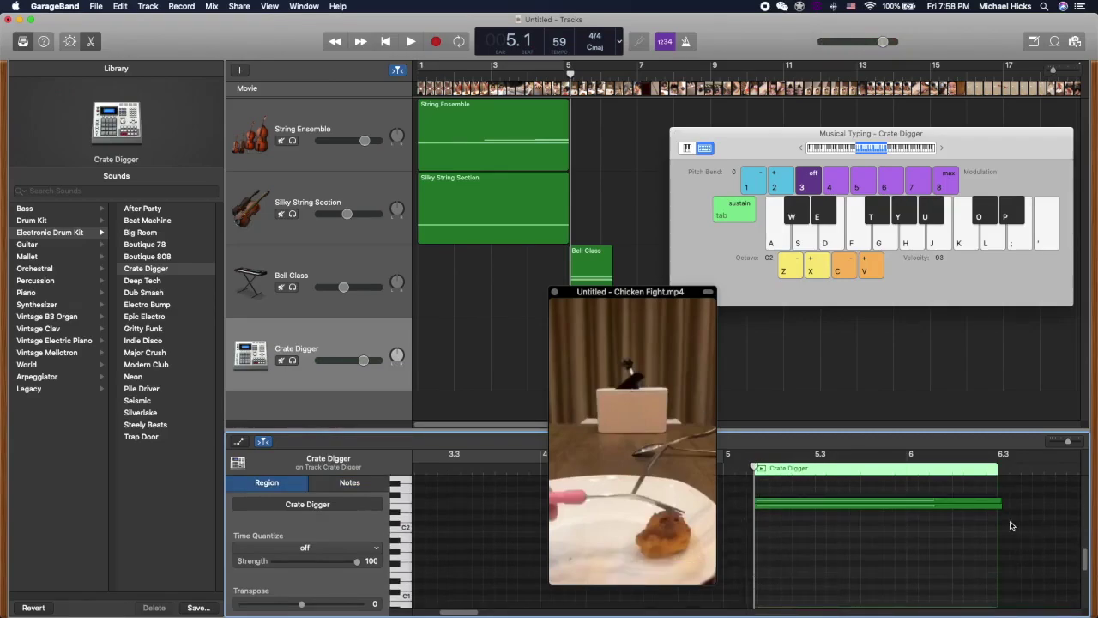
drag(1000, 500, 999, 504)
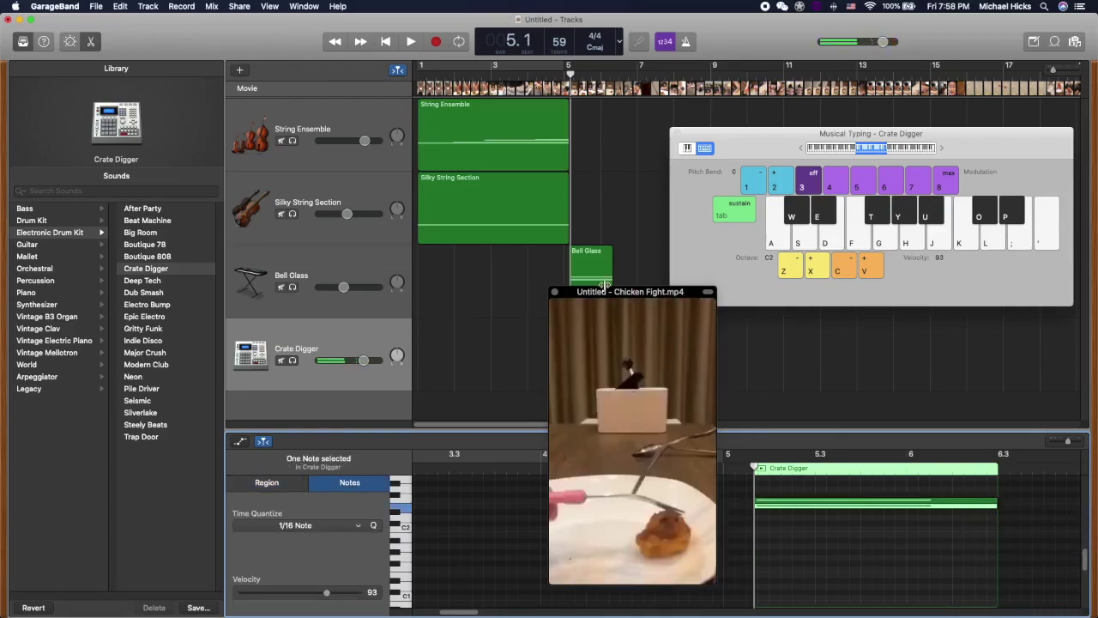
Trim the Bell Glass region's start to the playhead and shorten its chord notes to end within the region
drag(614, 295, 778, 120)
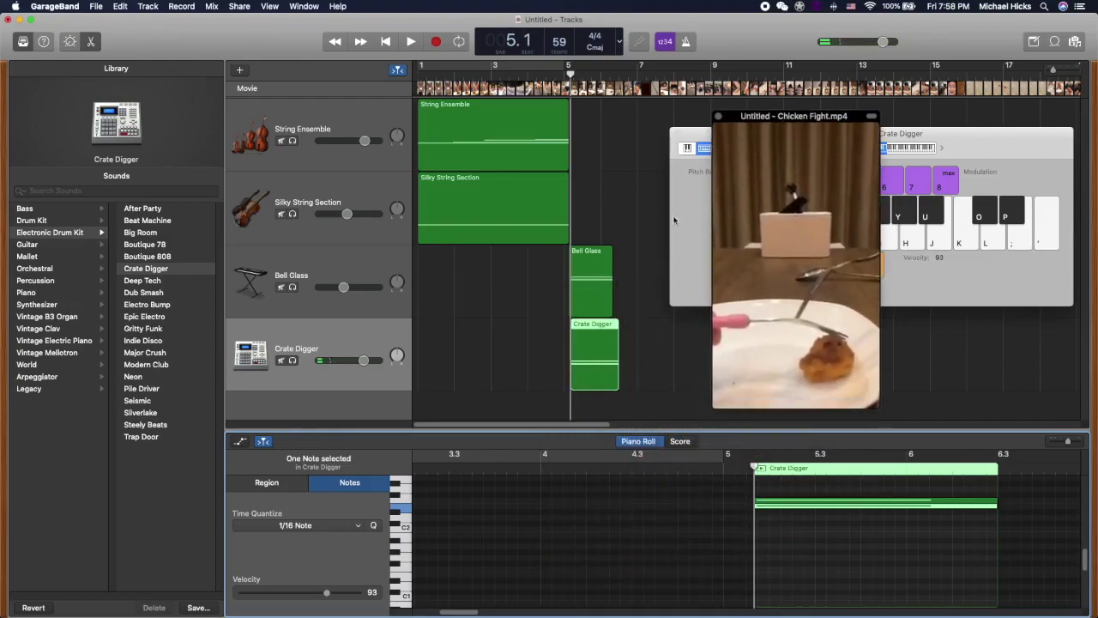
click(589, 283)
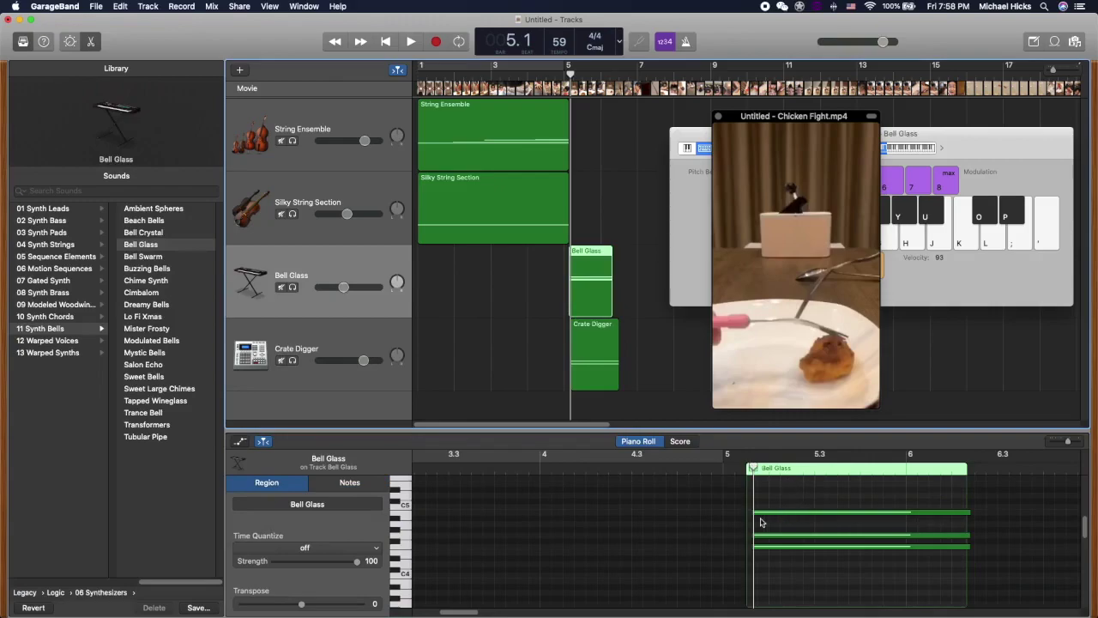
scroll(748, 590, down, 1)
drag(748, 589, 751, 590)
drag(968, 505, 963, 541)
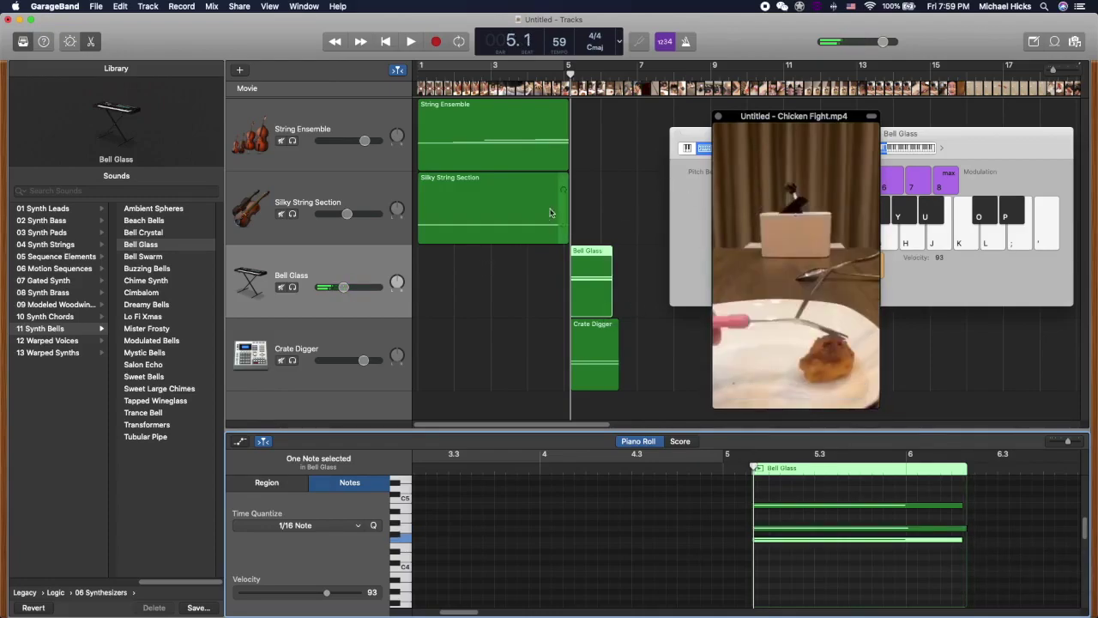
Play the arrangement against the movie from the beginning until just past bar 6
key(Return)
key(space)
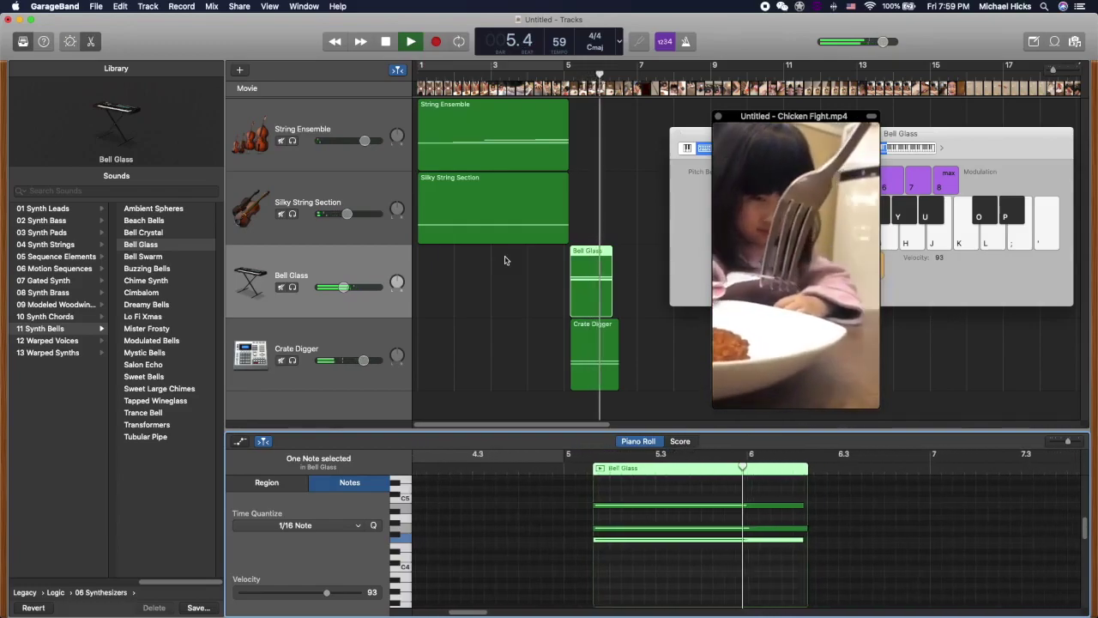
key(space)
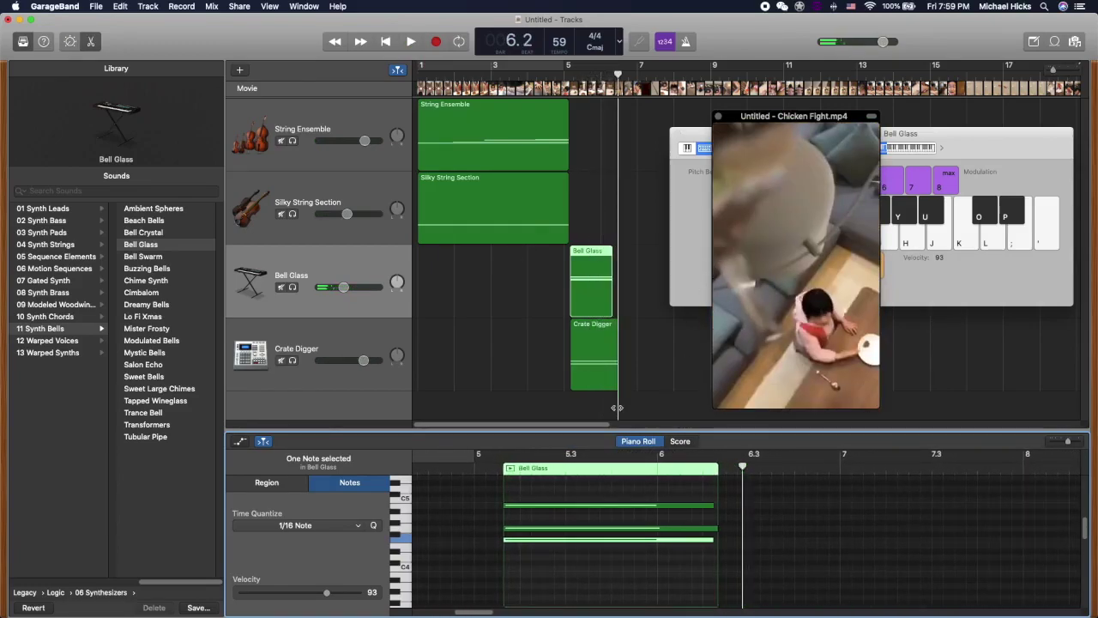
Shorten the Crate Digger region to end near the Bell Glass region, and trim its chord notes to the new end
drag(616, 370, 609, 375)
drag(803, 123, 750, 111)
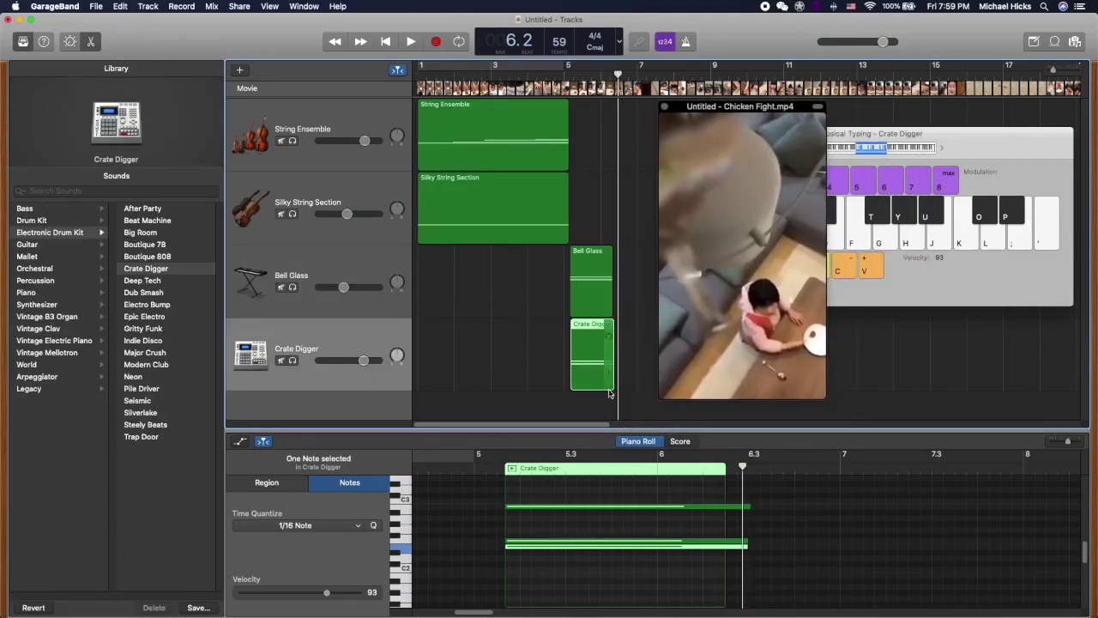
drag(748, 507, 722, 550)
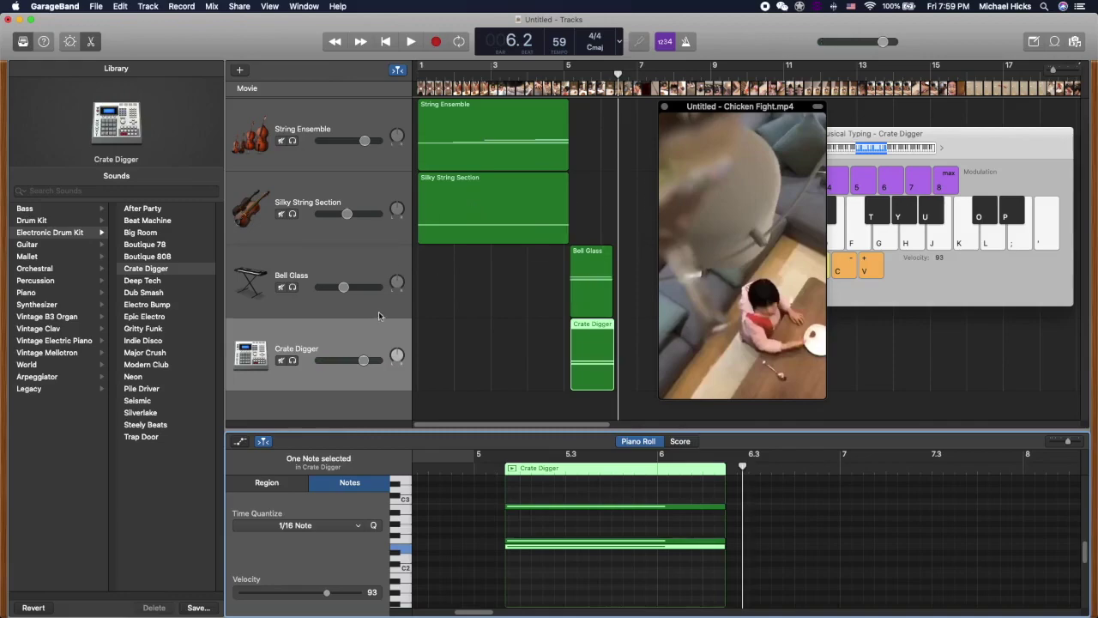
Select the Silky String Section track, close Musical Typing and show volume automation on the tracks
click(312, 190)
click(312, 189)
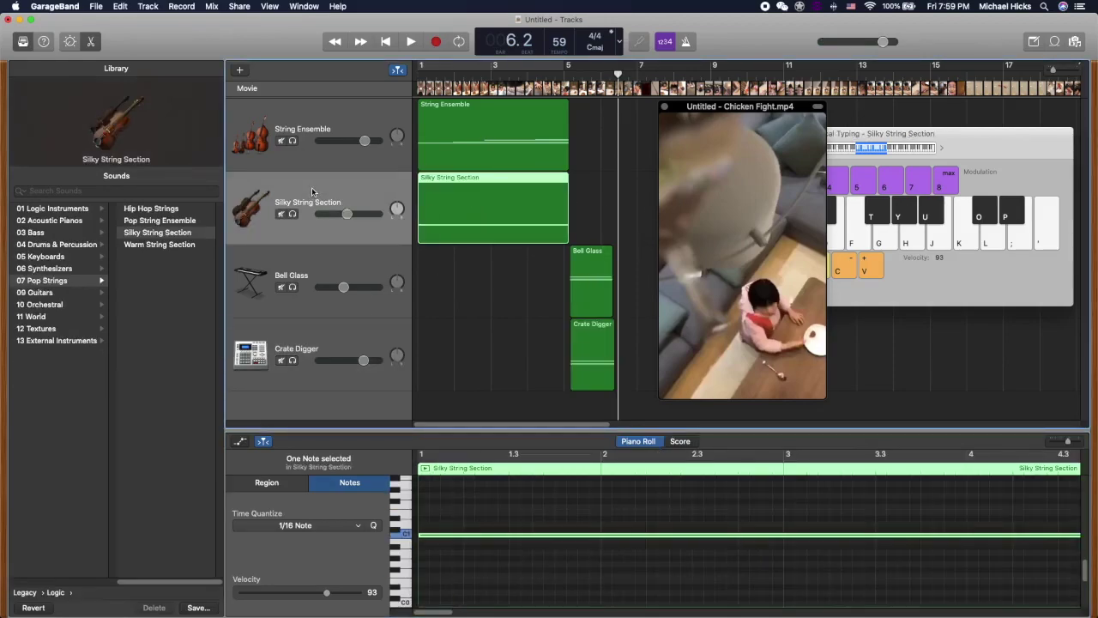
drag(760, 107, 823, 116)
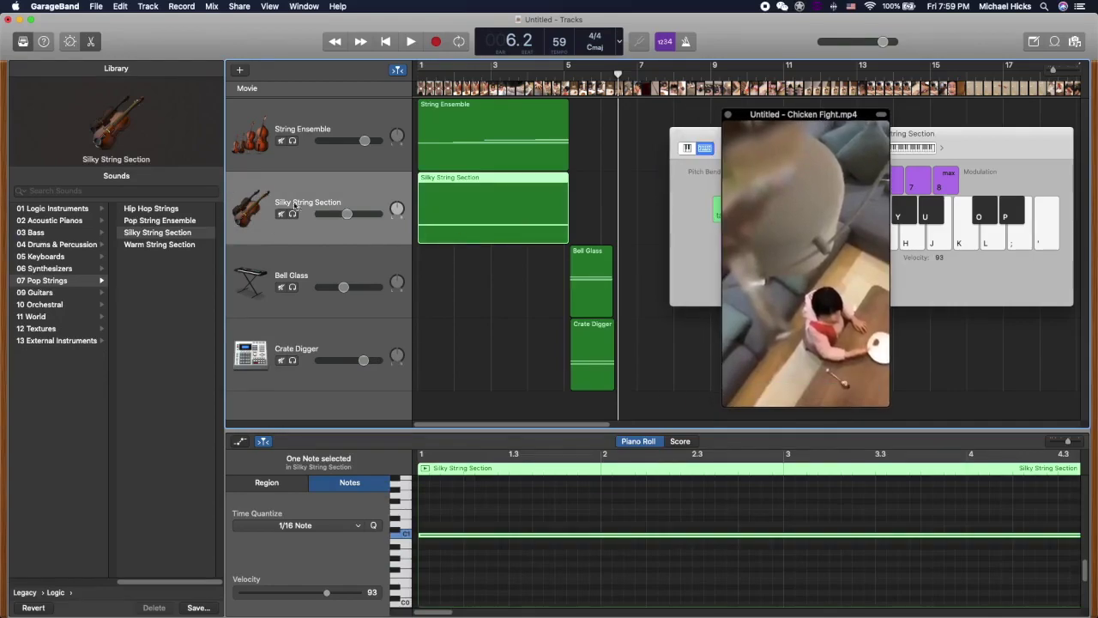
click(292, 8)
mouse_move(186, 8)
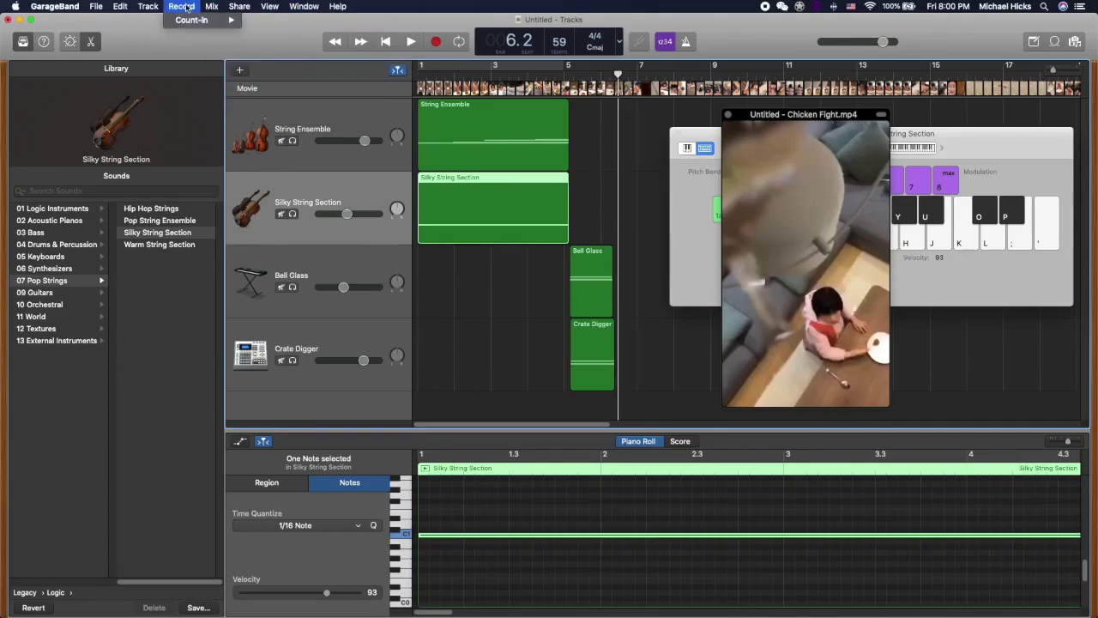
mouse_move(150, 7)
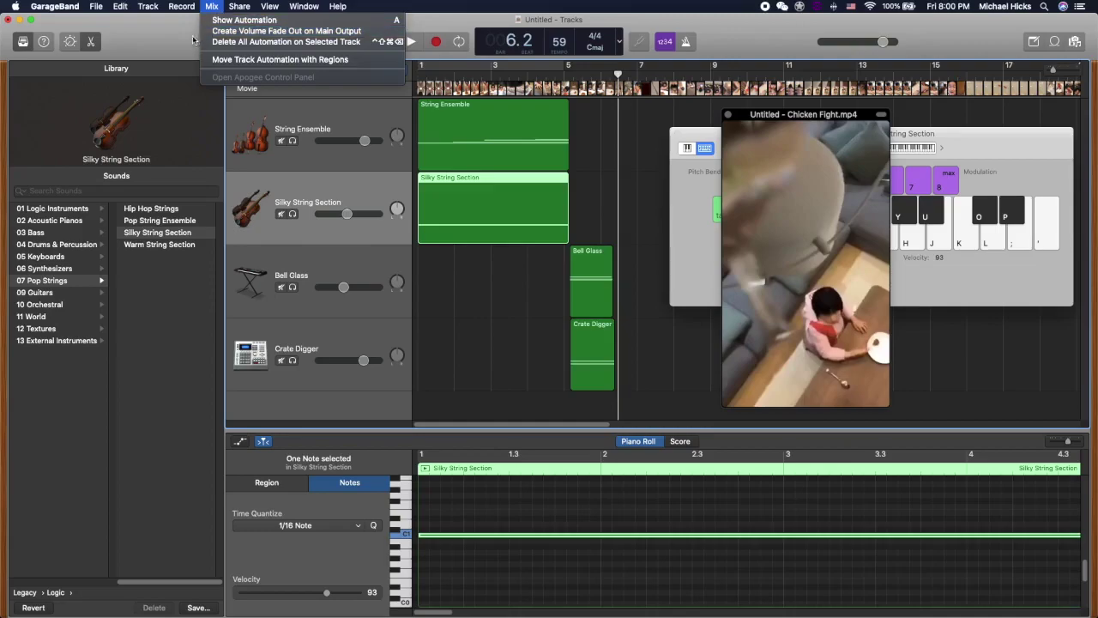
click(392, 23)
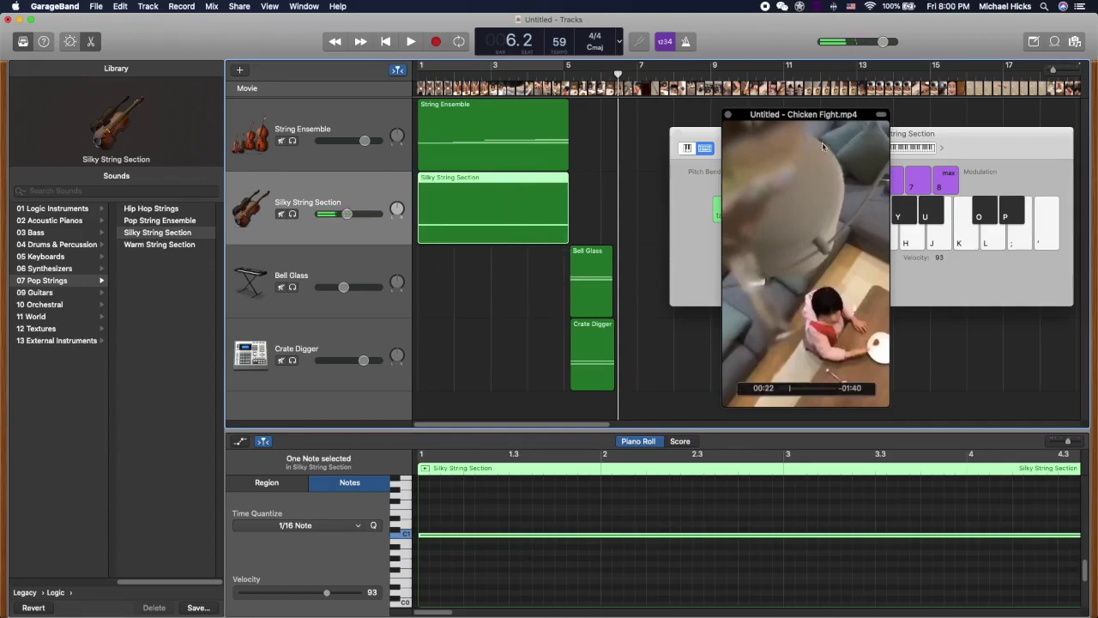
click(687, 143)
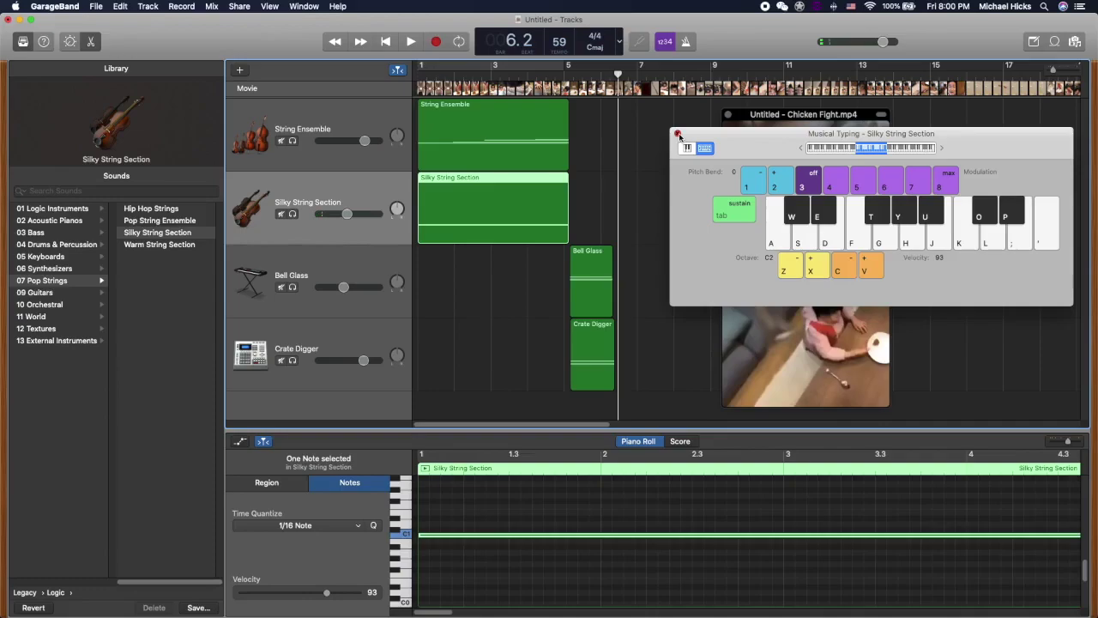
click(678, 136)
key(a)
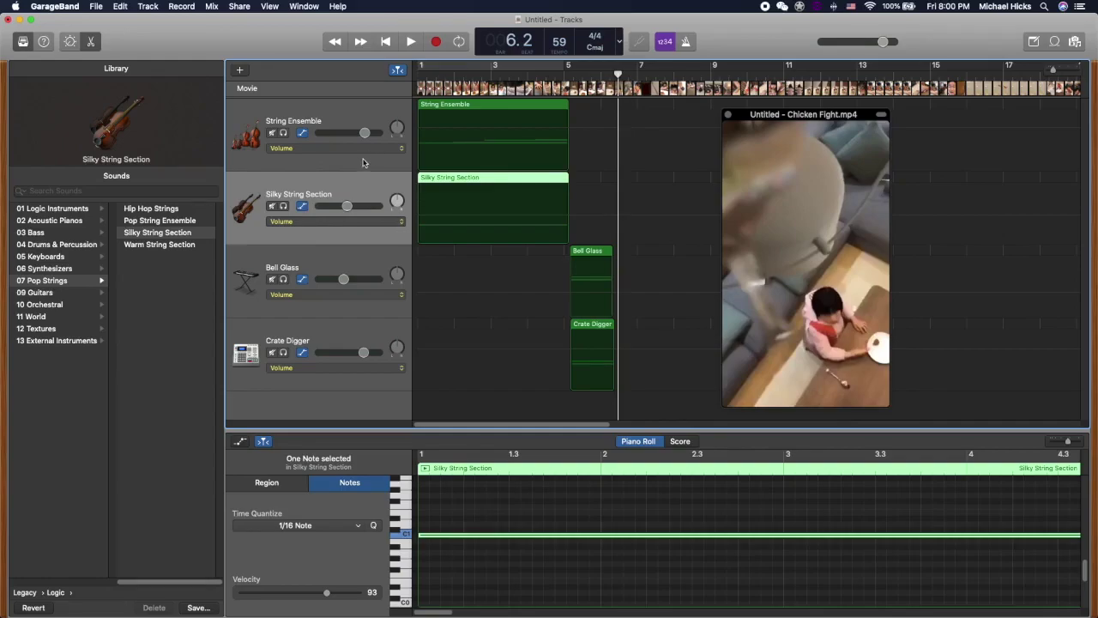
Draw a rising volume automation ramp across the Silky String Section region, from a low start to a louder point near bar 5
click(479, 223)
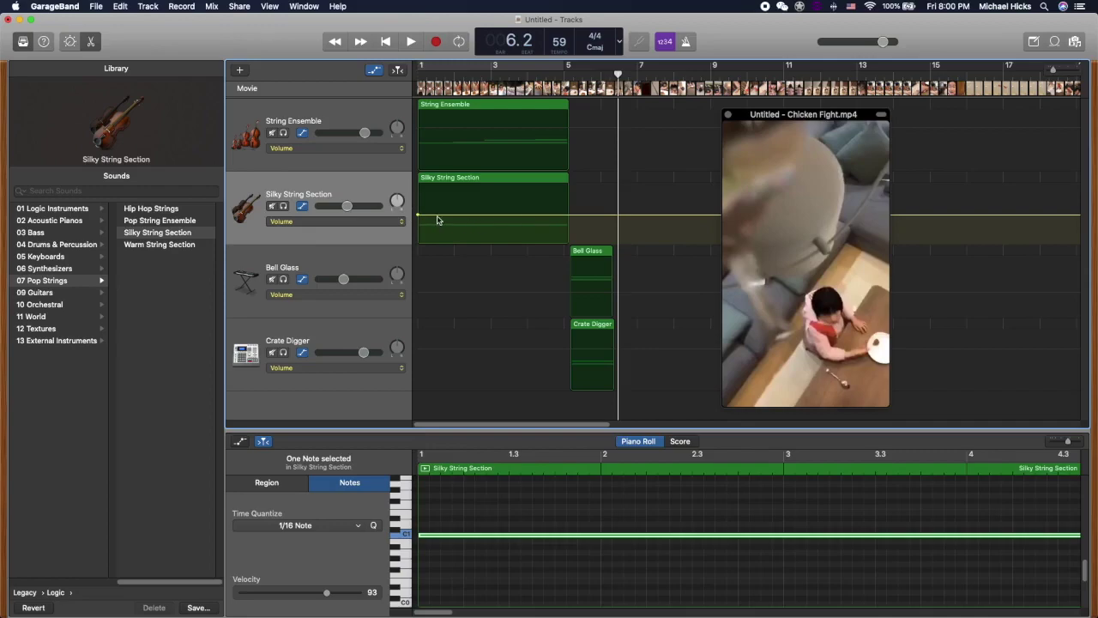
drag(484, 221, 486, 216)
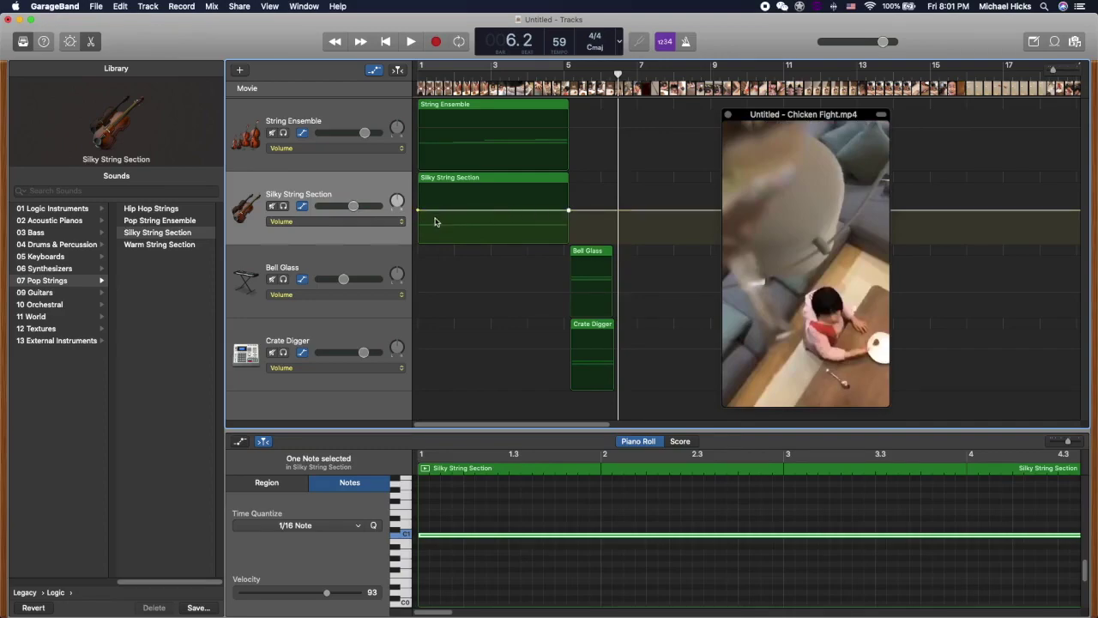
drag(418, 215, 418, 232)
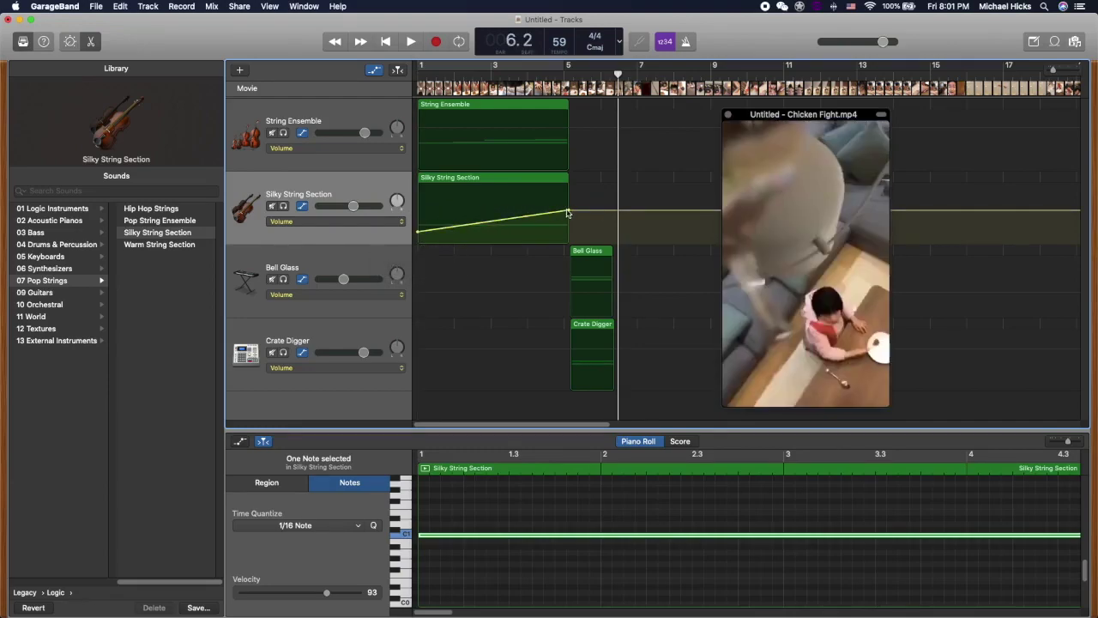
mouse_move(569, 213)
mouse_down()
mouse_move(502, 210)
mouse_move(567, 210)
mouse_up()
Solo the Silky String Section, play it from the beginning to bar 5, and raise its ending volume point slightly
drag(617, 76, 420, 117)
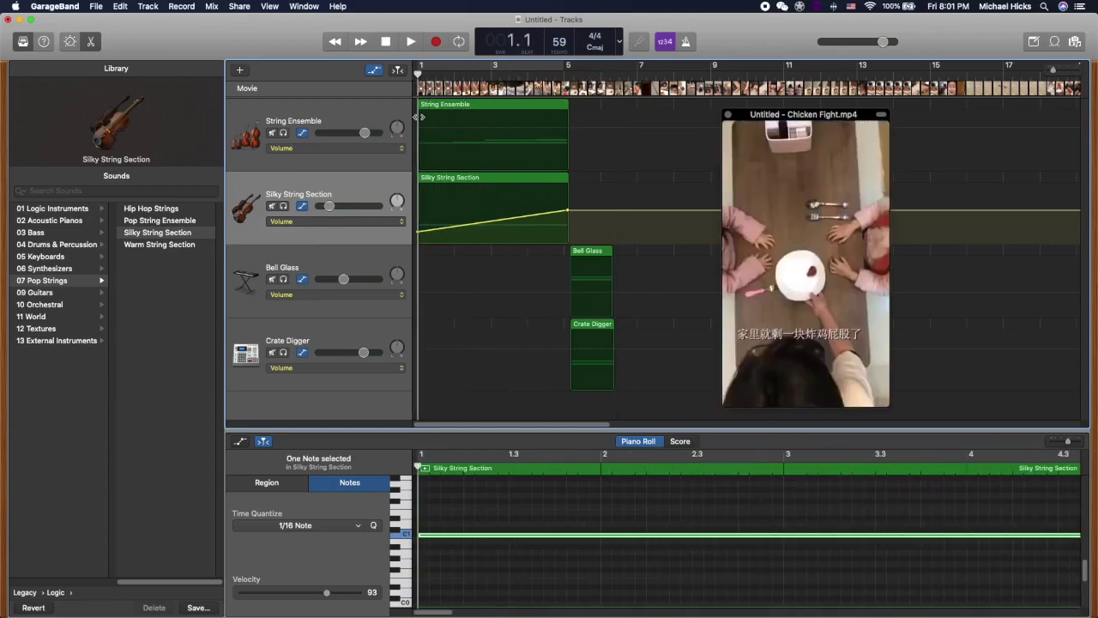
click(284, 207)
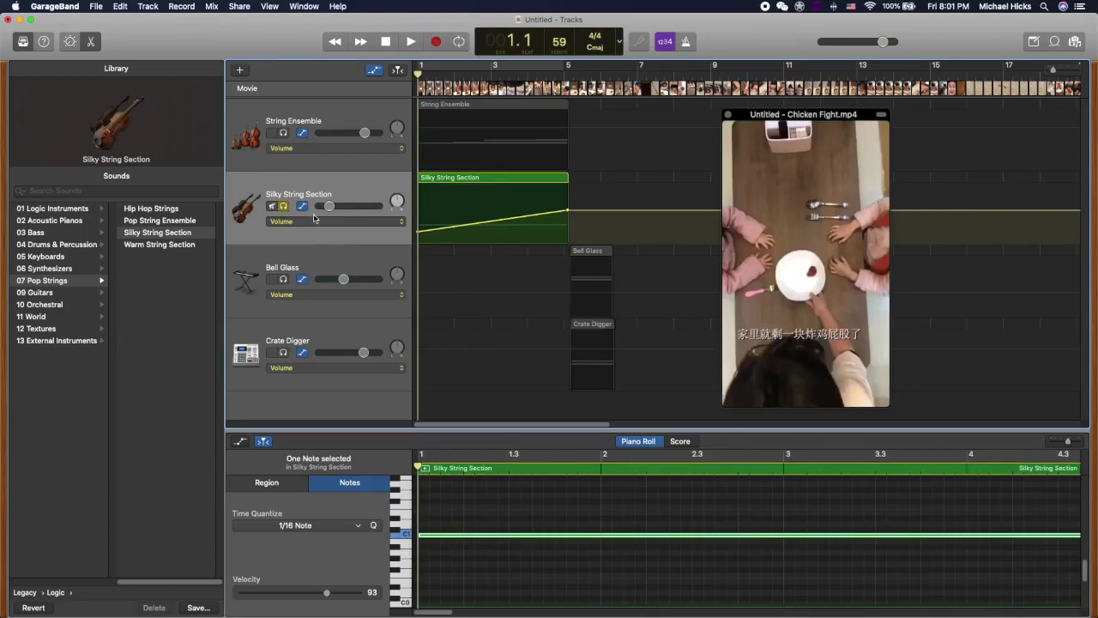
key(space)
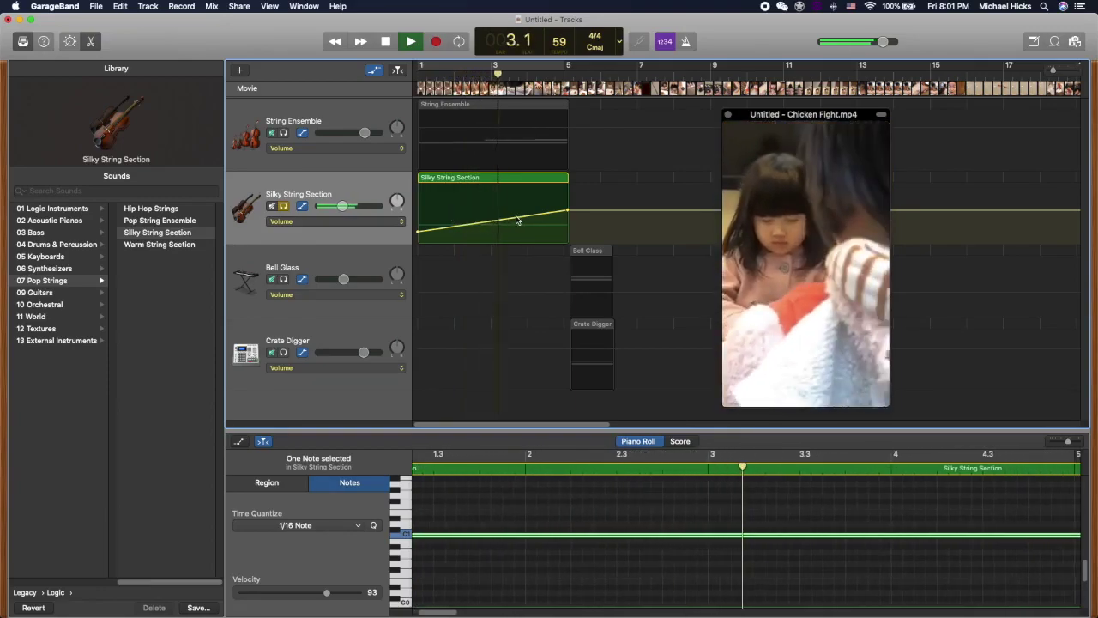
drag(566, 210, 566, 206)
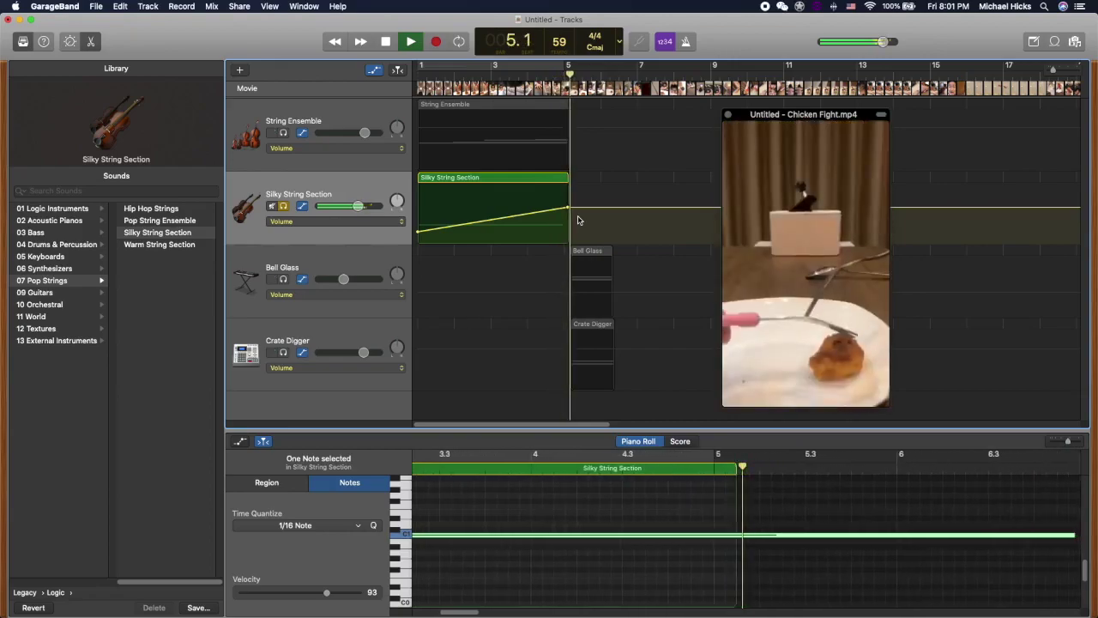
key(space)
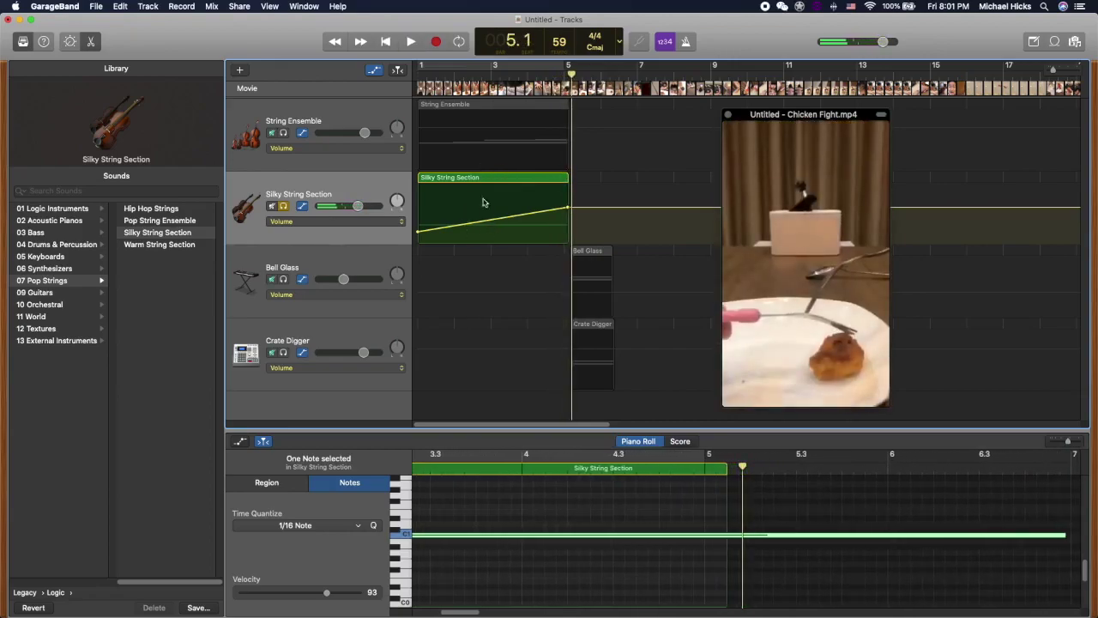
Unsolo the Silky String Section and add a rising volume automation ramp to the String Ensemble, peaking near bar 5
click(283, 207)
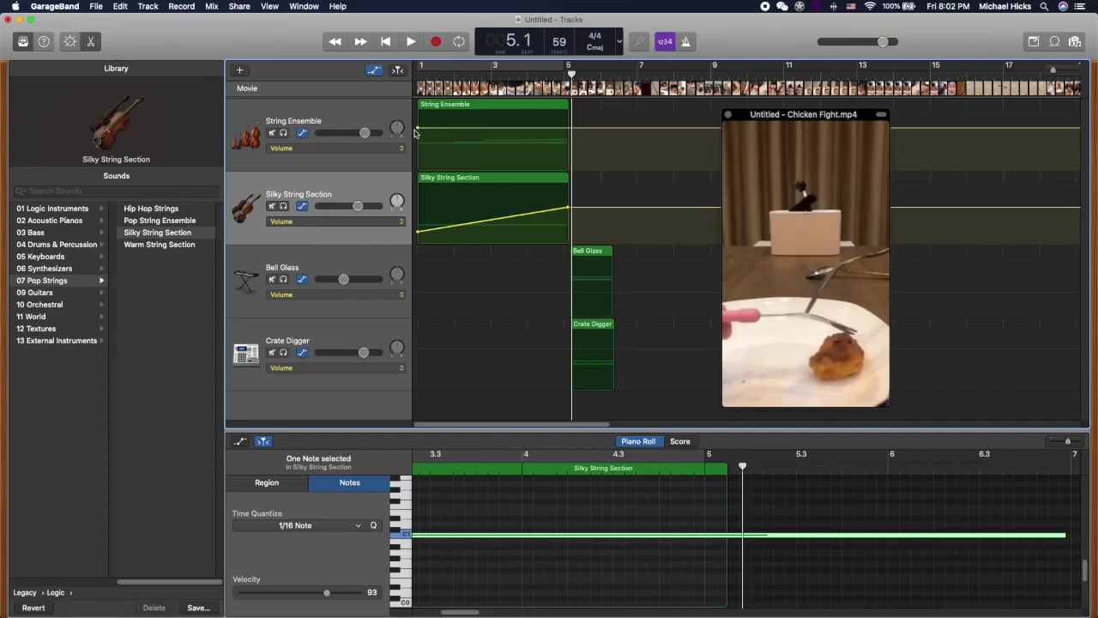
click(564, 129)
drag(565, 130, 566, 115)
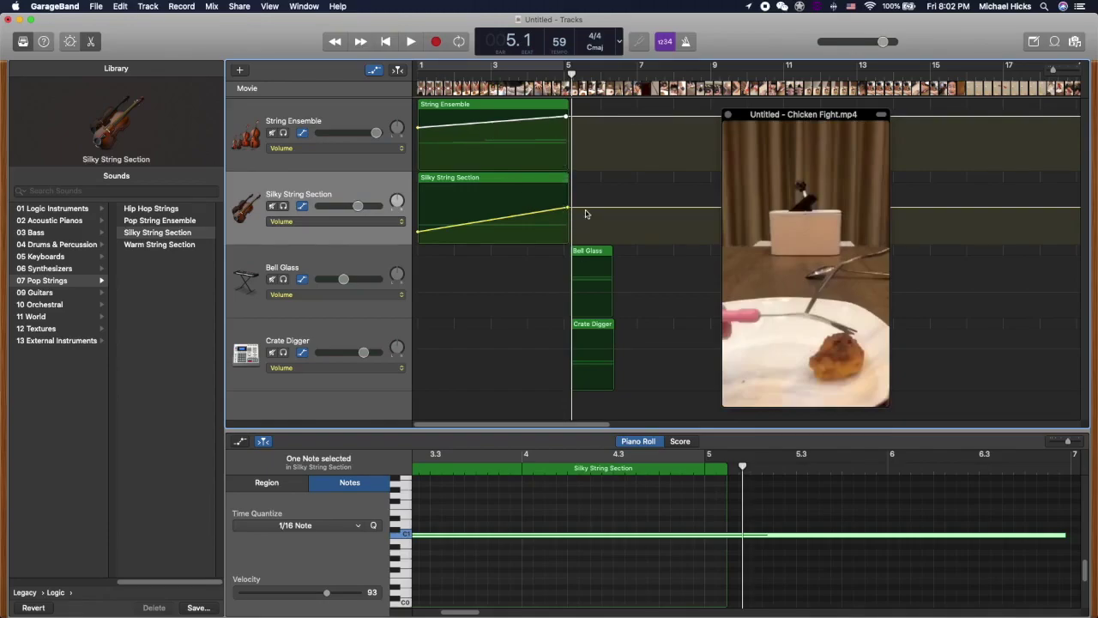
Raise the whole String Ensemble volume ramp slightly and play the score from the beginning past bar 5
key(Return)
key(space)
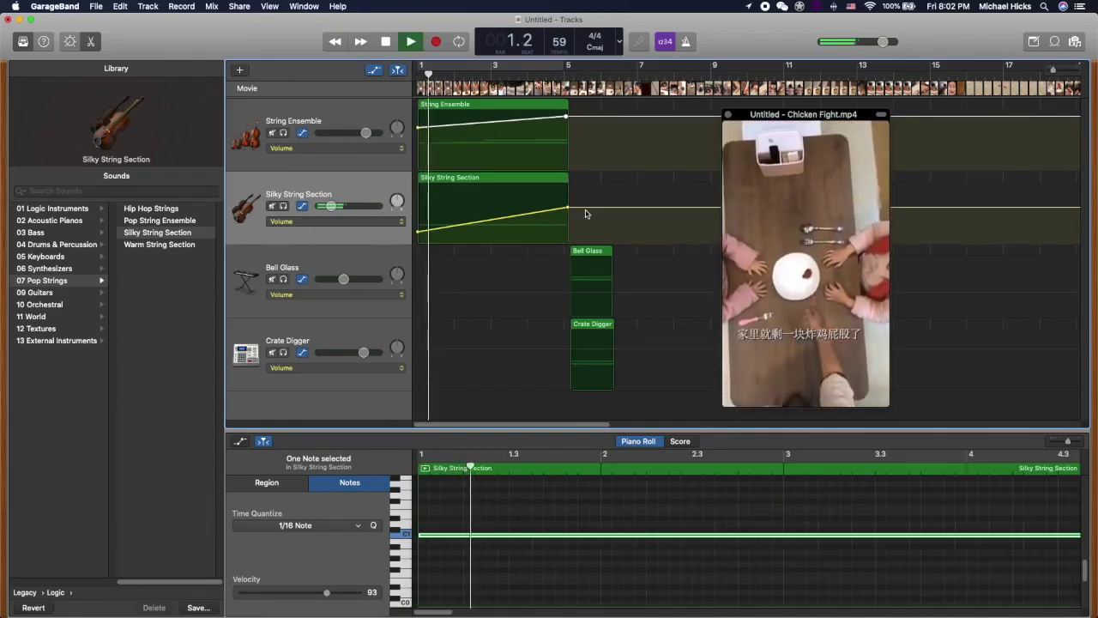
key(space)
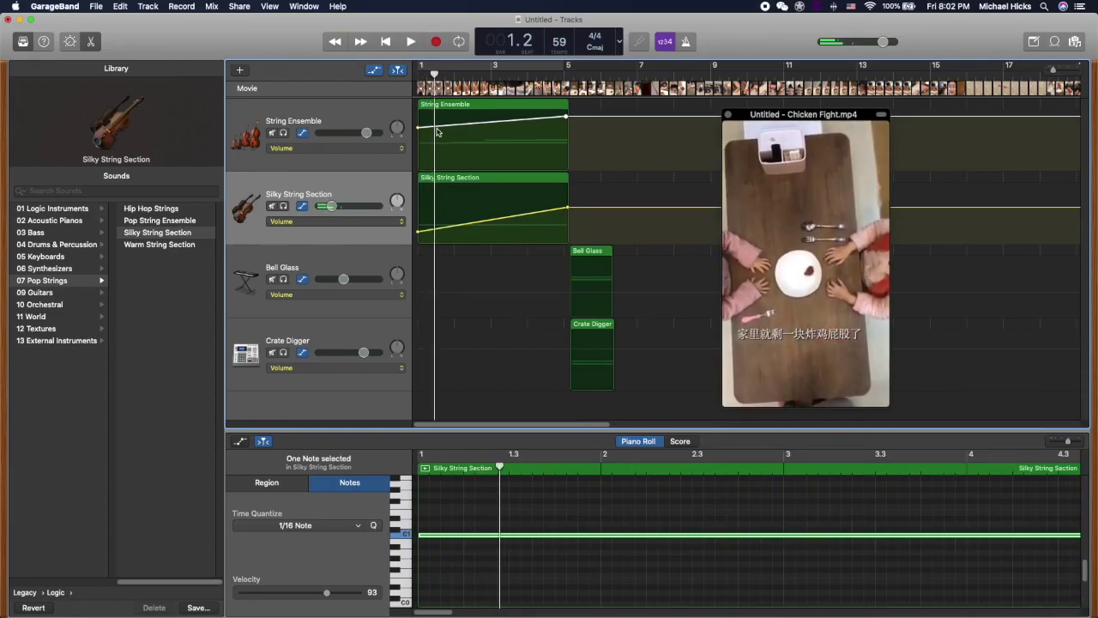
drag(427, 131, 426, 125)
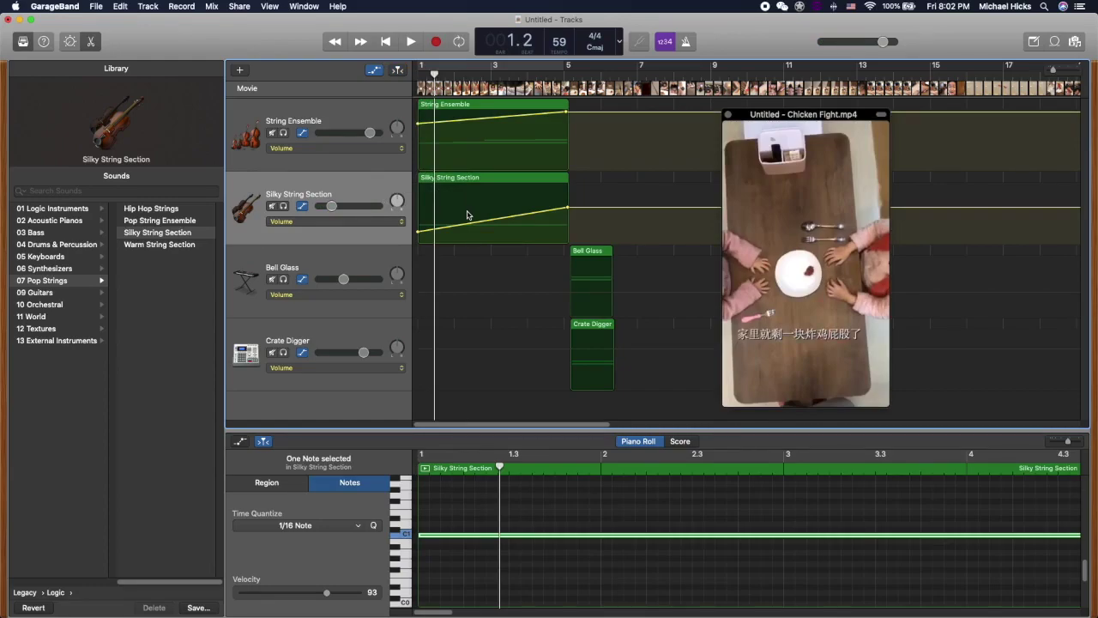
key(Return)
key(space)
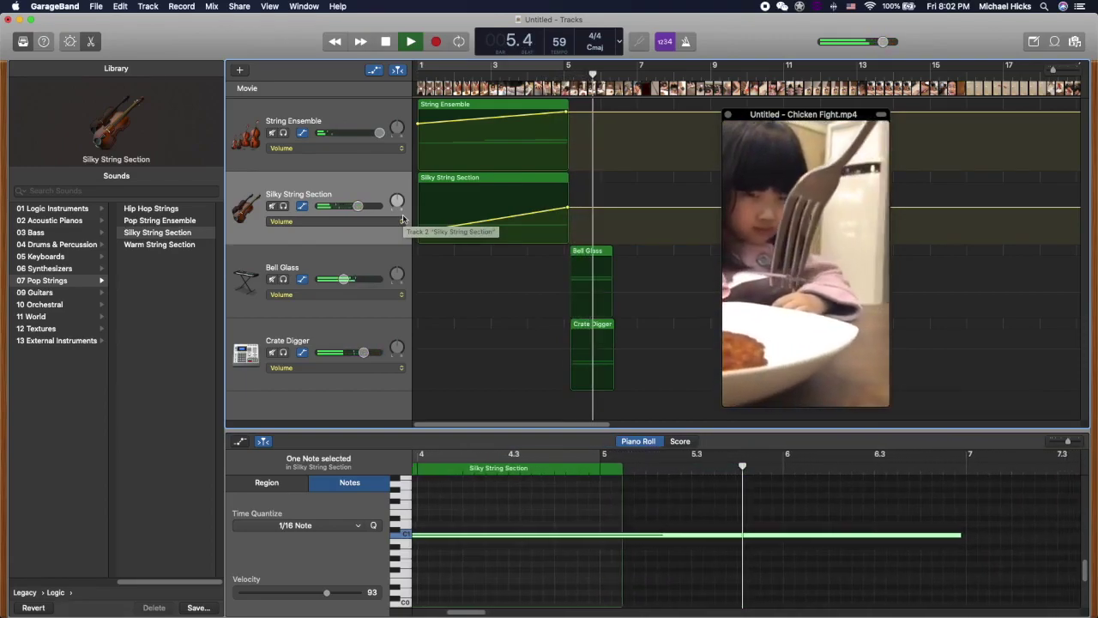
key(space)
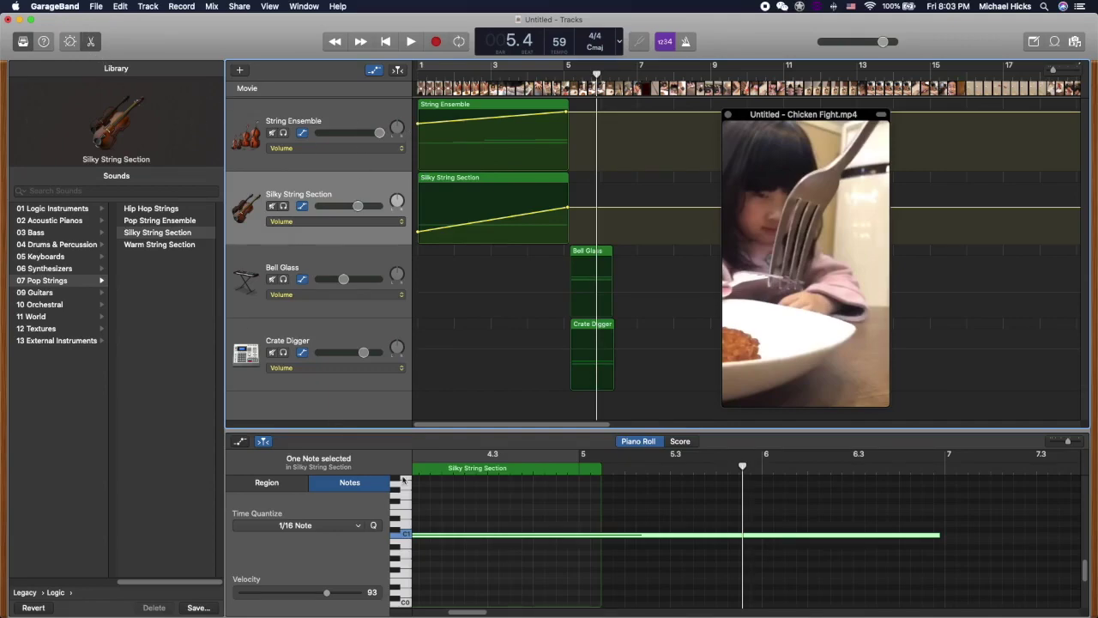
Enlarge the piano roll editor and shorten the Silky String Section note to the region's end just after bar 5
drag(429, 429, 429, 388)
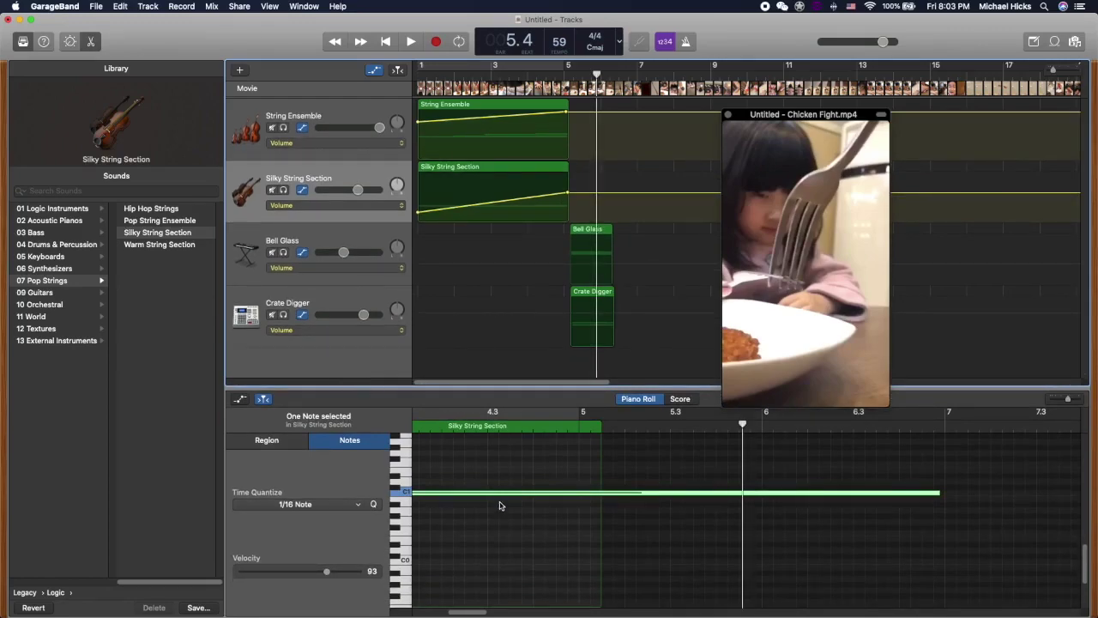
click(489, 471)
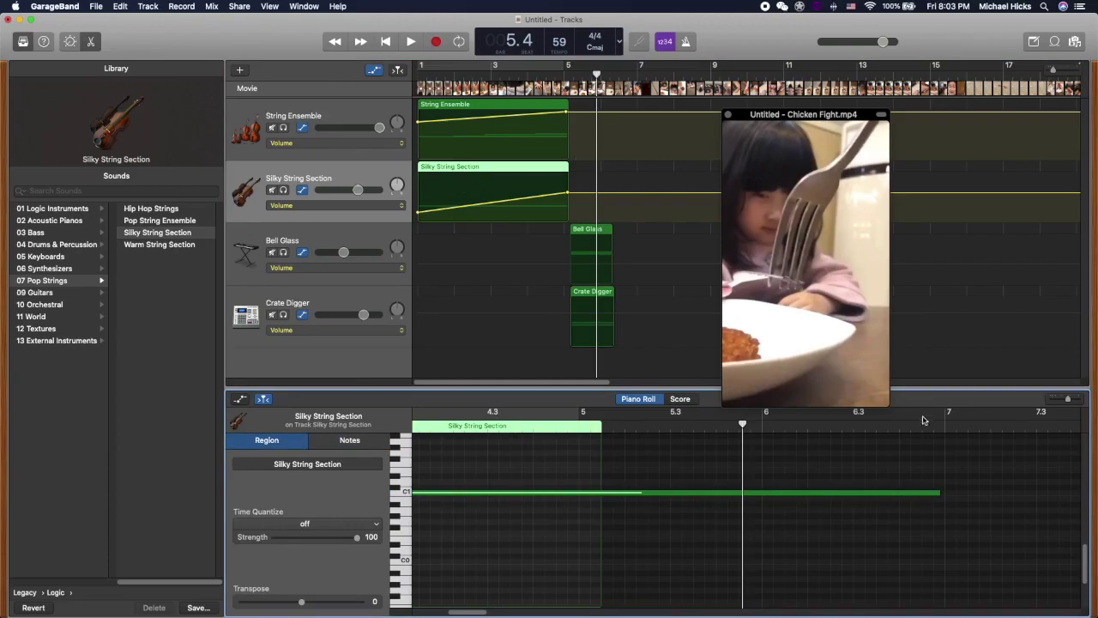
drag(939, 494, 598, 495)
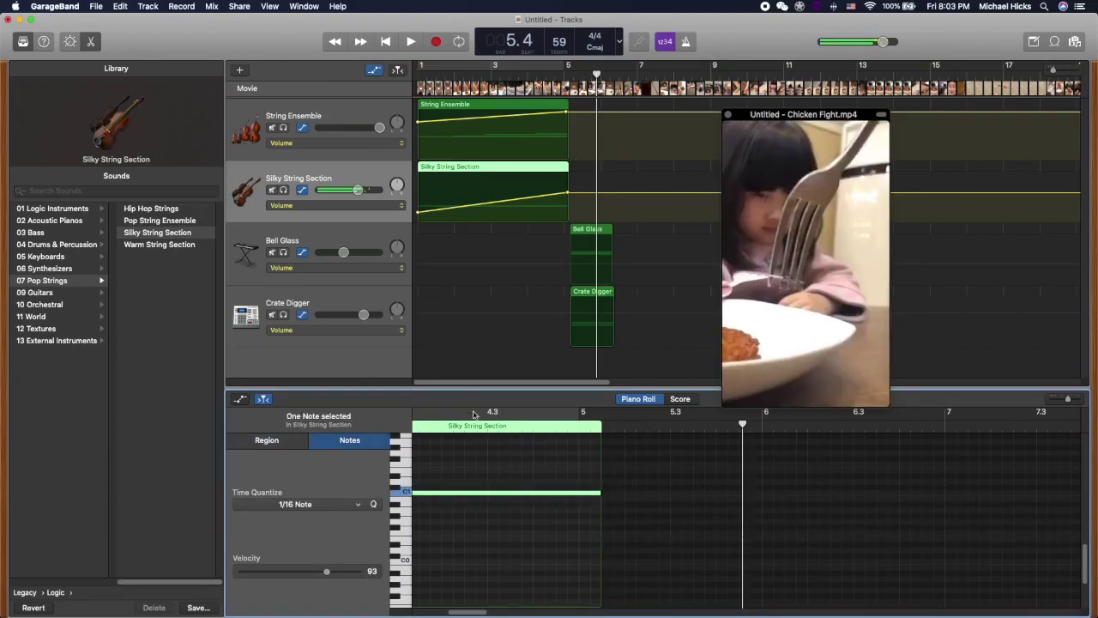
Show the String Ensemble notes in the piano roll and trim the start of the lowest note to bar 1
click(467, 142)
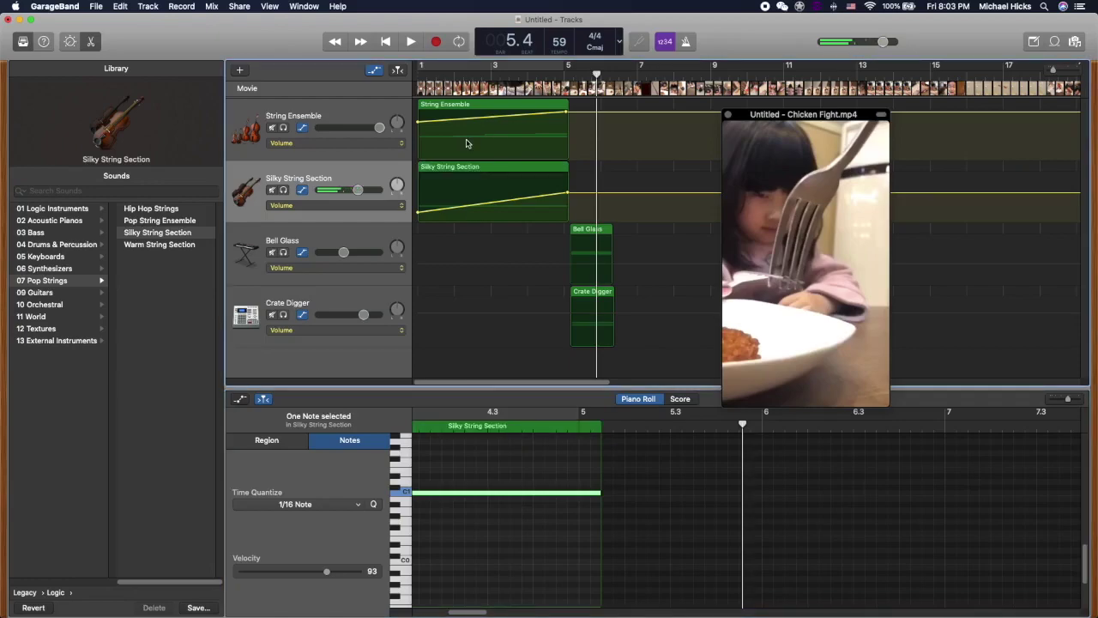
click(370, 110)
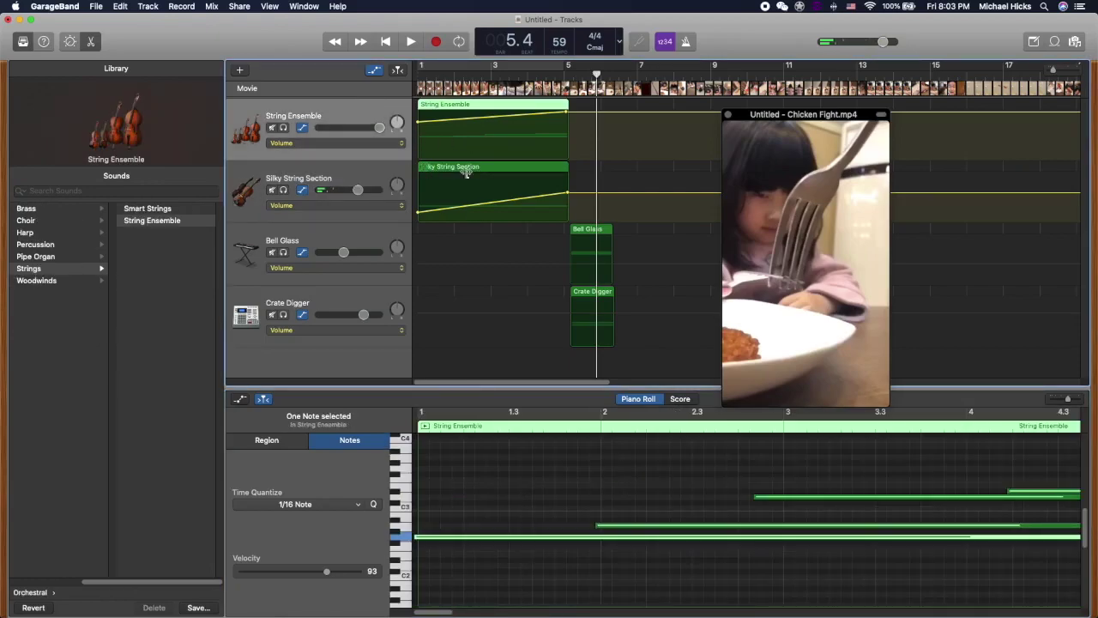
click(432, 611)
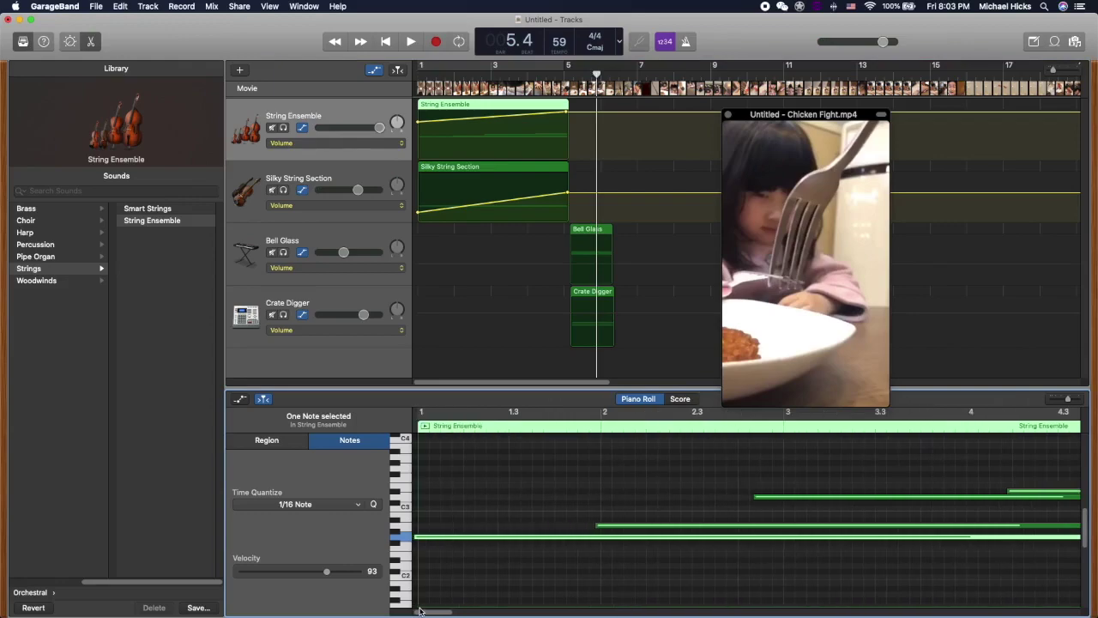
mouse_move(412, 533)
click(415, 538)
Play the strings from the beginning into bar 4 and listen to how the String Ensemble notes build up
key(Return)
key(space)
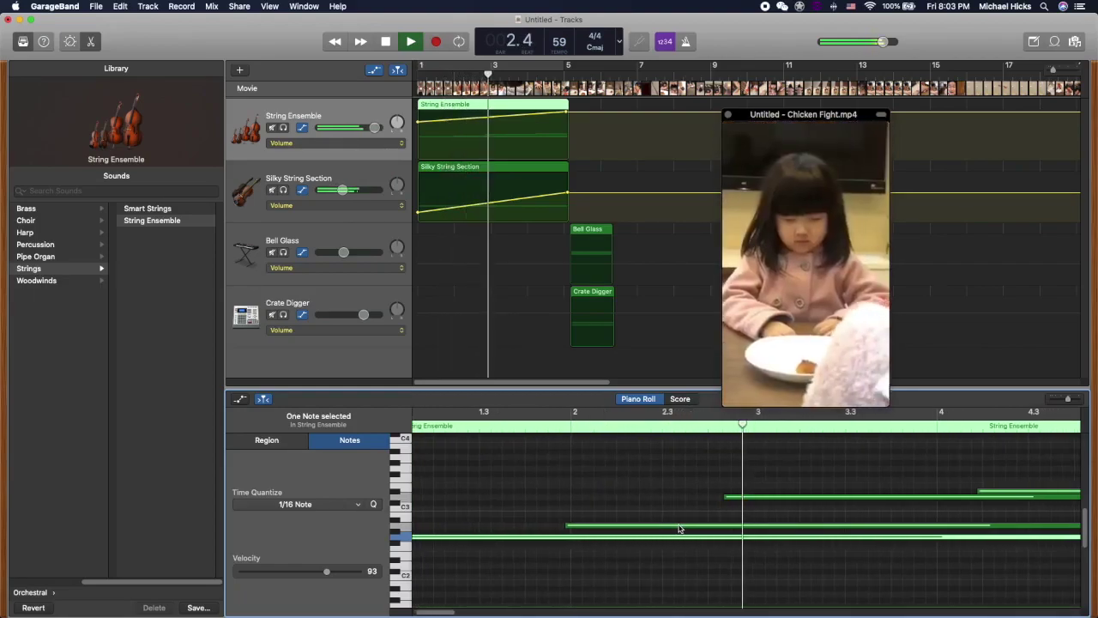
mouse_move(677, 530)
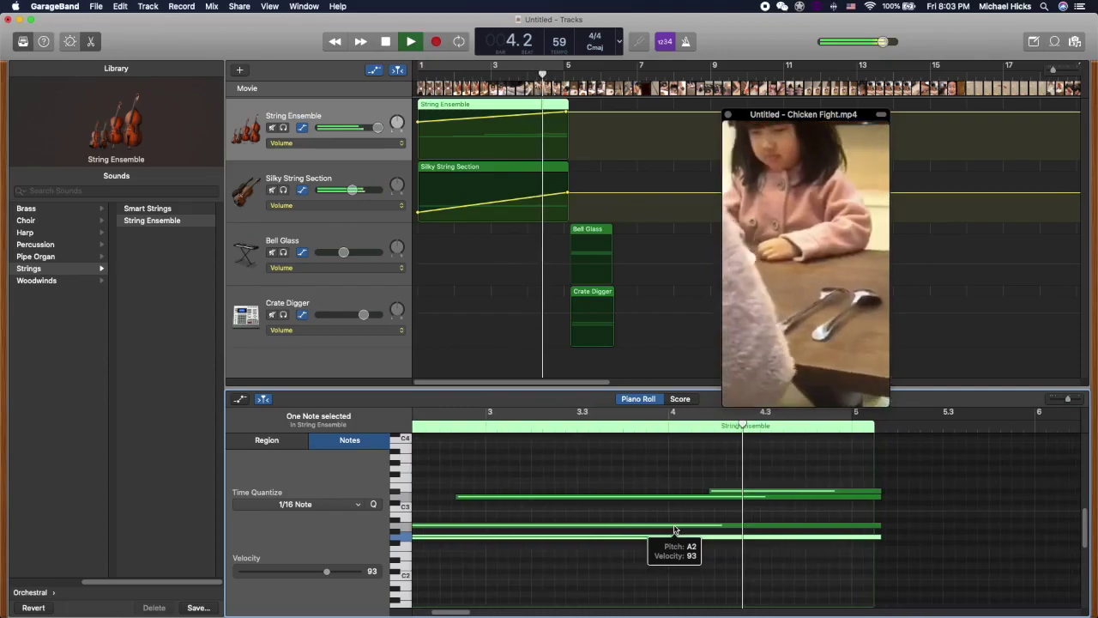
key(space)
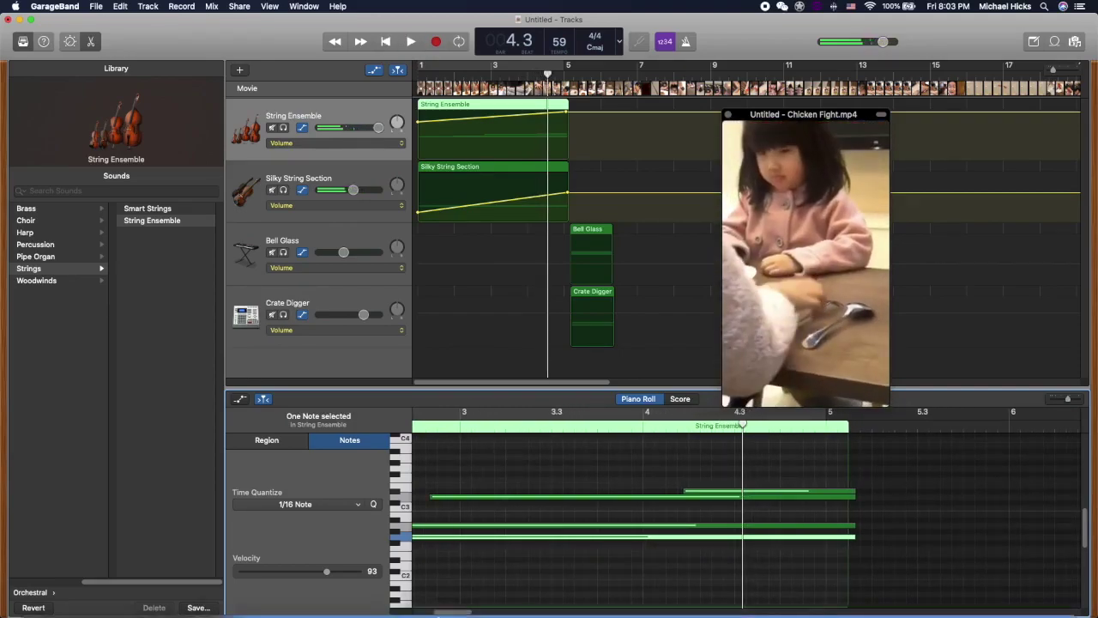
Trim the ends of the overhanging String Ensemble notes to the region's end just after bar 5
drag(461, 613, 447, 591)
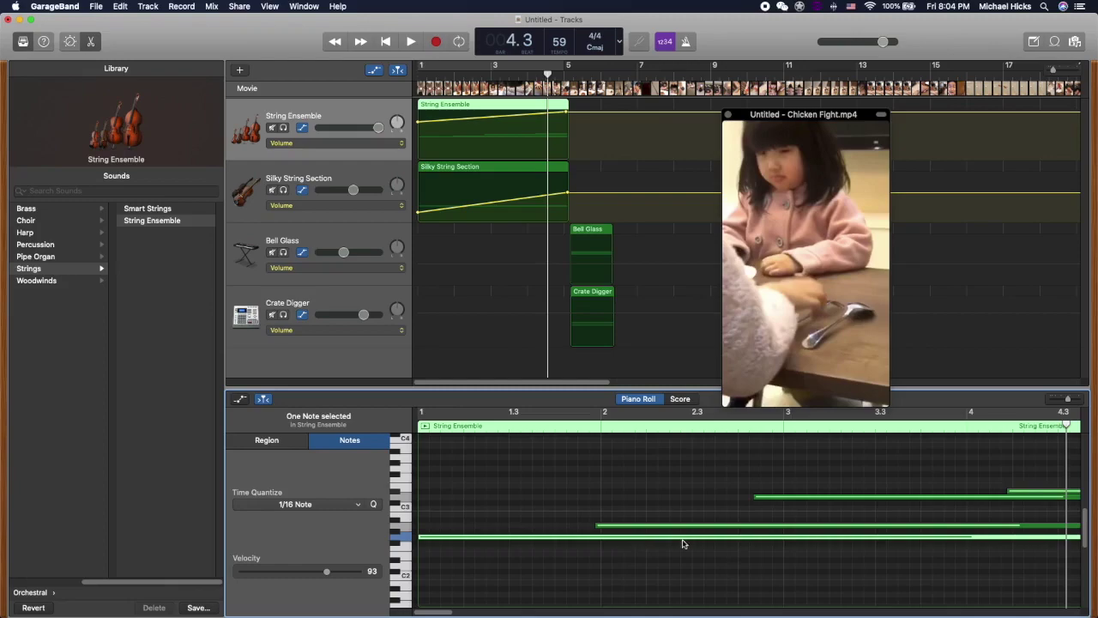
mouse_move(638, 540)
drag(444, 612, 469, 612)
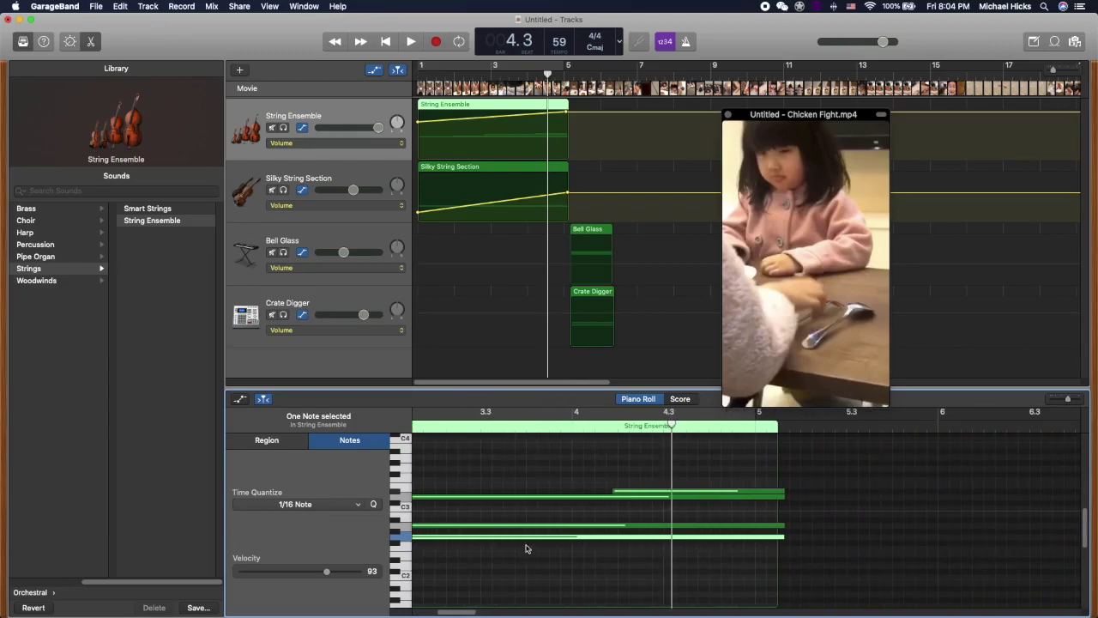
click(548, 539)
mouse_move(330, 575)
mouse_down()
mouse_move(363, 580)
mouse_move(292, 582)
mouse_move(333, 580)
mouse_up()
click(851, 538)
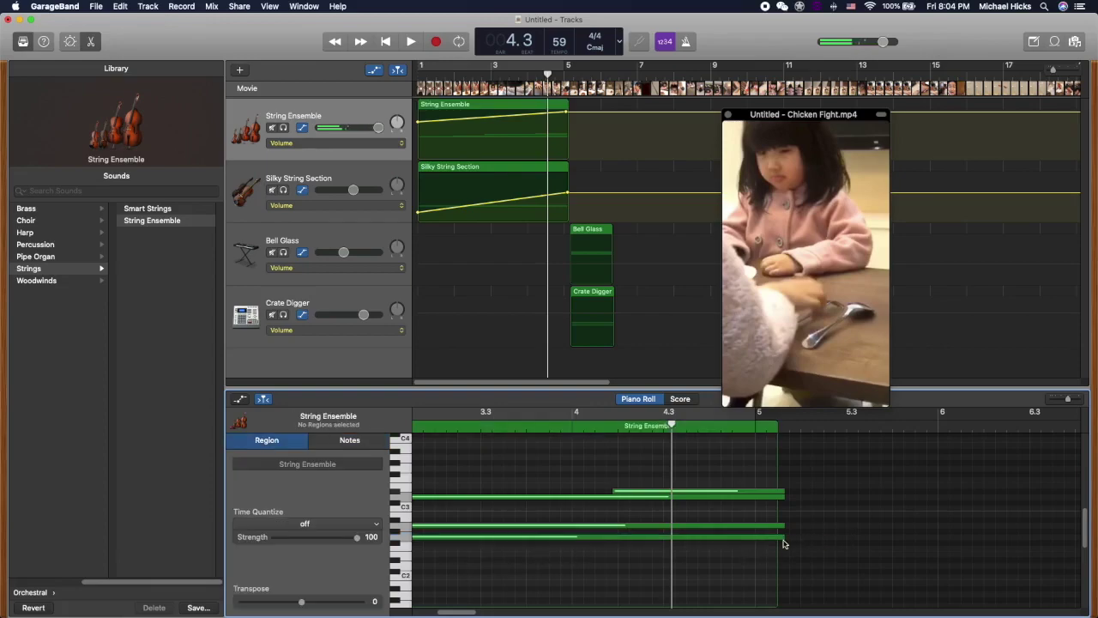
mouse_move(784, 543)
mouse_down()
mouse_move(782, 528)
mouse_move(773, 537)
mouse_up()
drag(784, 495, 777, 498)
click(774, 490)
click(773, 491)
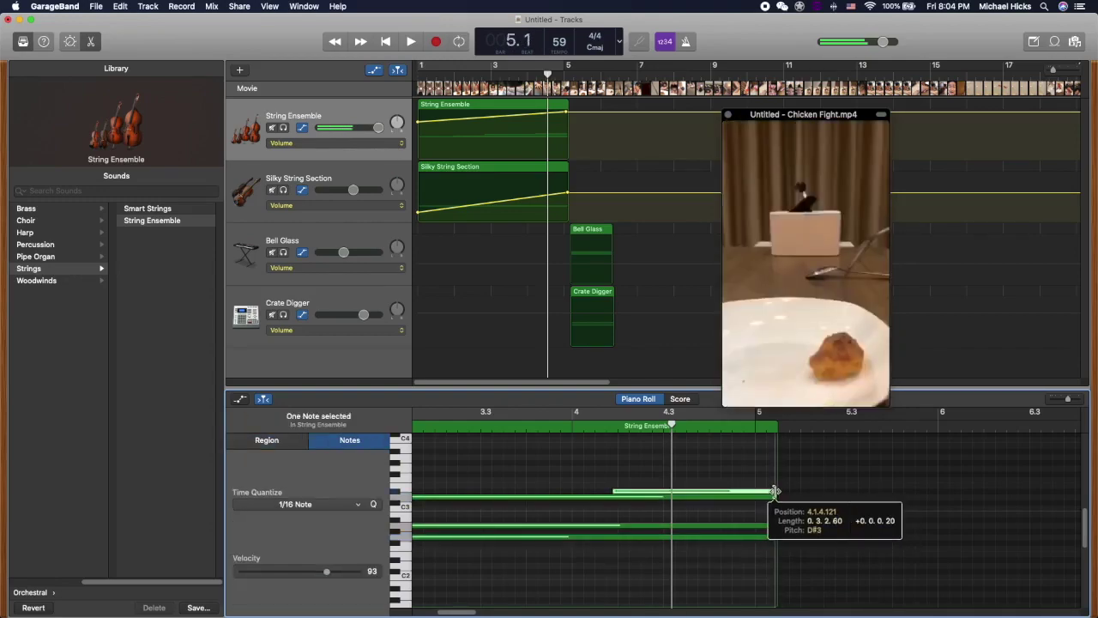
drag(772, 535, 777, 536)
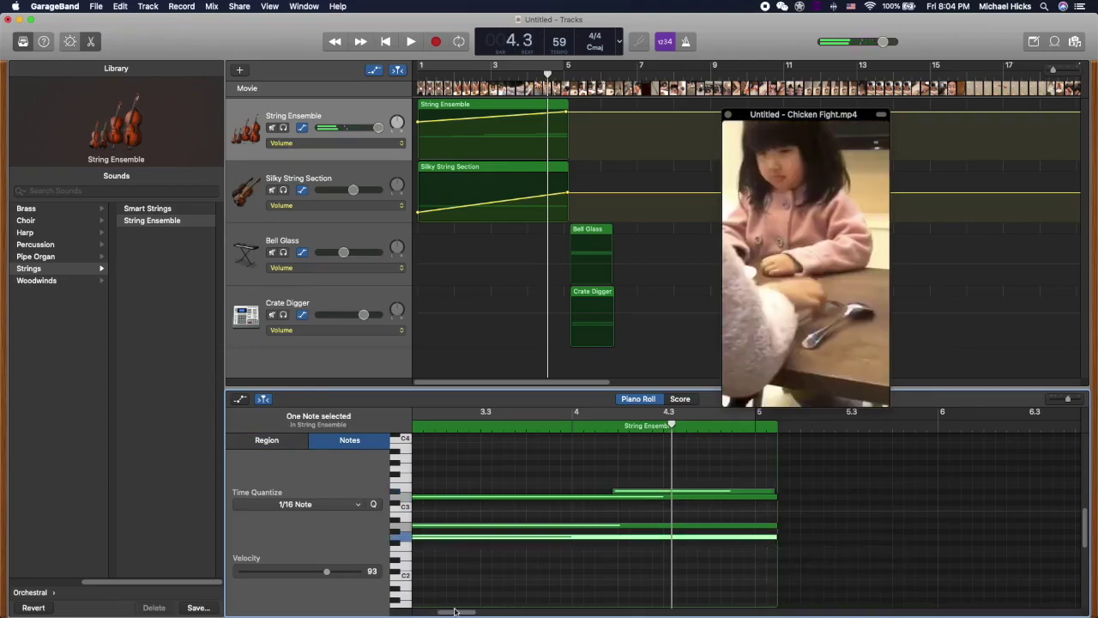
Raise the velocity of the highest String Ensemble note, which enters just after bar 4, to 126
drag(457, 613, 432, 613)
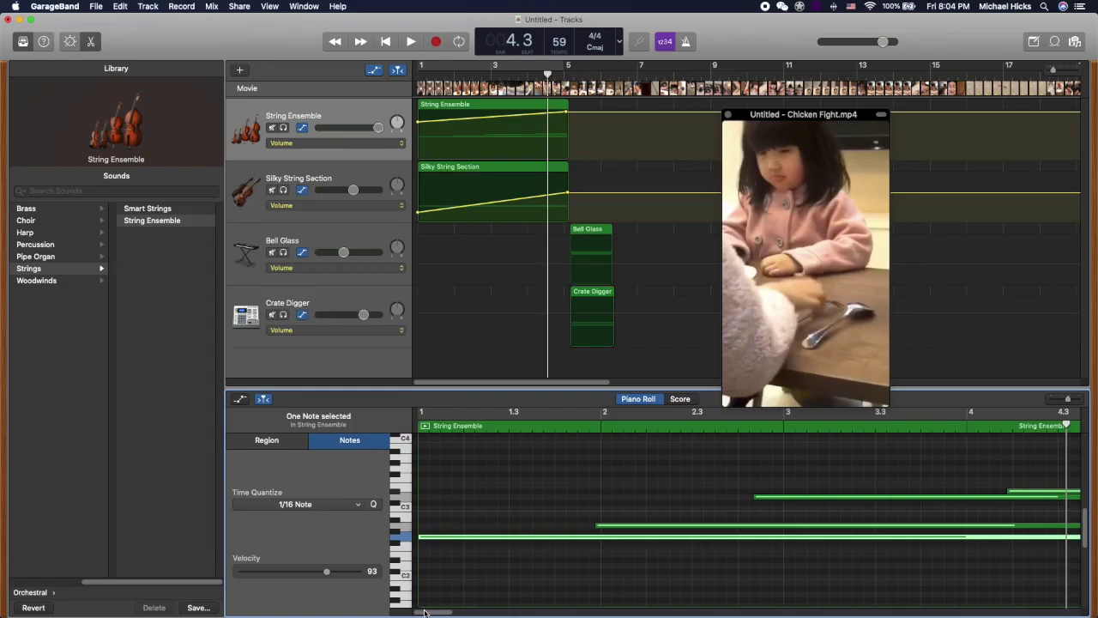
drag(431, 613, 433, 613)
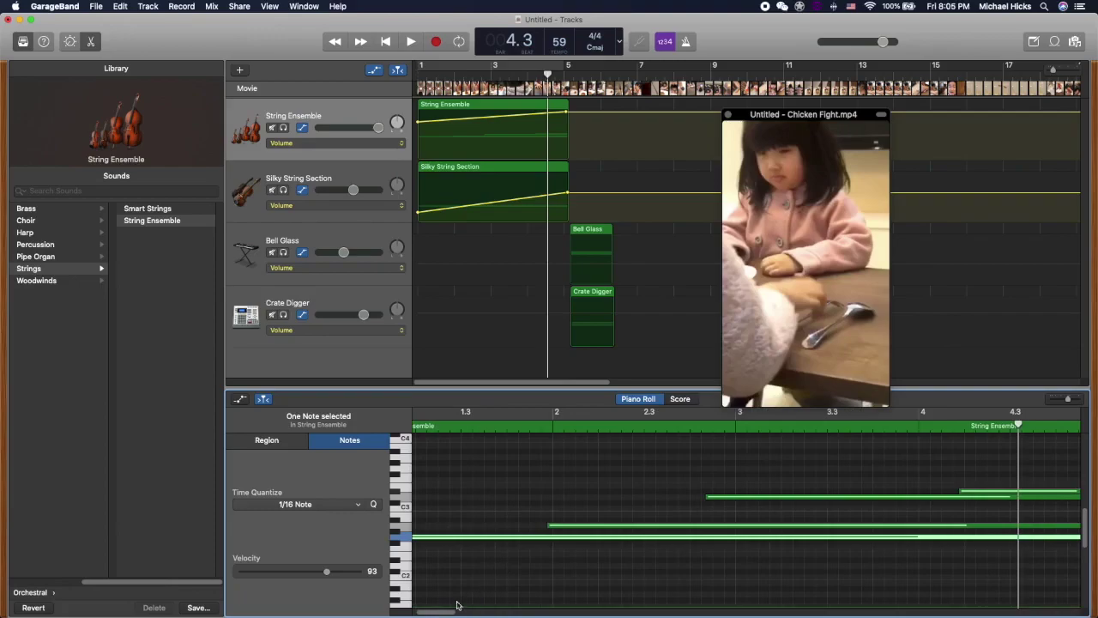
drag(444, 611, 466, 602)
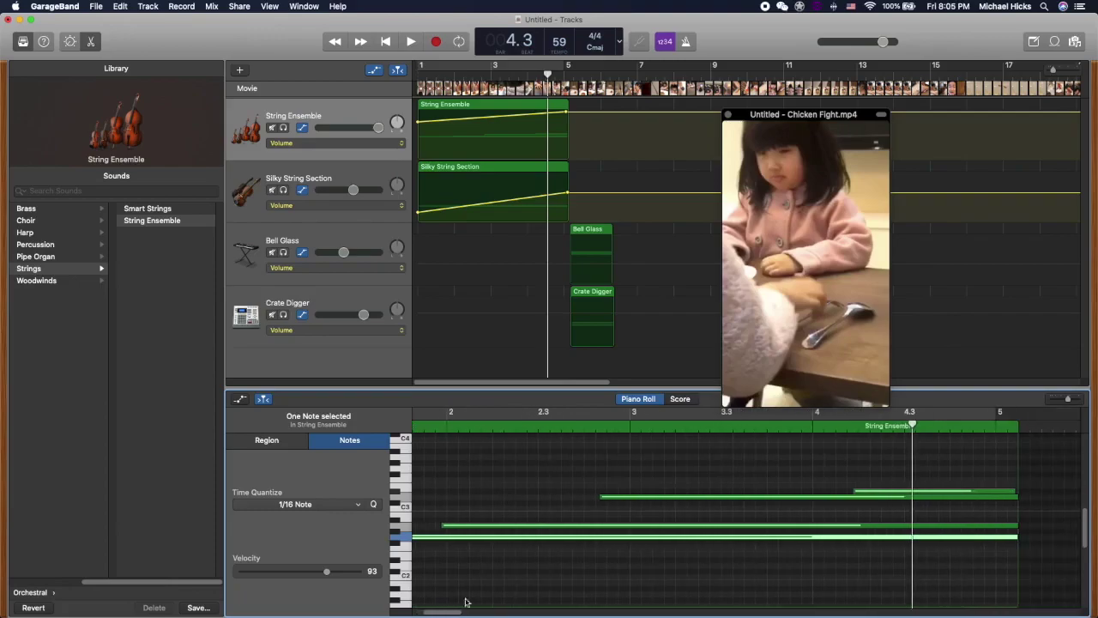
click(869, 495)
click(327, 572)
drag(327, 575, 357, 576)
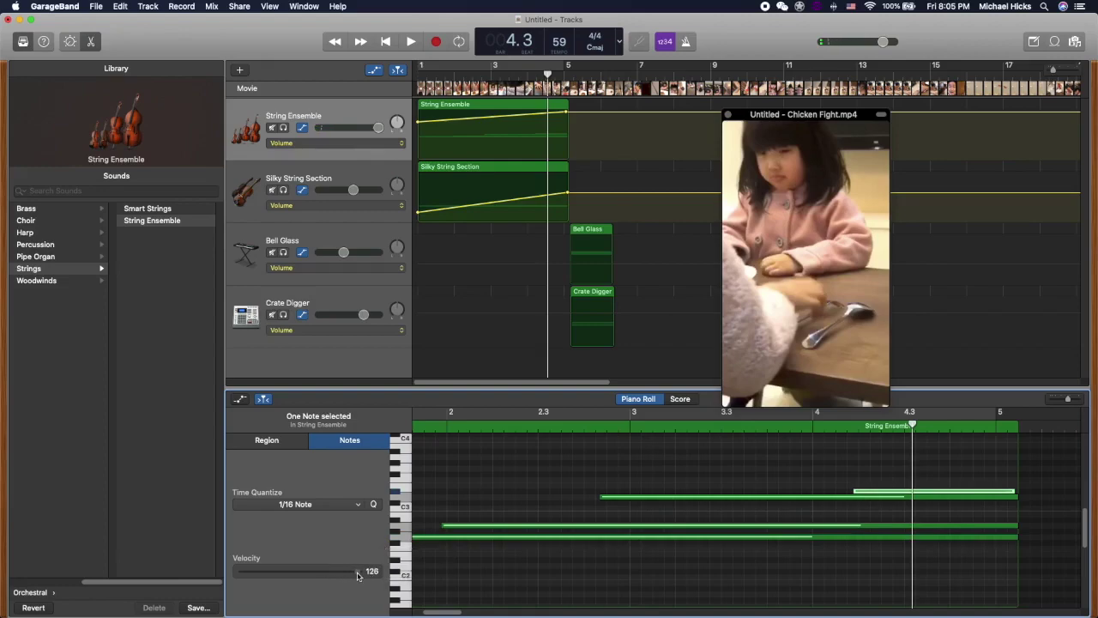
Grade the other String Ensemble velocities: raise the D3 note, lower A2 slightly and set the lowest note, G2, to 73
click(900, 498)
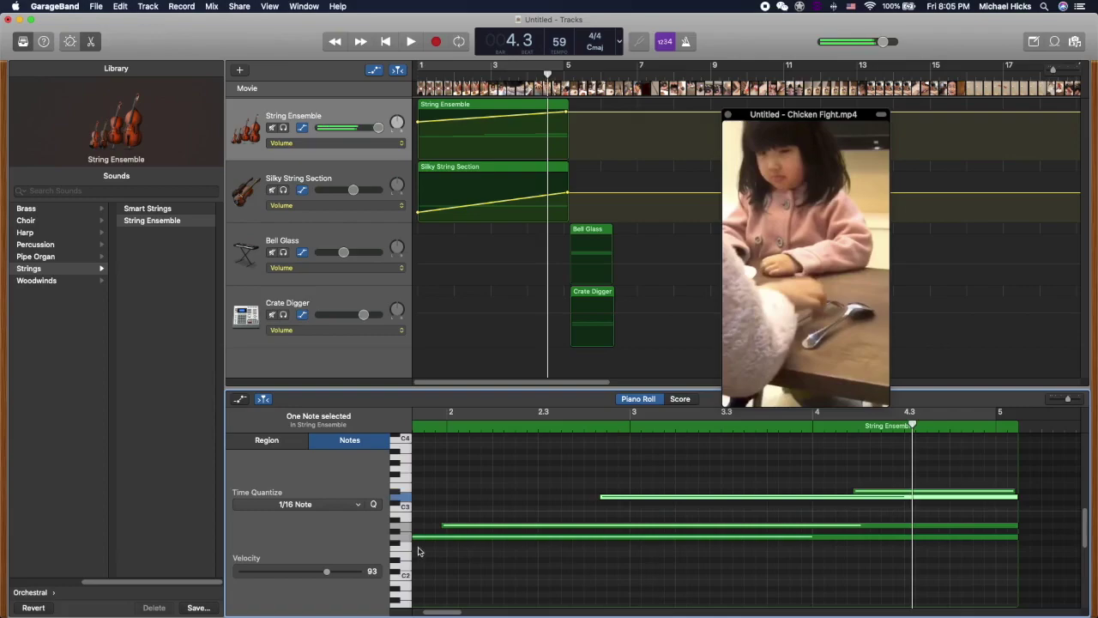
drag(326, 575, 336, 574)
click(651, 526)
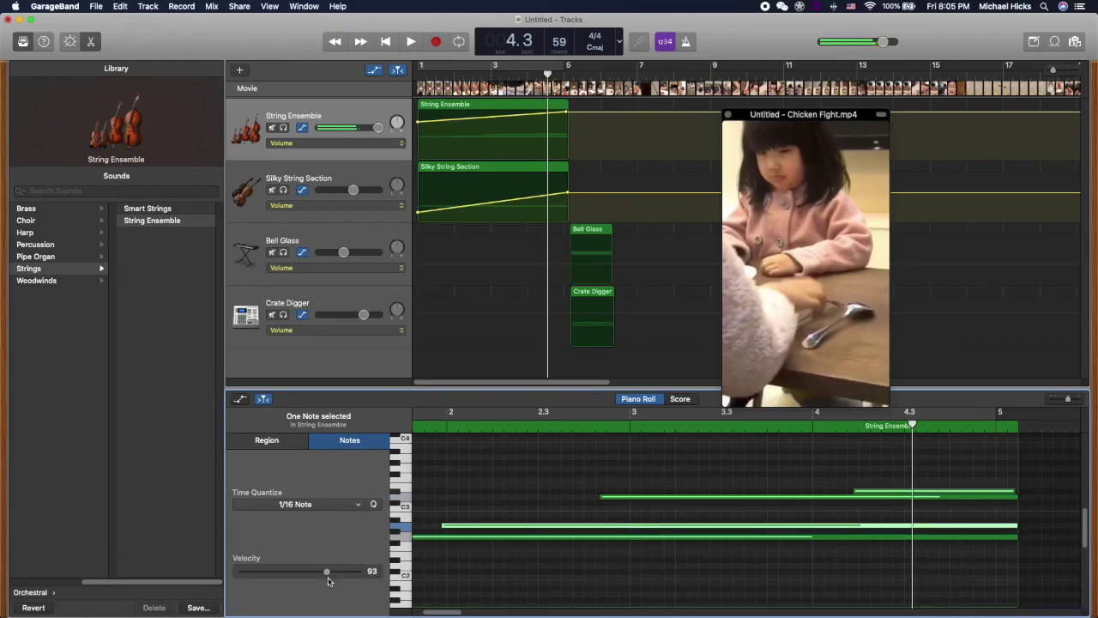
drag(327, 574, 308, 573)
click(578, 537)
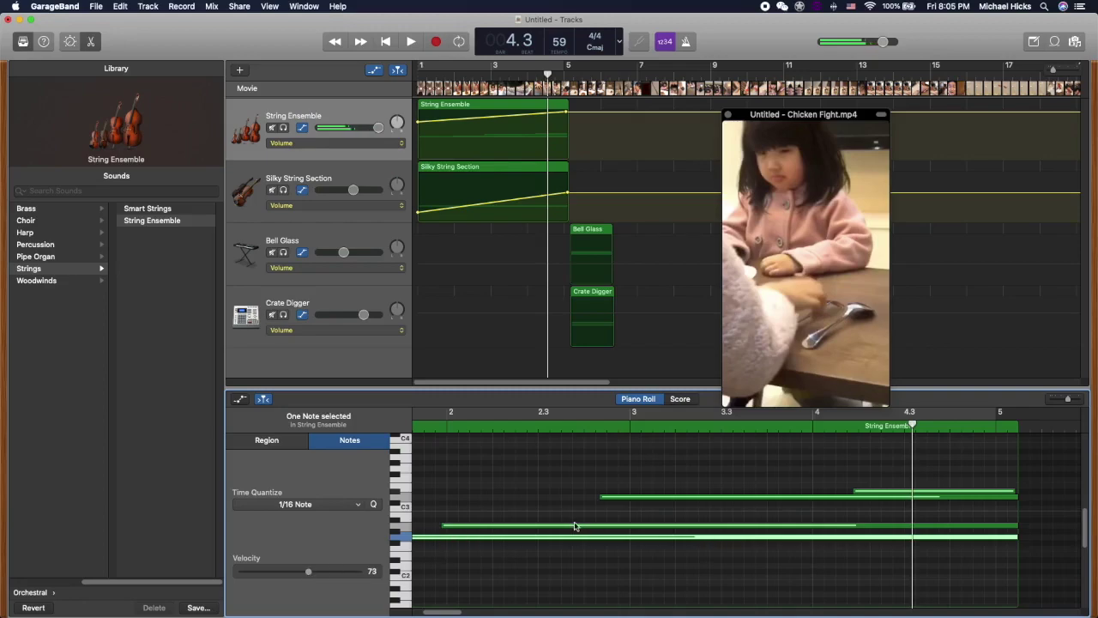
Play the score from the beginning past bar 5 to check the adjusted note velocities against the movie
key(Return)
key(space)
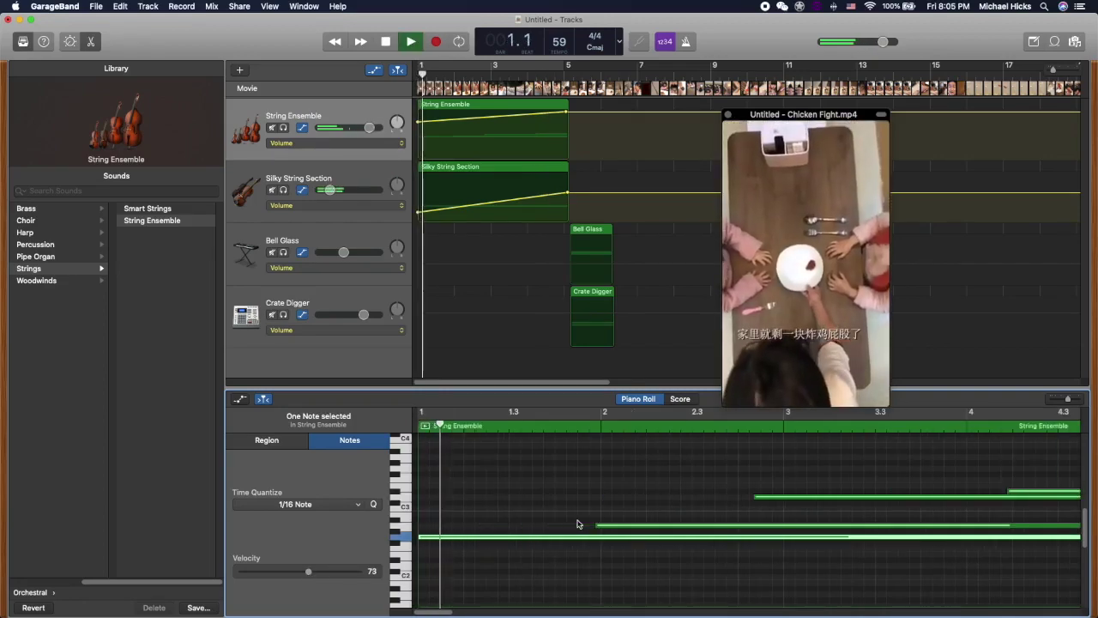
key(space)
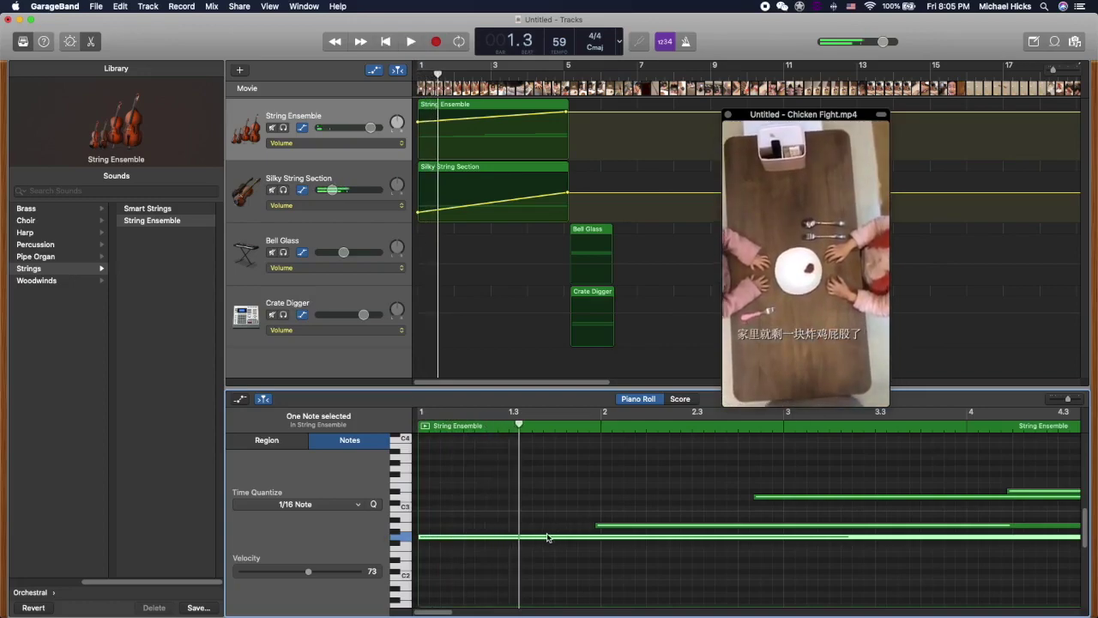
click(549, 539)
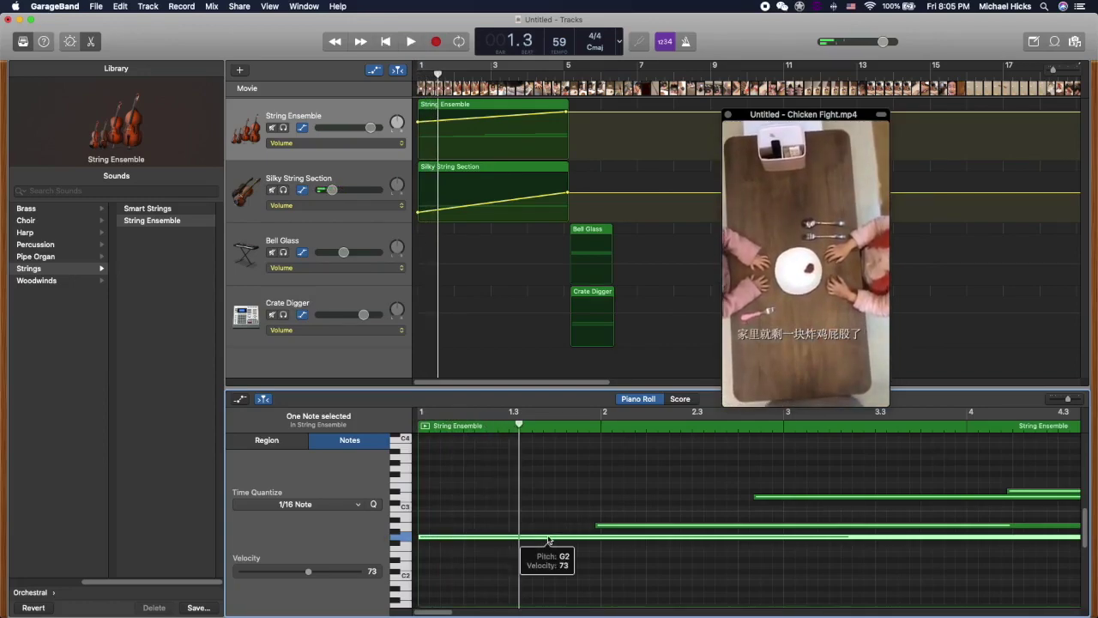
key(Return)
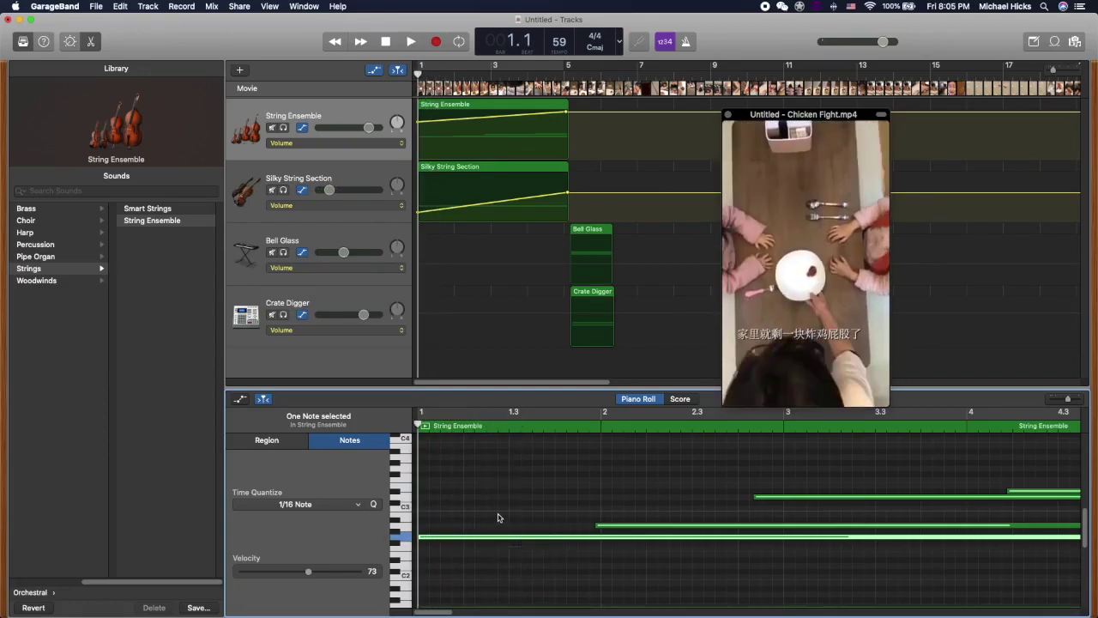
key(space)
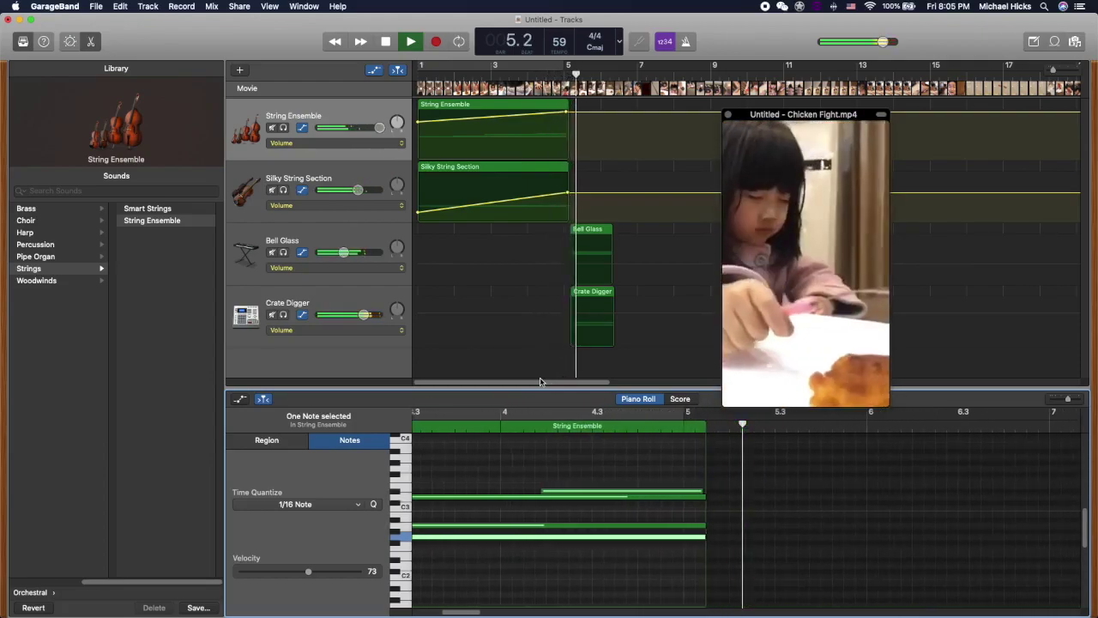
key(space)
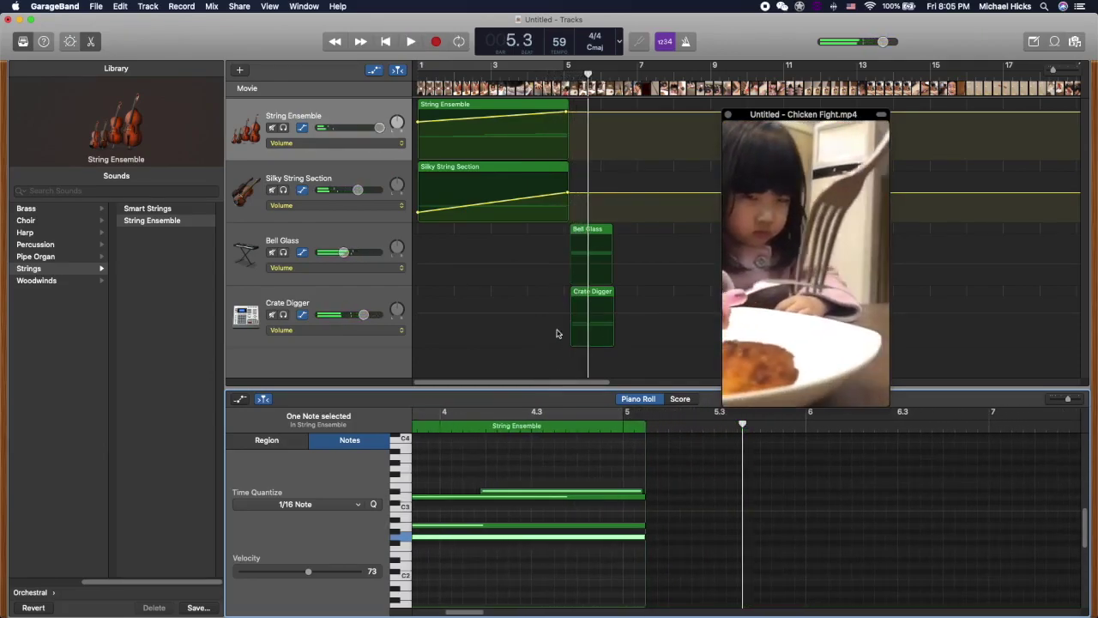
Select the Crate Digger track, bring its region into view in the piano roll and solo the track
click(358, 294)
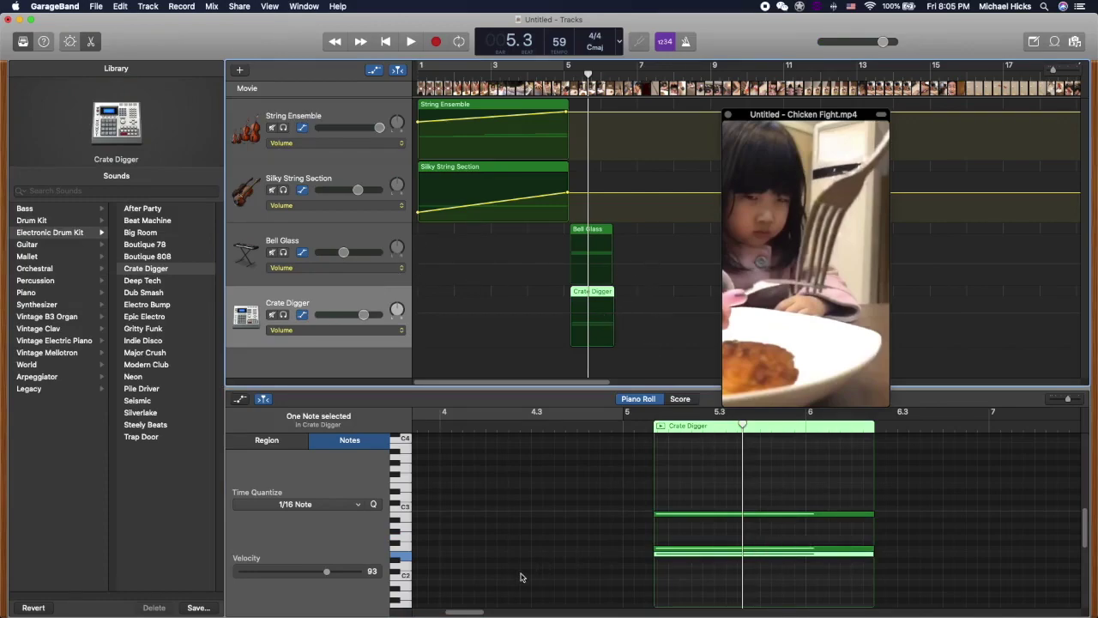
drag(467, 612, 494, 400)
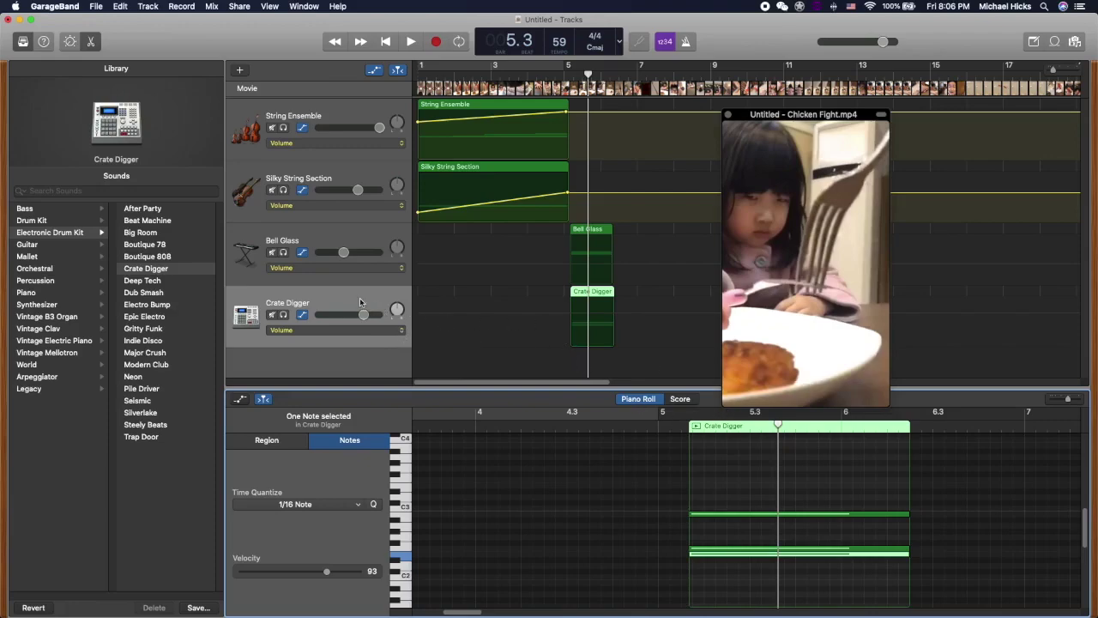
click(283, 314)
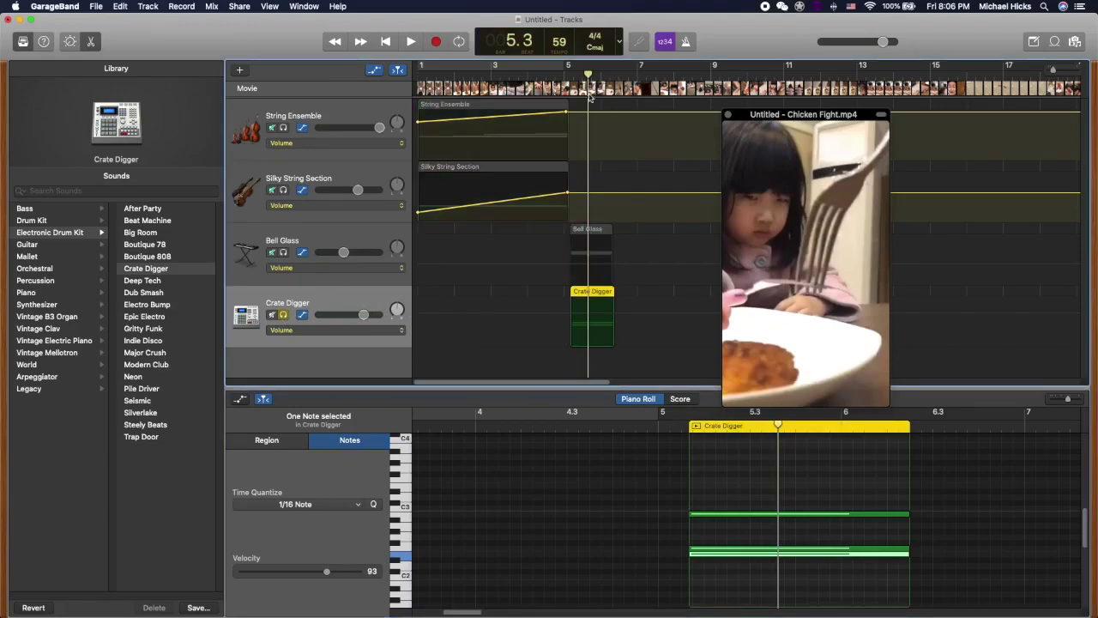
Play the soloed Crate Digger hit from bar 5 to hear how it sounds
click(584, 73)
drag(585, 74, 568, 76)
key(space)
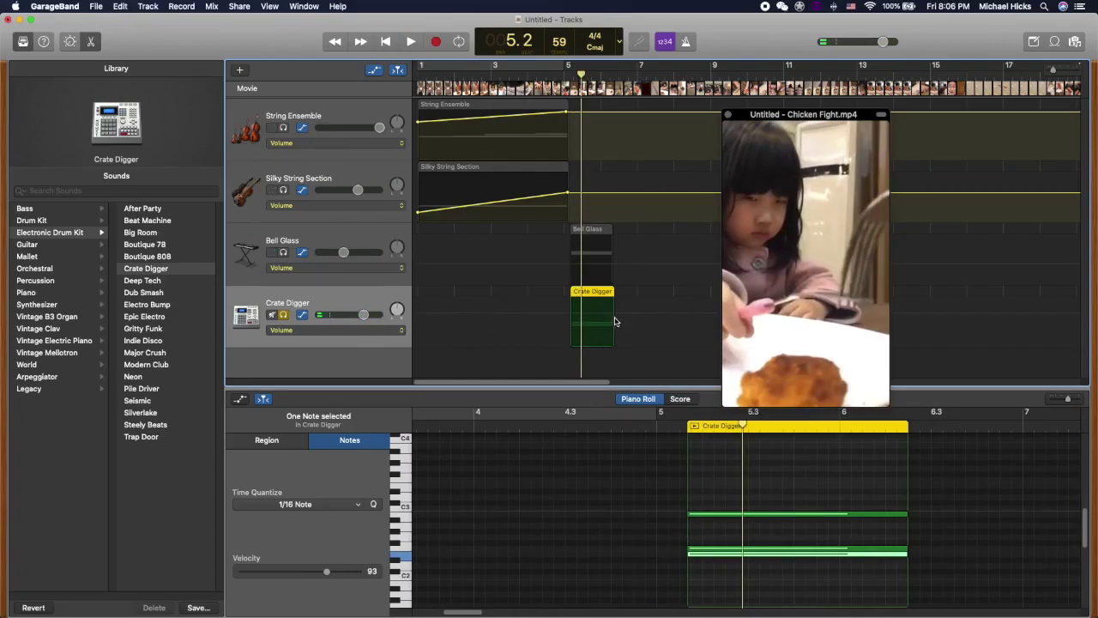
Add a Reverb automation line at a fairly low level to the Crate Digger track and play the hit
click(409, 335)
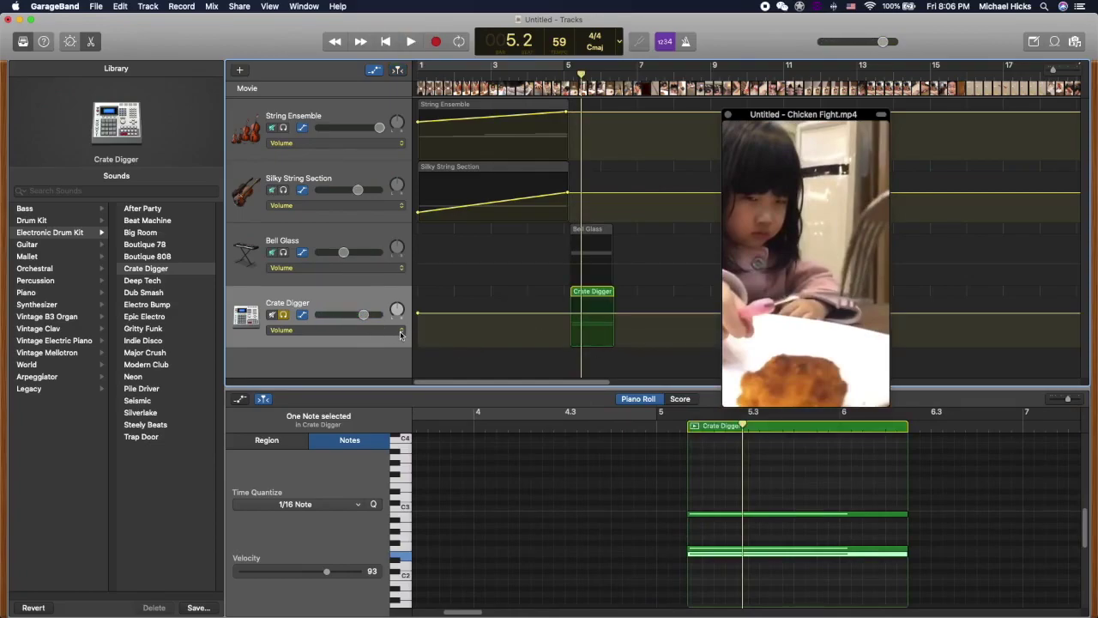
click(400, 331)
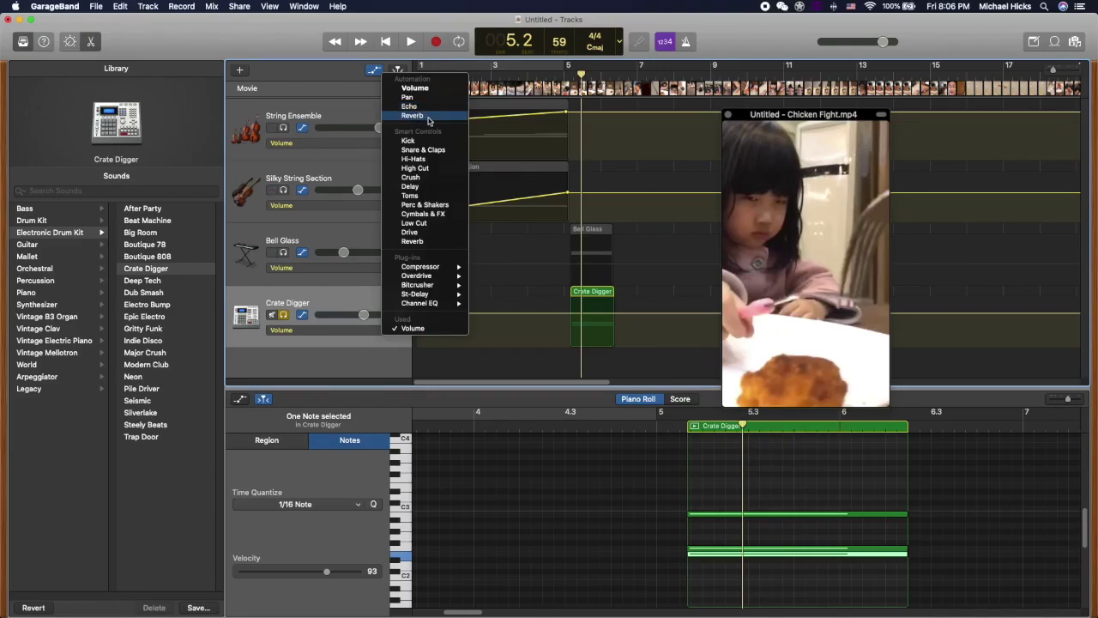
click(429, 115)
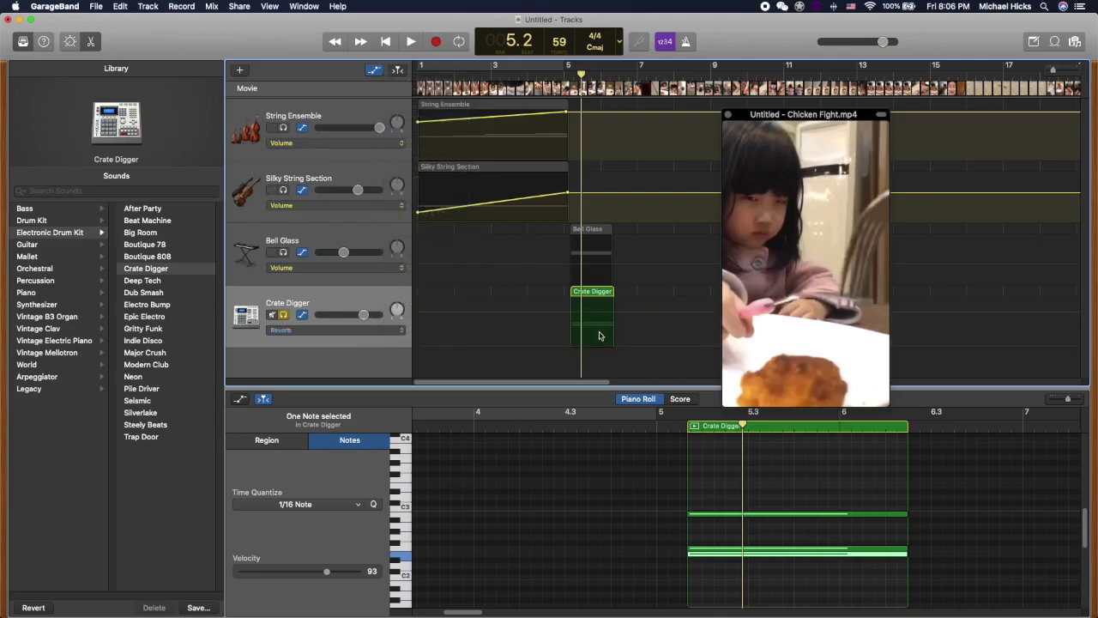
drag(601, 350, 603, 330)
key(space)
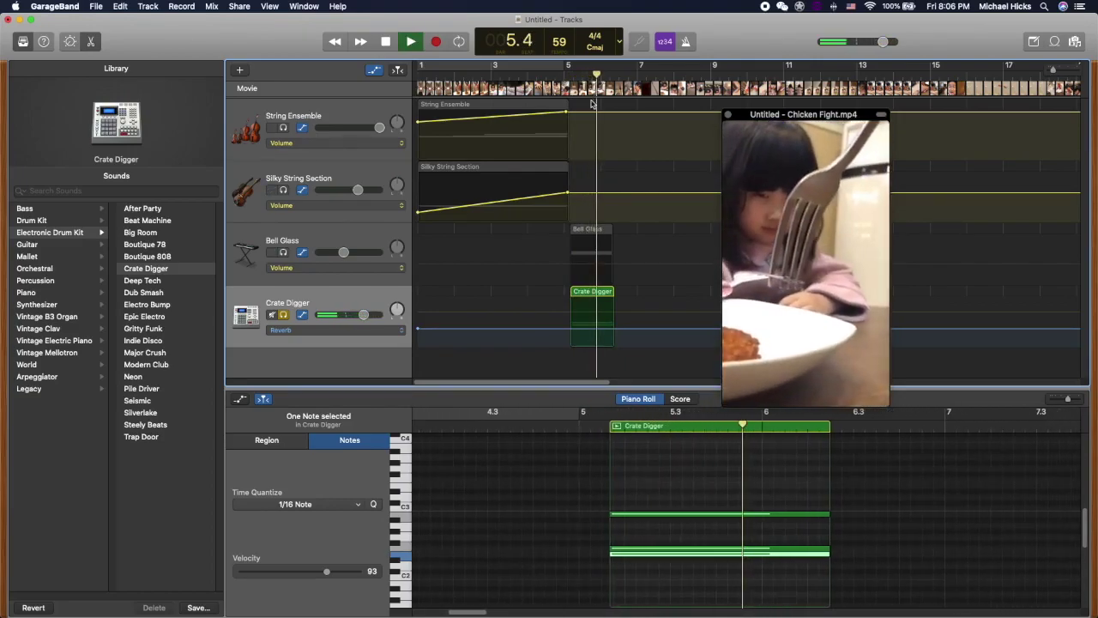
key(space)
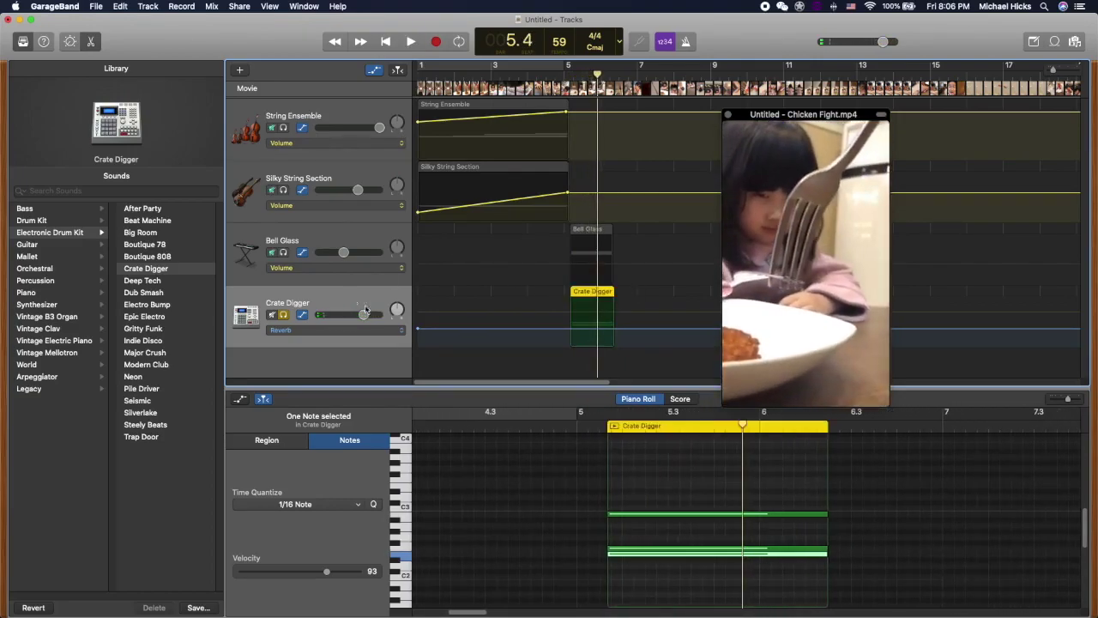
Add an Echo automation line just below mid level to the Crate Digger track and play the hit from before bar 5
click(402, 330)
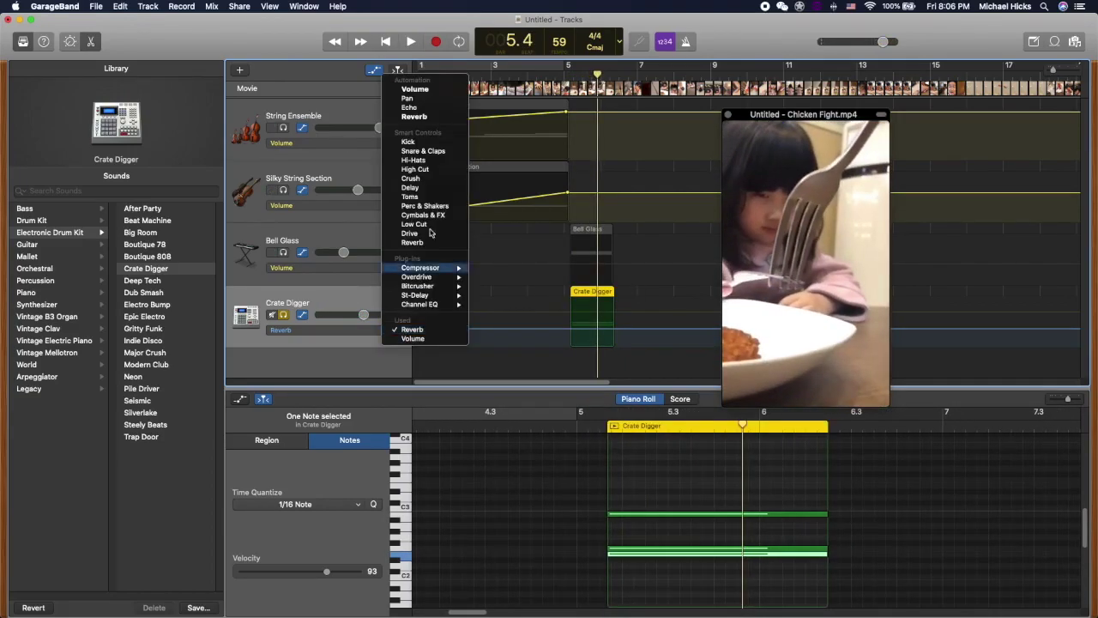
click(420, 107)
click(584, 344)
drag(592, 348, 591, 321)
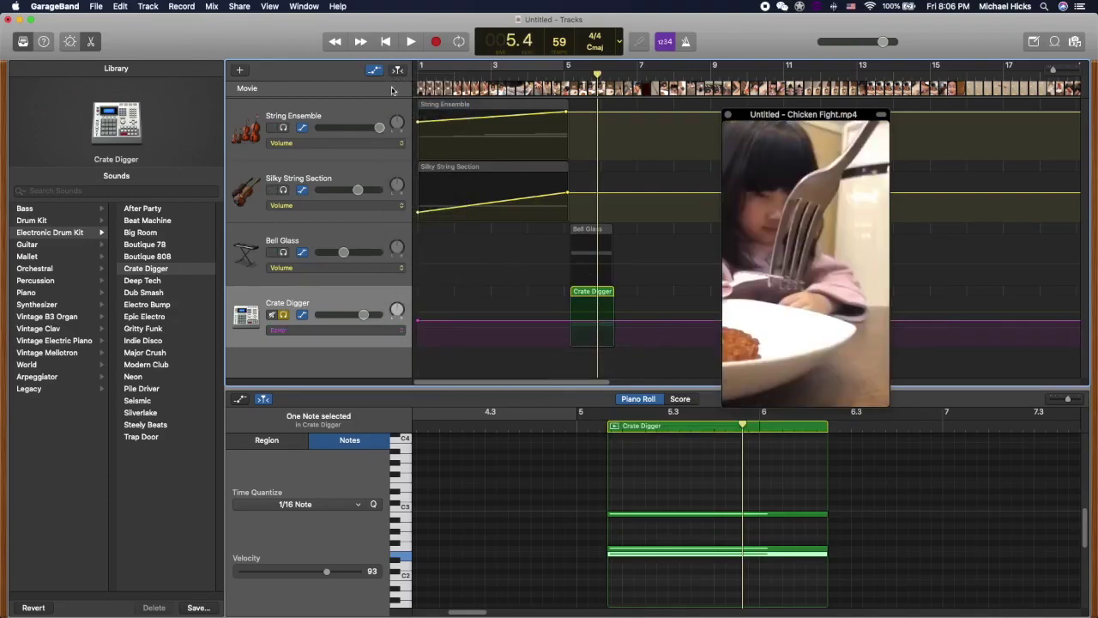
drag(597, 75, 560, 76)
key(space)
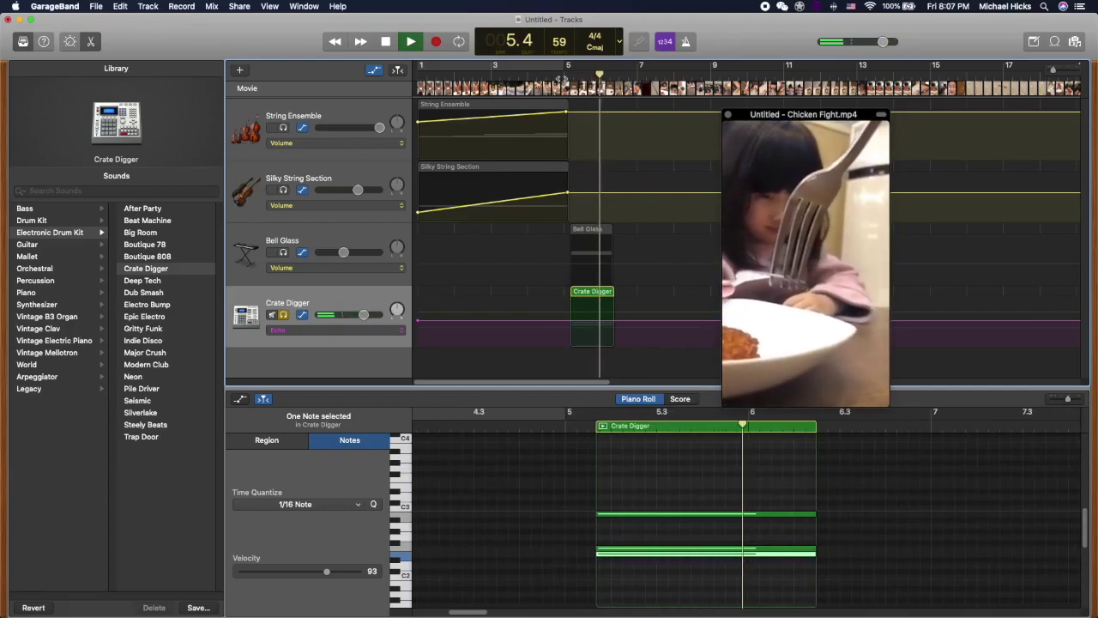
key(space)
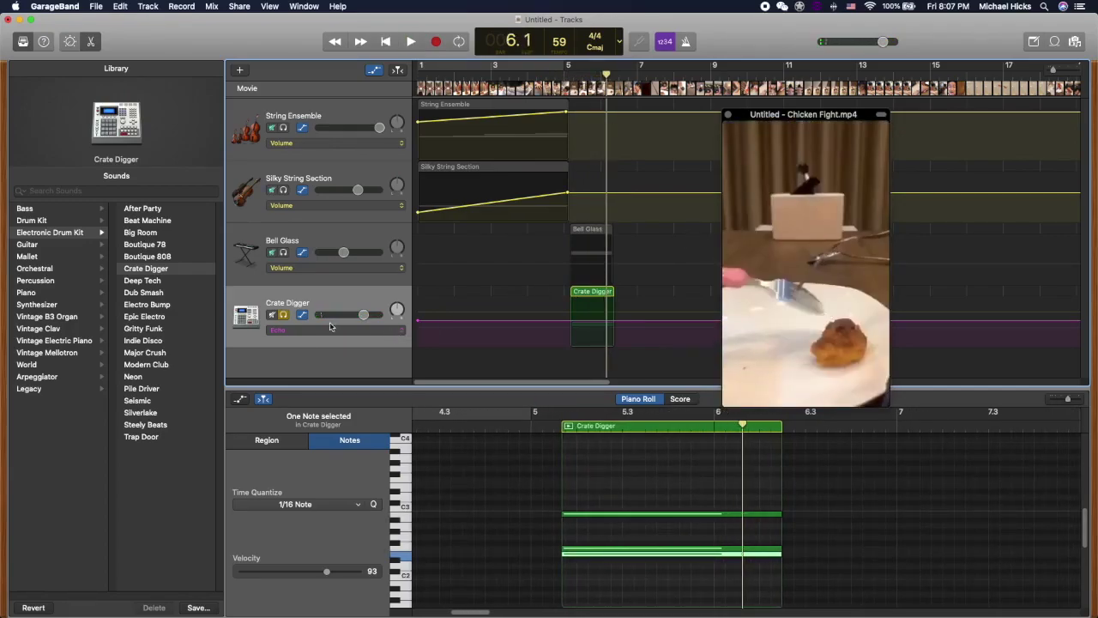
Unsolo the Crate Digger track and play the full mix from shortly before bar 5
click(284, 315)
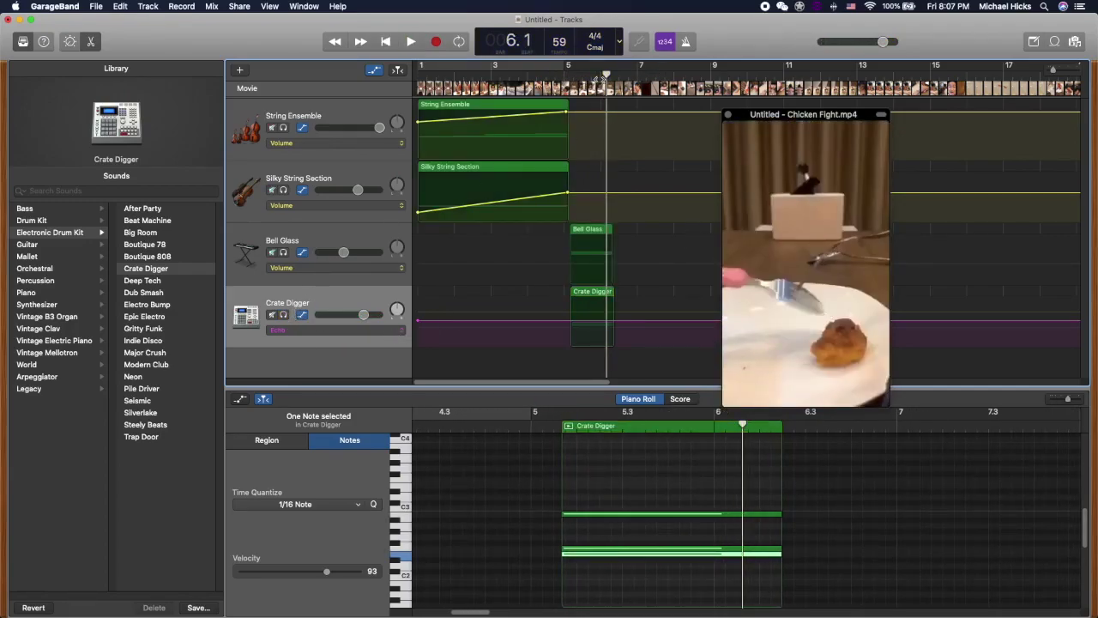
drag(607, 76, 549, 75)
key(space)
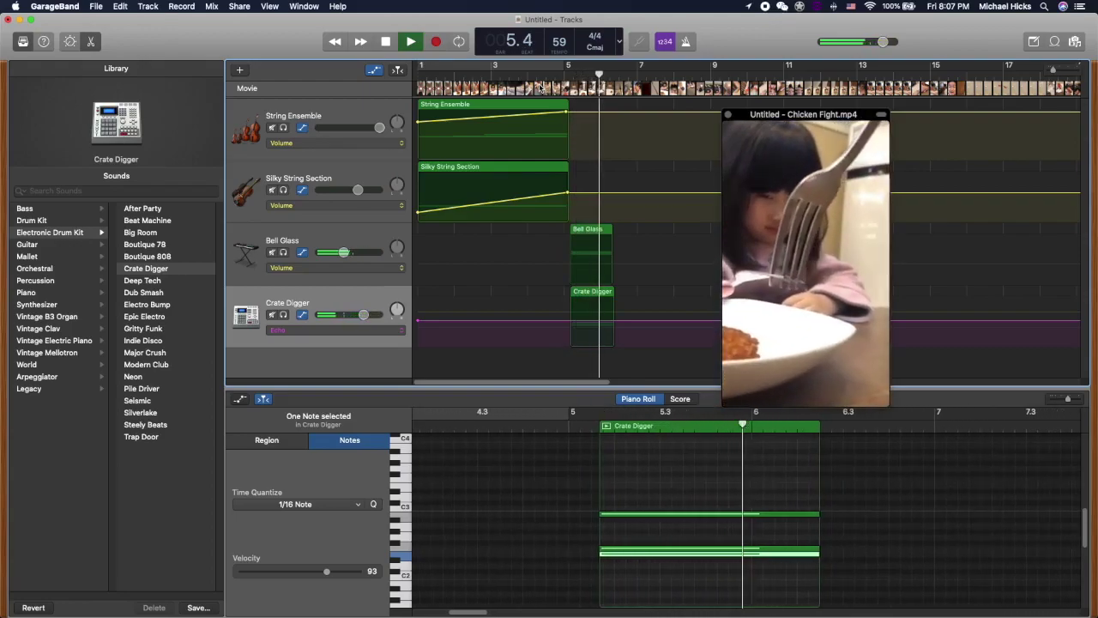
key(space)
Add a Reverb automation line to the Bell Glass track and play the mix from bar 5
click(355, 237)
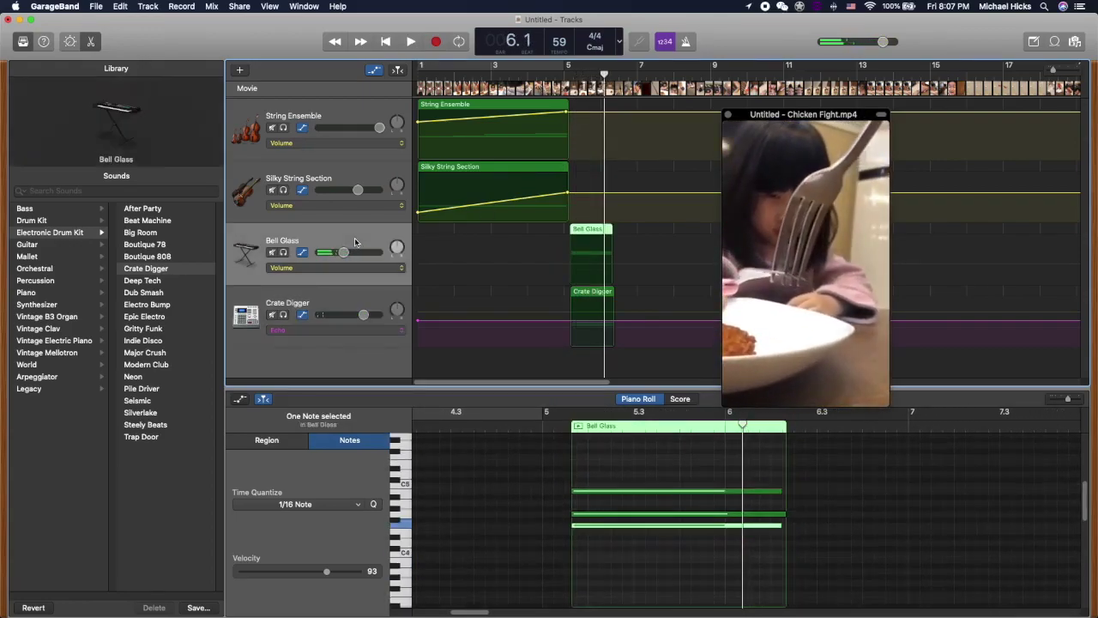
click(402, 269)
click(430, 292)
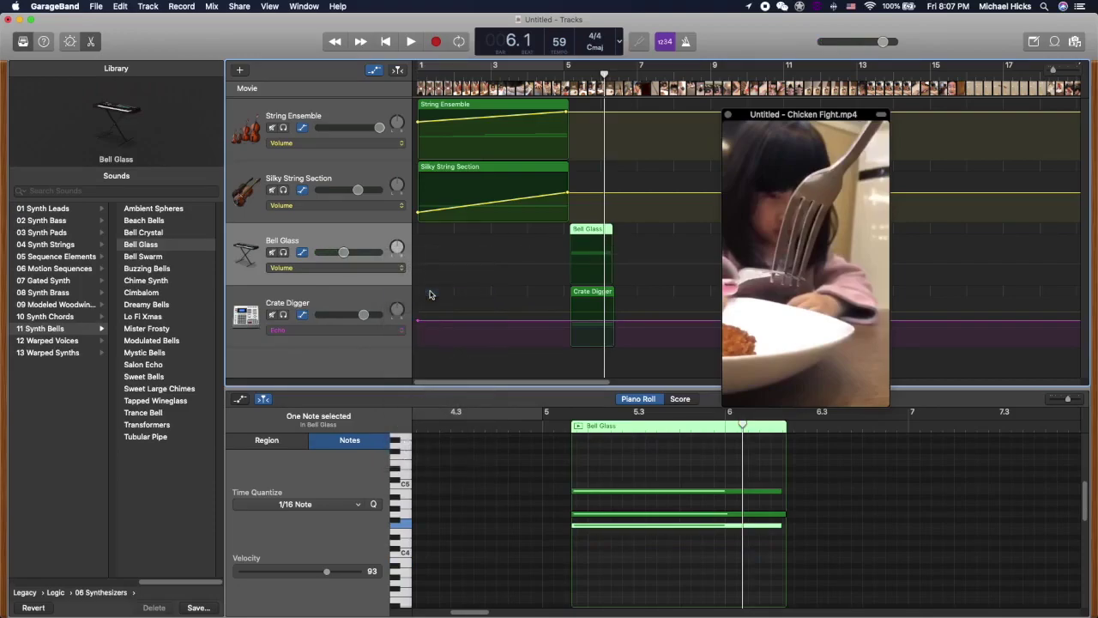
click(589, 285)
drag(587, 283, 587, 269)
drag(604, 75, 565, 75)
key(space)
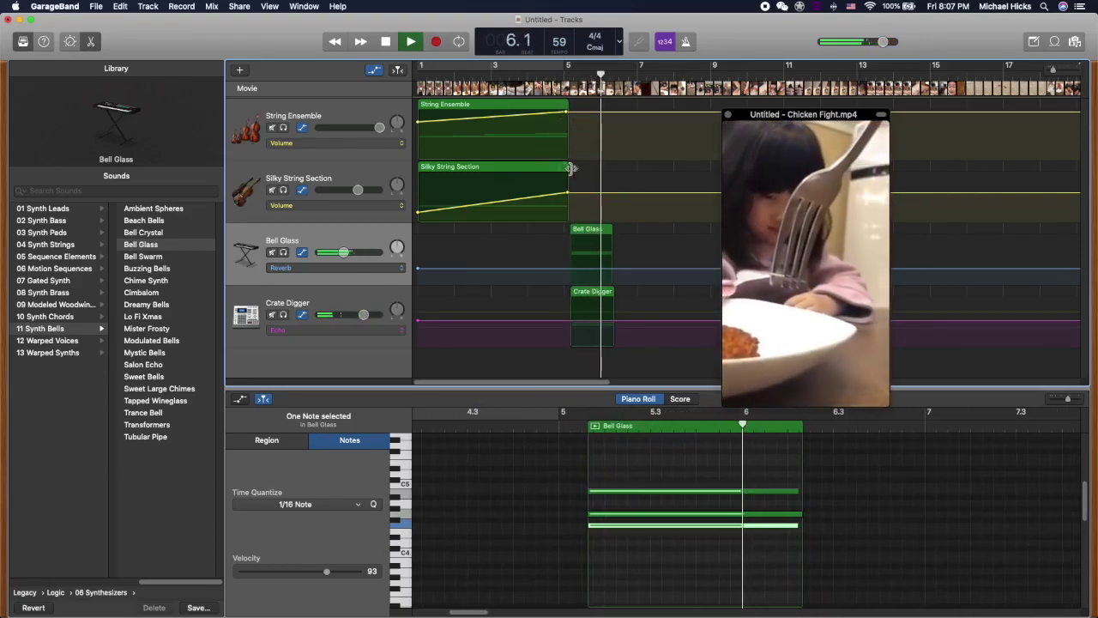
key(space)
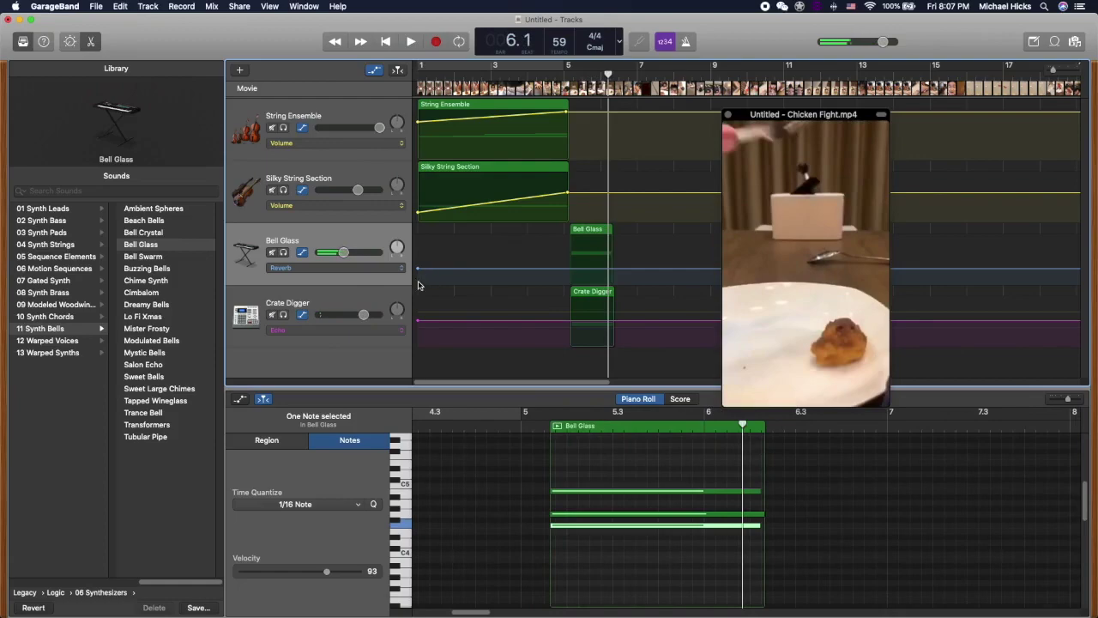
Automate the Bell Glass track's Space D Reverb Output at -6.2 dB and play the mix from bar 5
click(401, 271)
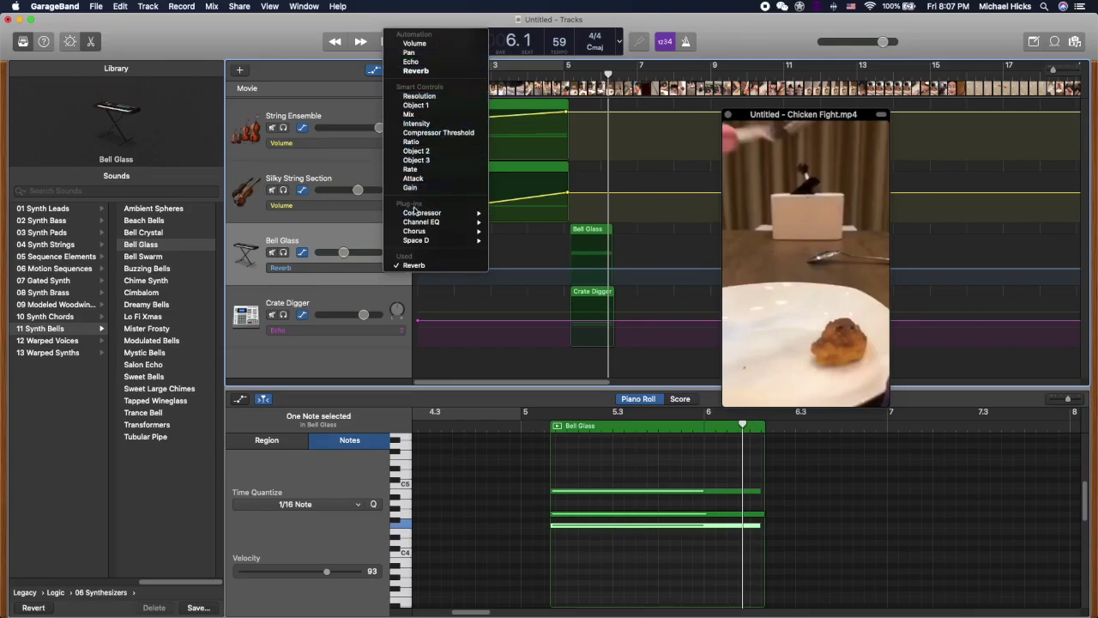
mouse_move(420, 224)
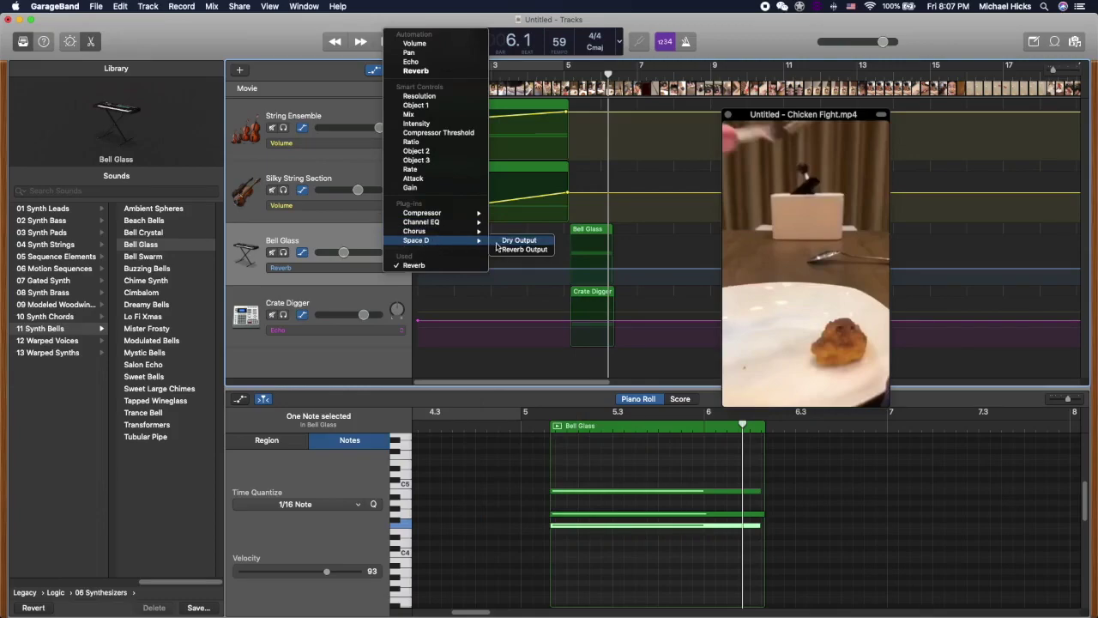
click(512, 249)
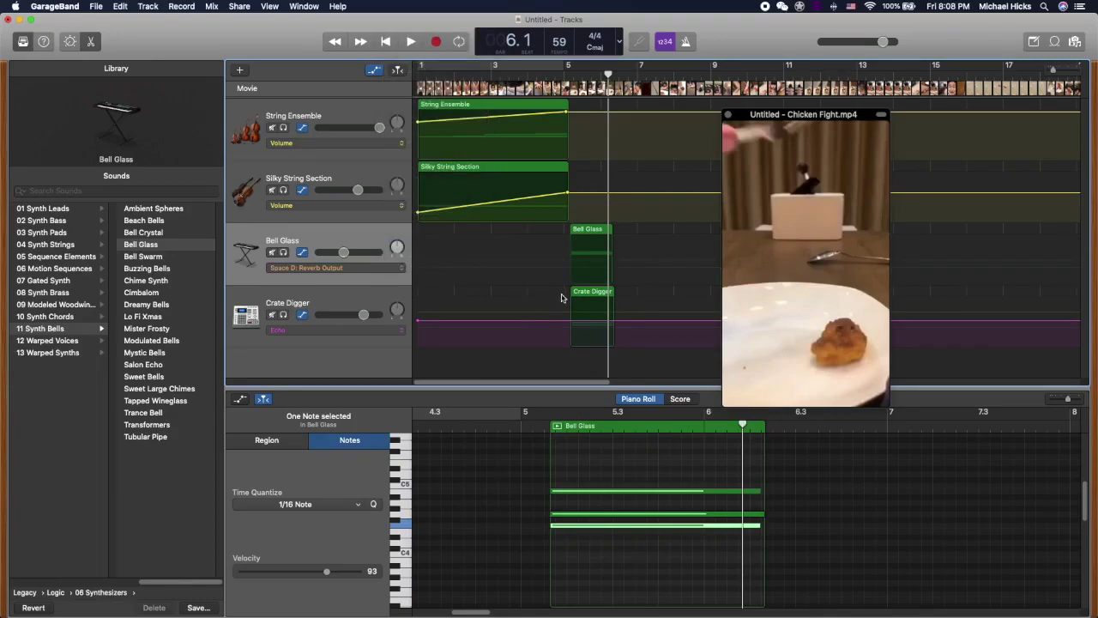
drag(588, 264, 591, 255)
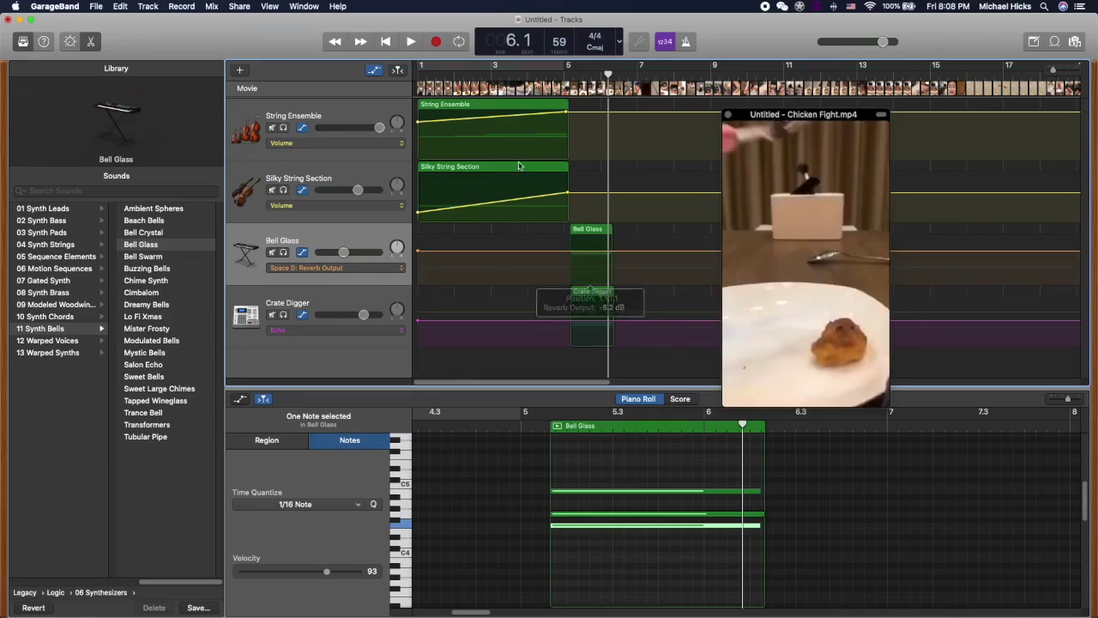
drag(606, 75, 564, 76)
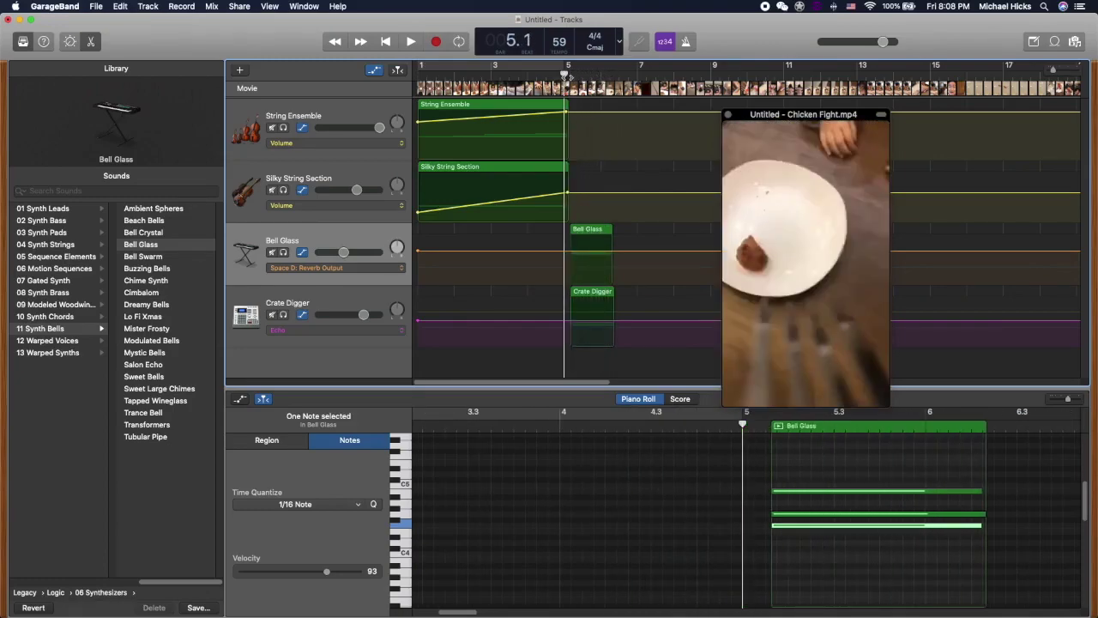
key(space)
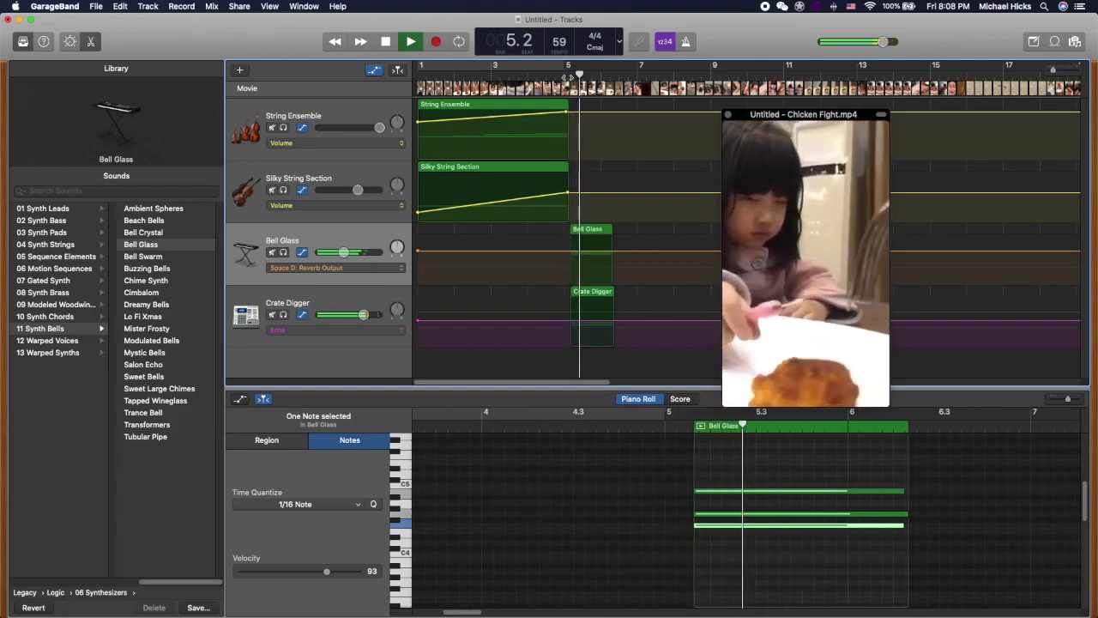
key(space)
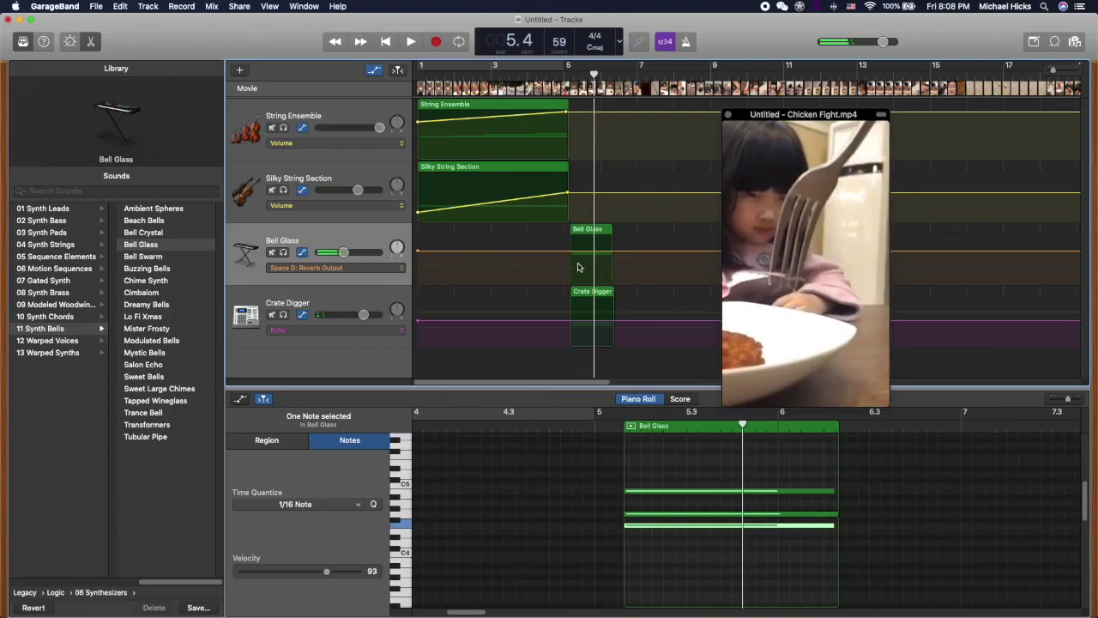
Add a Volume automation line to the Bell Glass track, lower it slightly and play the passage from bar 5
click(400, 267)
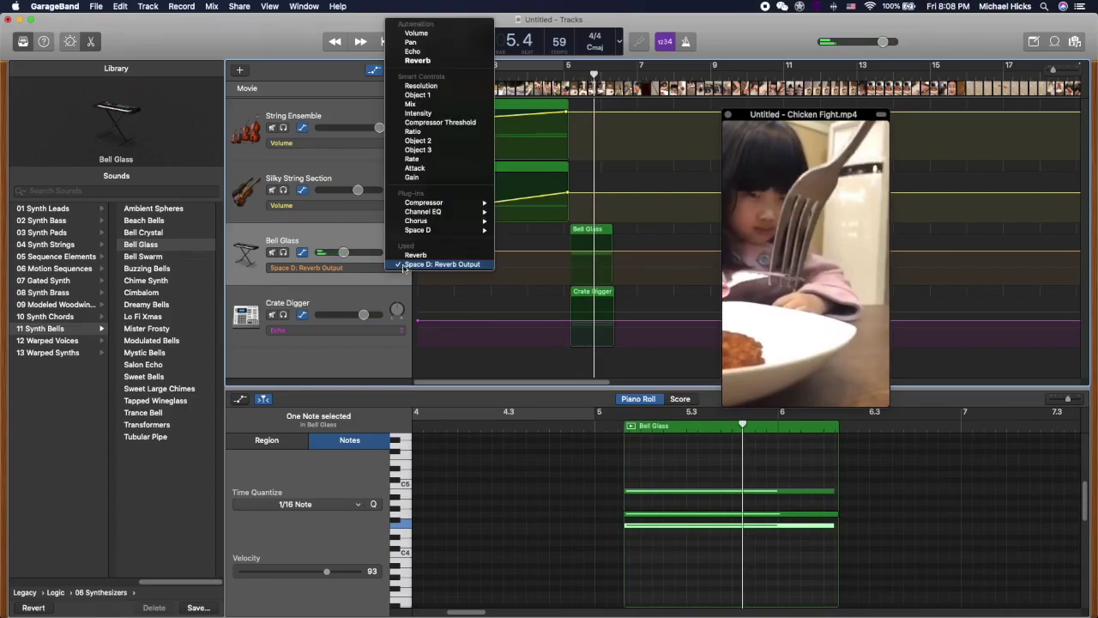
click(417, 33)
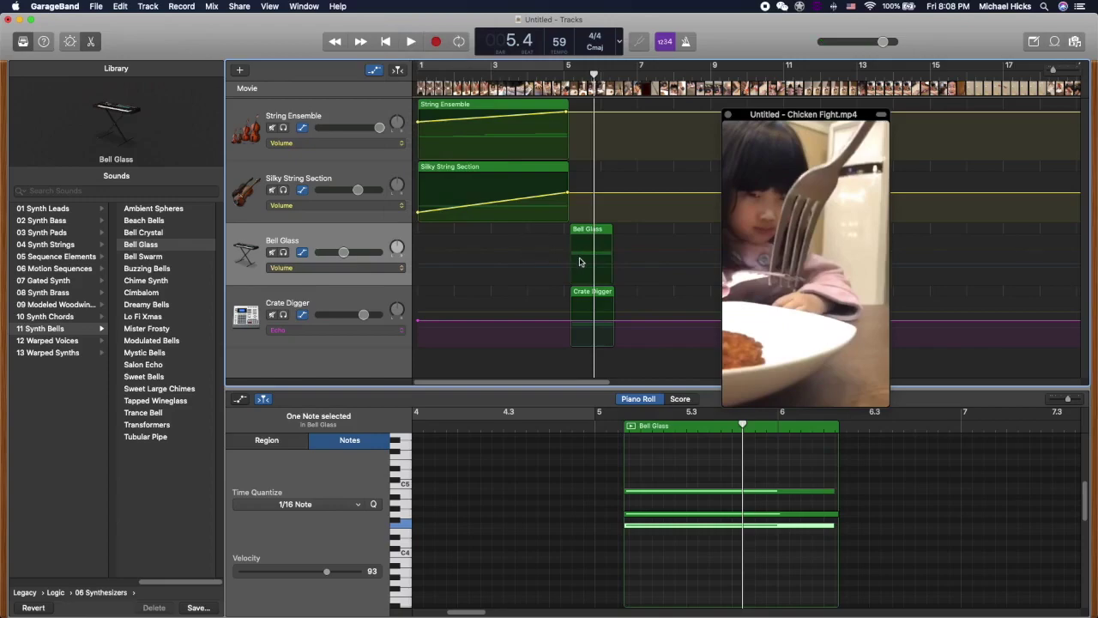
click(512, 261)
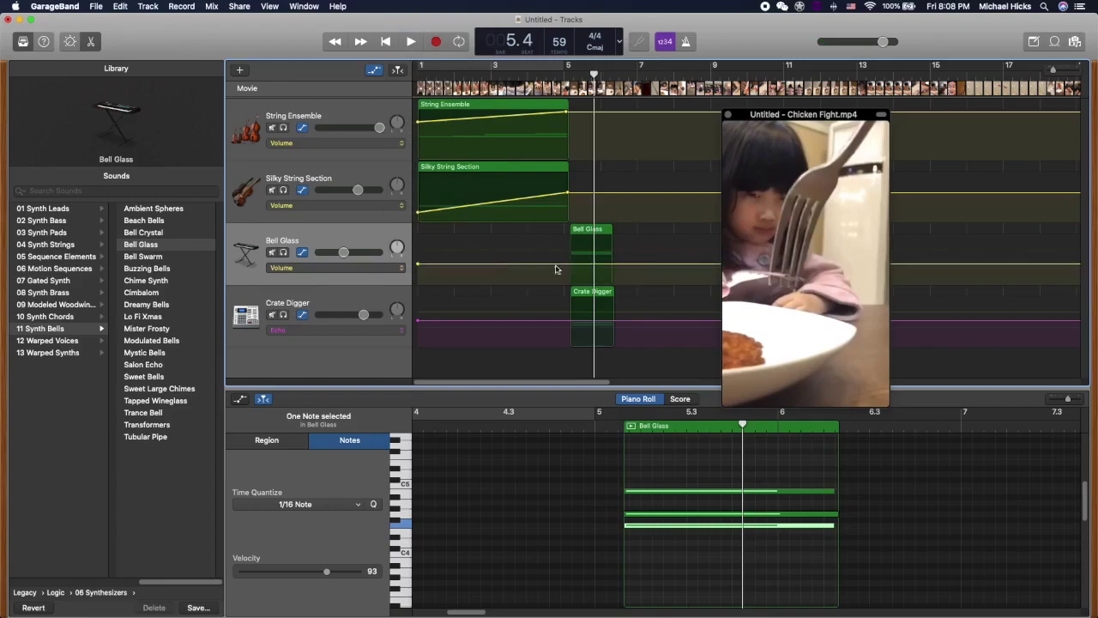
drag(570, 268, 572, 271)
drag(593, 73, 570, 74)
key(space)
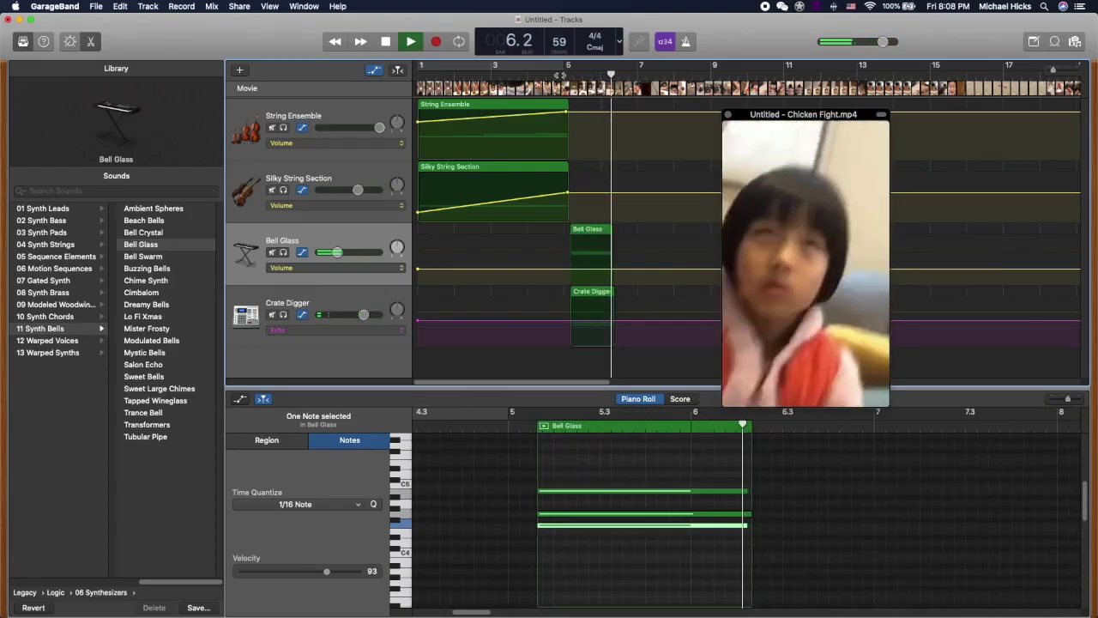
key(space)
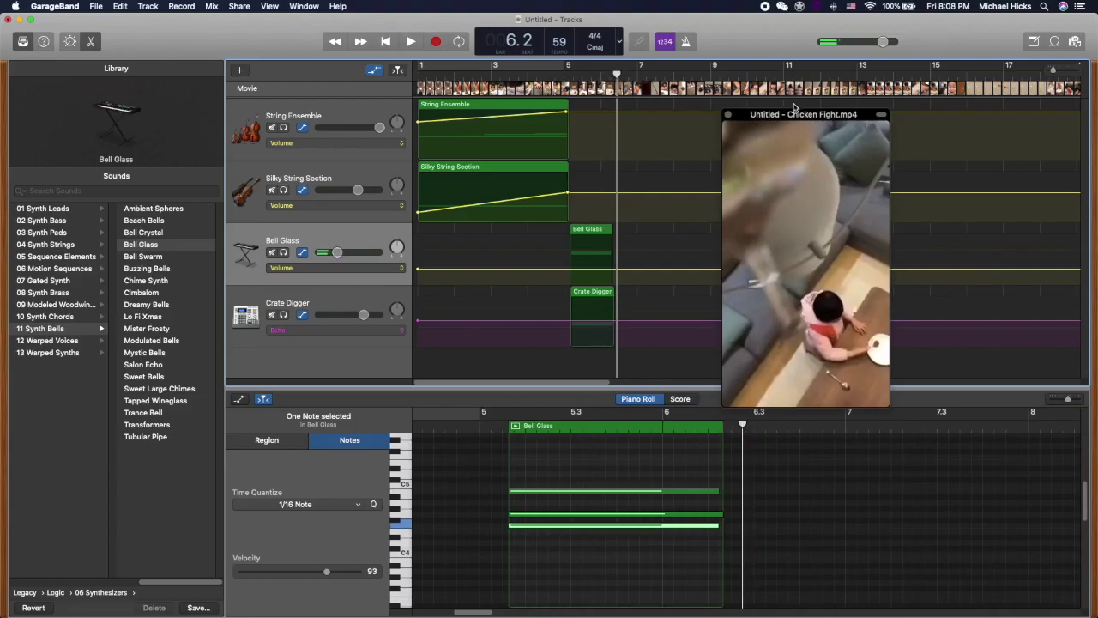
Add a software instrument track and place it below the Crate Digger track, moving the movie window aside first
drag(799, 114, 844, 104)
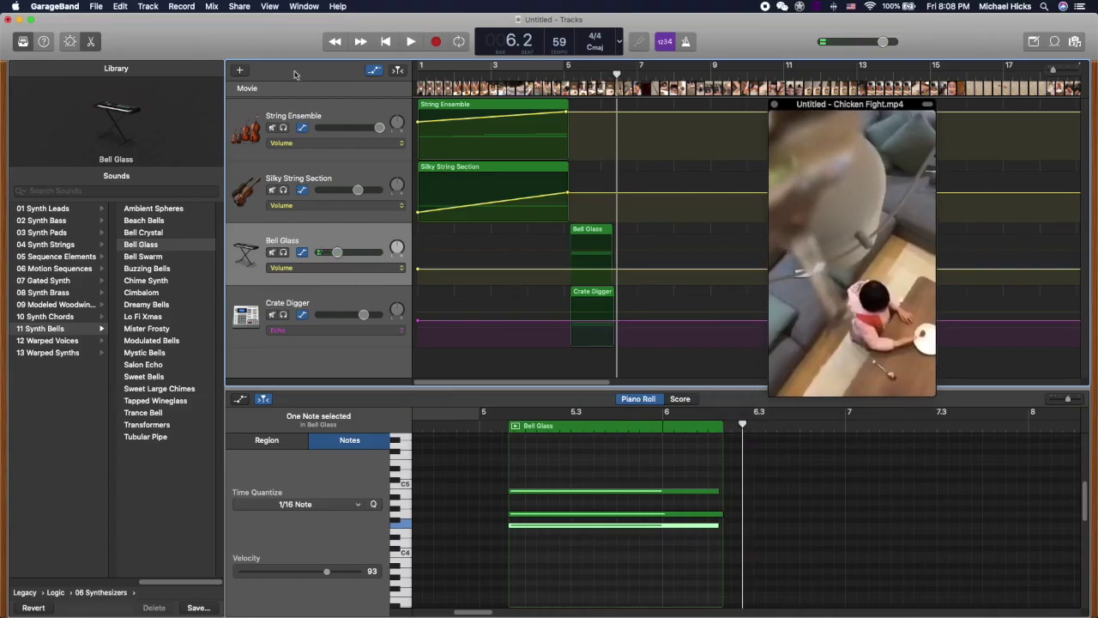
click(239, 70)
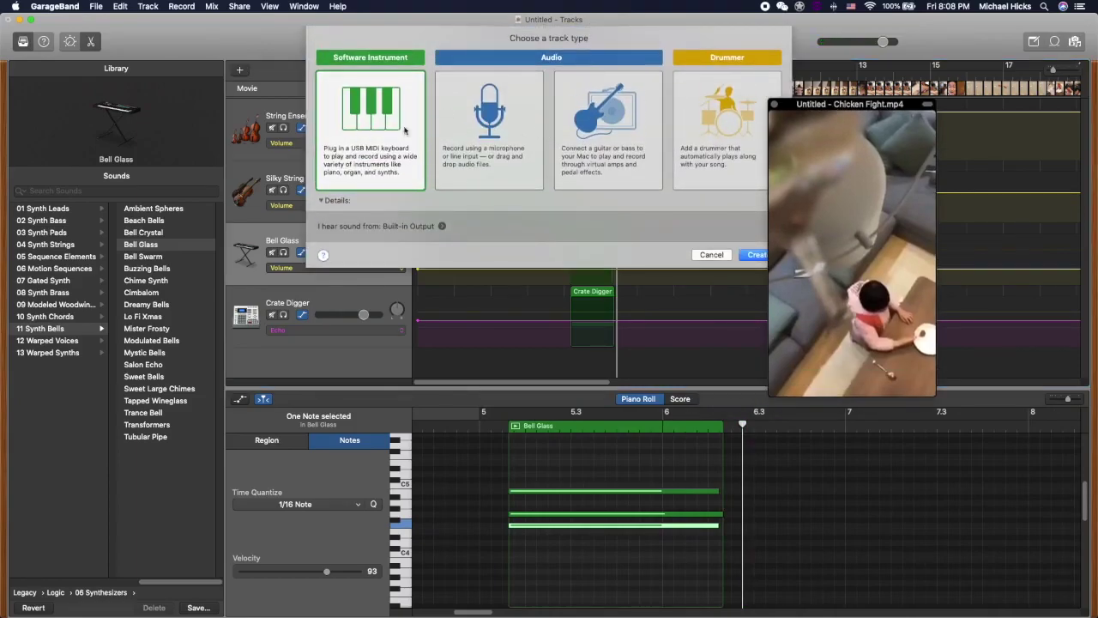
key(Return)
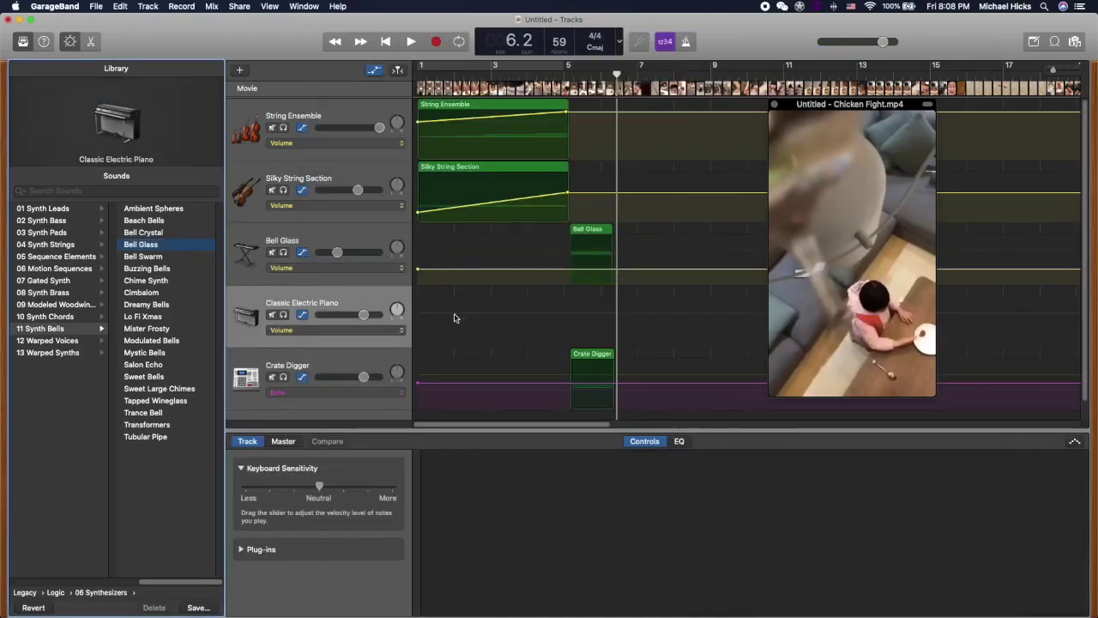
drag(349, 295, 370, 383)
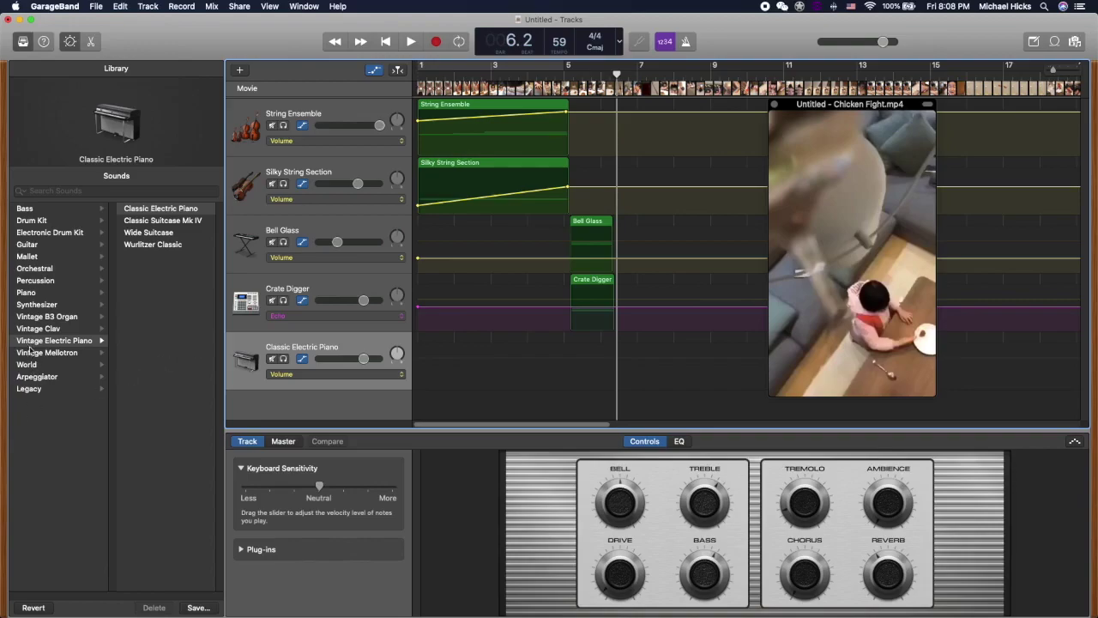
Change the Crate Digger track's sound to the Coffee Shop percussion kit
click(41, 285)
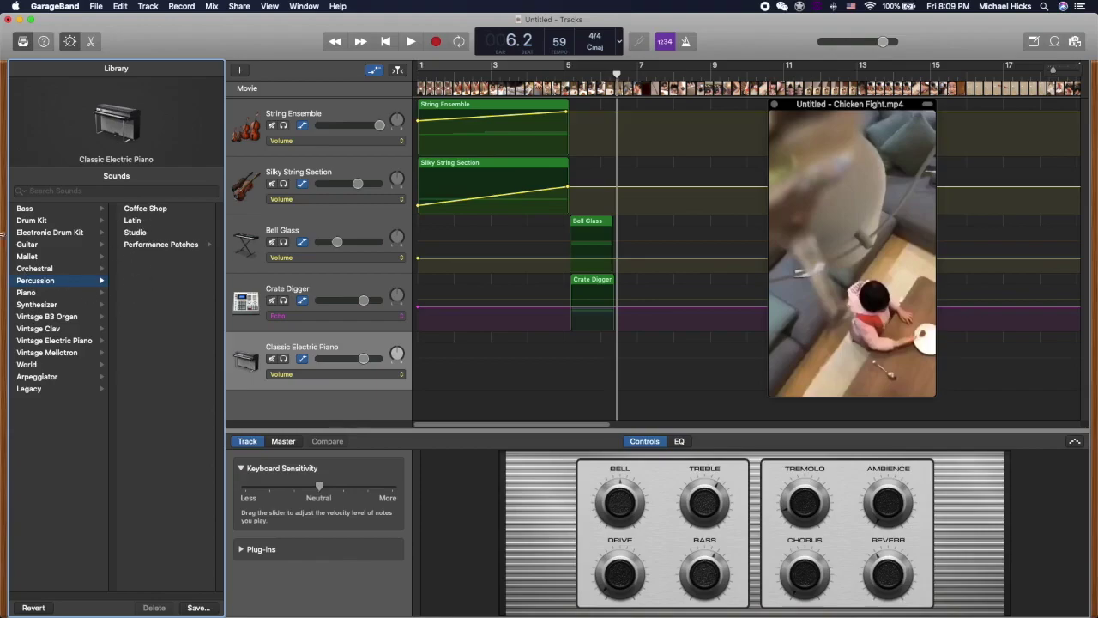
click(152, 213)
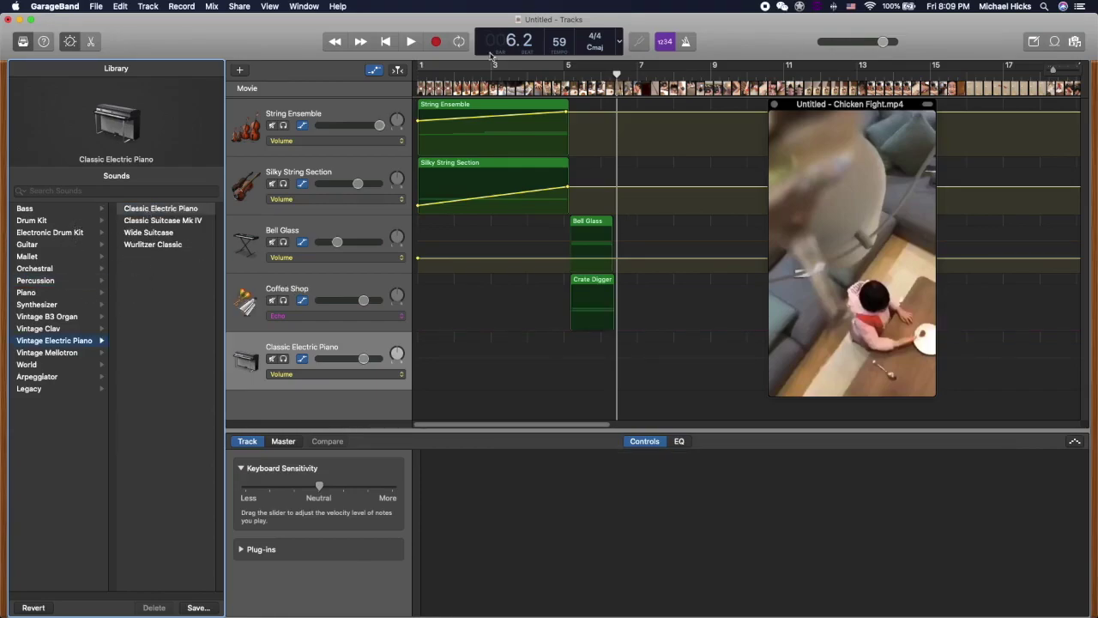
Open Musical Typing for the Classic Electric Piano track, move it over the tracks area and try a note
click(304, 7)
click(339, 61)
drag(749, 141, 596, 231)
key(a)
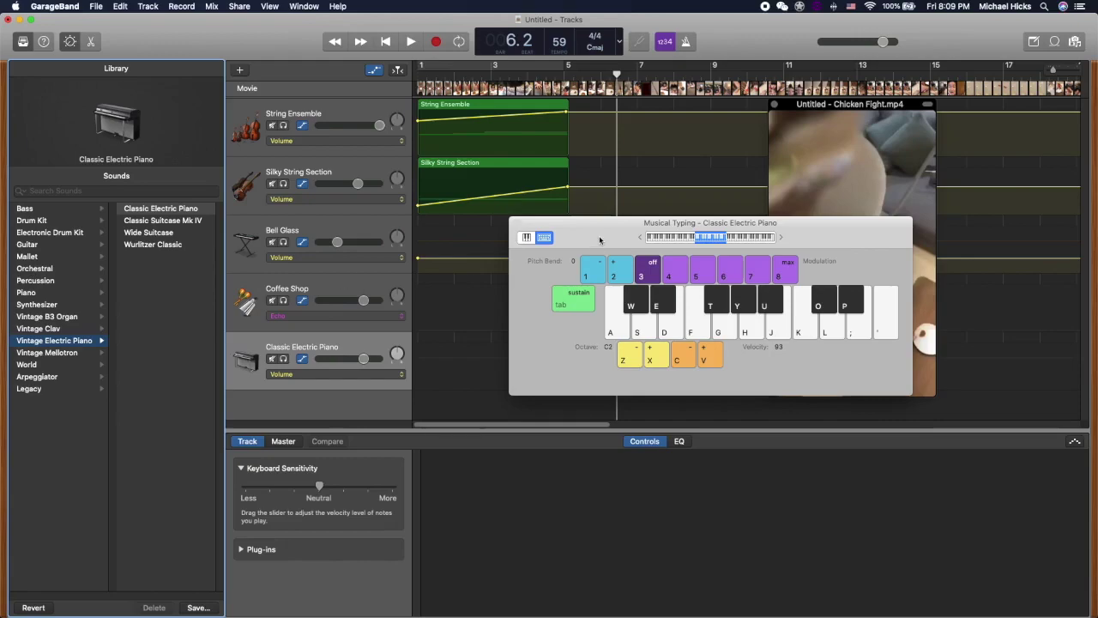
Close Musical Typing and undo the patch loading that replaced the Crate Digger track's sound
drag(600, 240, 636, 225)
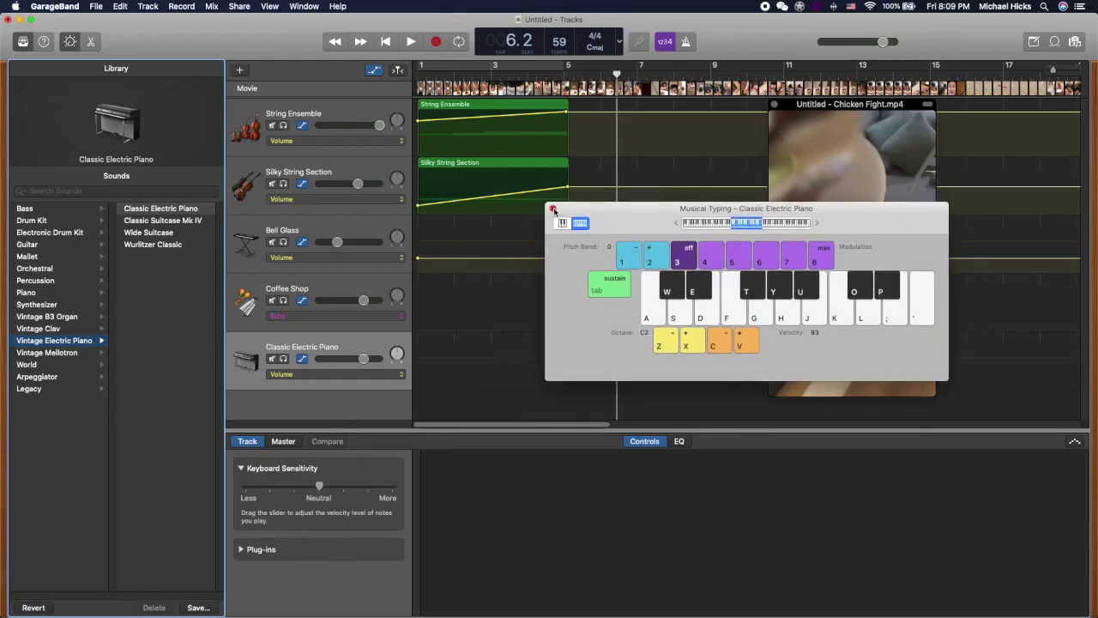
click(553, 209)
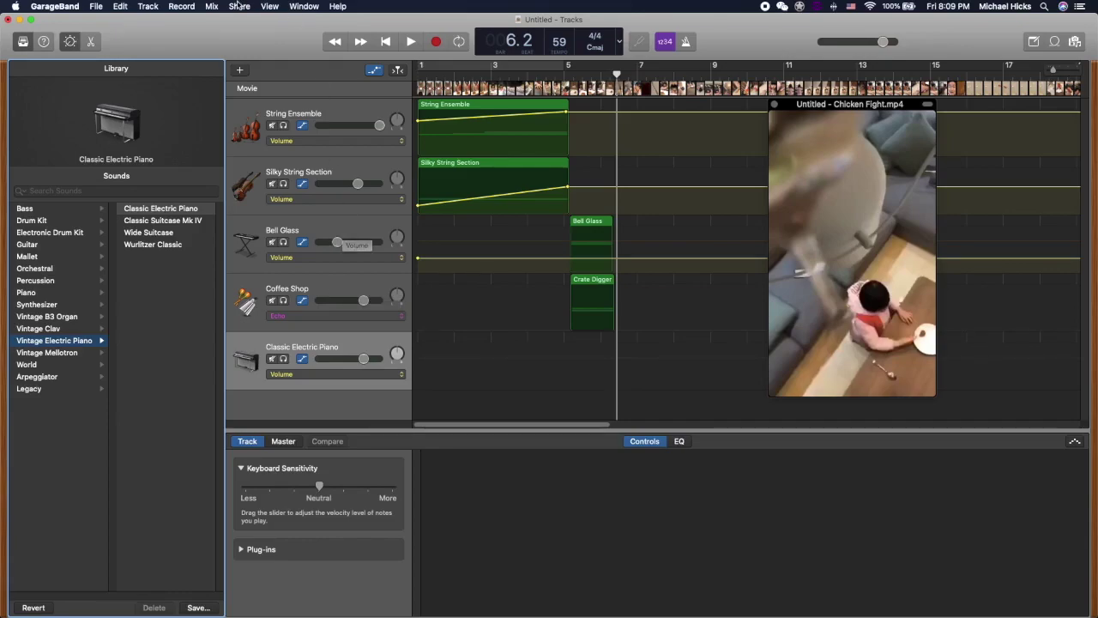
click(121, 7)
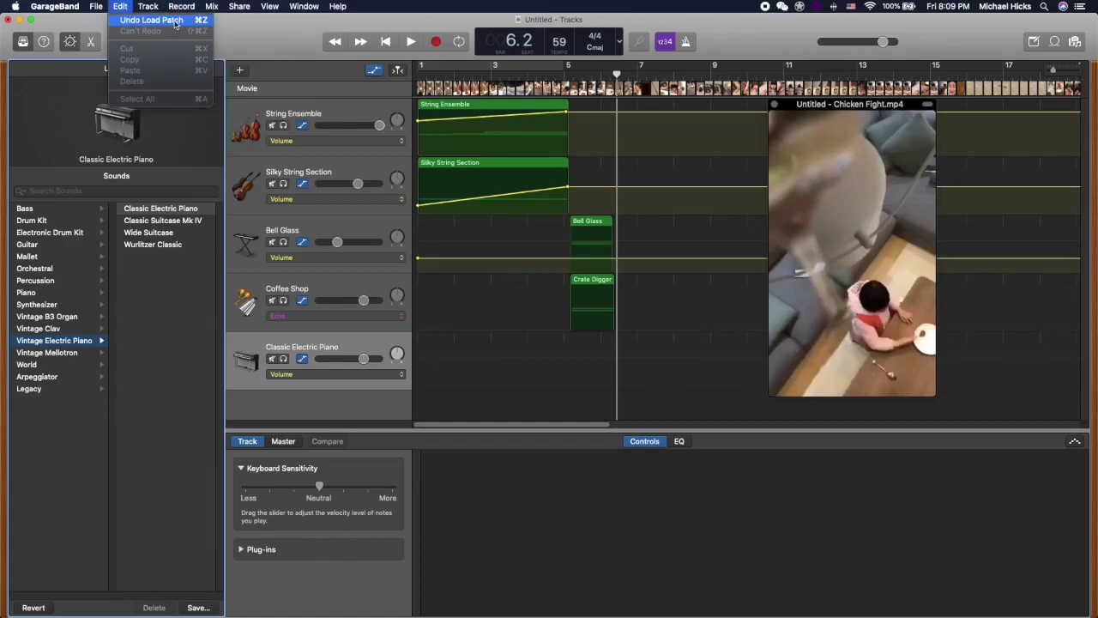
click(175, 20)
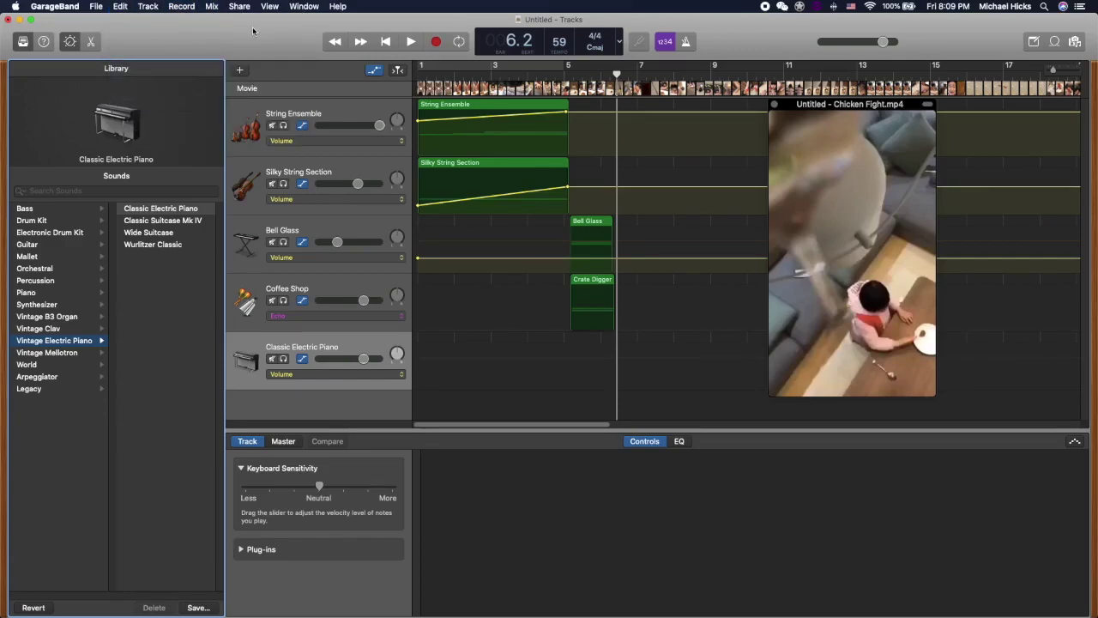
key(super+z)
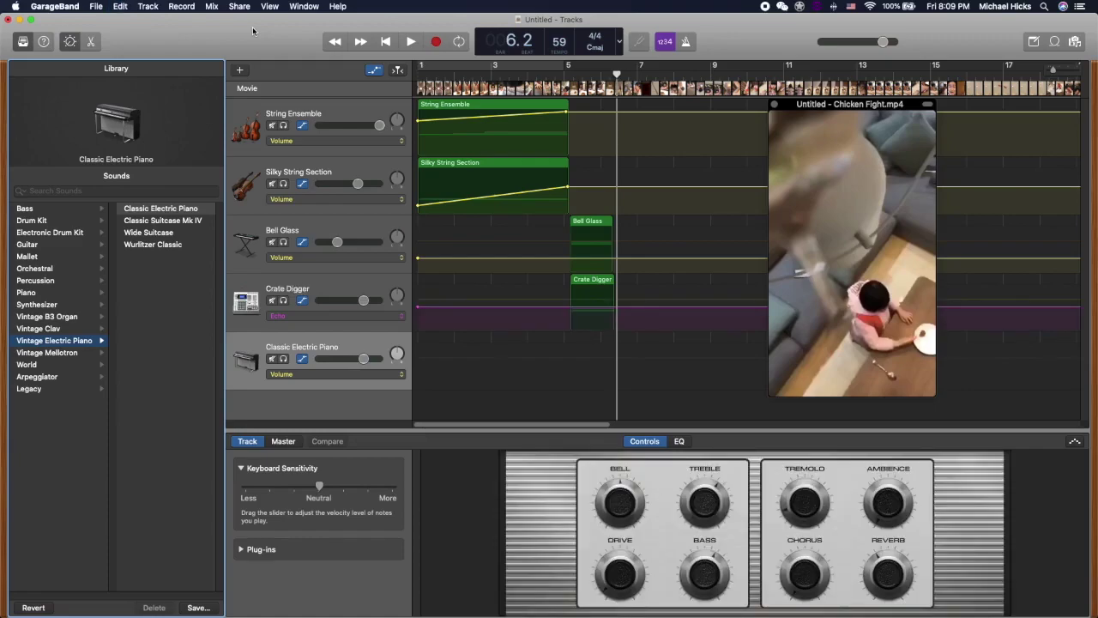
Change the Classic Electric Piano track's sound to the Coffee Shop percussion kit
double_click(362, 344)
key(Return)
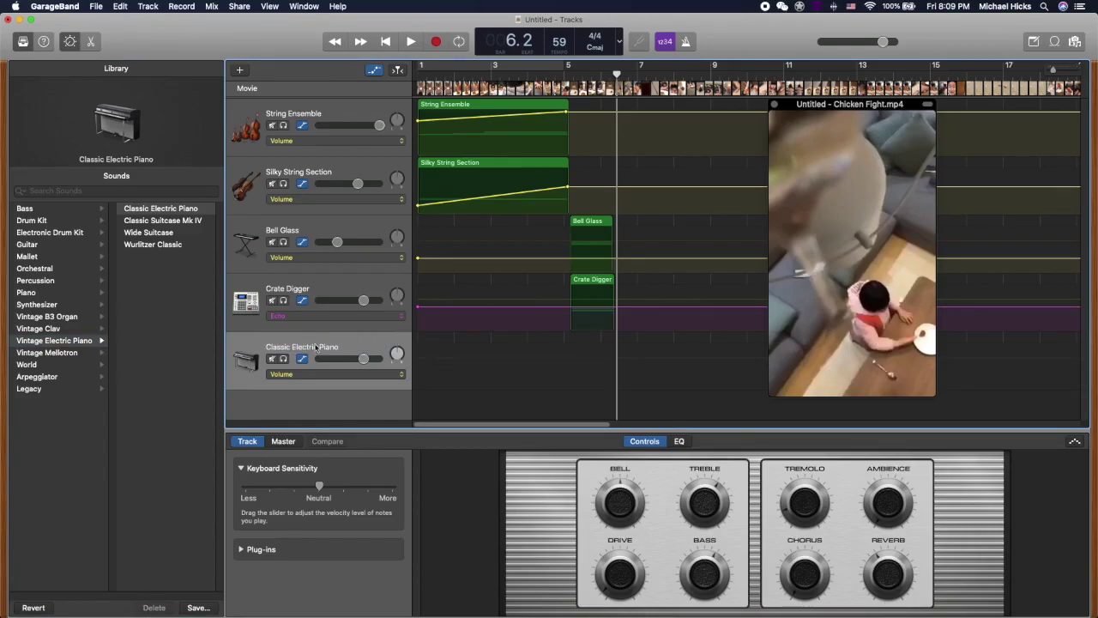
double_click(316, 347)
key(Return)
click(34, 282)
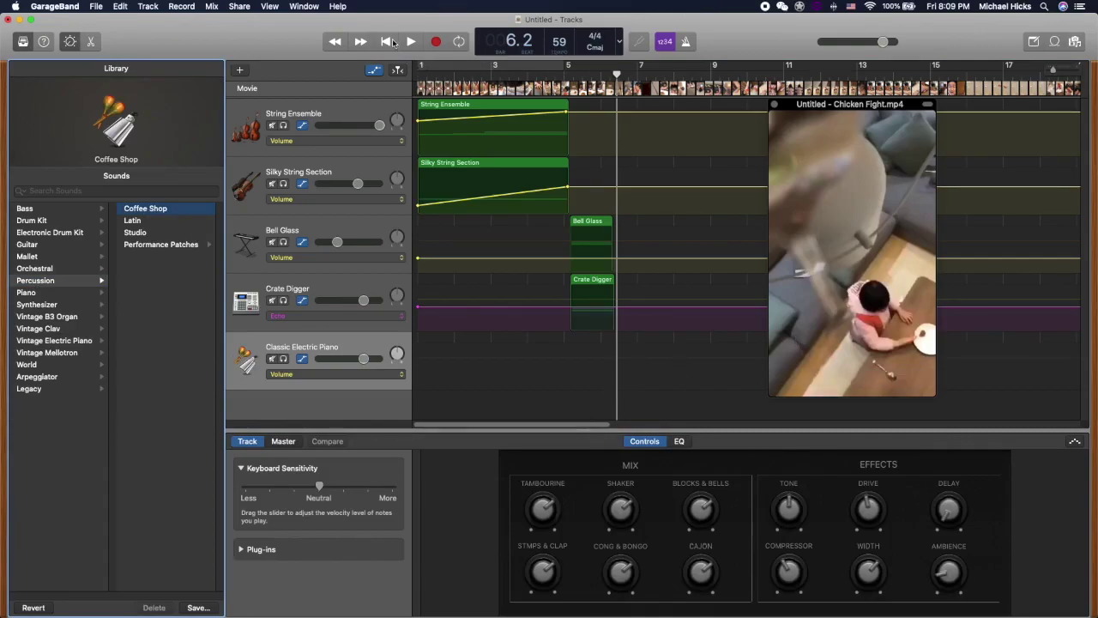
Open Musical Typing for the Classic Electric Piano track and try a note in several different octaves
click(300, 6)
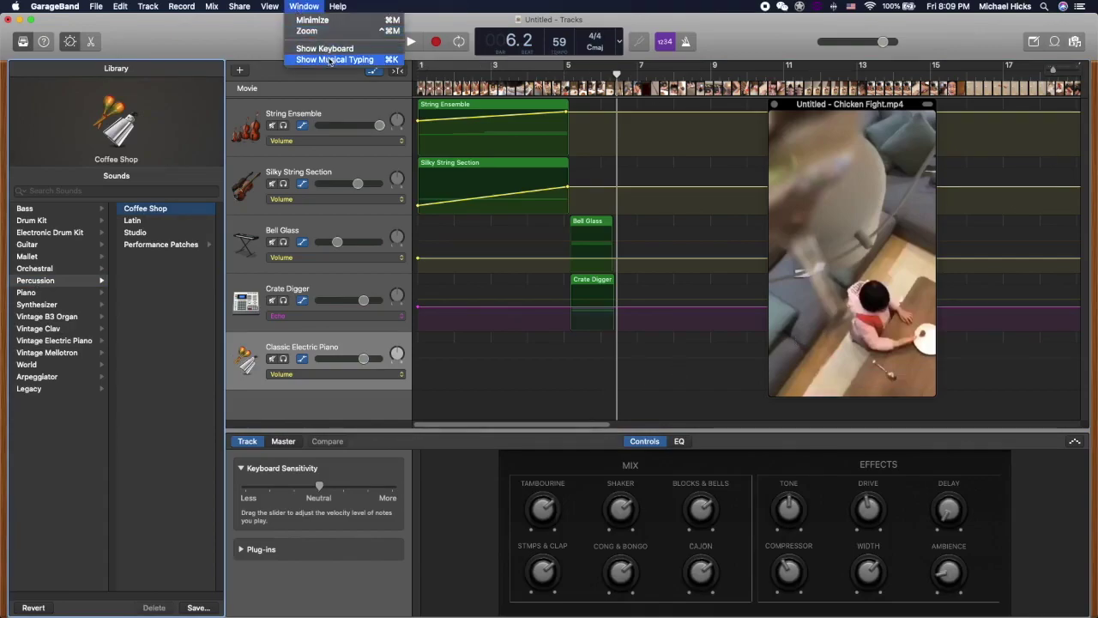
click(344, 59)
drag(635, 217, 594, 219)
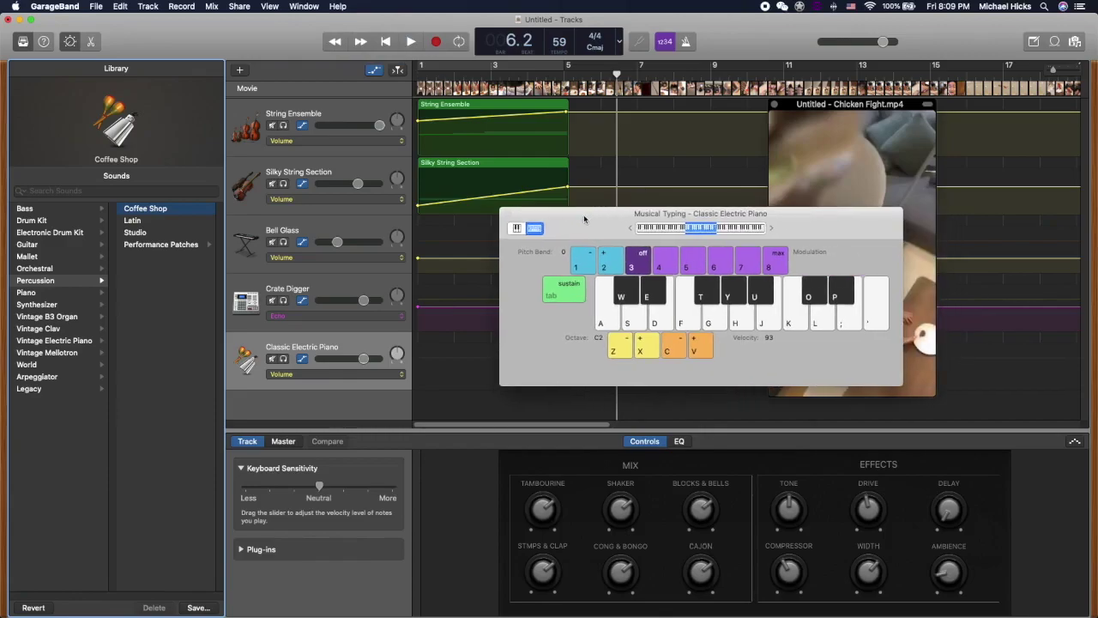
click(671, 228)
key(a)
click(649, 232)
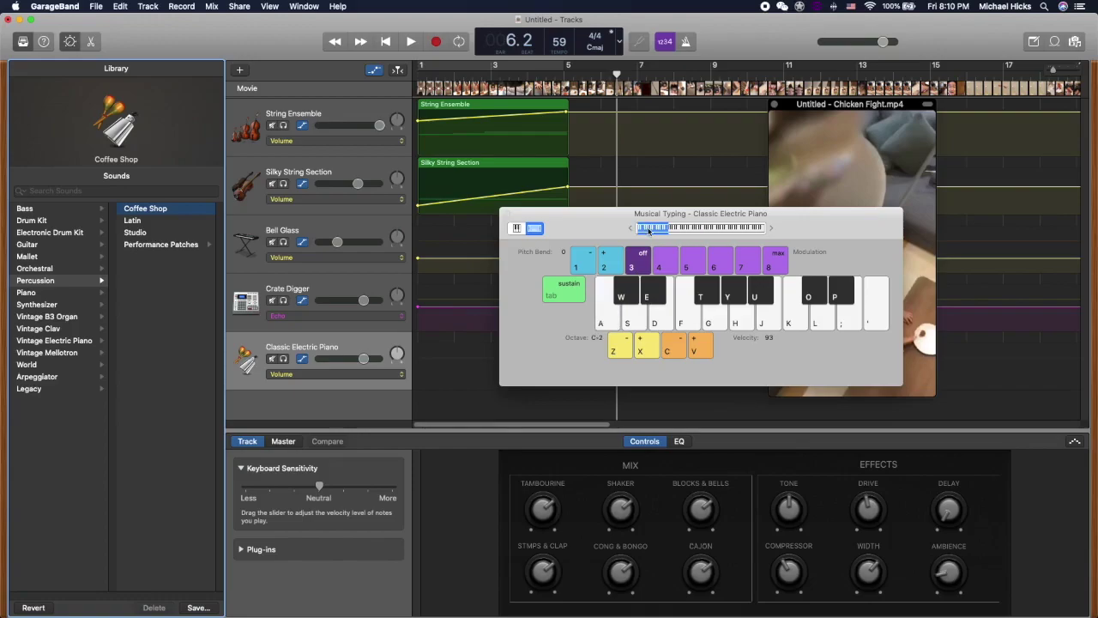
key(a)
click(689, 228)
key(a)
Set Musical Typing to octave C3 and audition the Coffee Shop percussion sounds across its keys
click(714, 228)
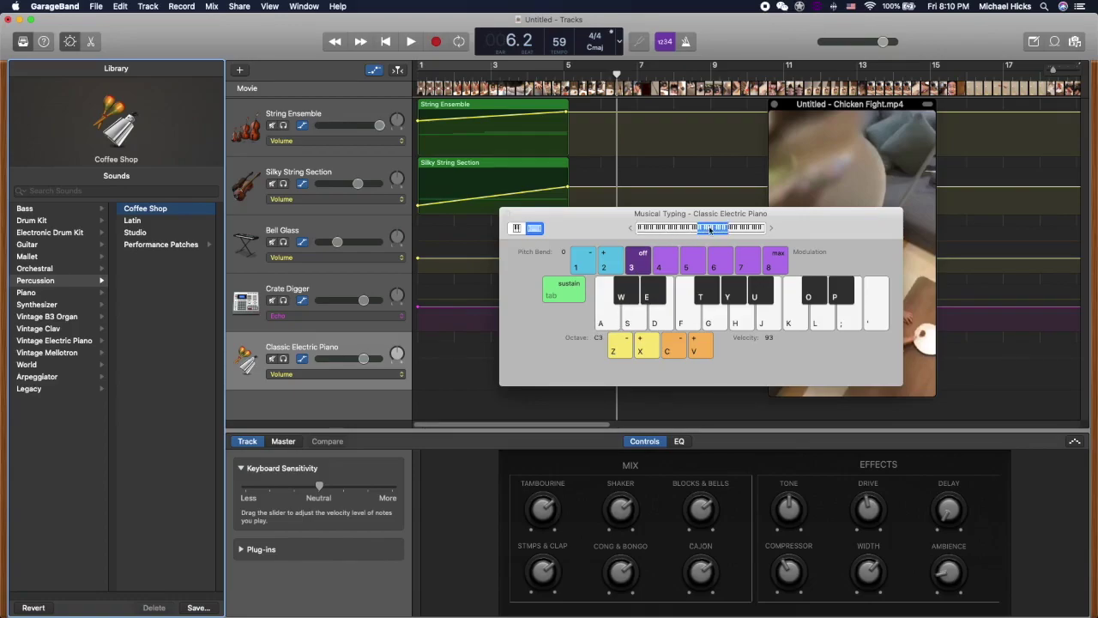
key(s)
key(d)
key(f)
key(f)
key(g)
key(h)
key(g)
key(g)
key(g)
key(k)
key(k)
Write "Percussion - Coffee Shop K" in the project's Note Pad, moving the floating windows clear, and close the Note Pad
drag(815, 221, 708, 166)
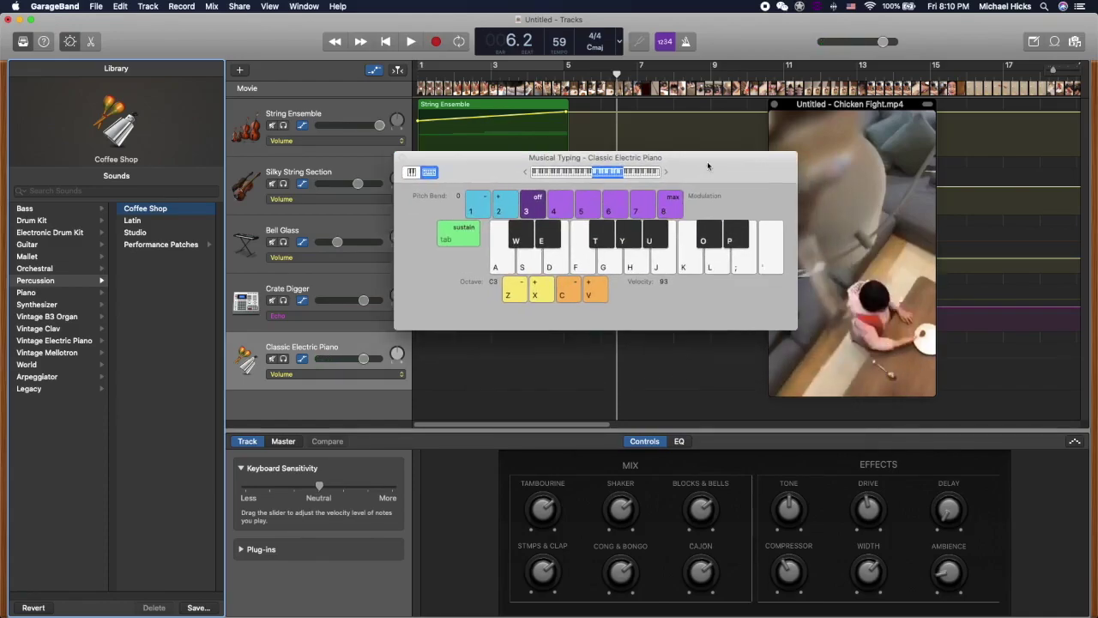
click(1033, 41)
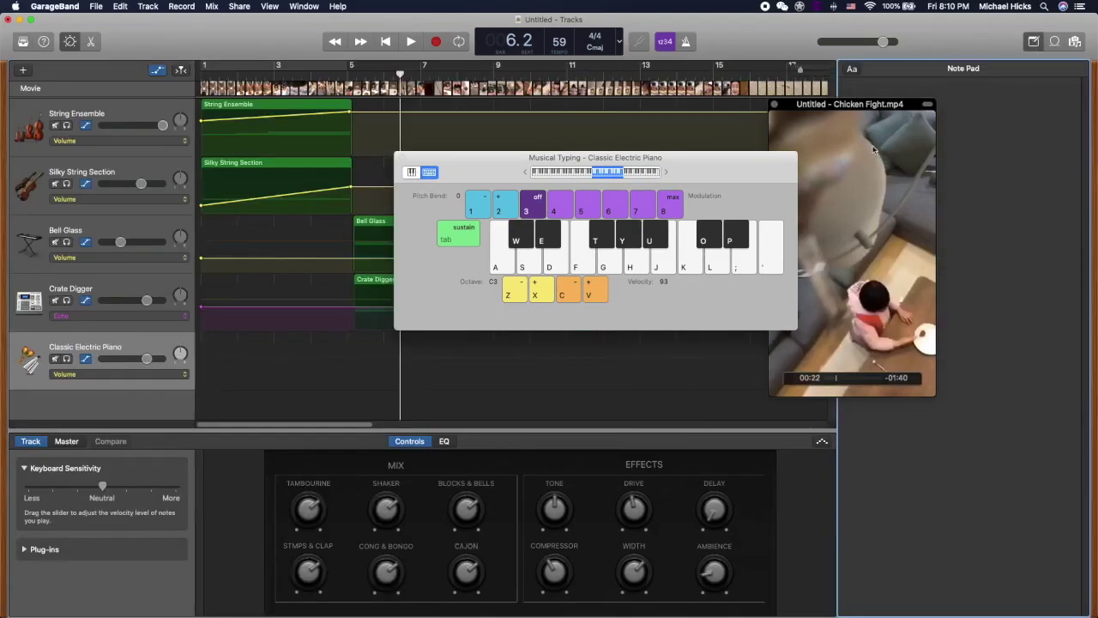
drag(887, 105, 663, 339)
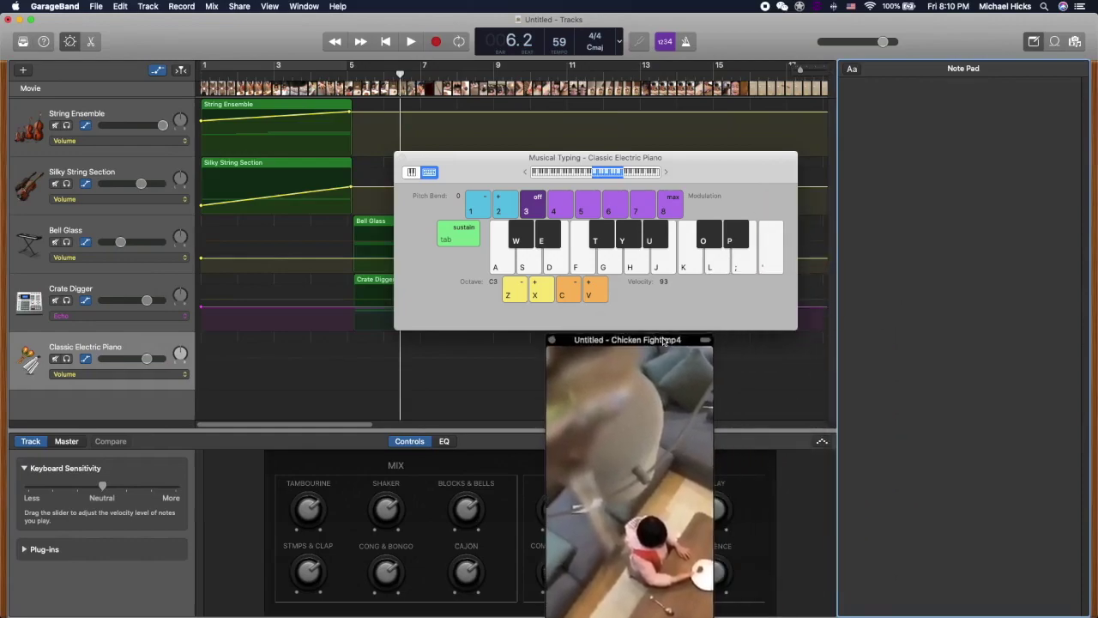
click(870, 112)
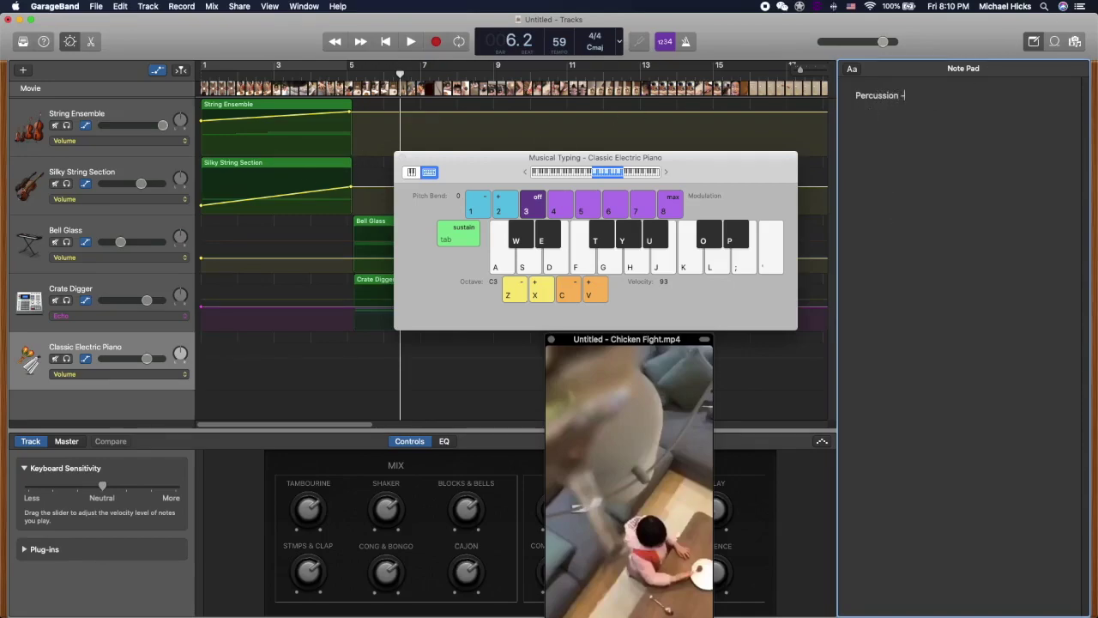
text(Coffee Shop K)
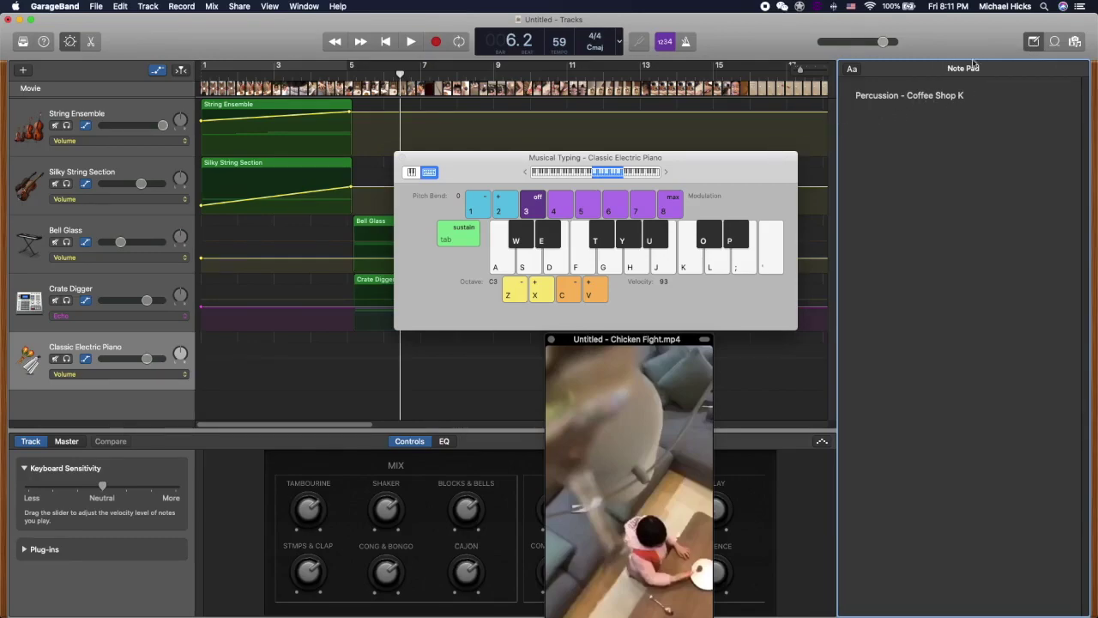
click(1036, 39)
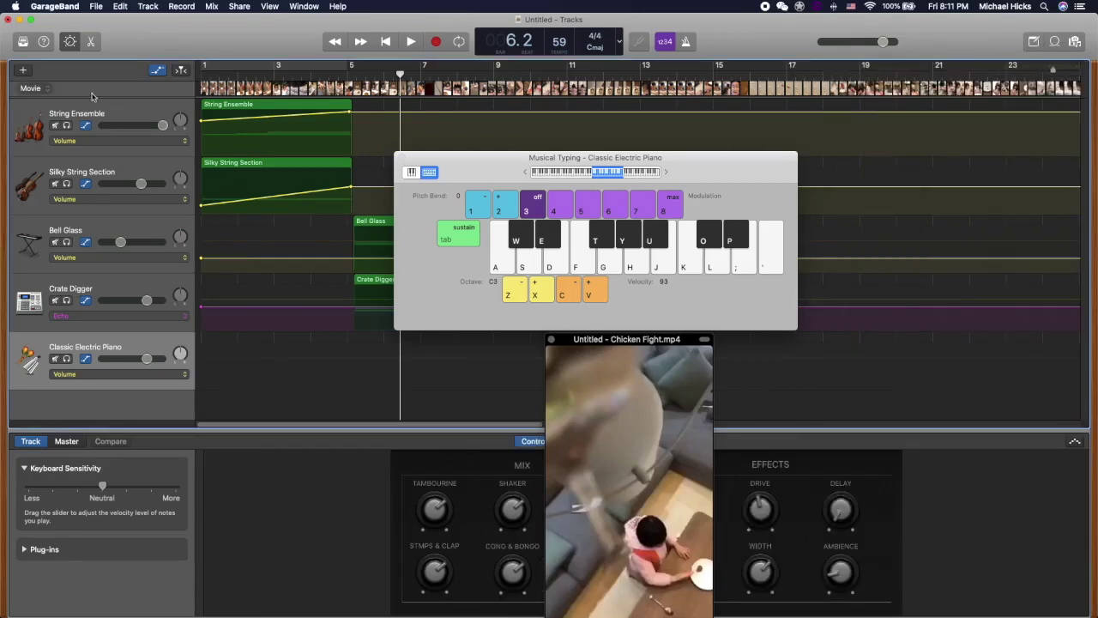
Show the Library, audition more Coffee Shop sounds on the Musical Typing keys and browse the percussion Performance Patches
click(23, 41)
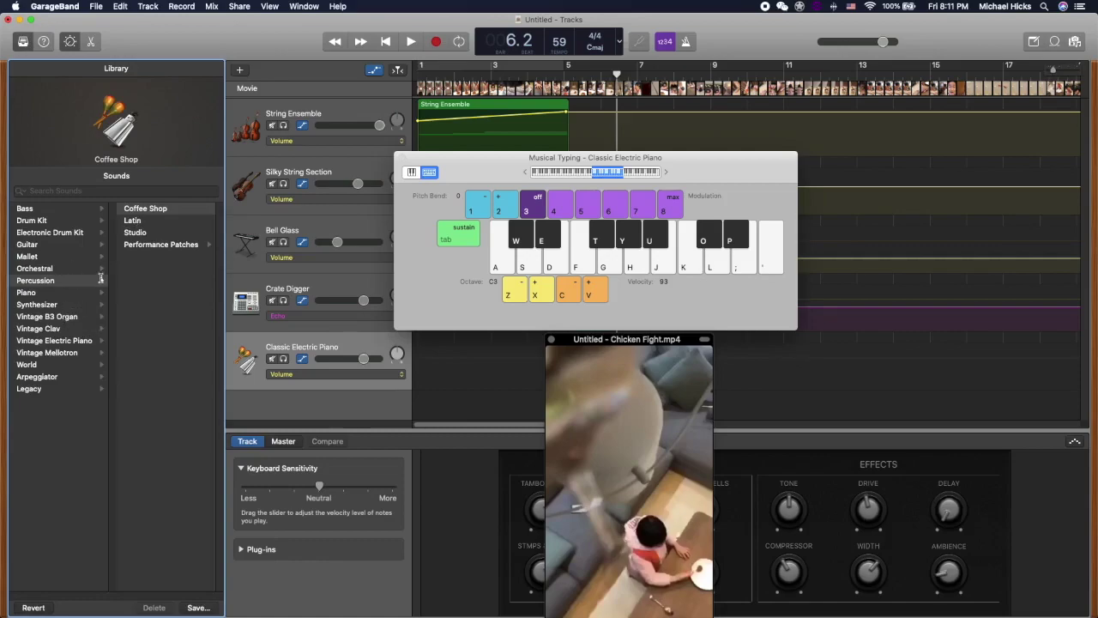
click(688, 266)
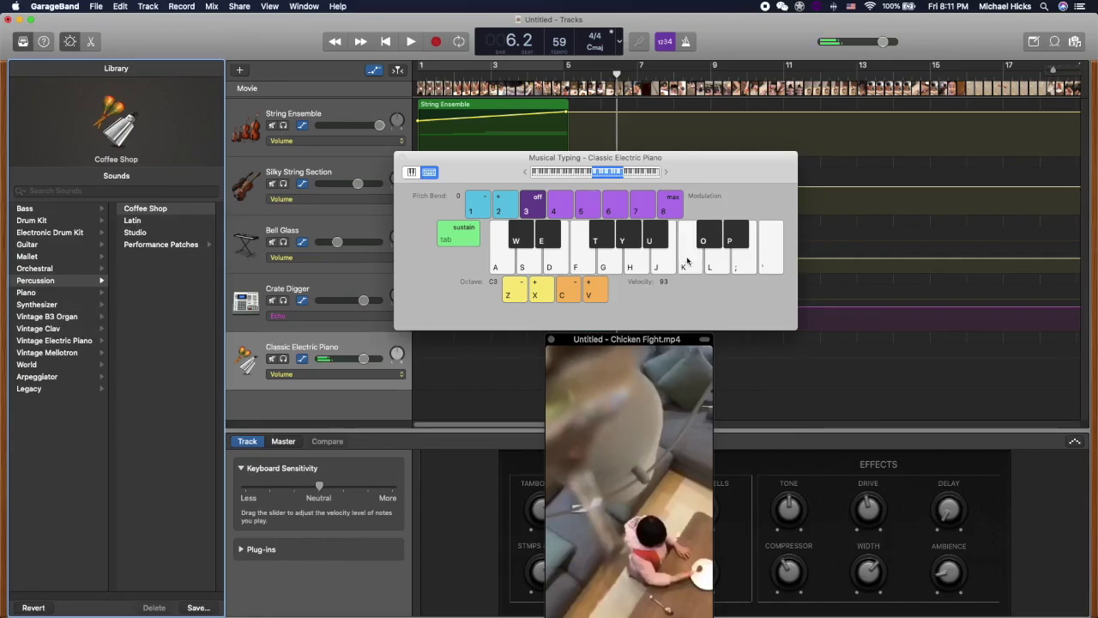
click(706, 268)
click(549, 261)
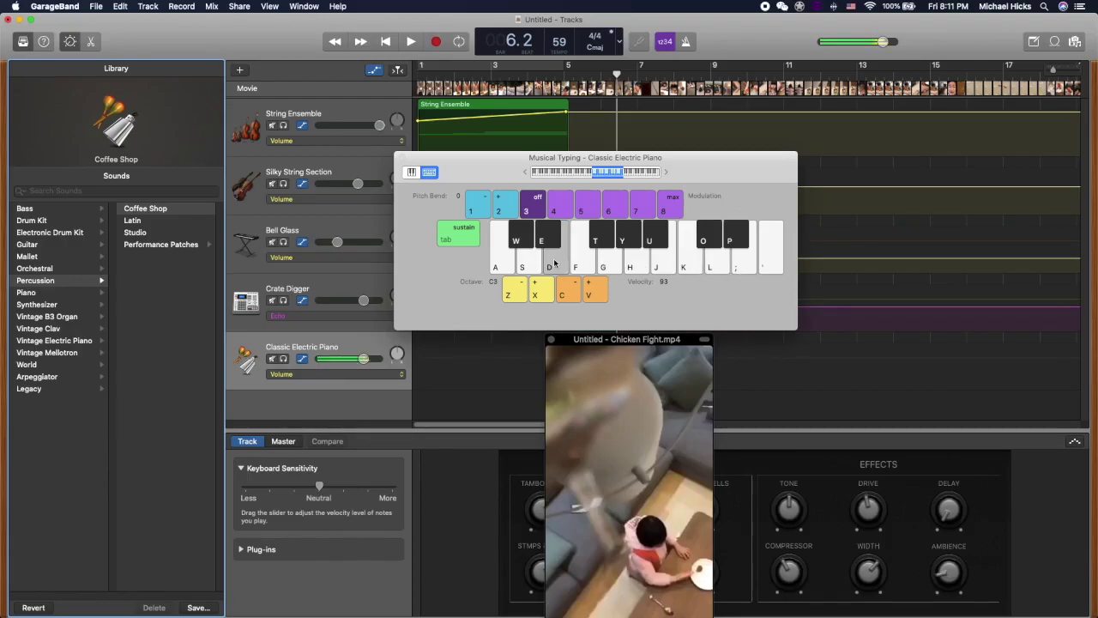
click(549, 261)
click(531, 264)
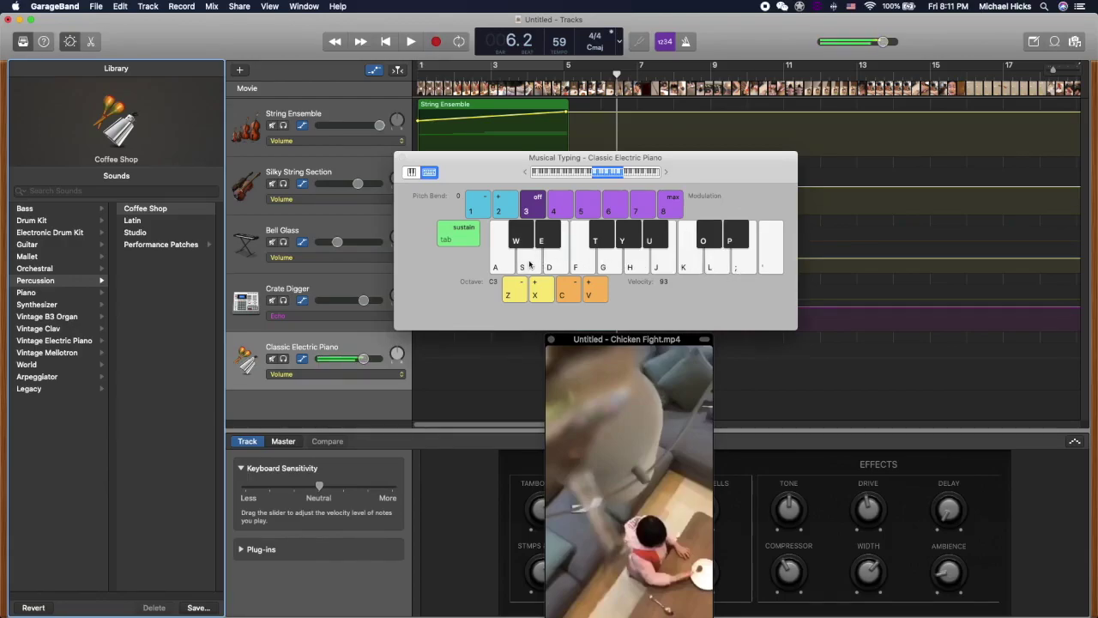
click(542, 241)
click(502, 266)
click(594, 237)
click(148, 247)
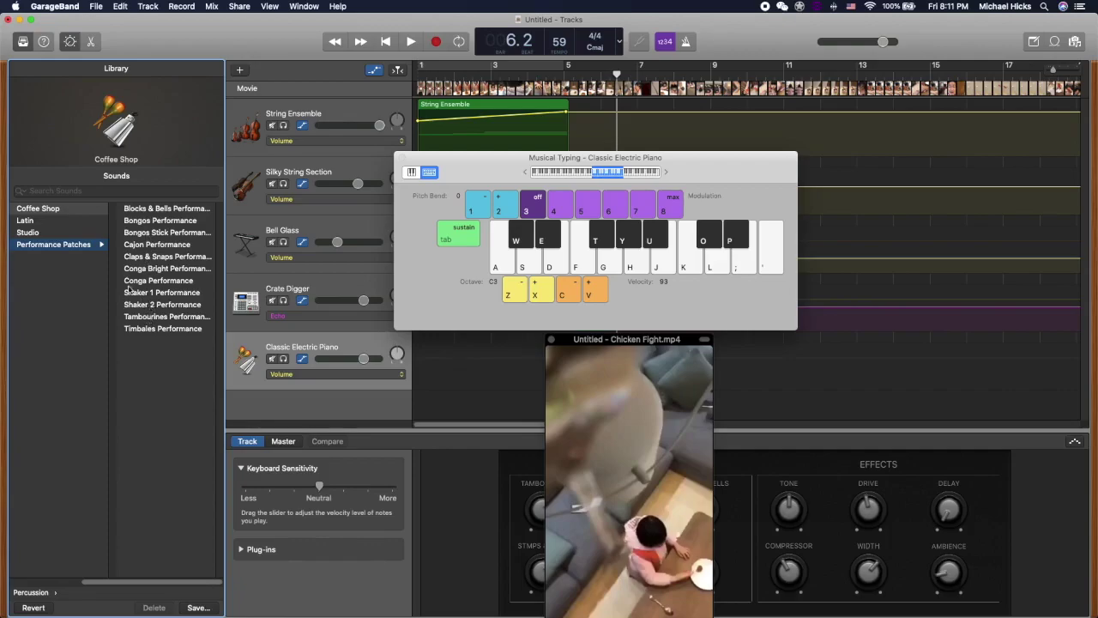
drag(161, 582, 76, 576)
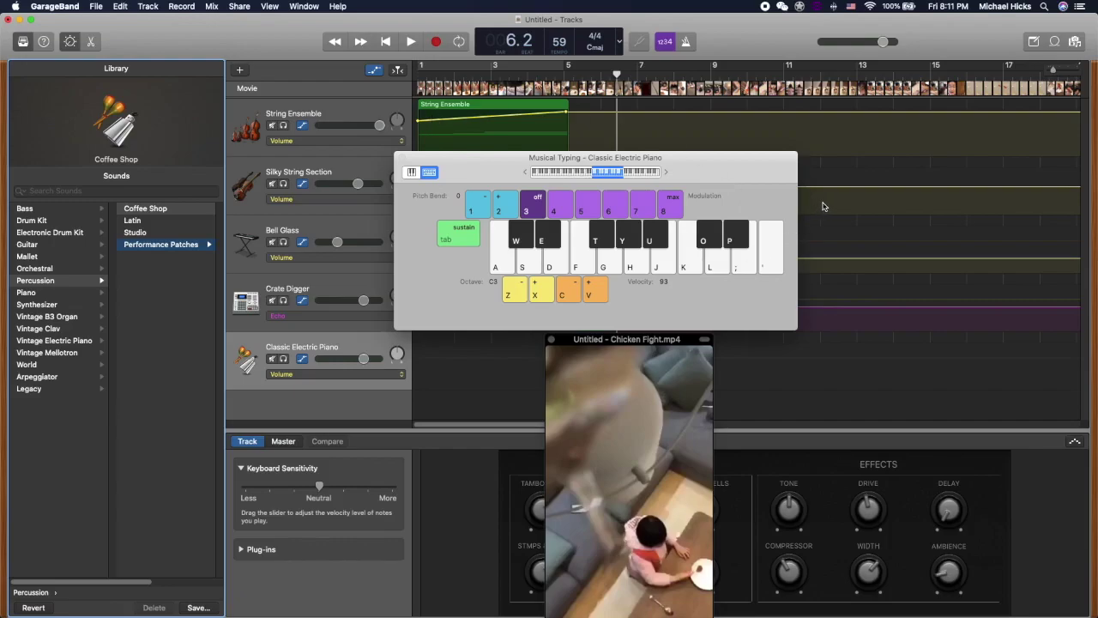
Open the Loop Browser and filter the loops to the Percussion instrument
click(1075, 42)
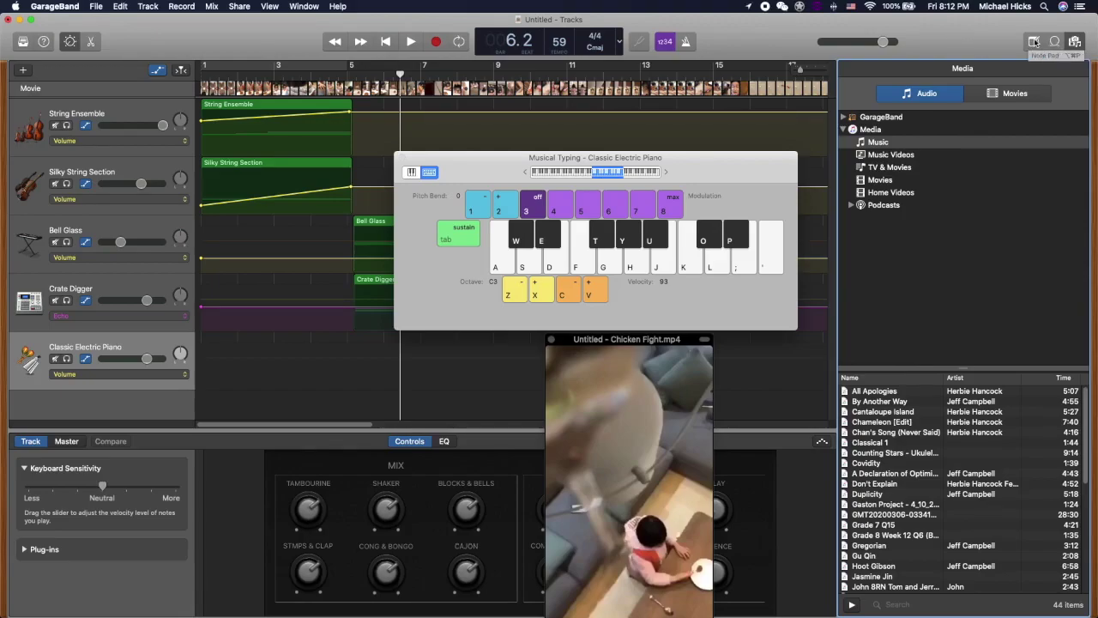
click(1034, 41)
click(1076, 42)
click(1055, 41)
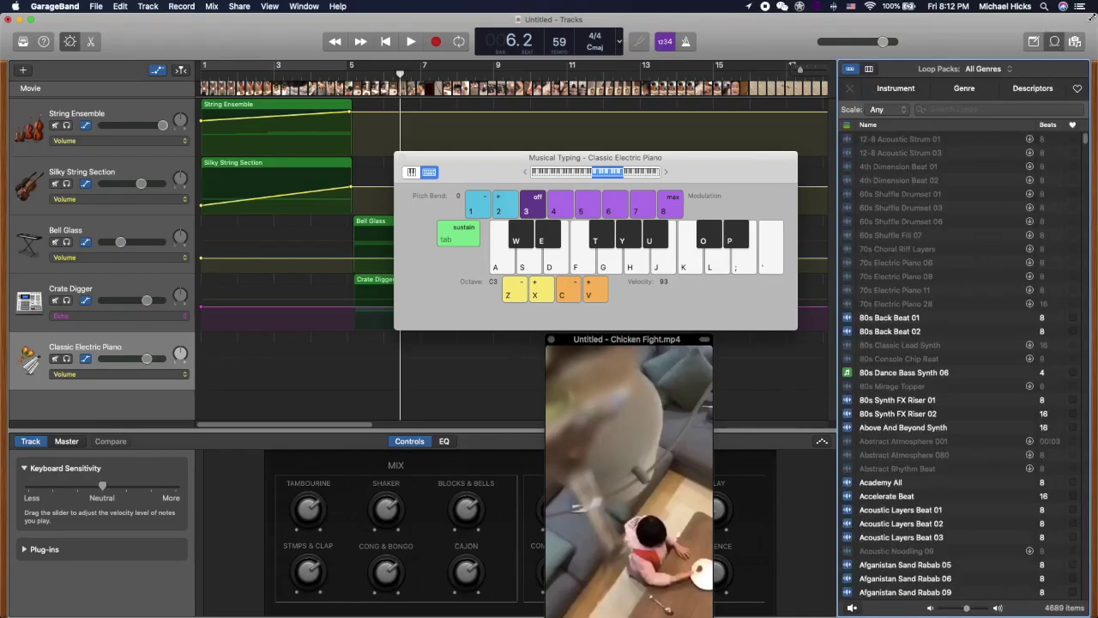
scroll(889, 410, down, 15)
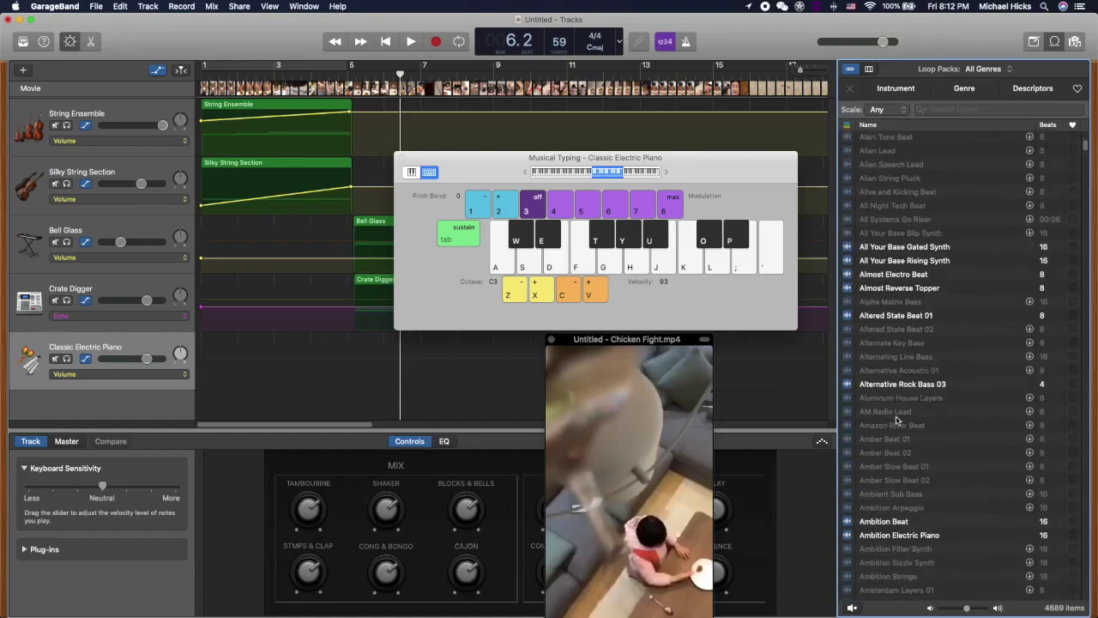
scroll(894, 412, up, 15)
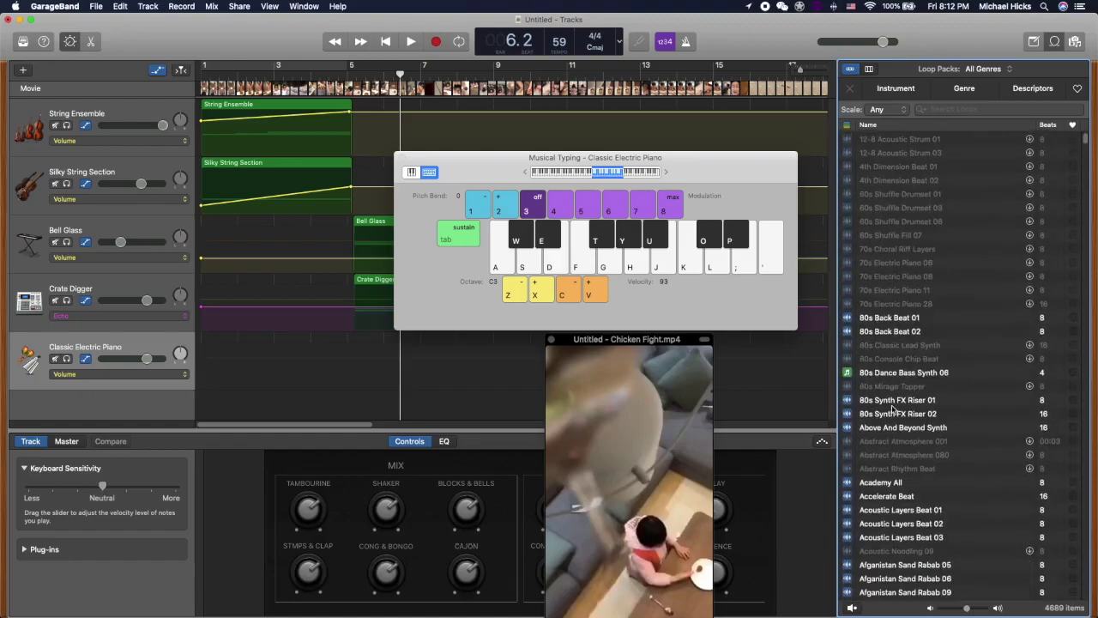
click(893, 89)
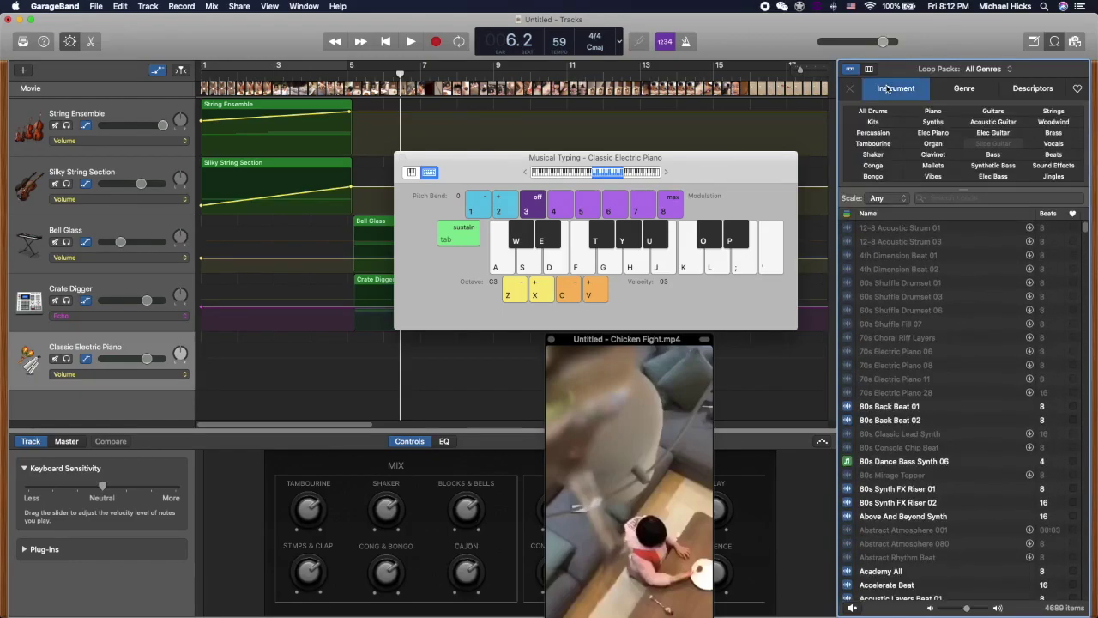
click(885, 136)
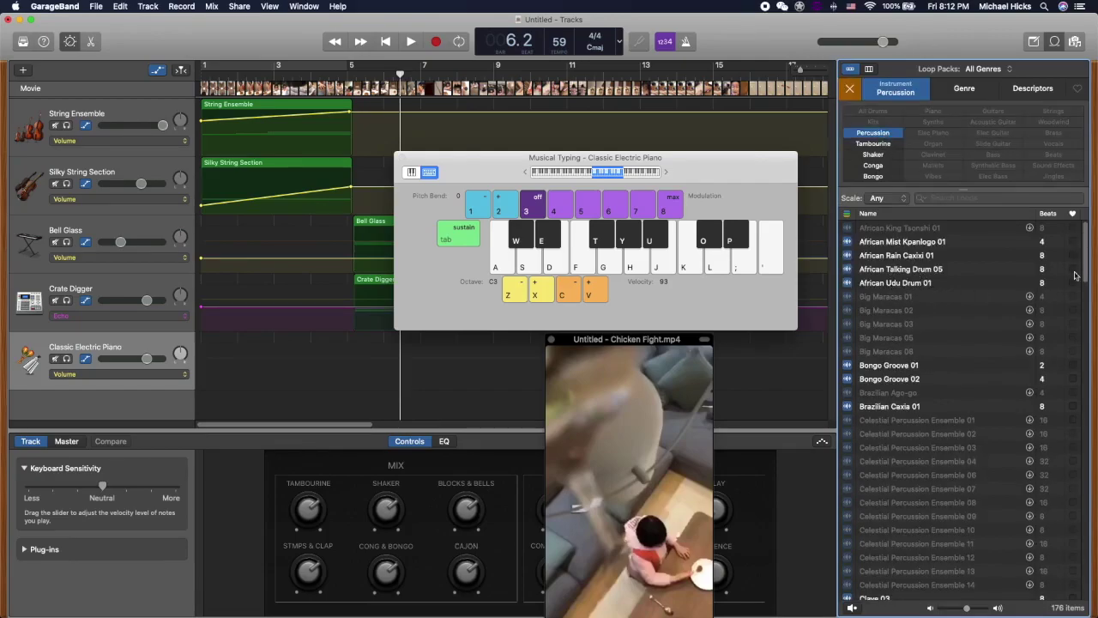
Preview the African Udu Drum 01 loop
click(896, 284)
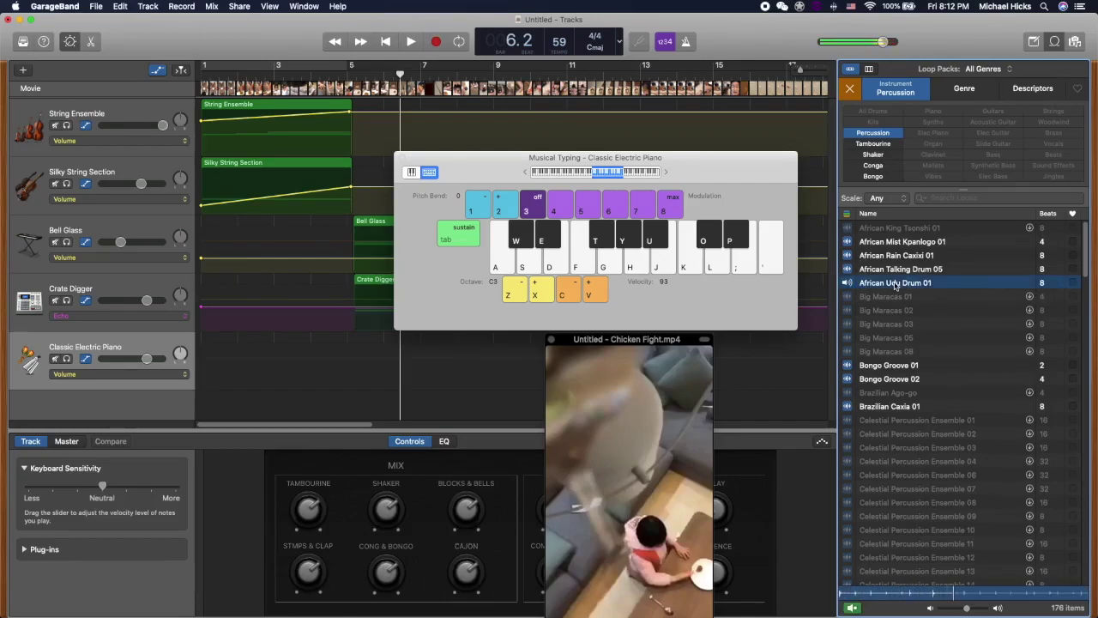
click(901, 284)
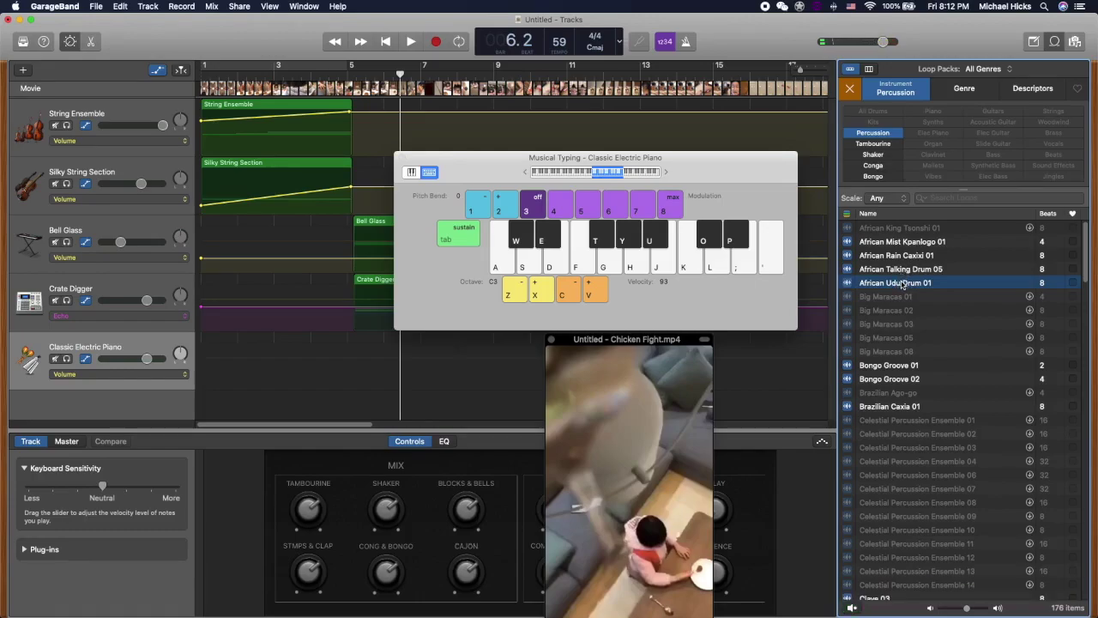
click(902, 283)
click(901, 283)
Move the Musical Typing and movie windows aside and add the African Udu Drum 01 loop on a new track at the playhead
drag(744, 172, 791, 484)
drag(643, 350, 197, 427)
drag(960, 285, 406, 396)
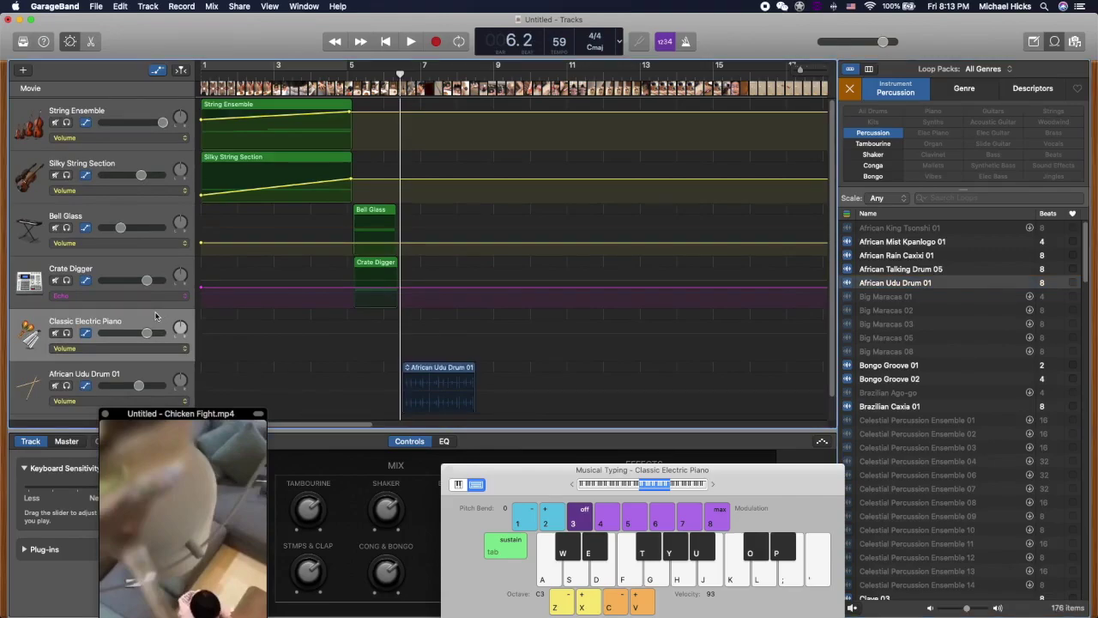
Delete the Classic Electric Piano track and move the movie window back over the empty part of the tracks area
right_click(154, 319)
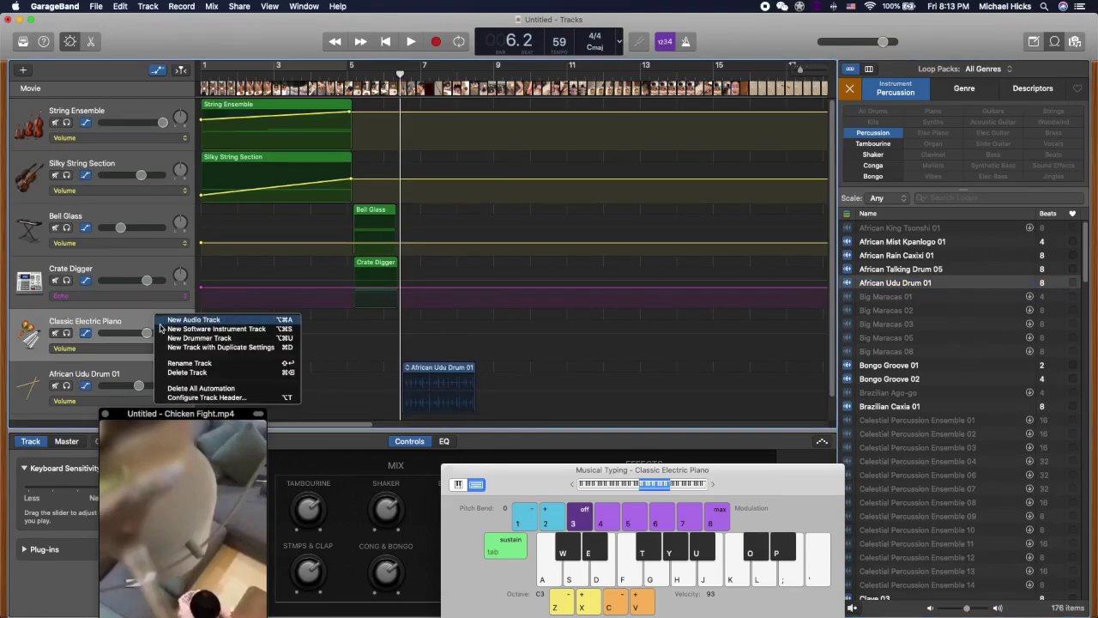
click(191, 374)
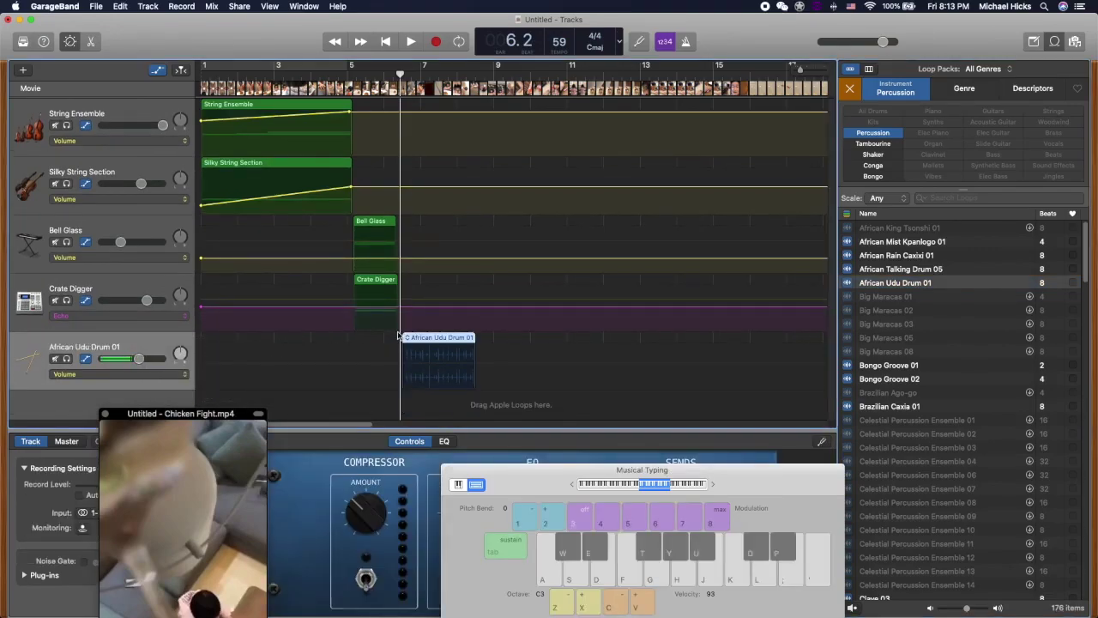
drag(230, 415, 405, 283)
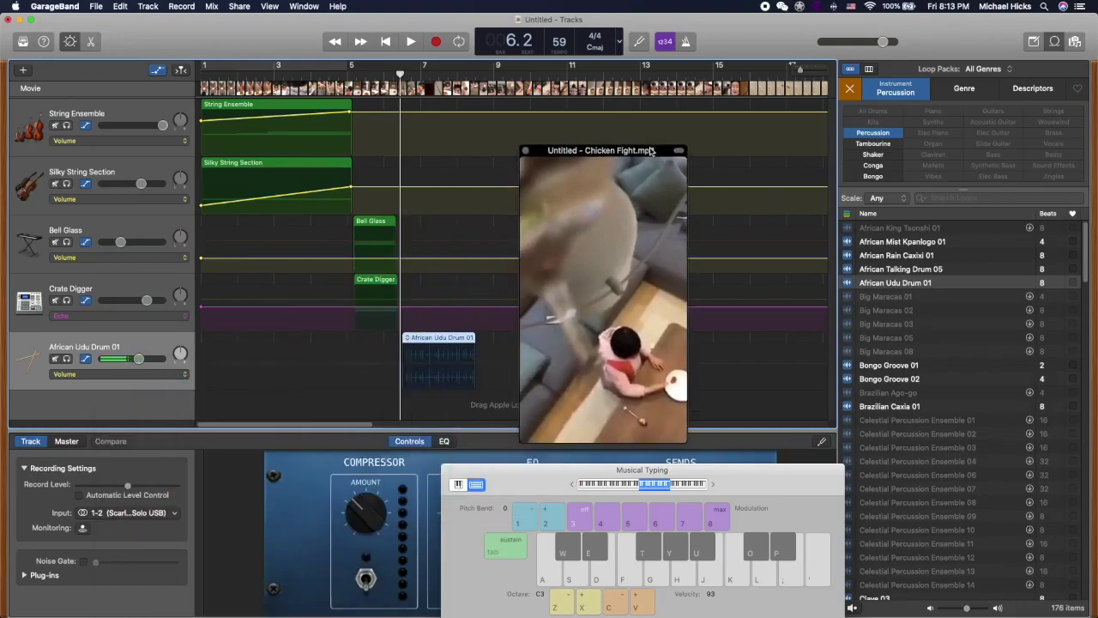
Play the African Udu Drum 01 loop against the movie and close the Musical Typing window
key(space)
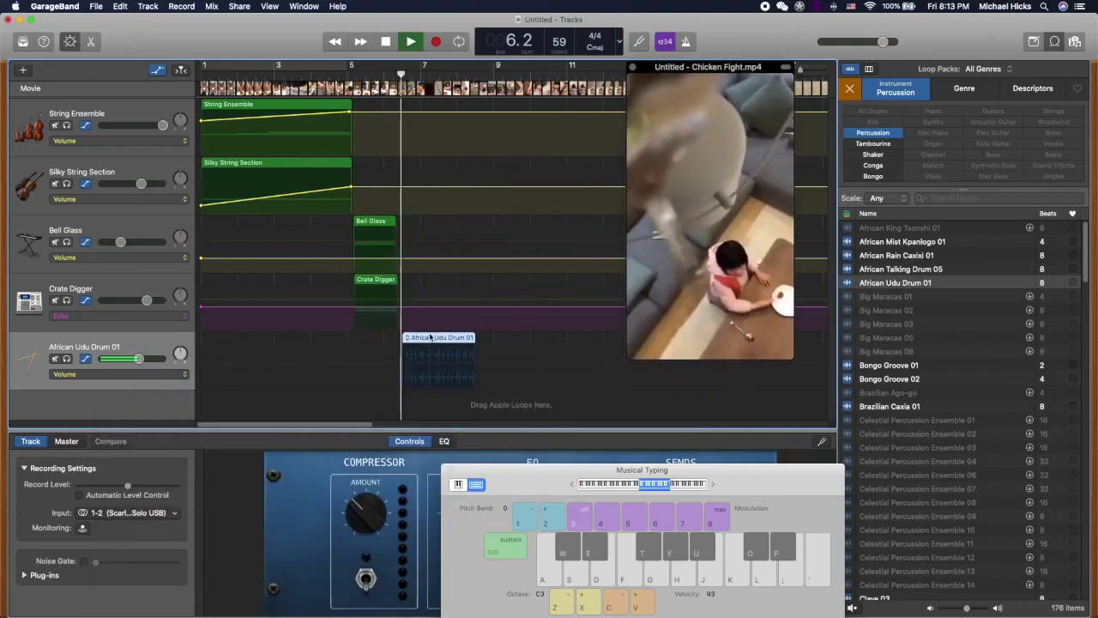
key(space)
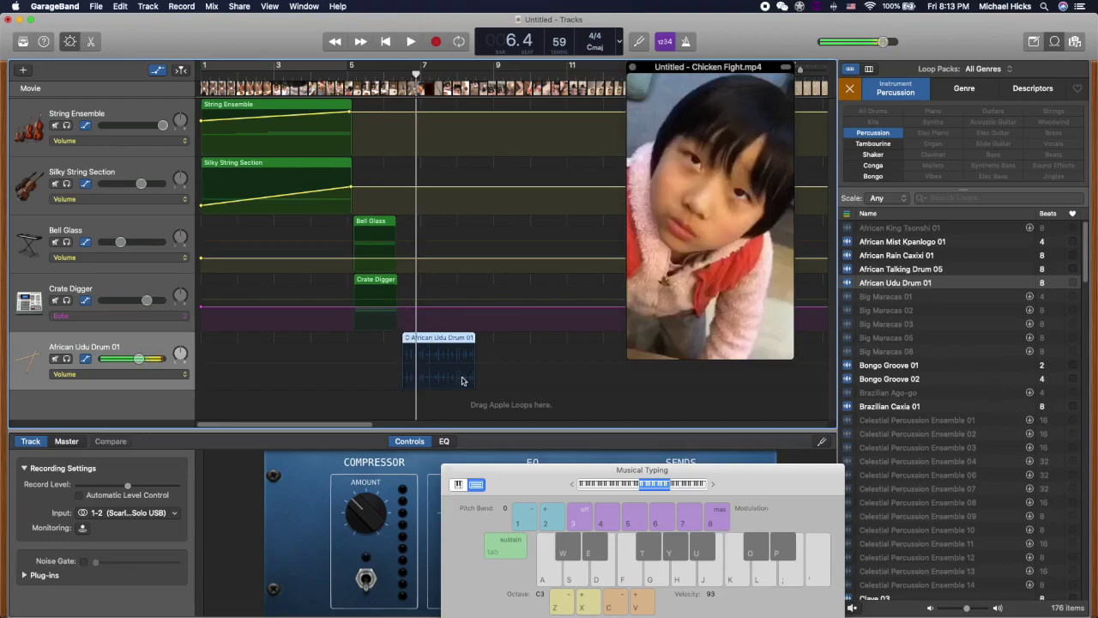
drag(514, 478, 134, 111)
drag(368, 117, 608, 234)
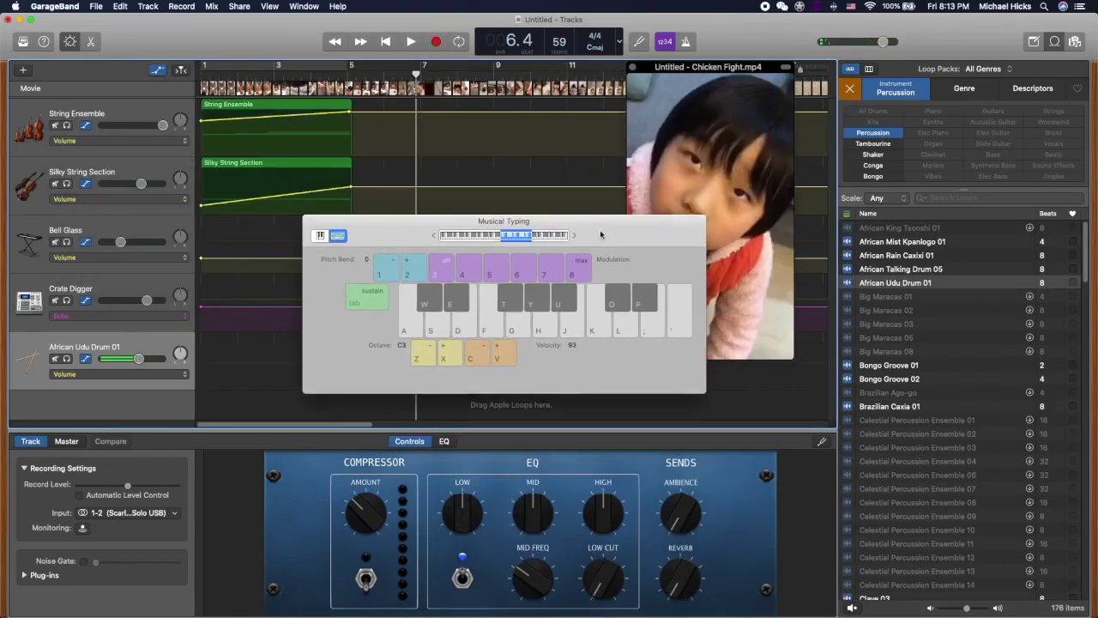
click(310, 221)
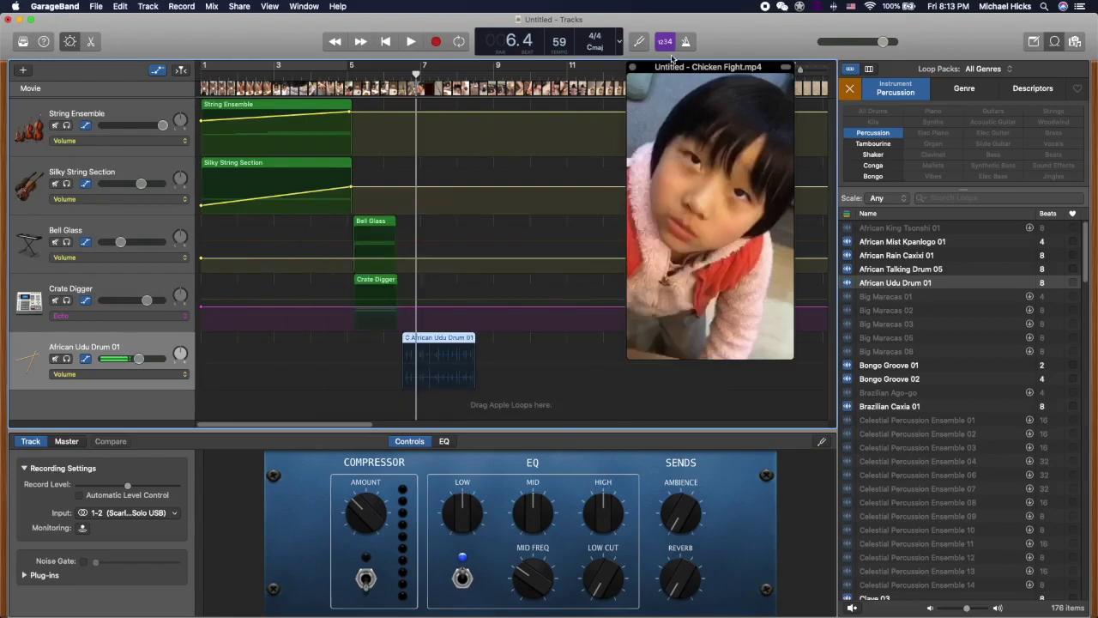
Open the African Udu Drum 01 region in the audio editor and play its opening hits from its start
click(92, 41)
key(Return)
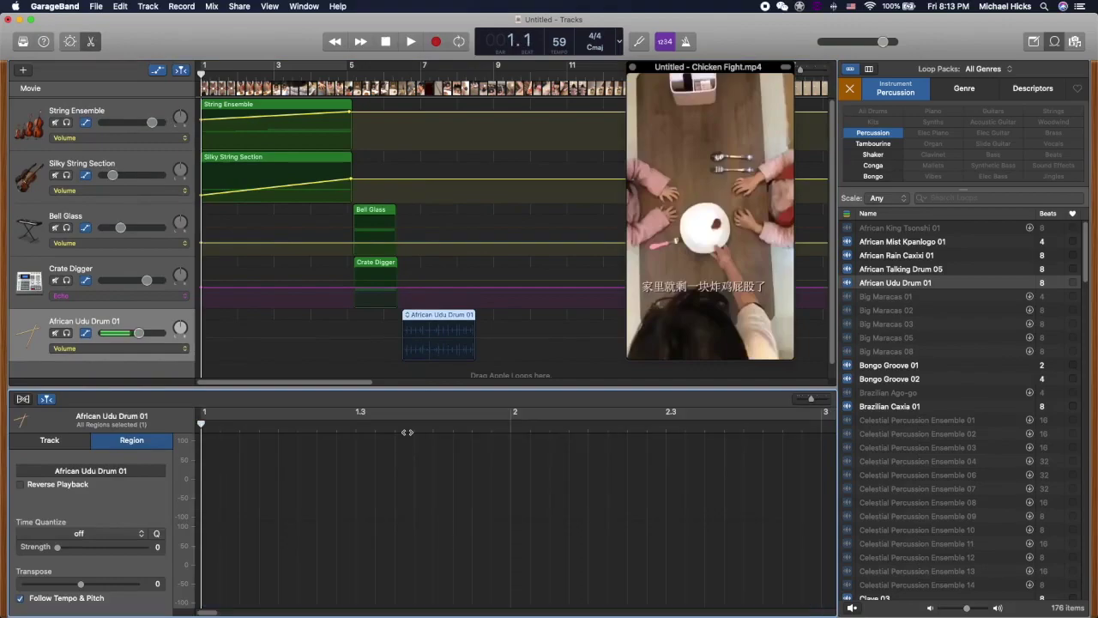
key(space)
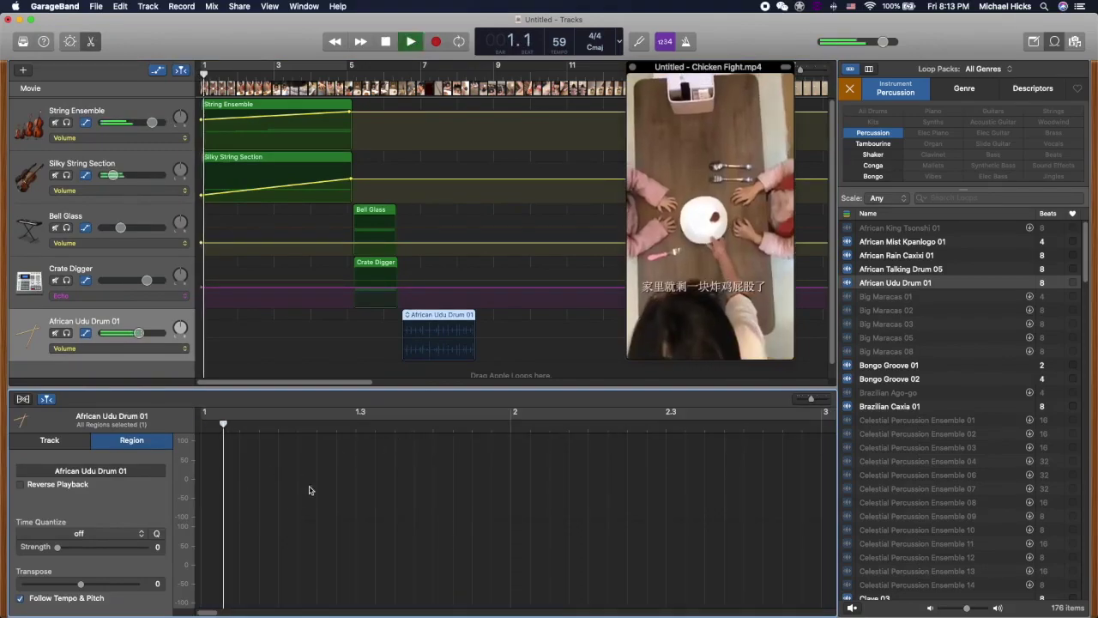
click(410, 75)
key(space)
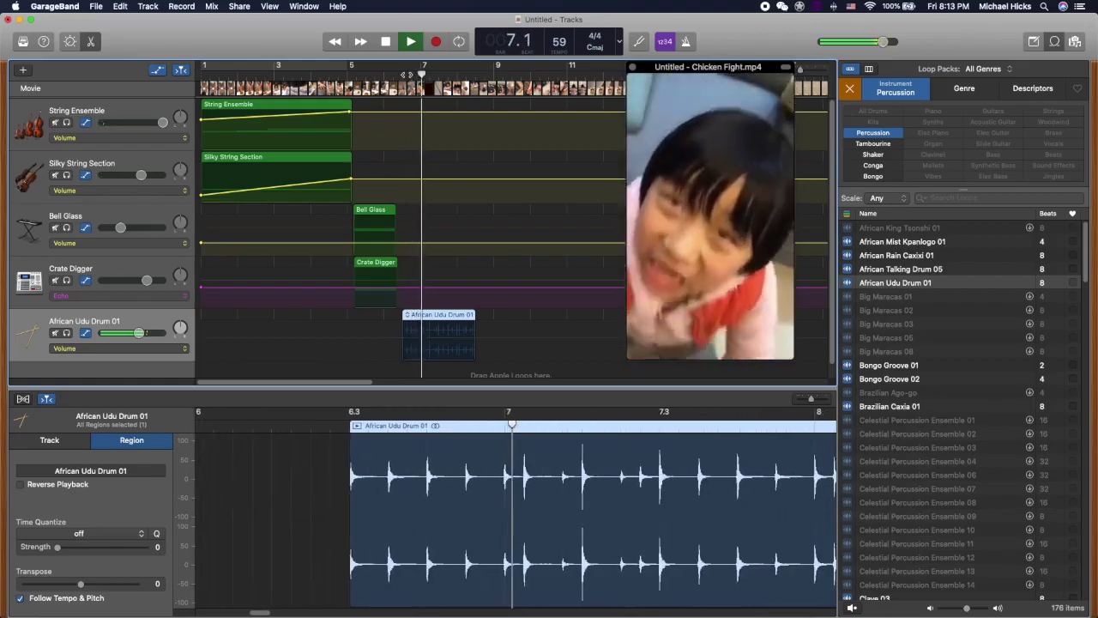
key(space)
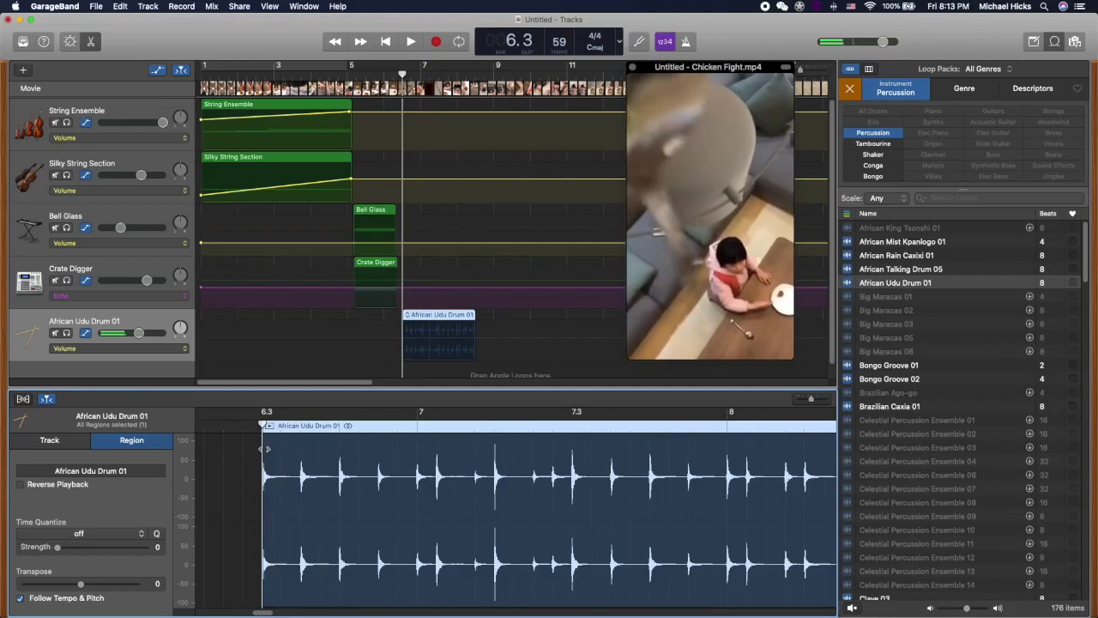
key(space)
key(space)
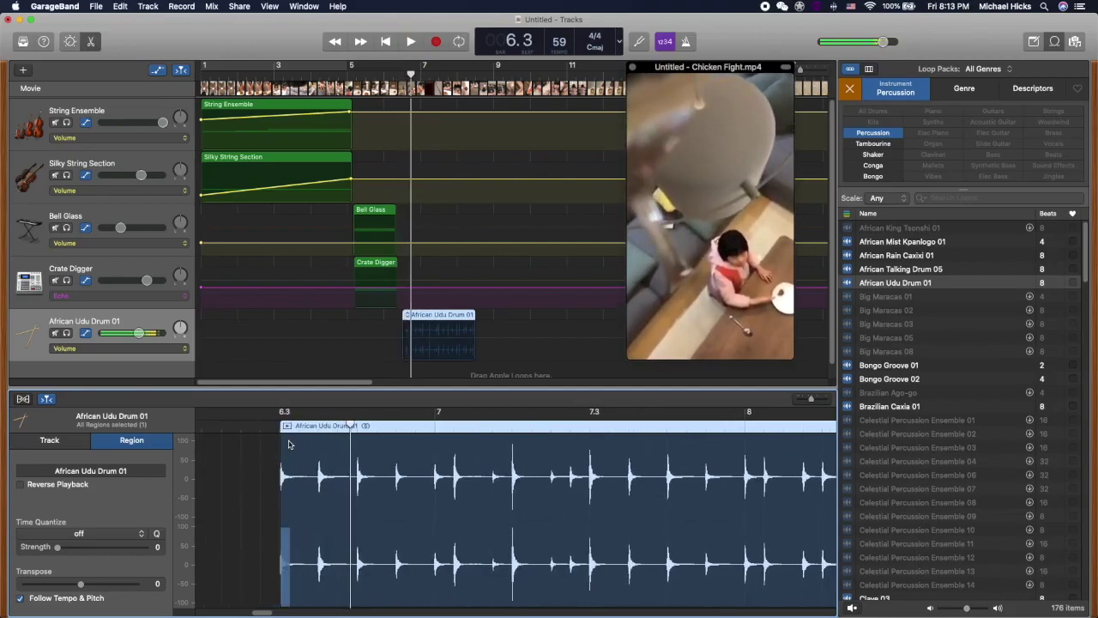
Split the African Udu Drum 01 region just after its second hit and delete the remainder
drag(347, 424, 339, 426)
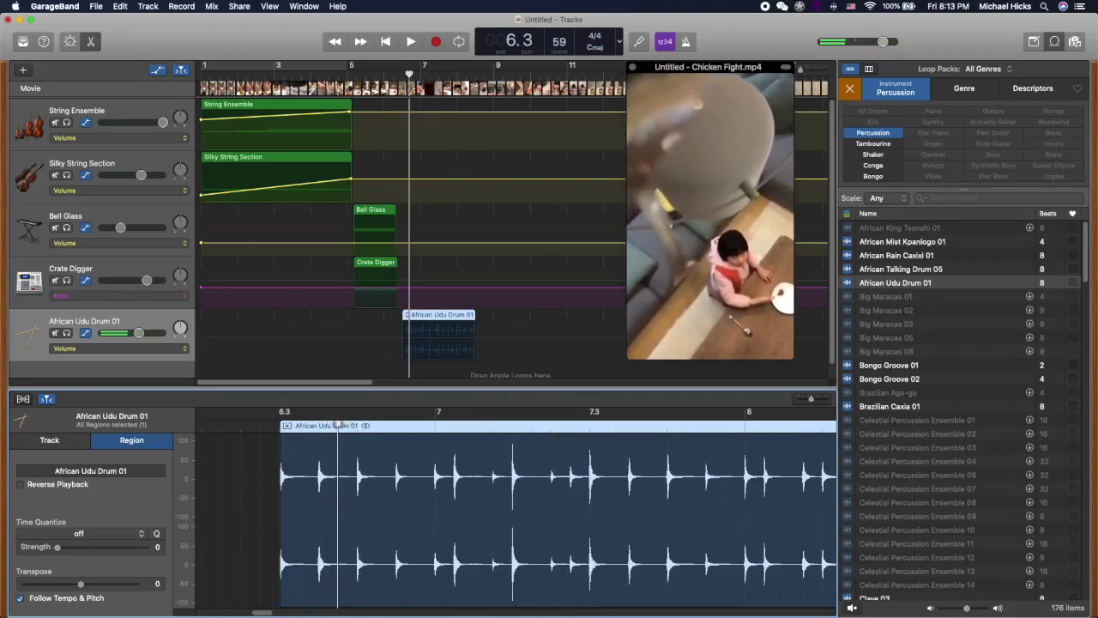
click(412, 336)
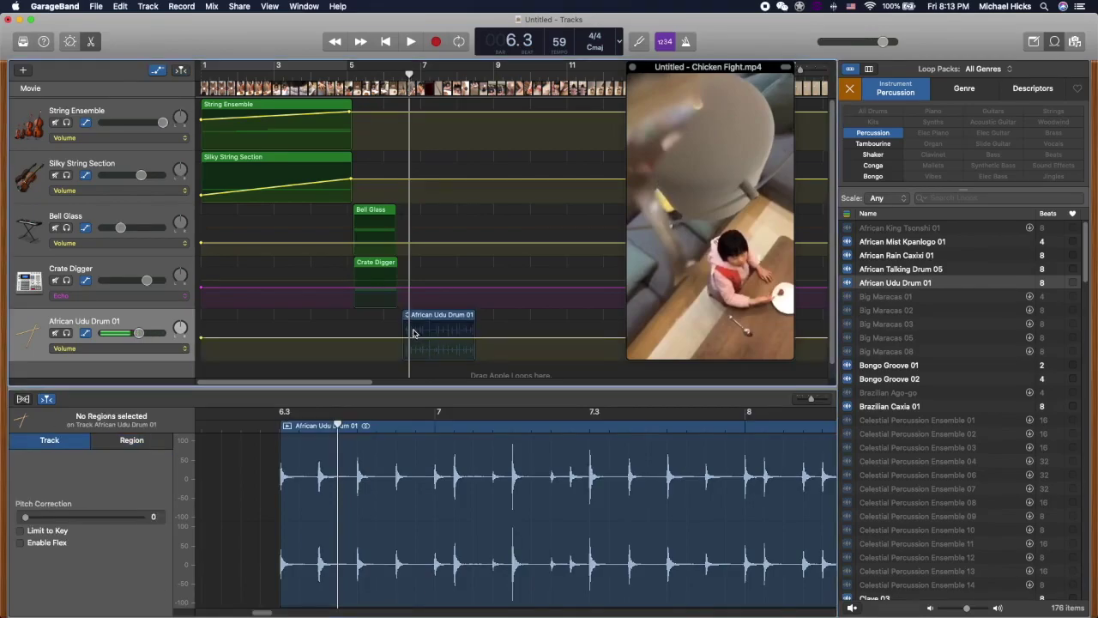
click(413, 321)
right_click(414, 319)
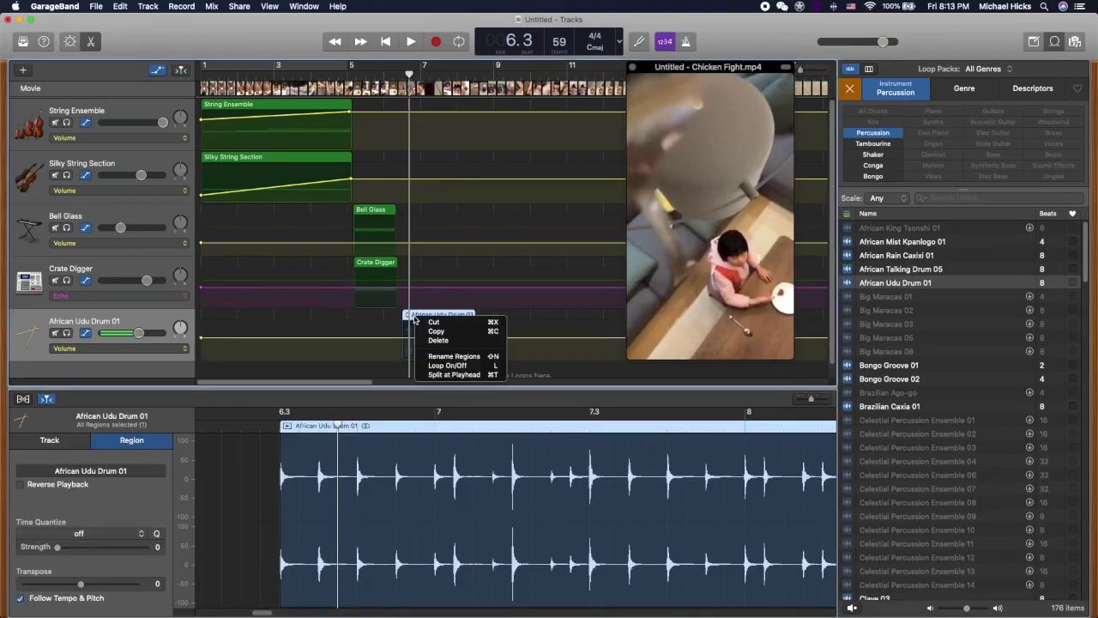
click(493, 376)
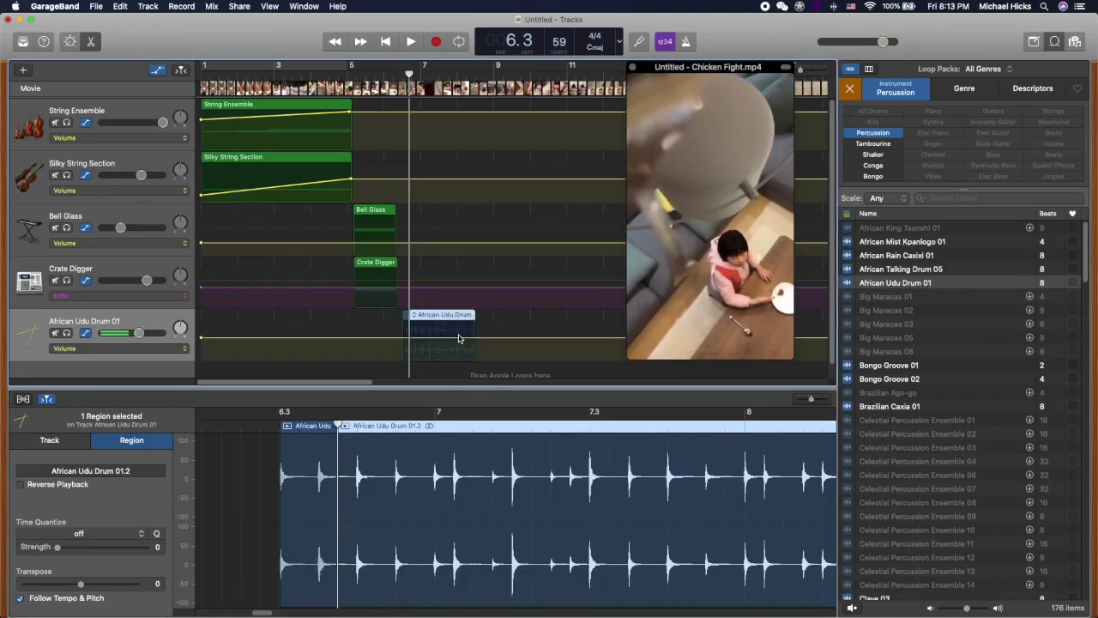
right_click(439, 318)
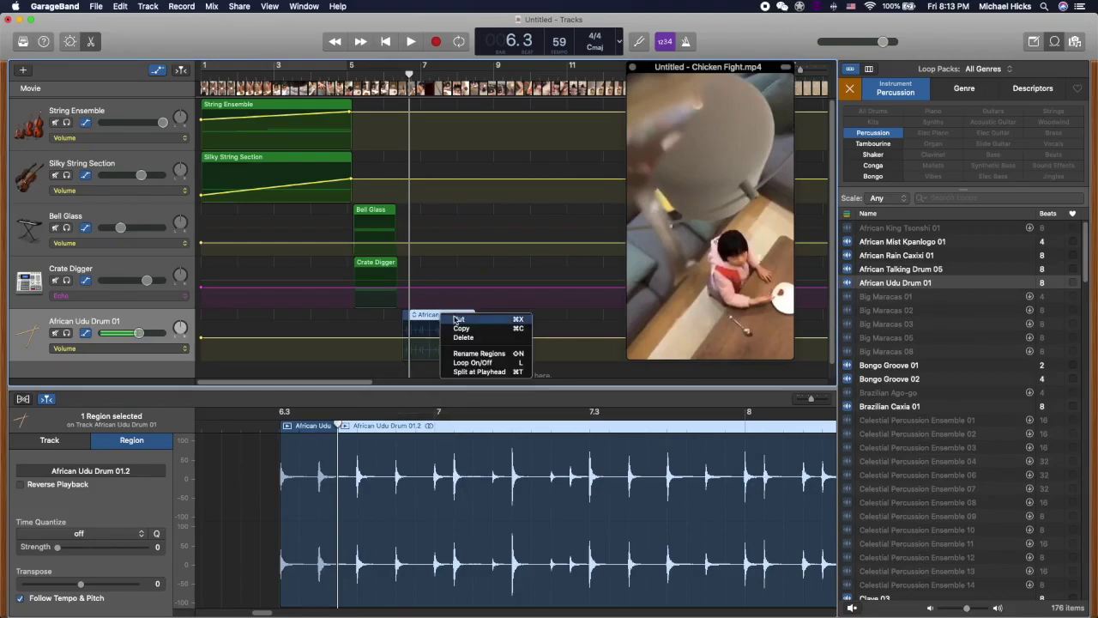
click(468, 338)
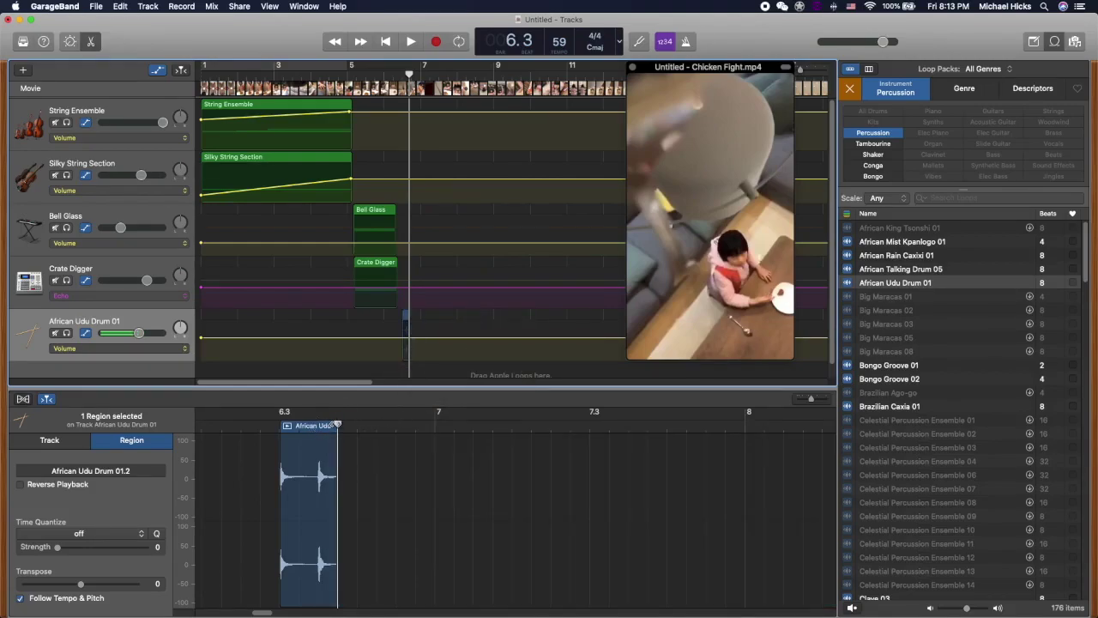
Move the movie window clear of the timeline zoom control and shift the shortened udu drum region earlier, to the playhead in bar 6
drag(280, 426, 249, 429)
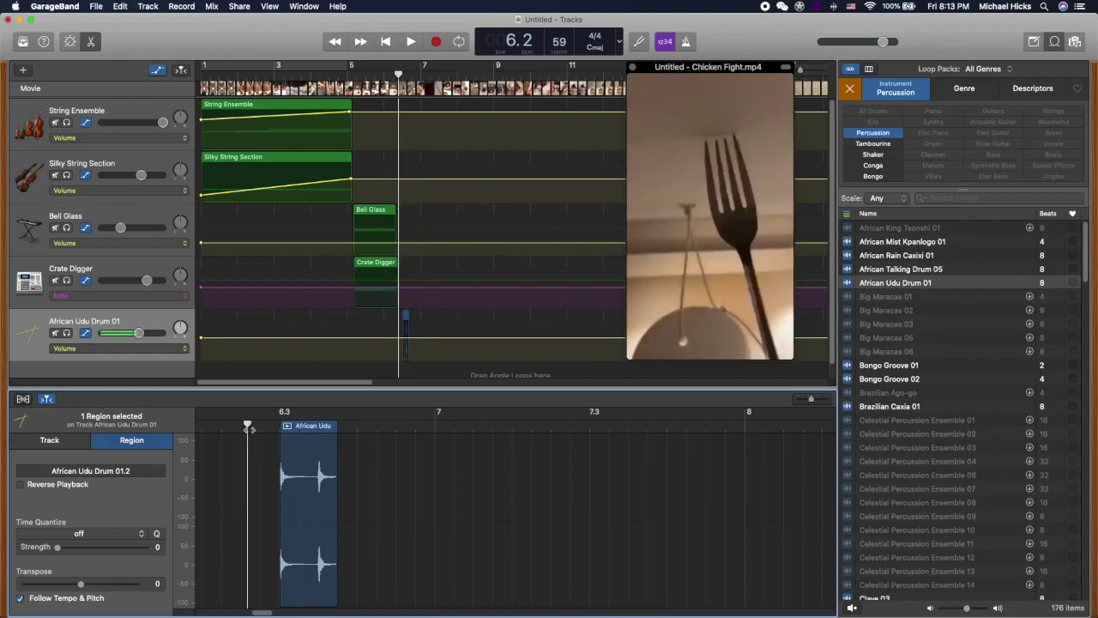
click(314, 426)
drag(315, 426, 248, 427)
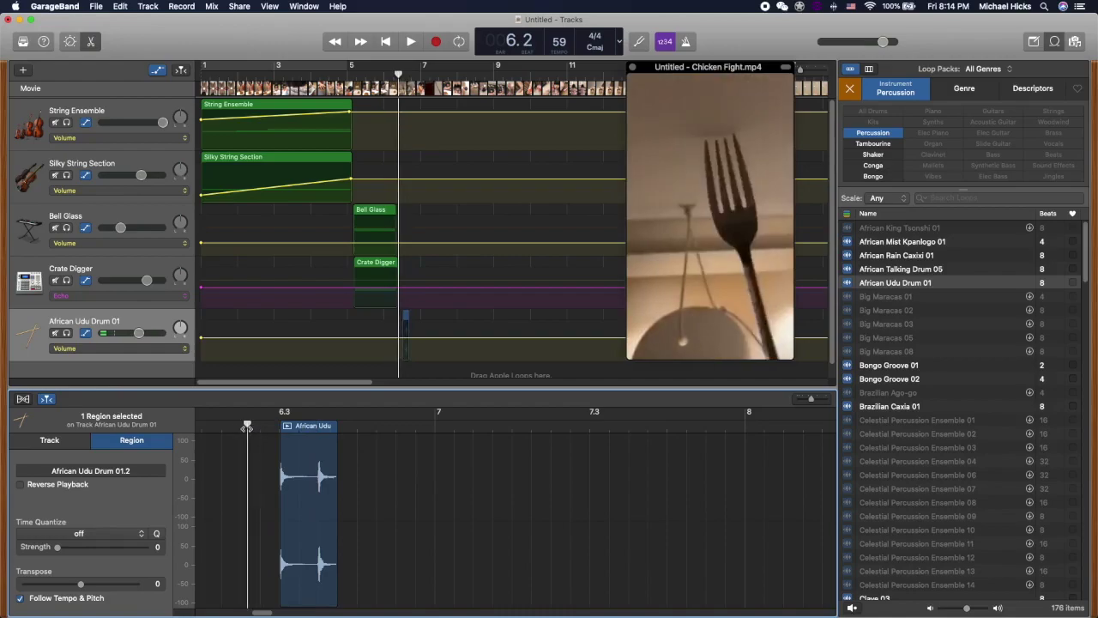
click(406, 315)
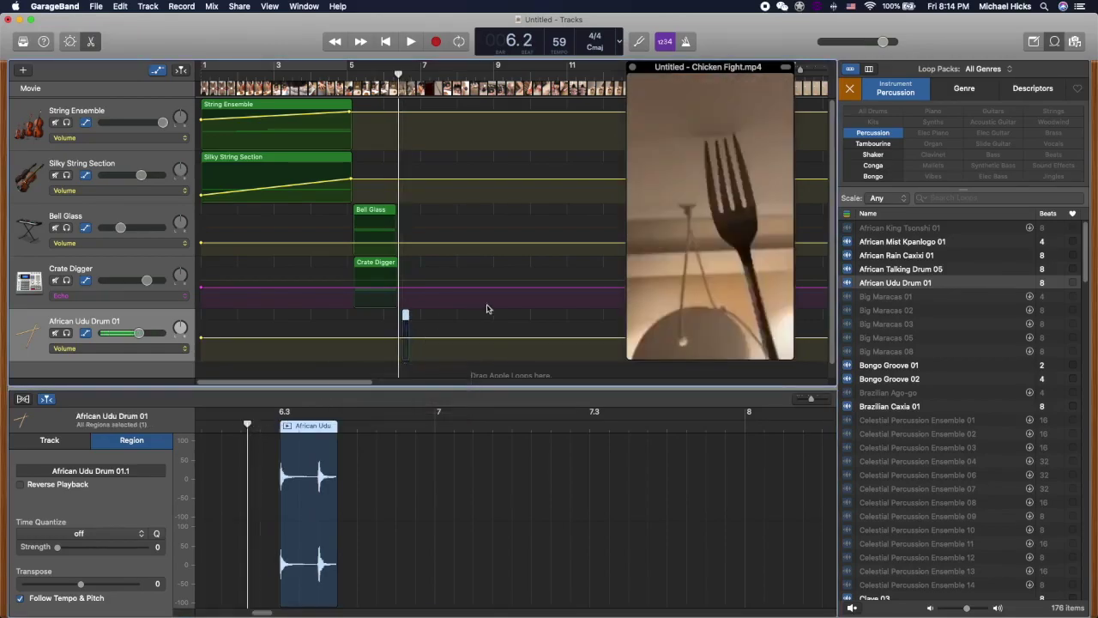
drag(790, 107, 792, 237)
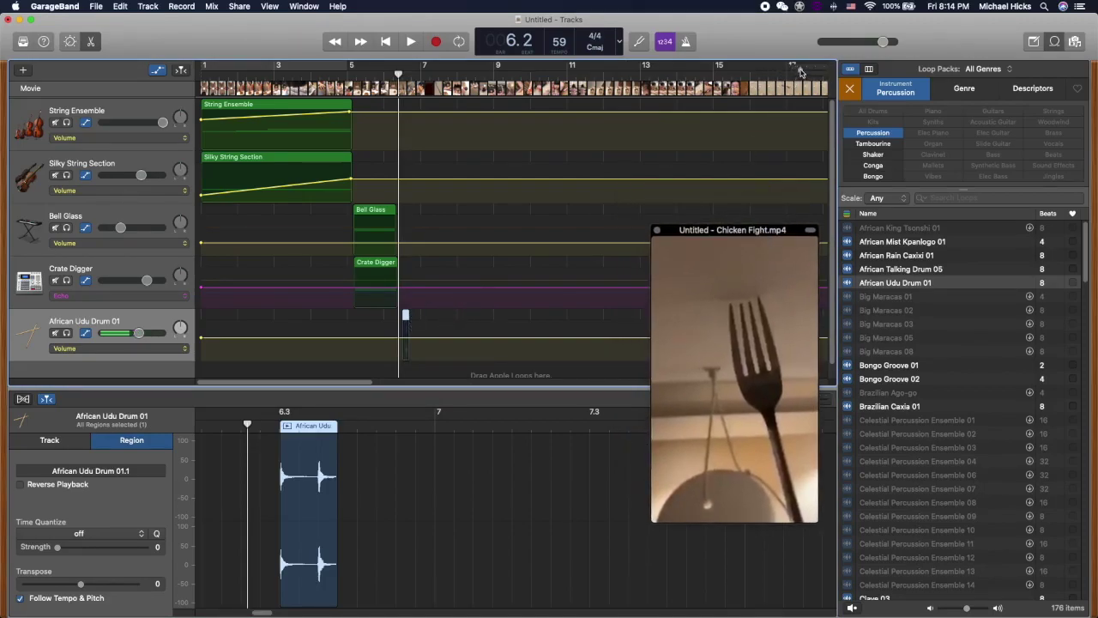
drag(799, 73, 808, 74)
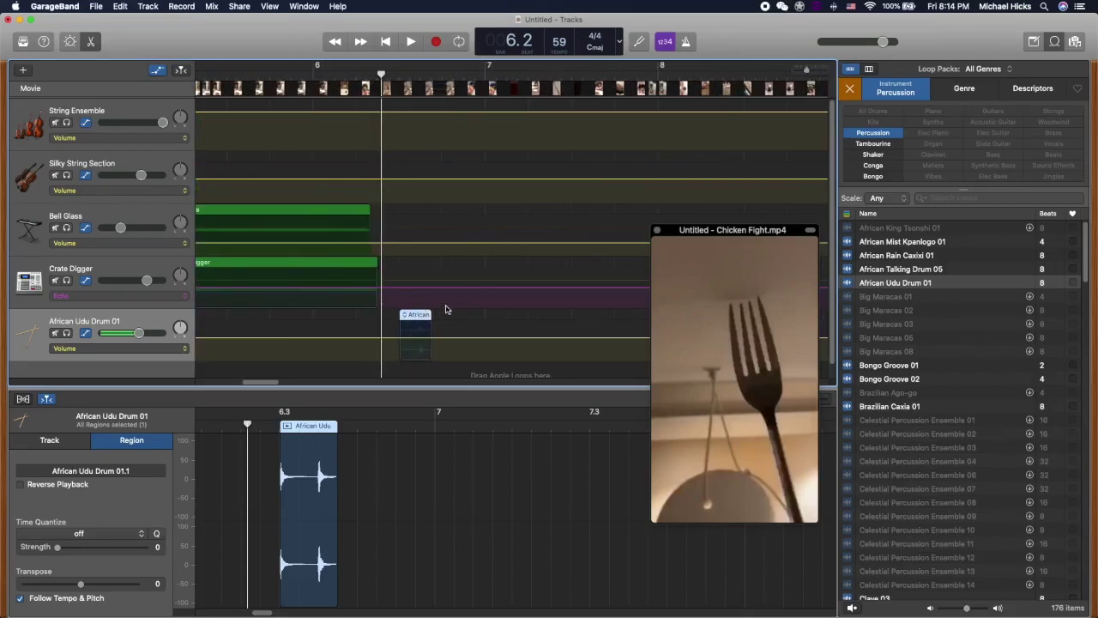
drag(413, 318, 395, 315)
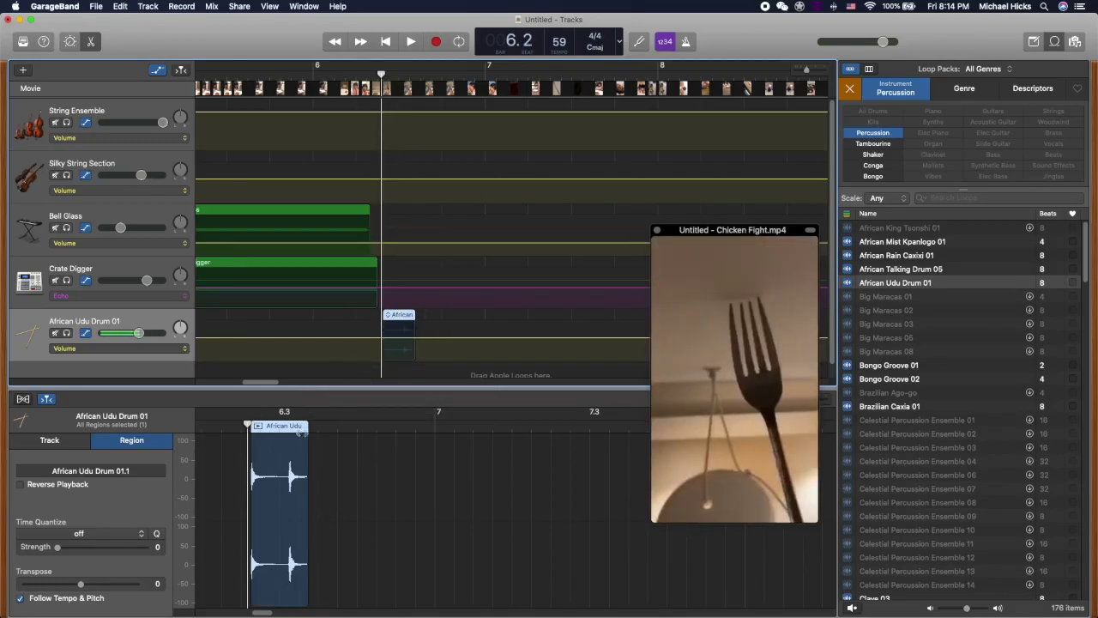
Reposition the movie window and play the moved udu drum hits against the picture
mouse_move(708, 261)
drag(708, 261, 695, 219)
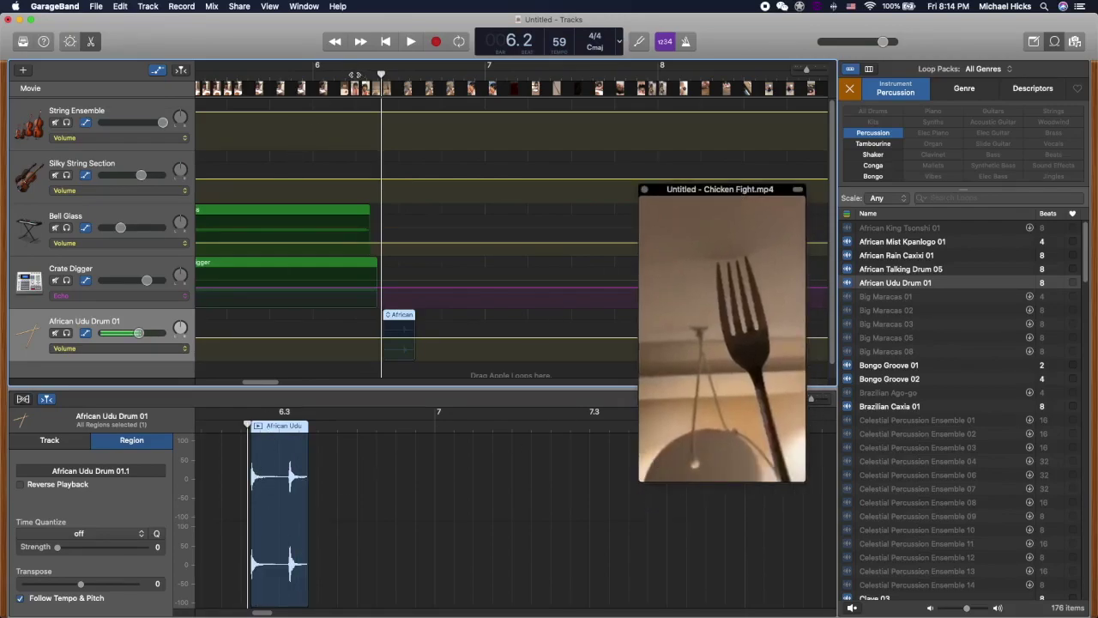
key(space)
key(space)
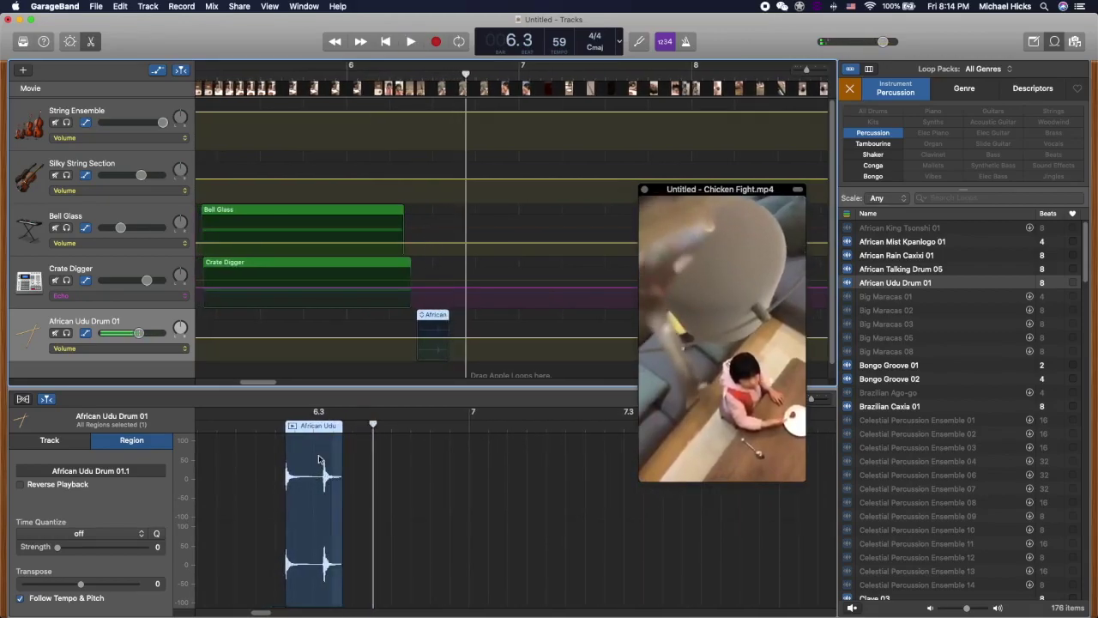
Trim the end of the udu drum region to keep only its first hit and play it back
drag(336, 576, 307, 579)
click(266, 412)
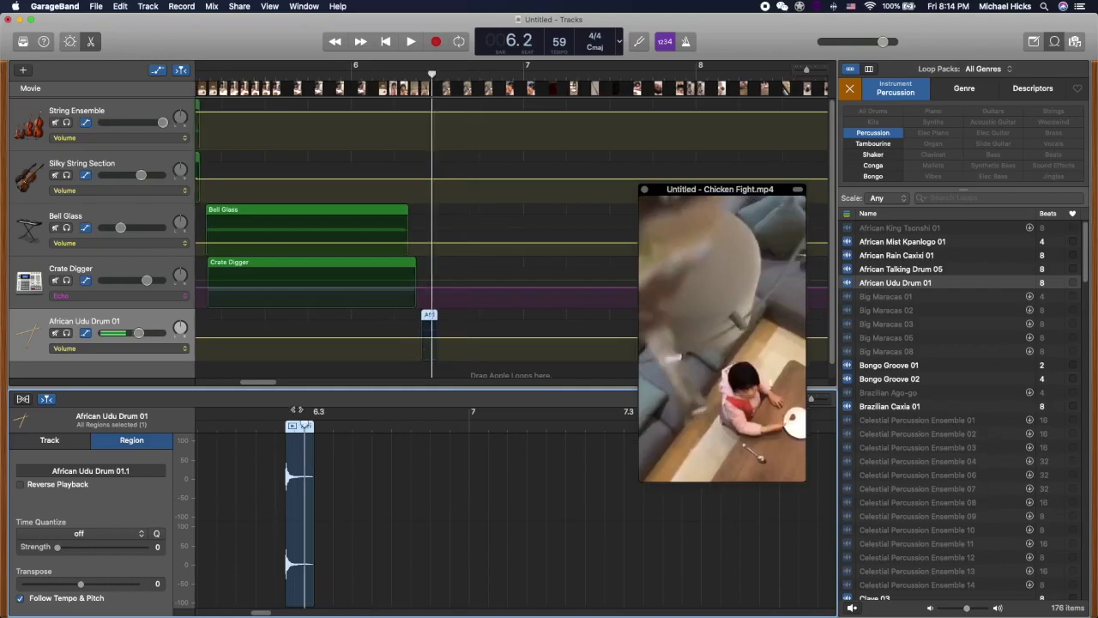
key(space)
key(space)
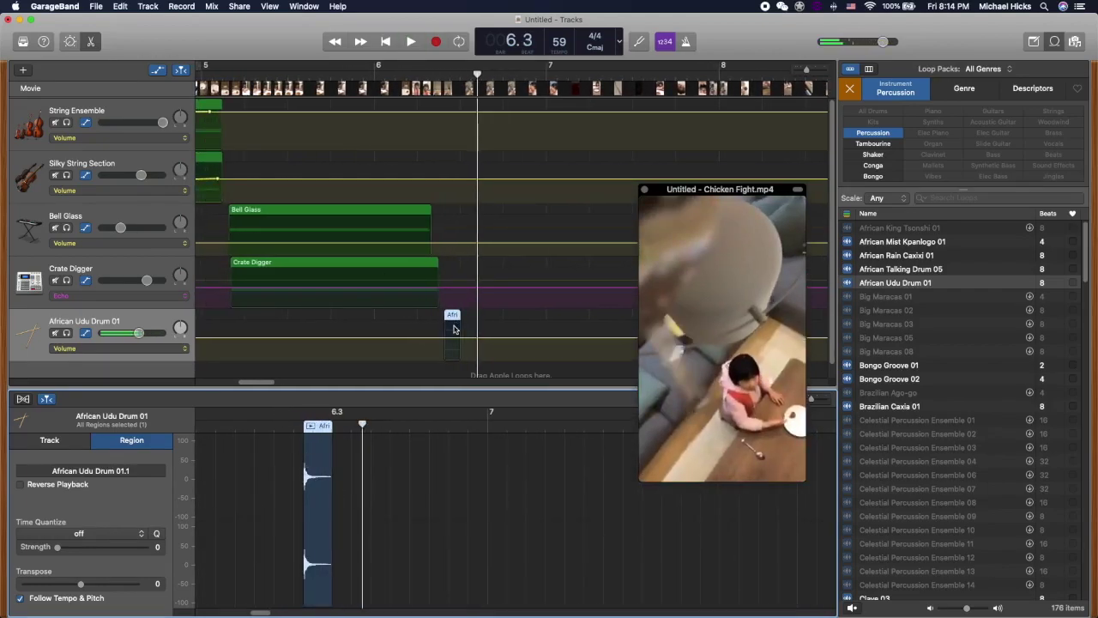
Add Echo automation to the African Udu Drum 01 track at about mid level
click(390, 356)
click(180, 349)
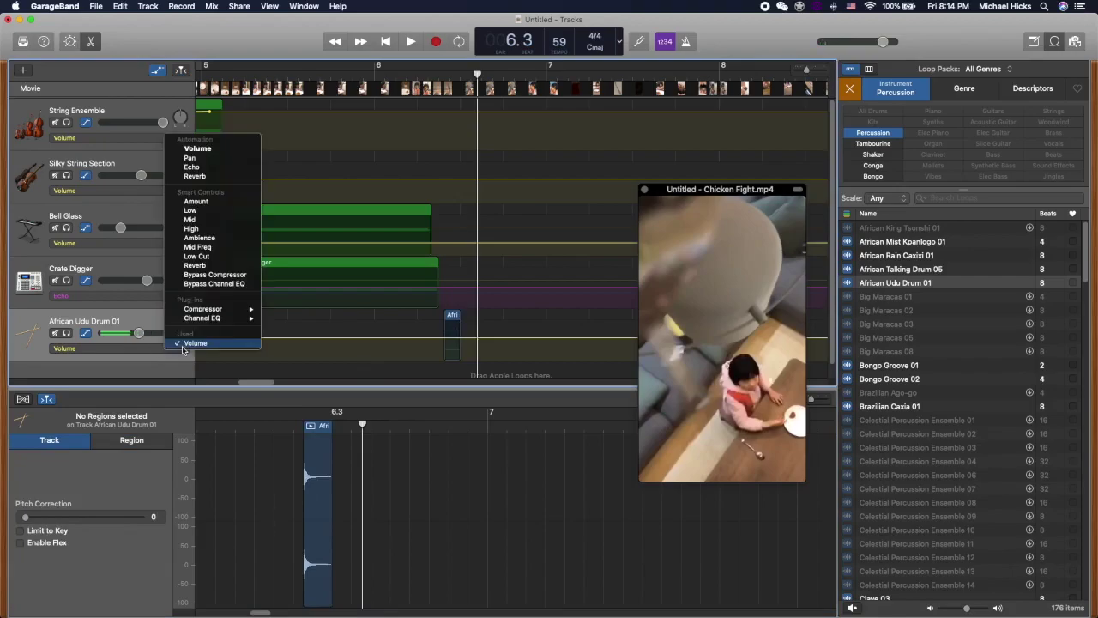
click(212, 170)
click(455, 339)
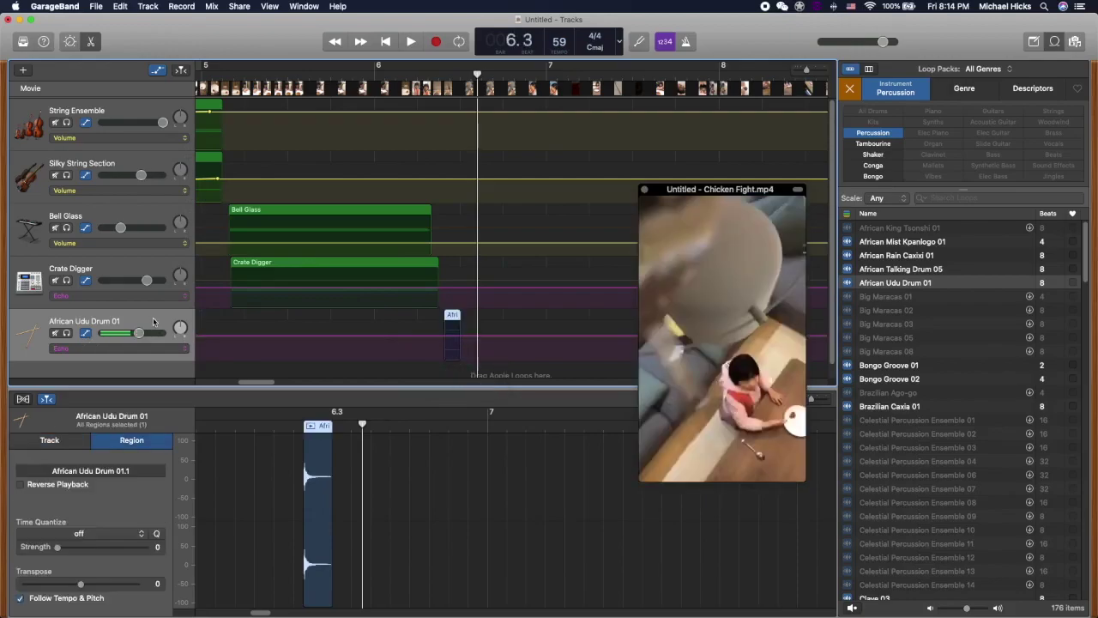
Switch the African Udu Drum 01 track's automation to Volume and raise its level line
click(183, 348)
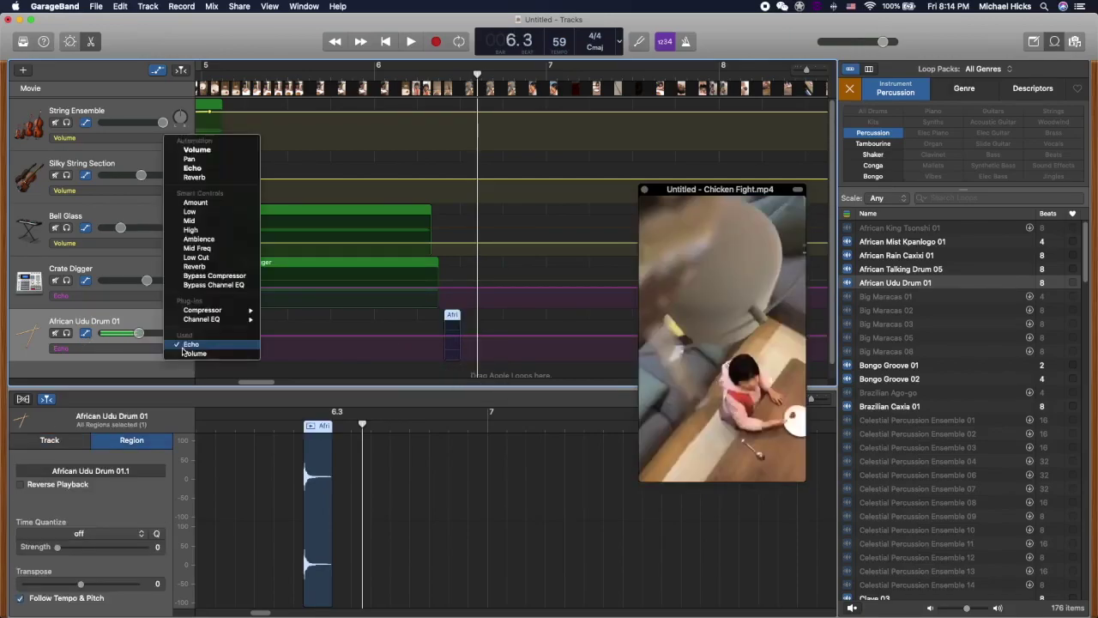
click(210, 152)
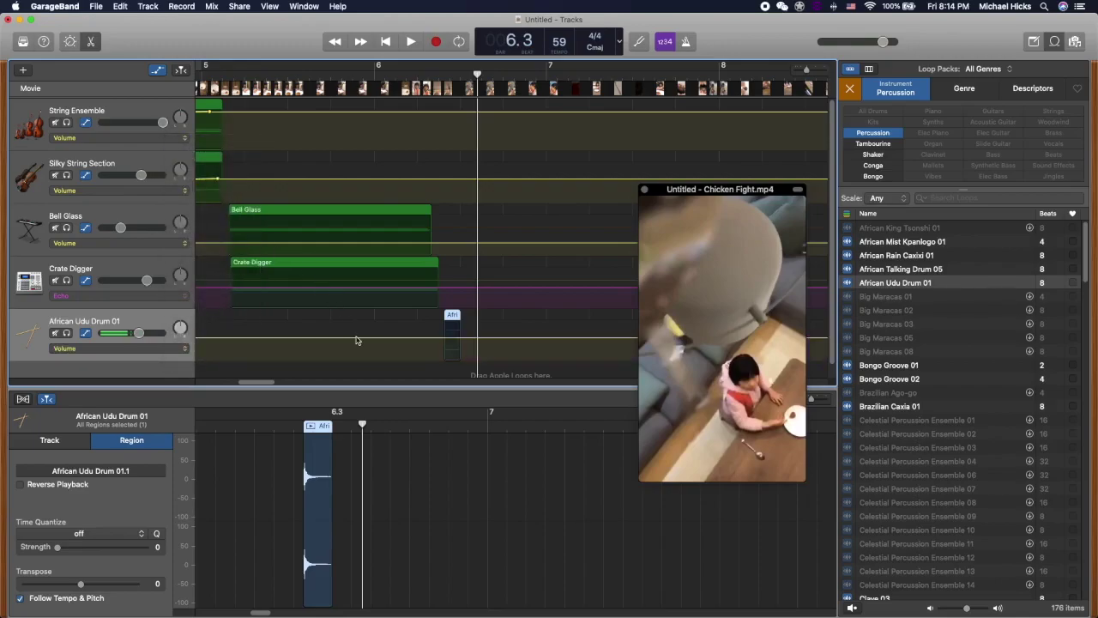
drag(360, 336, 360, 327)
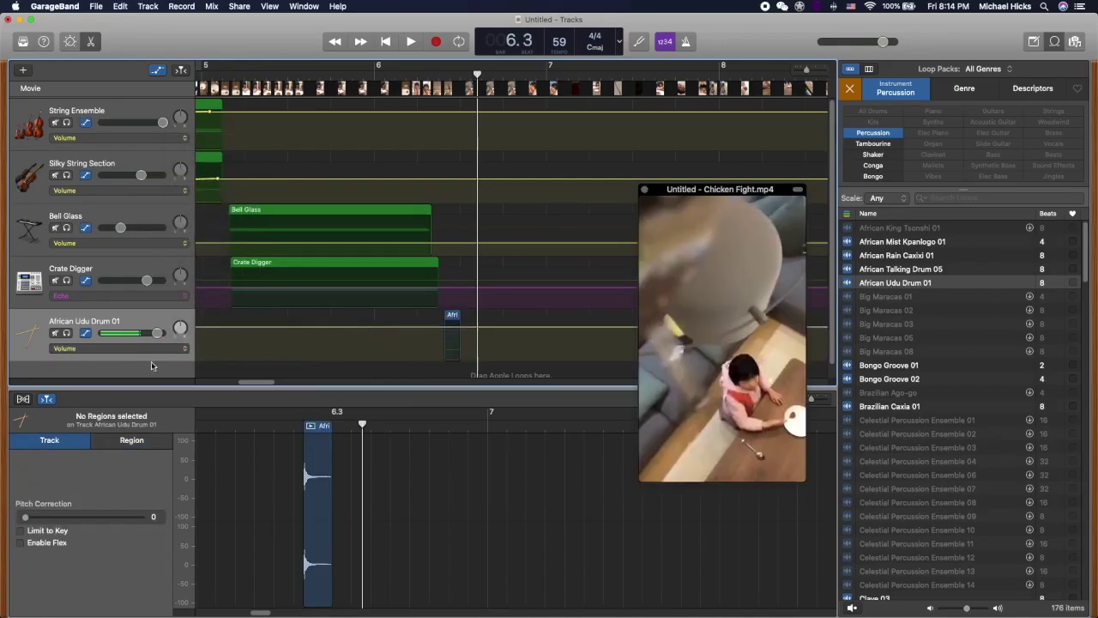
Add Ambience automation to the African Udu Drum 01 track with a flat line slightly below mid level
click(180, 349)
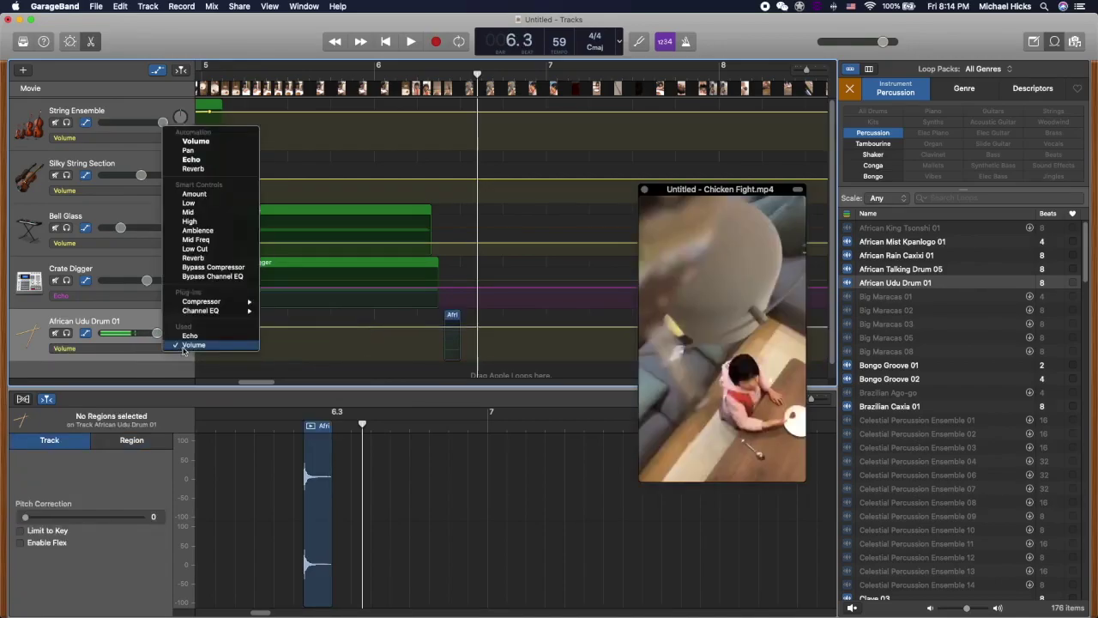
click(214, 232)
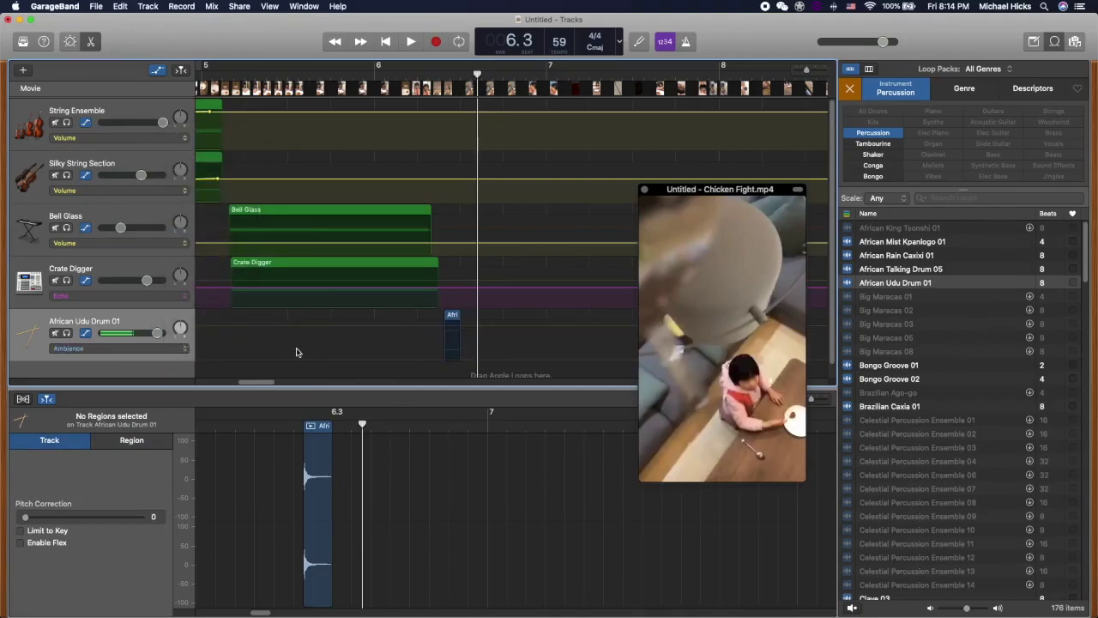
drag(425, 360, 406, 345)
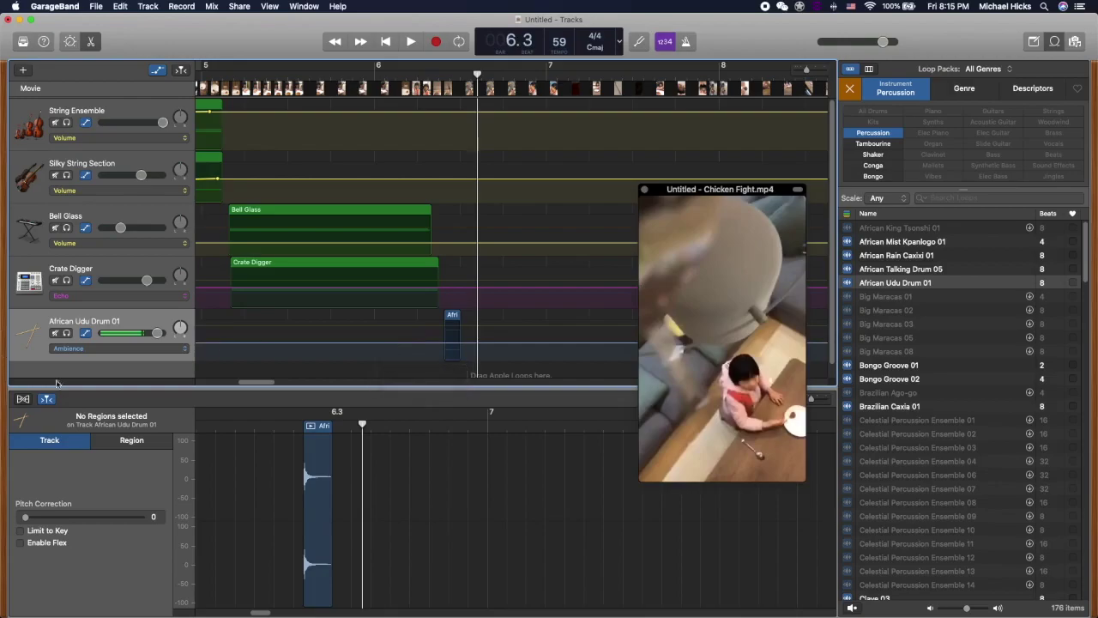
Add Reverb automation to the African Udu Drum 01 track at about mid level and play back the hit
click(186, 349)
click(197, 159)
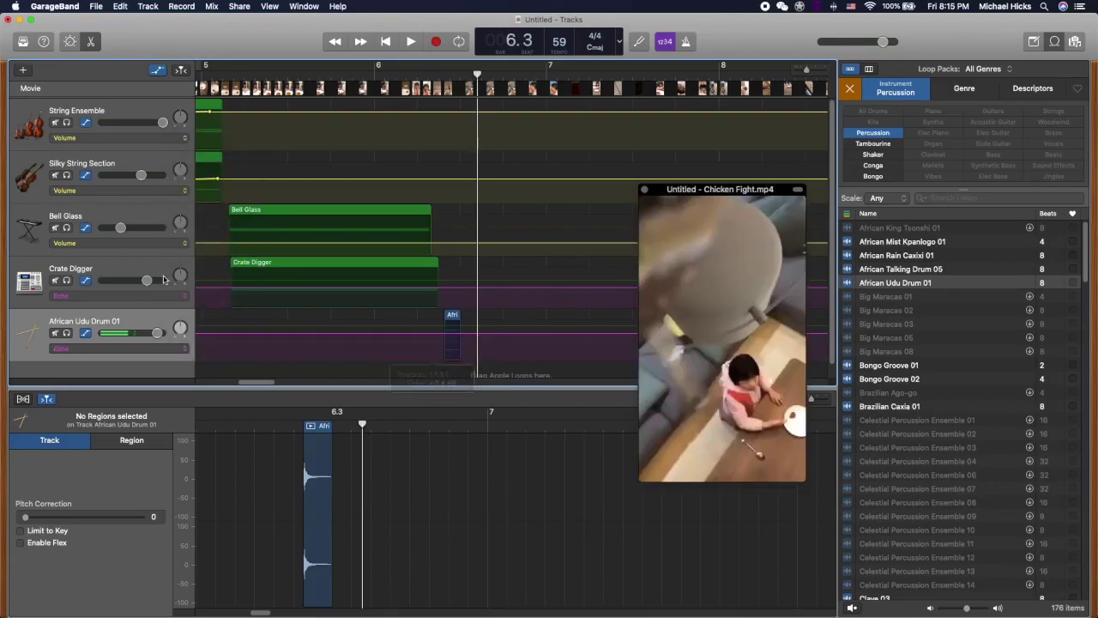
click(186, 355)
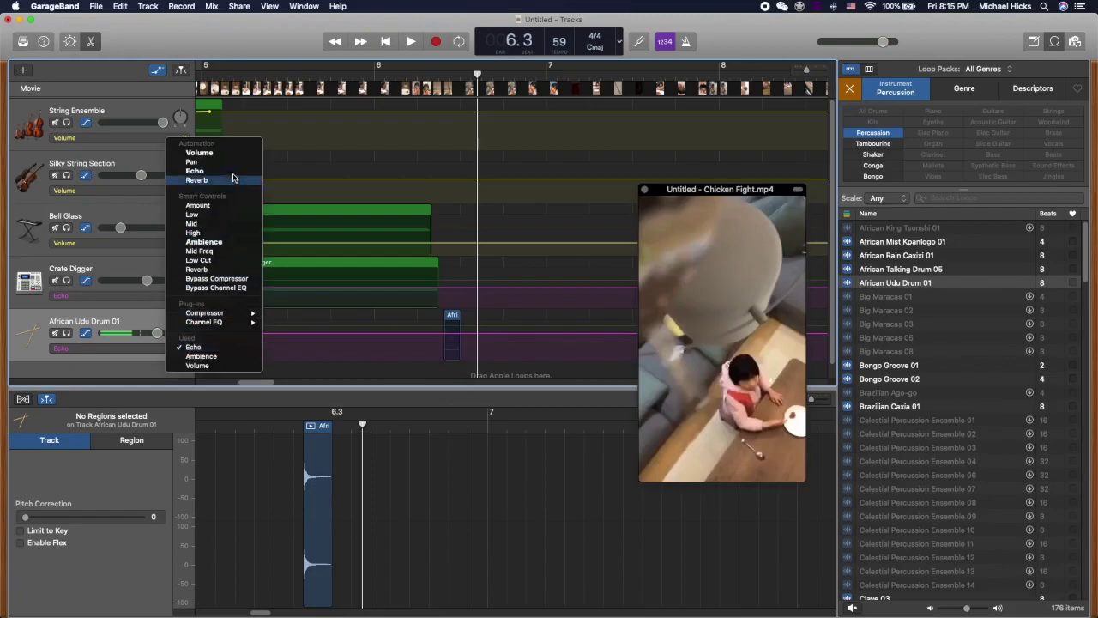
click(354, 282)
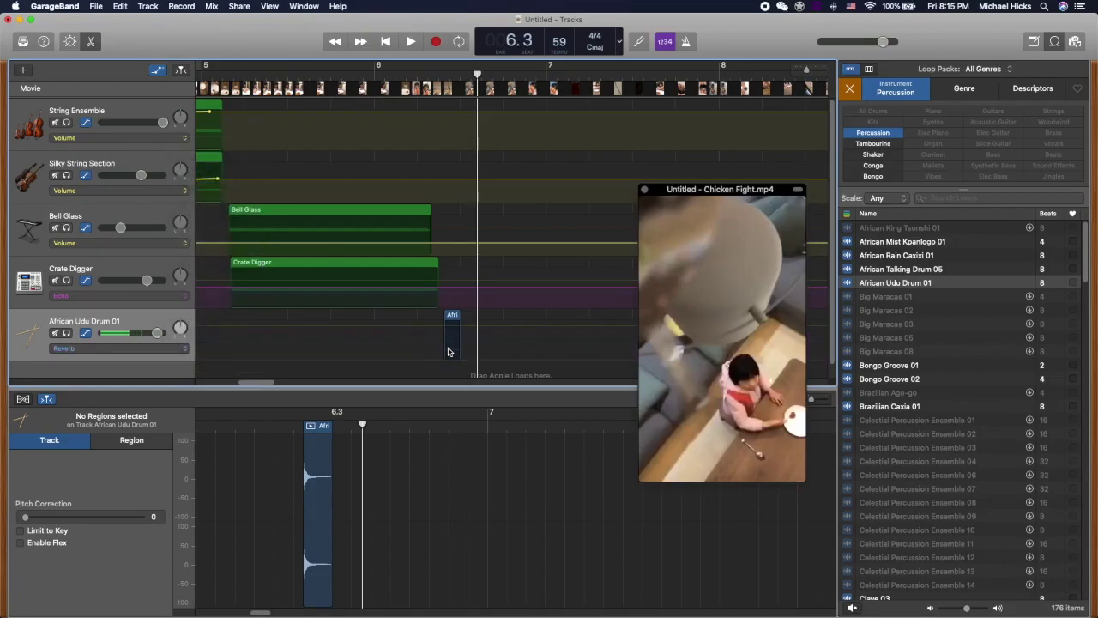
drag(443, 361, 444, 338)
click(423, 75)
key(space)
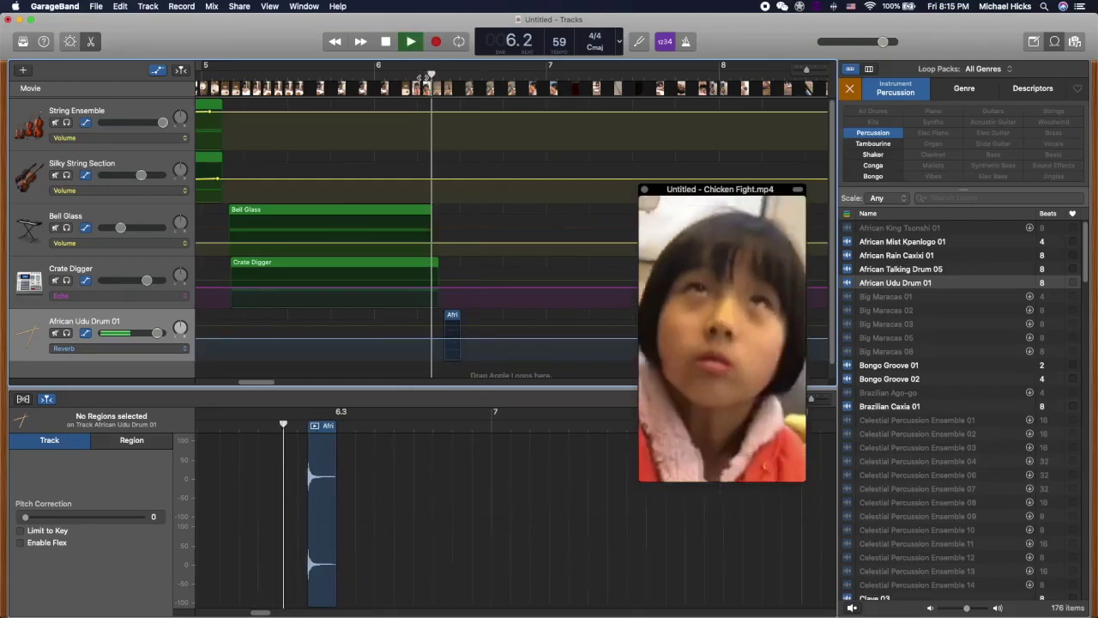
key(space)
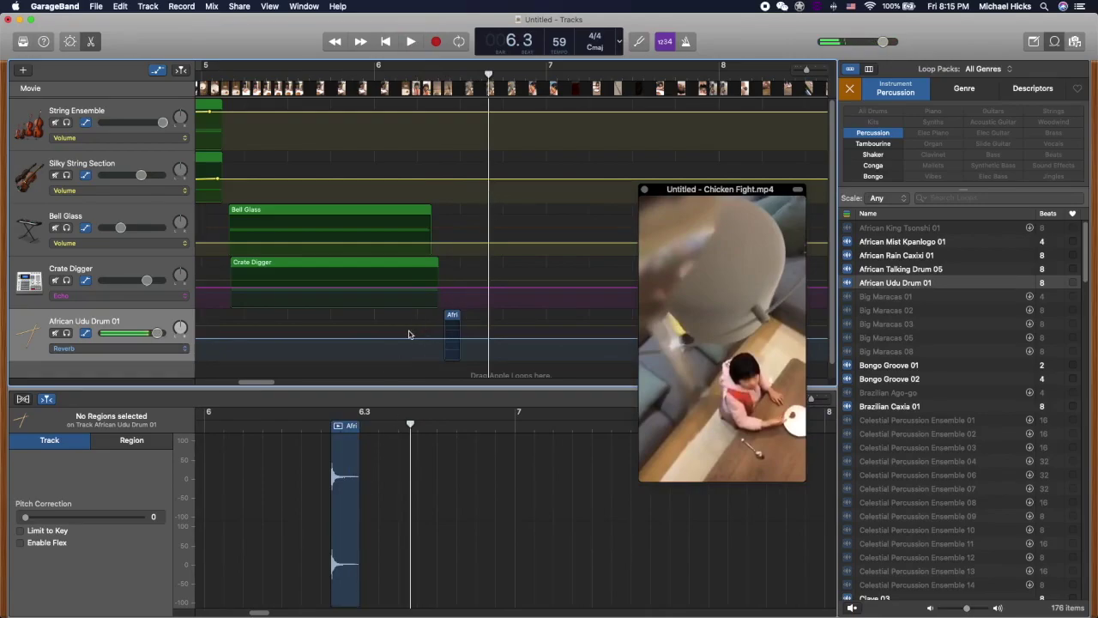
Switch the African Udu Drum 01 track's automation to Echo, lower its level line to the minimum and play back the hit
click(120, 349)
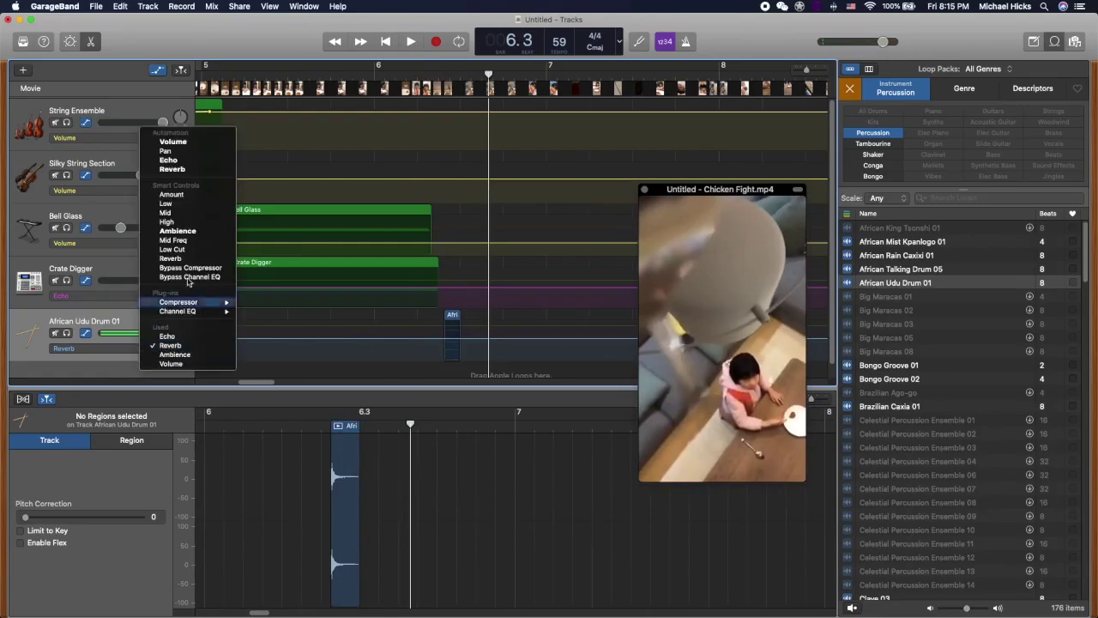
key(Return)
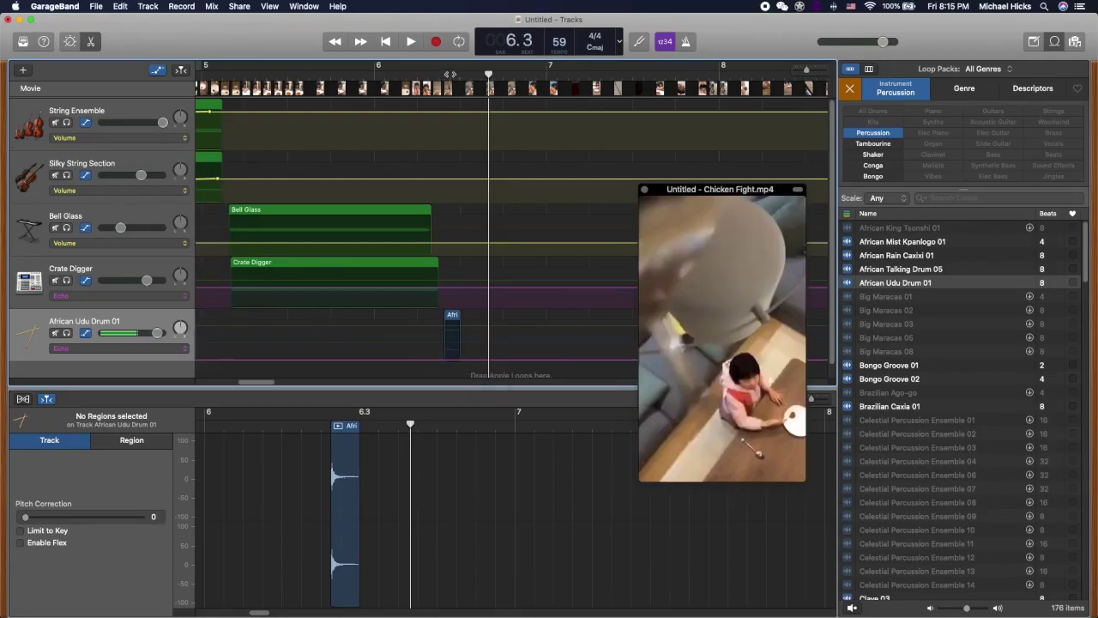
click(448, 73)
drag(448, 73, 440, 73)
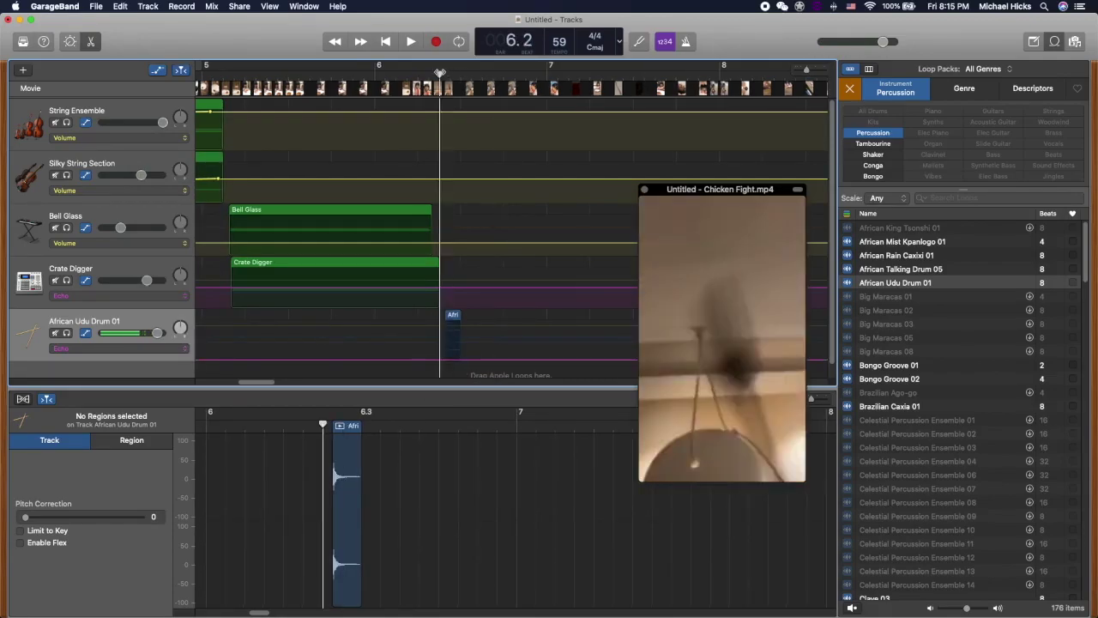
key(space)
key(space)
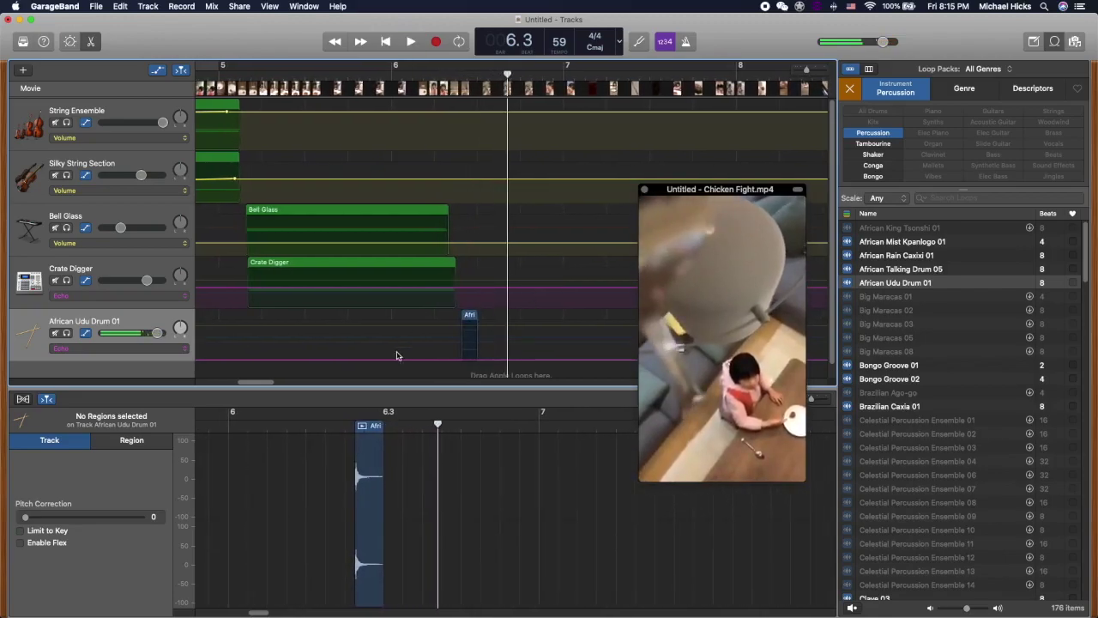
Enlarge the tracks area and play the section from the start of the Bell Glass region through the udu drum hit
drag(455, 390, 444, 450)
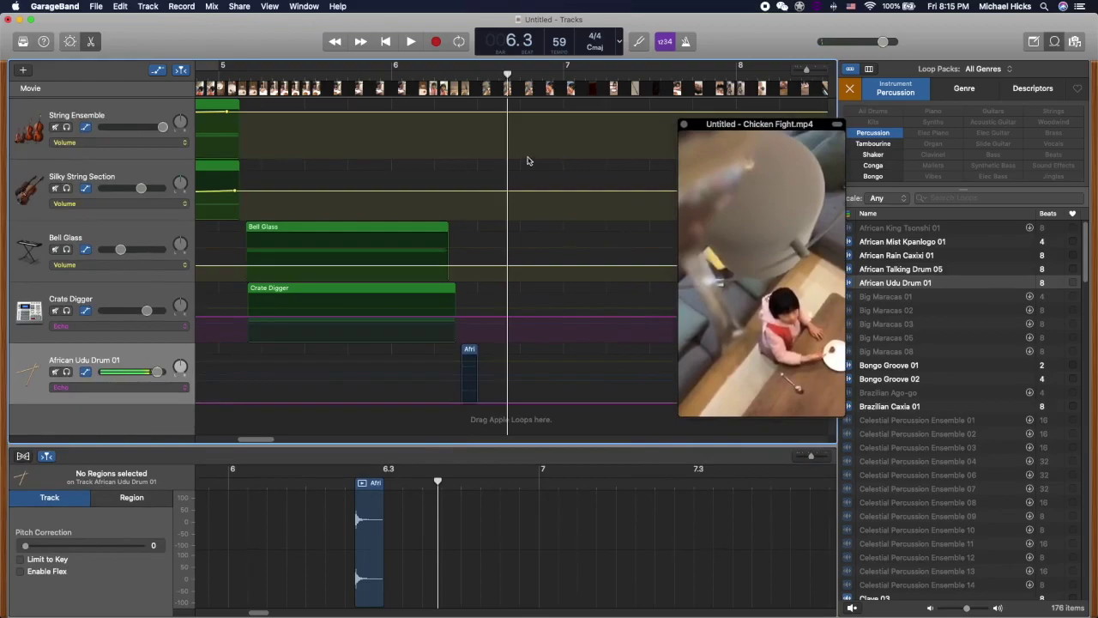
drag(497, 77, 450, 76)
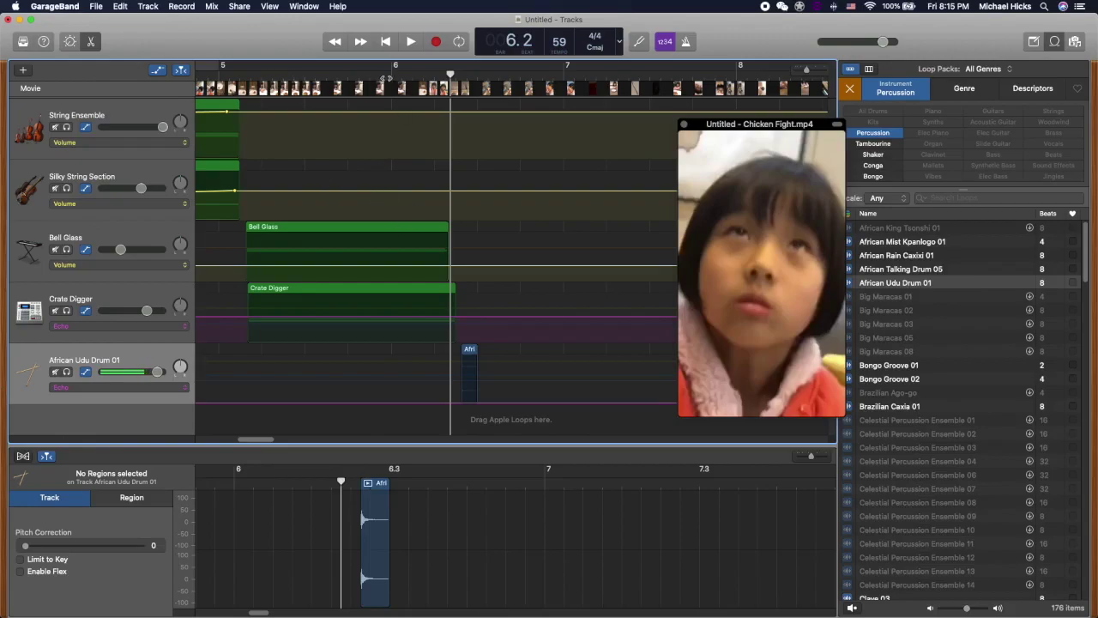
click(251, 75)
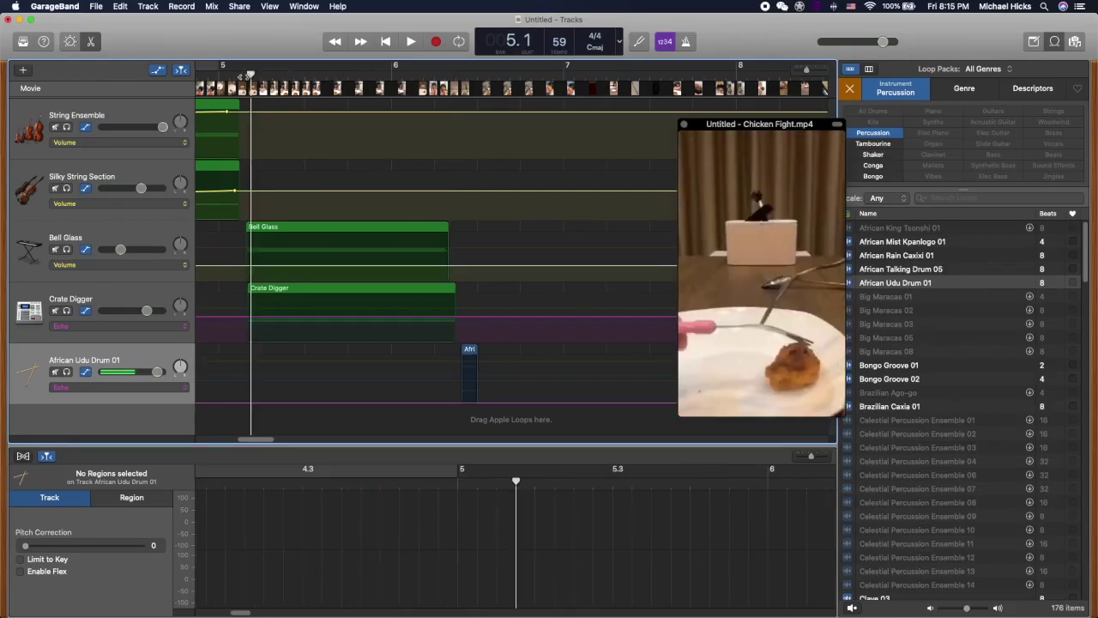
key(space)
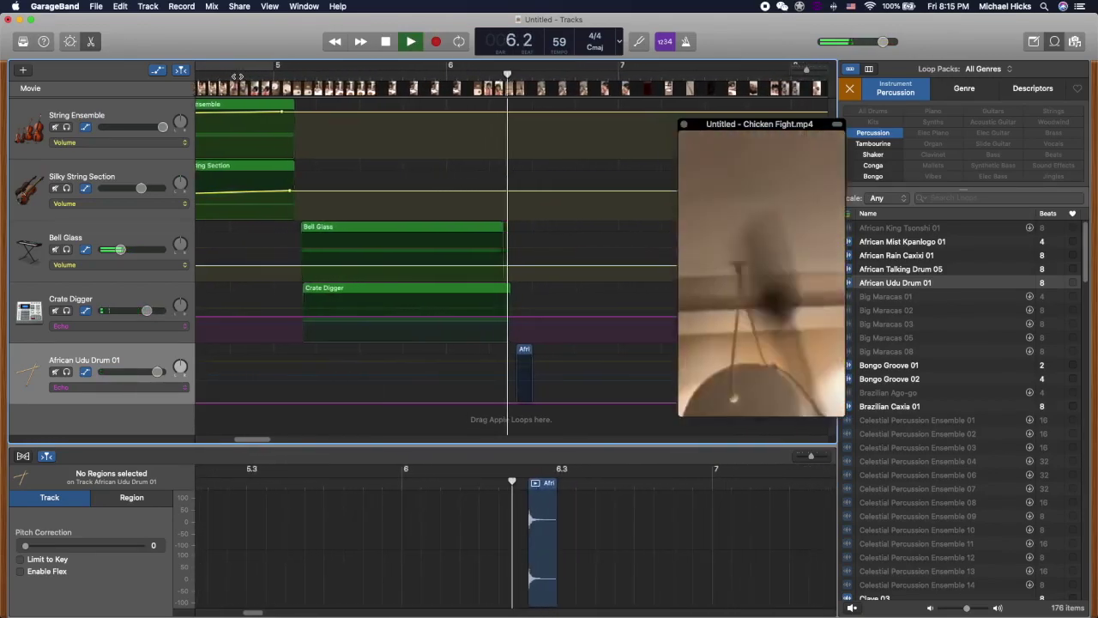
key(space)
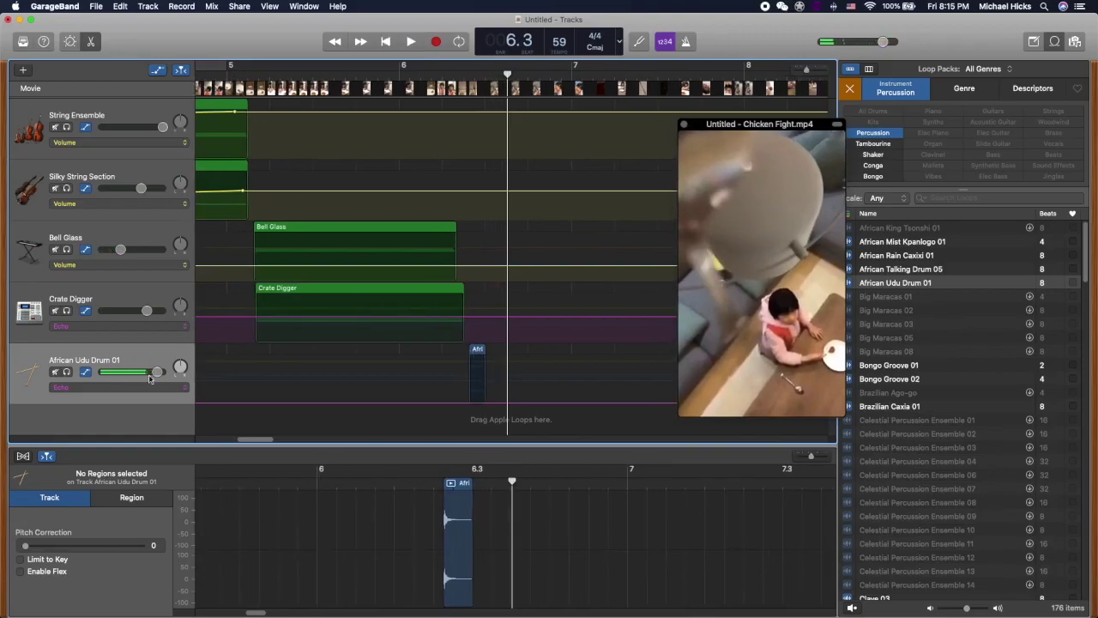
Create a software instrument track and assign it the Flute Solo sound from the orchestral woodwinds
click(24, 73)
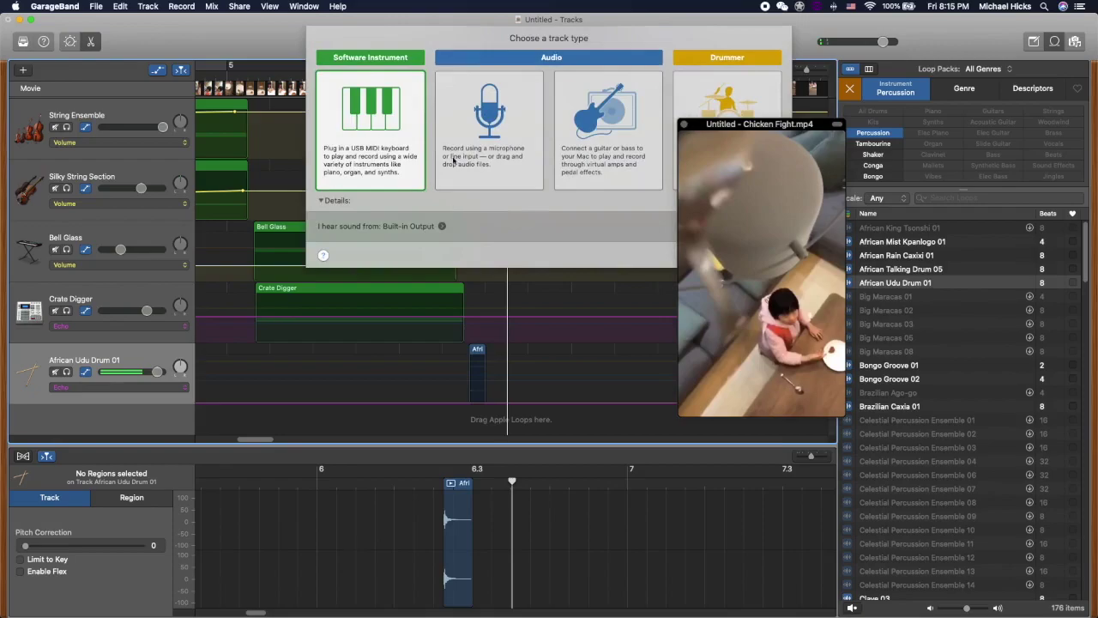
drag(759, 124, 987, 194)
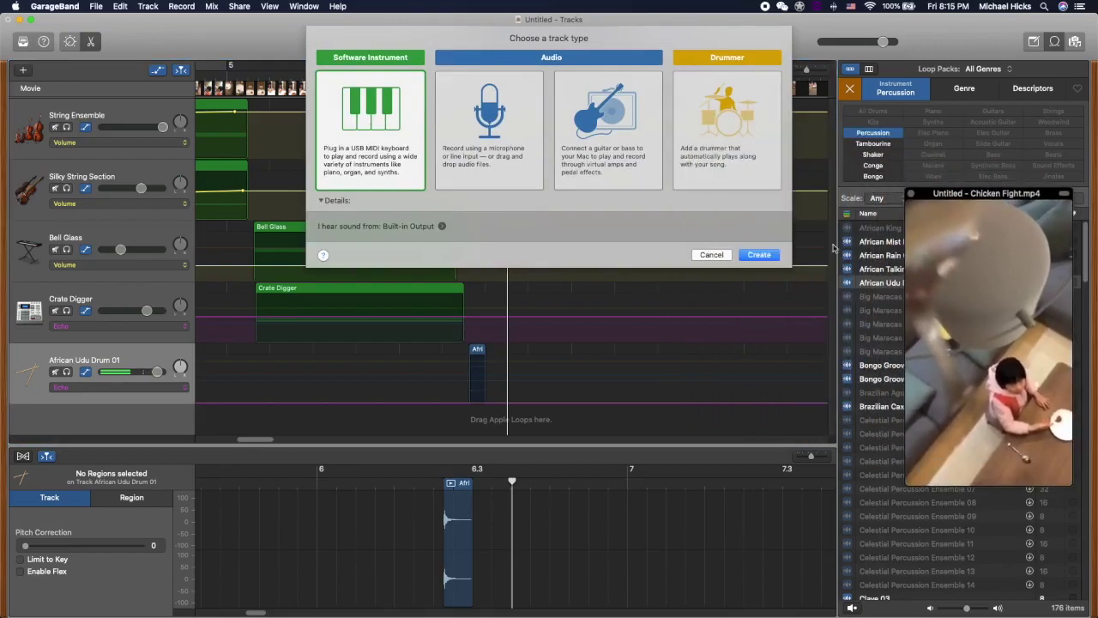
click(758, 255)
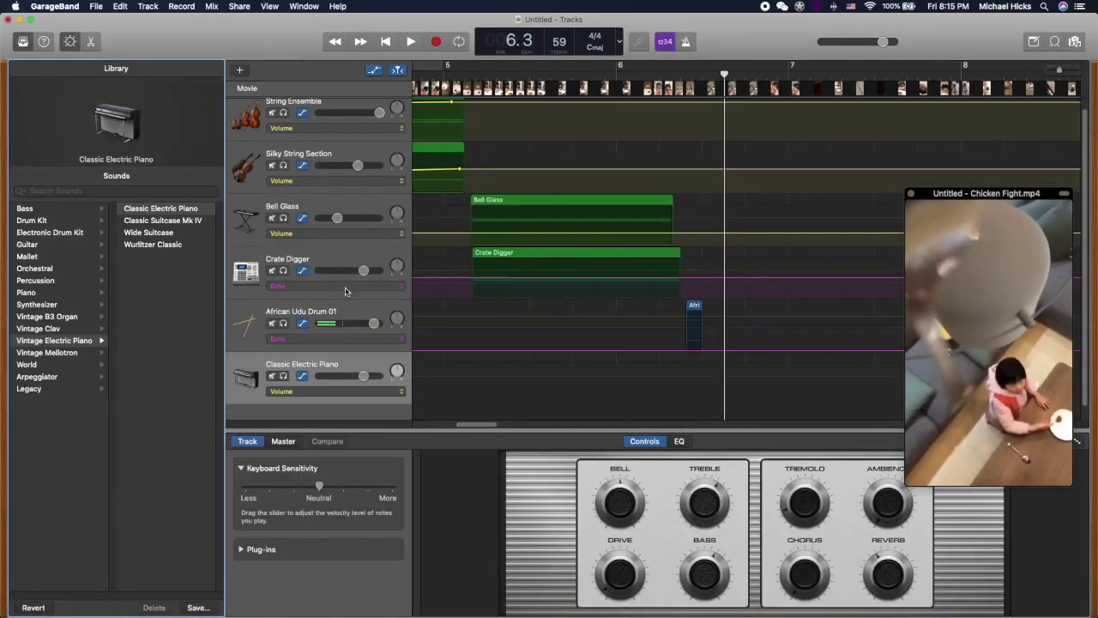
click(35, 269)
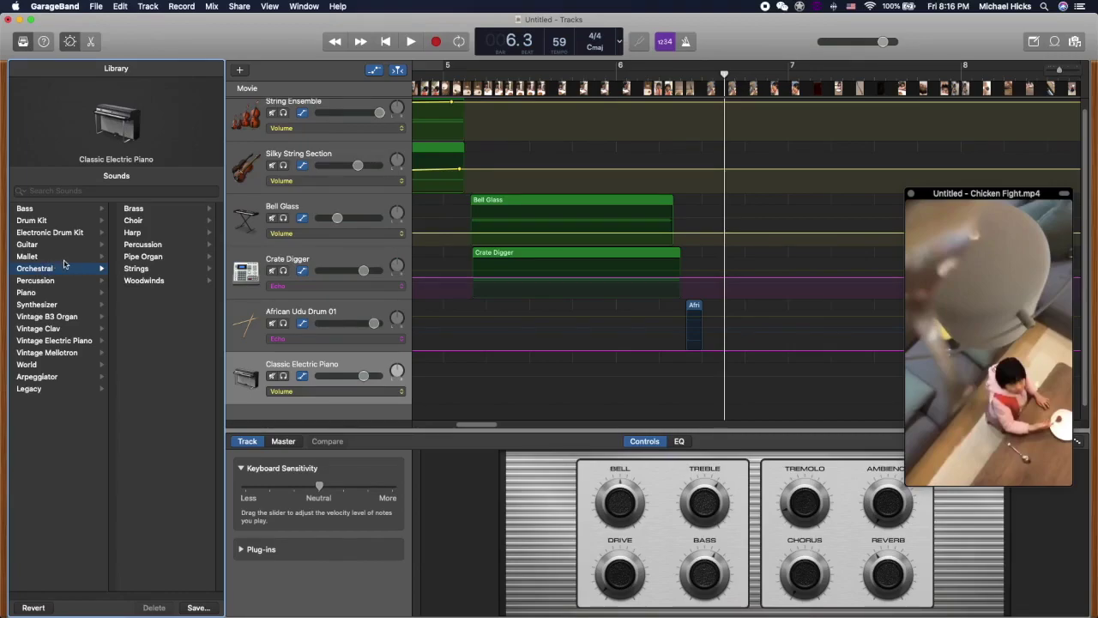
click(144, 281)
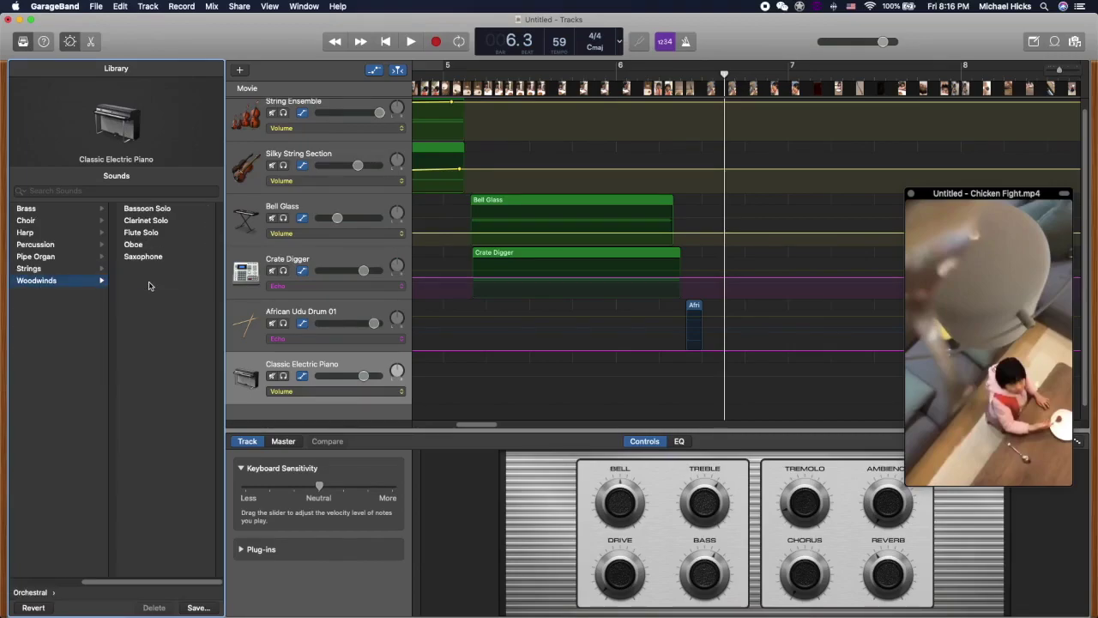
click(139, 234)
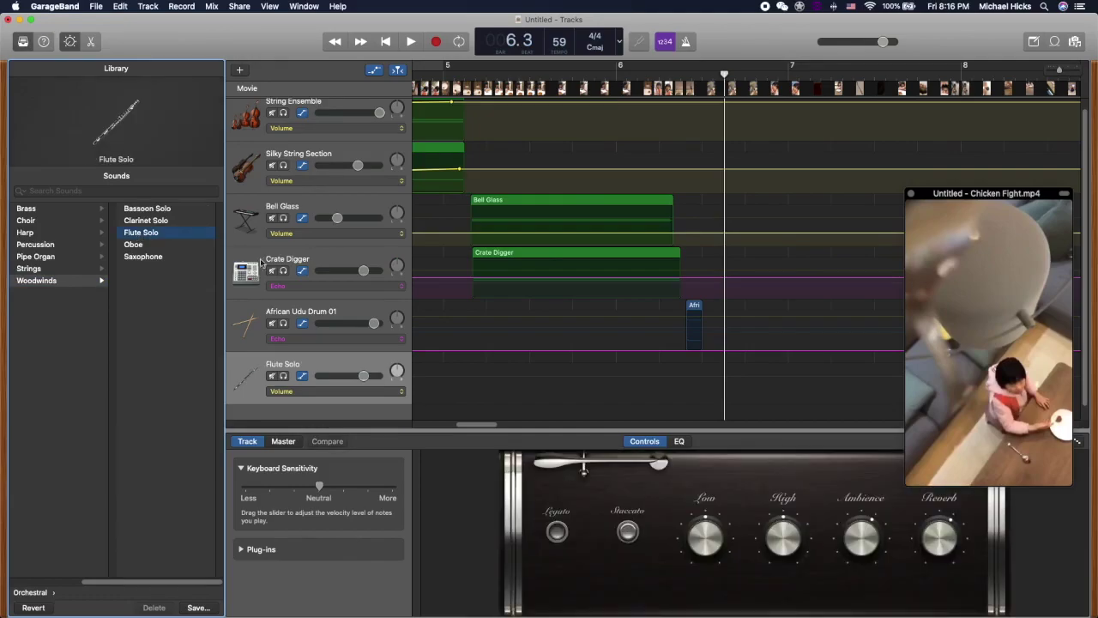
Show Musical Typing for the Flute Solo track, move it clear of the timeline and sound its lowest note
click(304, 6)
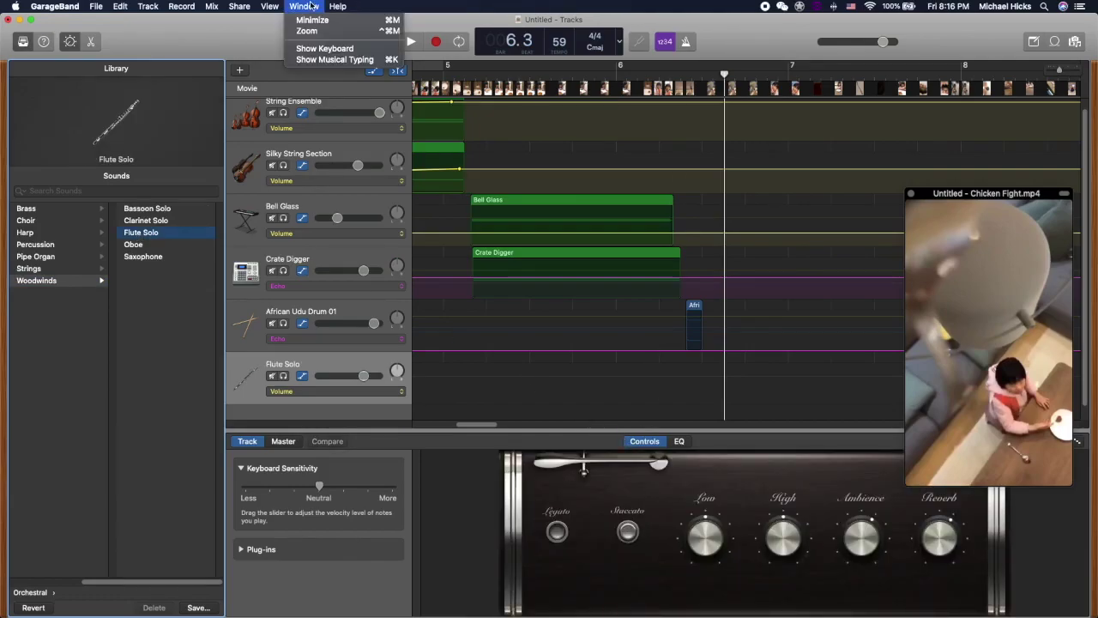
click(350, 63)
drag(637, 231, 400, 126)
click(175, 224)
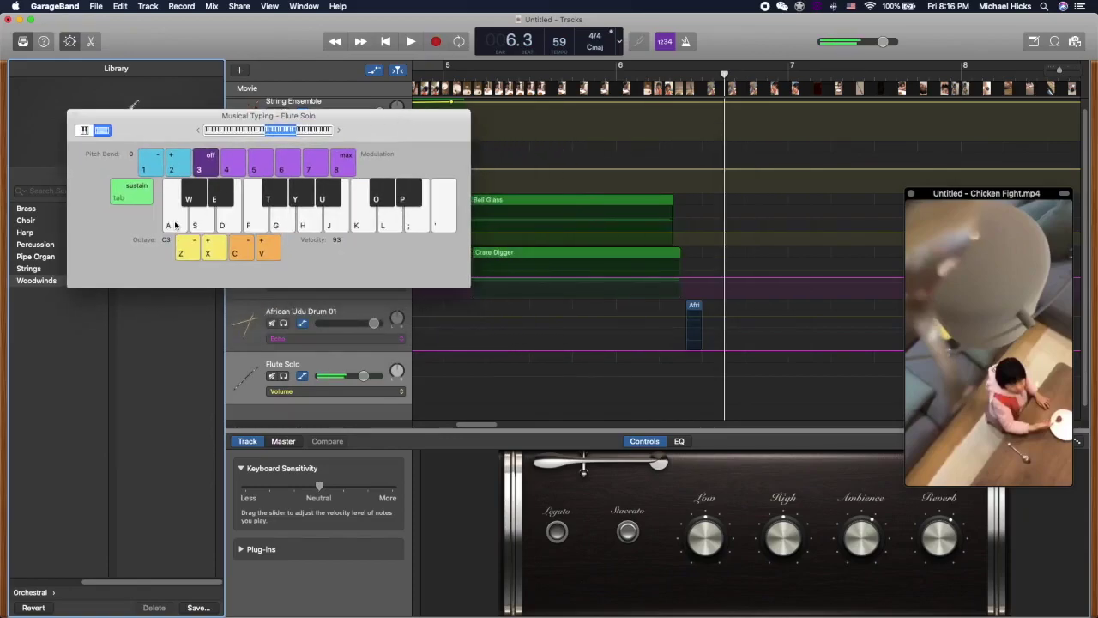
Raise the Musical Typing octave to C6 and audition clusters of high flute notes
click(313, 130)
key(a)
key(s)
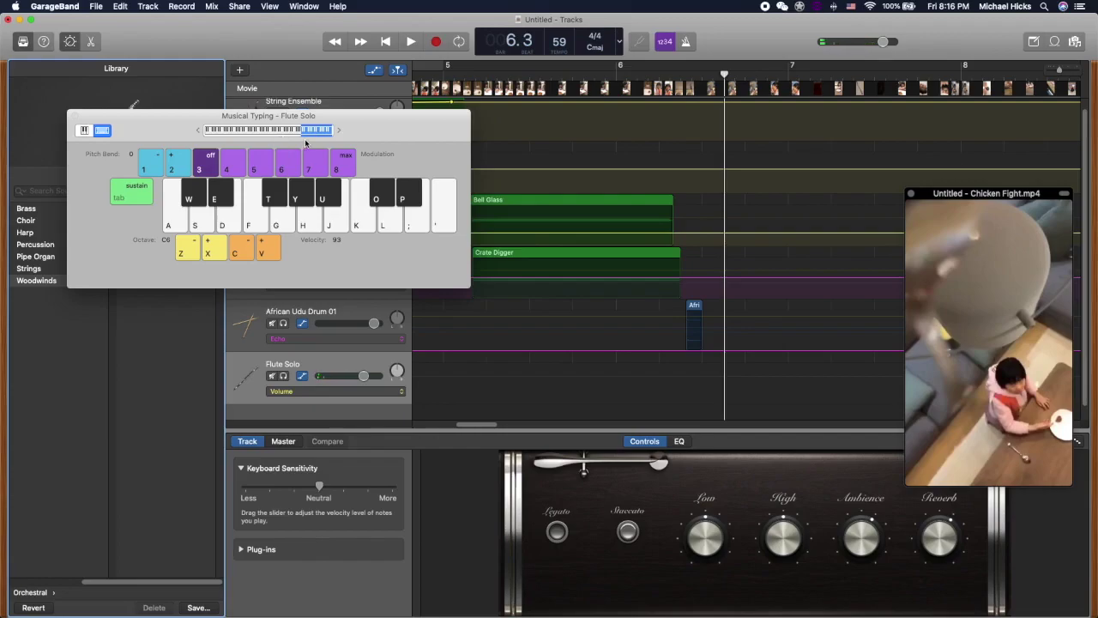
key(a)
key(s)
key(d)
key(f)
key(h)
key(j)
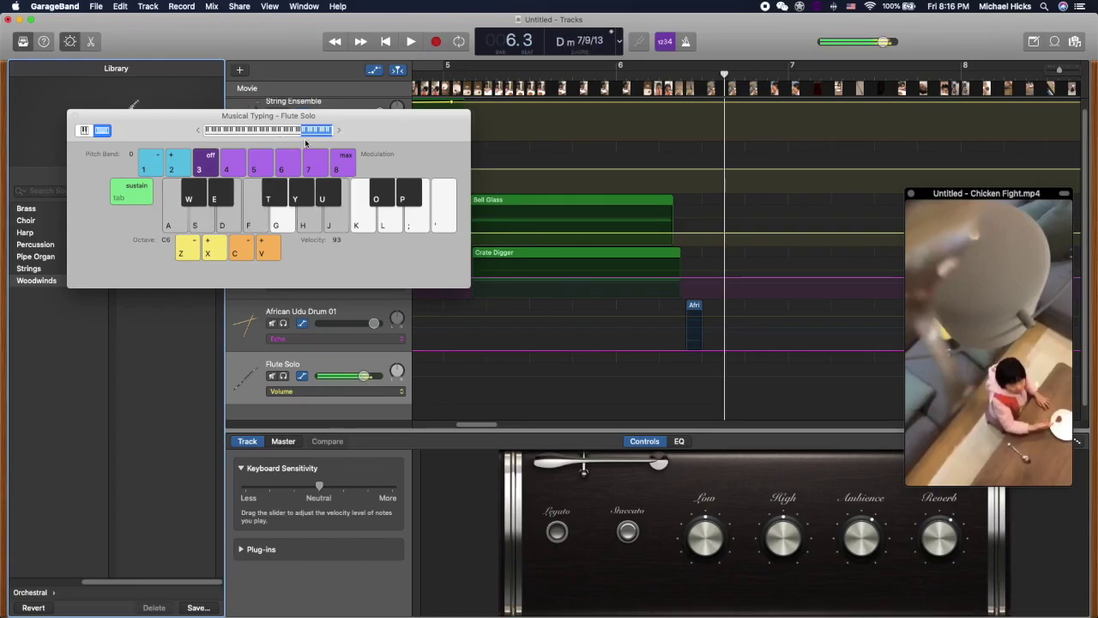
key(d)
key(f)
key(h)
key(j)
key(s)
key(d)
key(f)
key(j)
key(k)
key(d)
key(f)
key(a)
key(s)
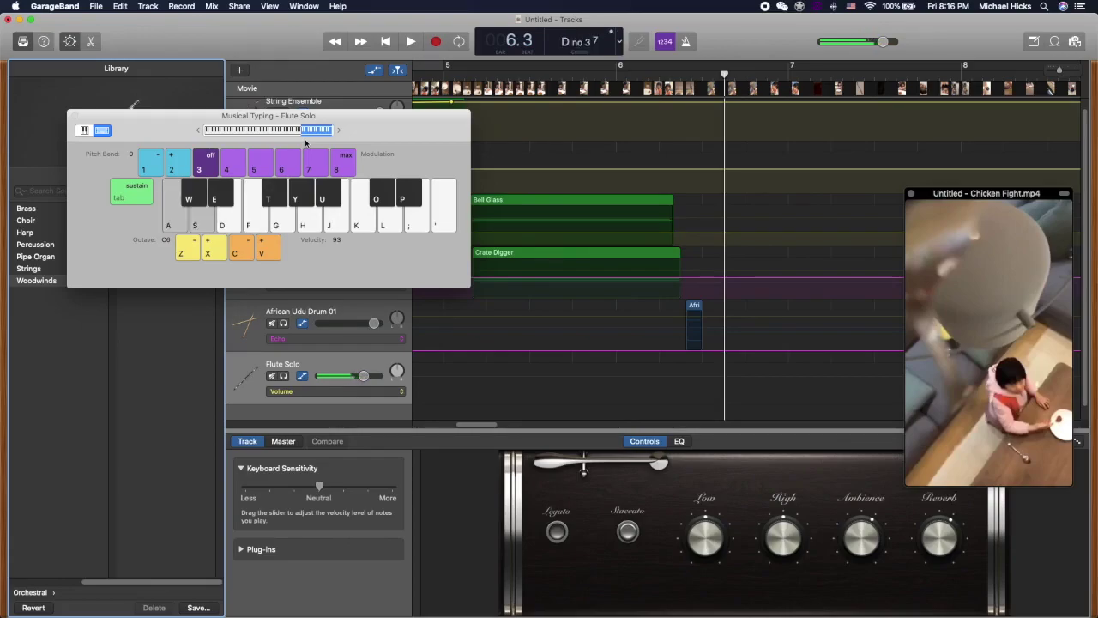
Set the Musical Typing octave to C5 and audition different flute note combinations built around D
drag(294, 130, 293, 130)
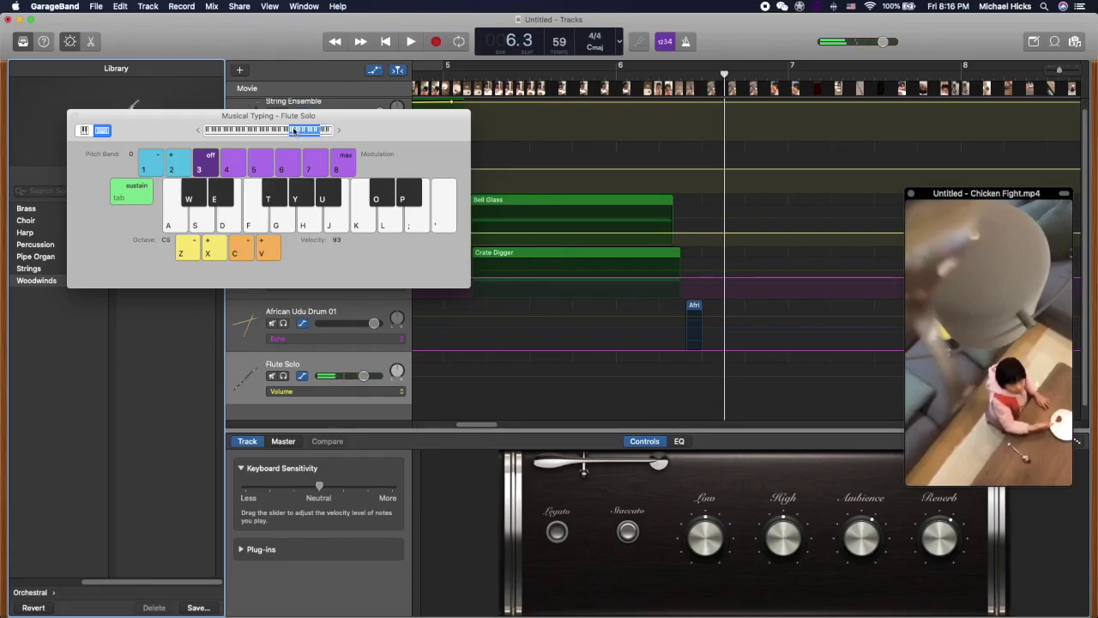
key(s)
key(w)
key(t)
key(s)
key(j)
key(s)
key(k)
key(d)
key(s)
key(g)
key(s)
key(g)
key(s)
key(y)
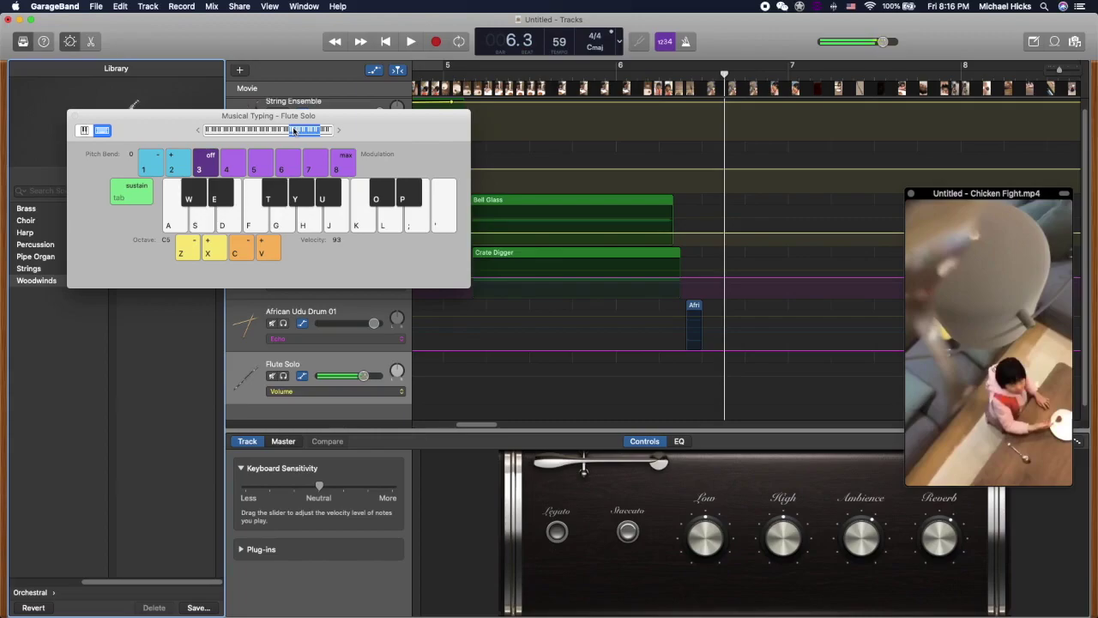
key(s)
key(y)
Scrub the playhead back to the start of the overhead shot and rehearse dissonant flute chords against the picture
drag(724, 75, 712, 76)
key(w)
key(t)
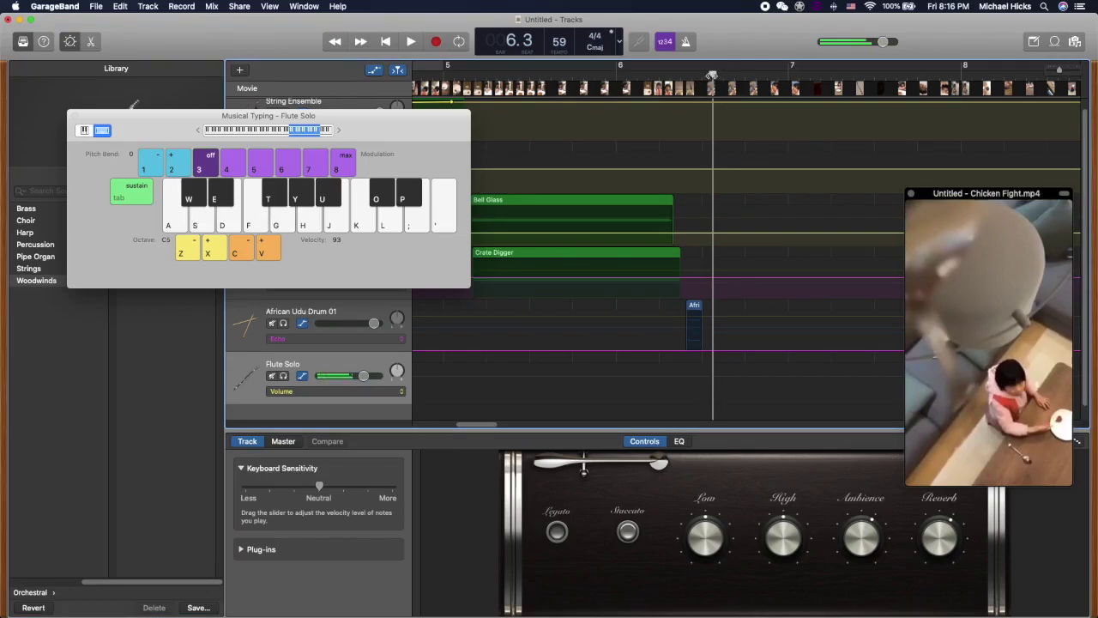
key(w)
key(t)
key(y)
drag(714, 75, 699, 76)
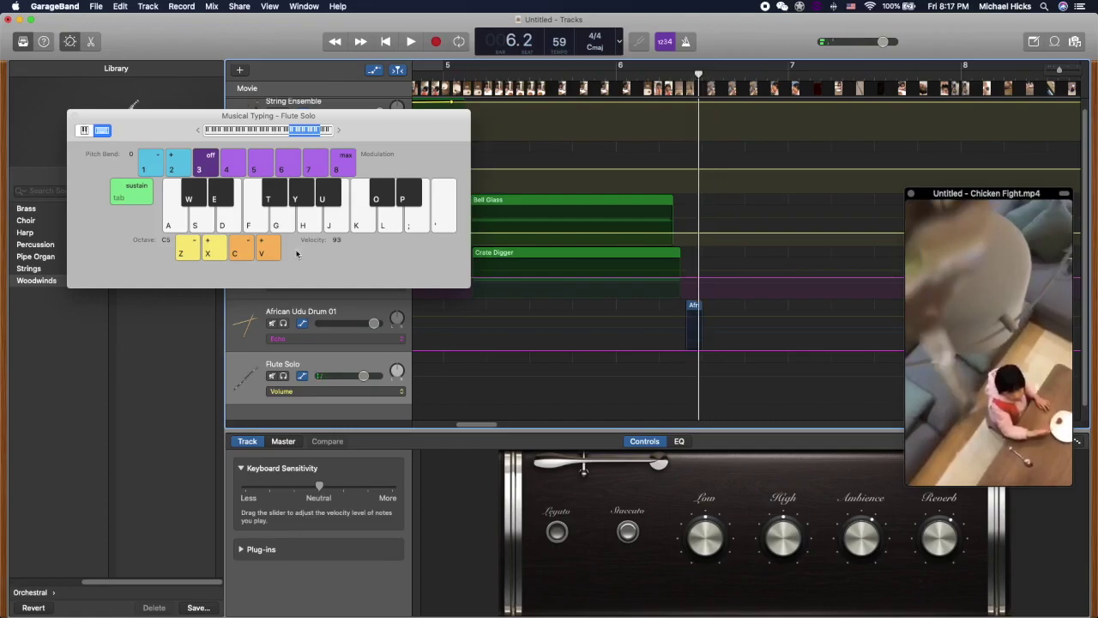
key(s)
key(s)
key(g)
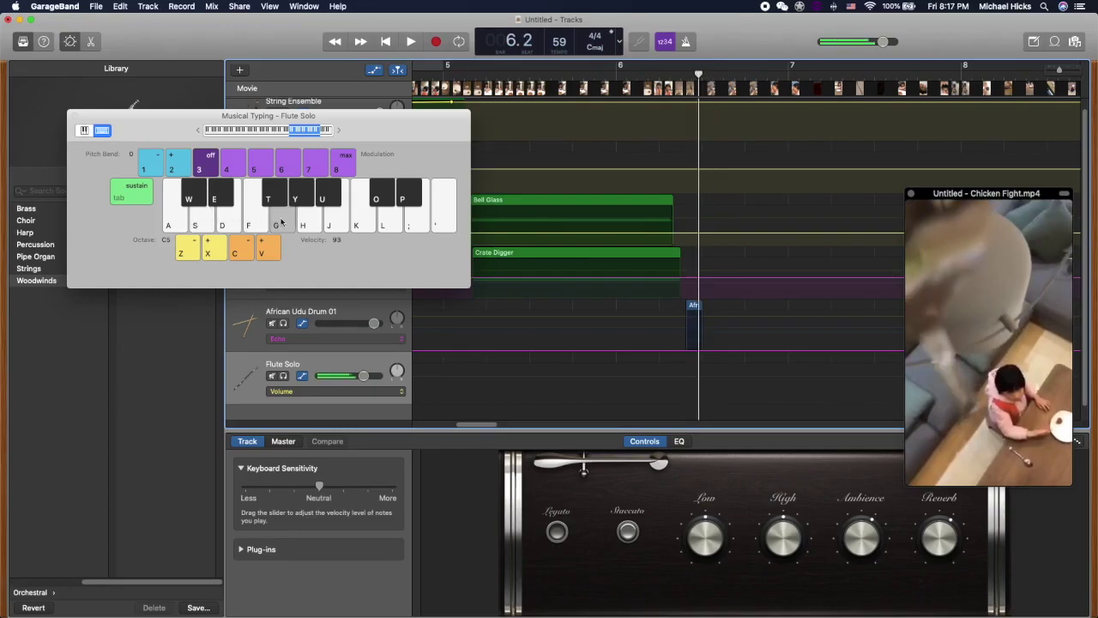
key(s)
key(g)
key(s)
key(g)
key(t)
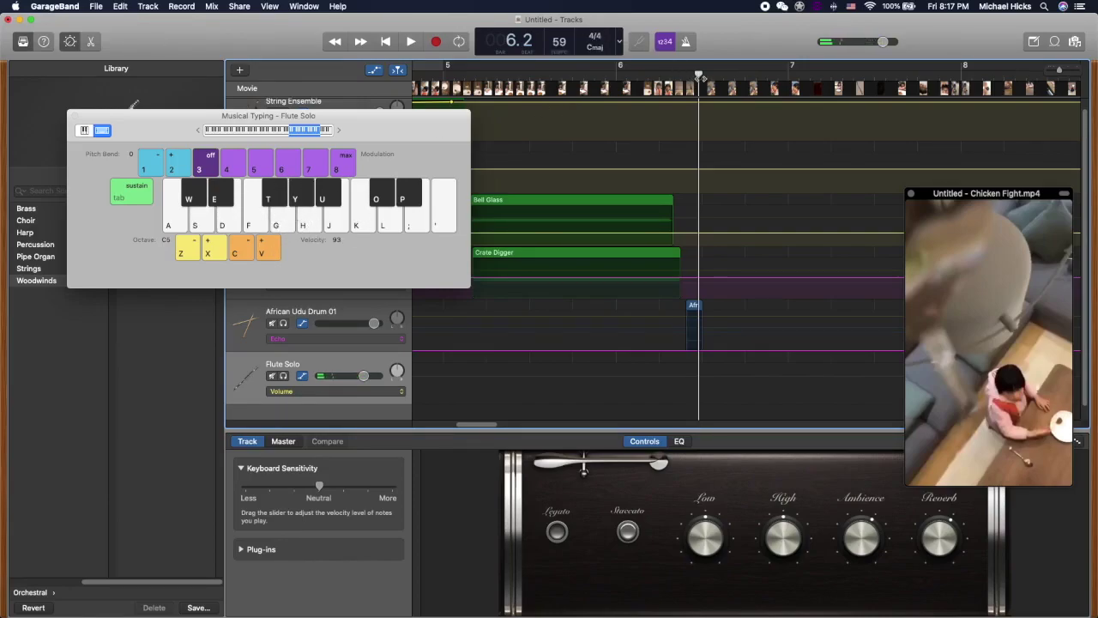
Record a D, G and G-sharp flute cluster on the Flute Solo track at the udu drum hit, stopping at bar 7
drag(701, 78, 670, 79)
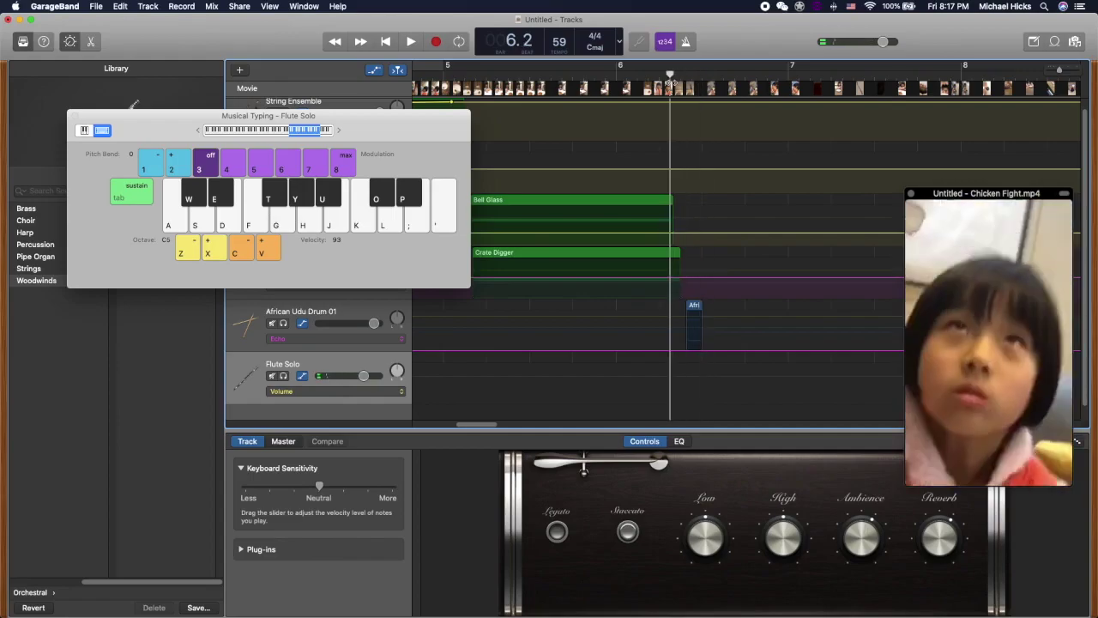
click(438, 42)
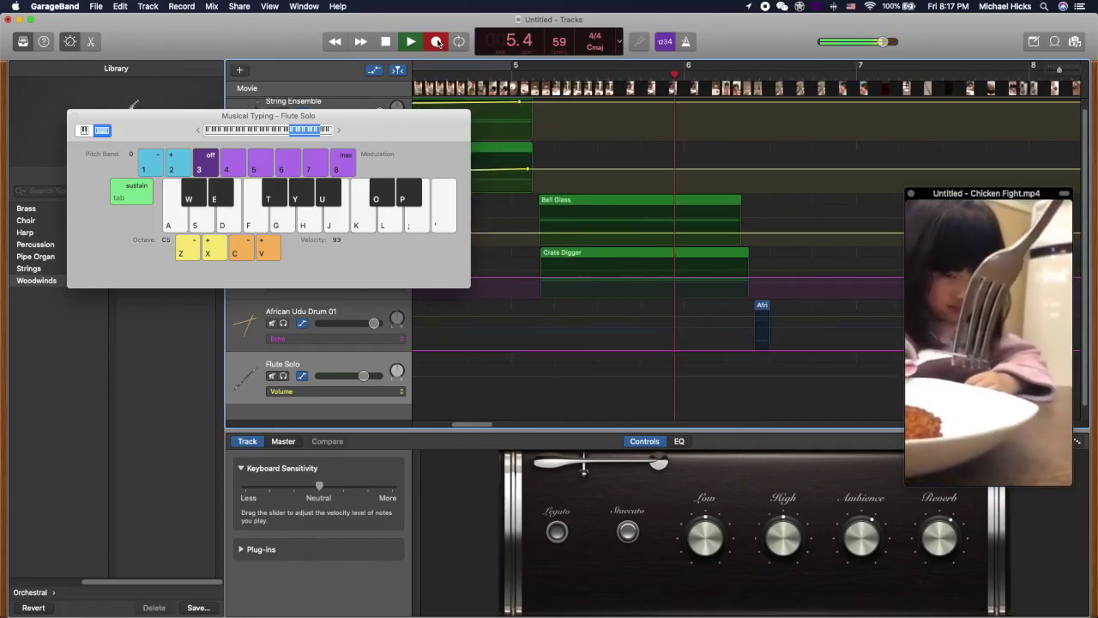
key(y)
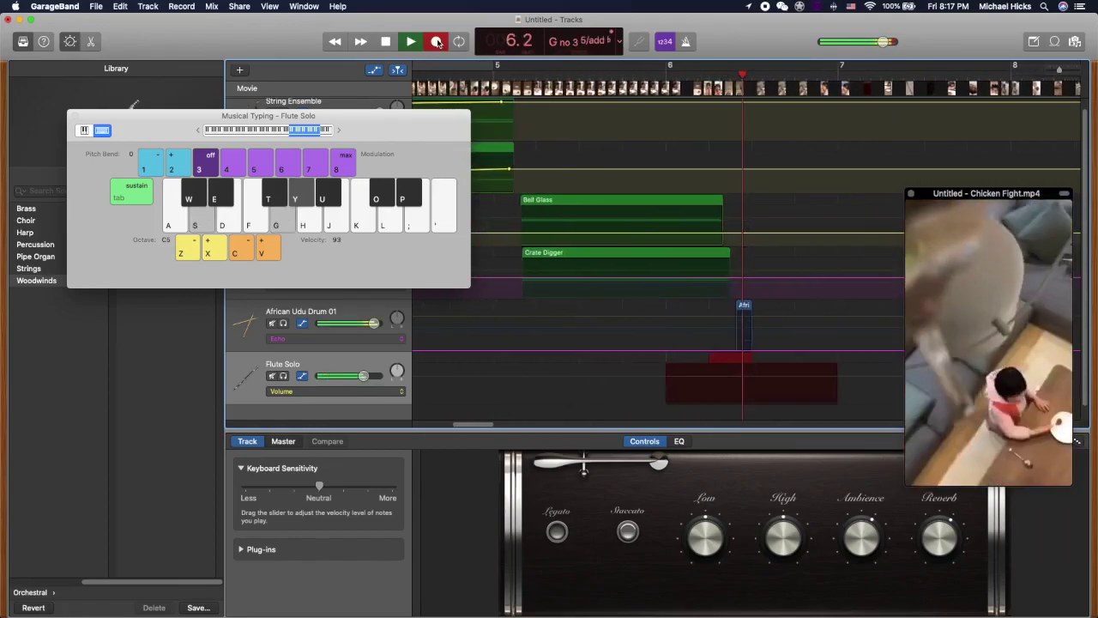
key(space)
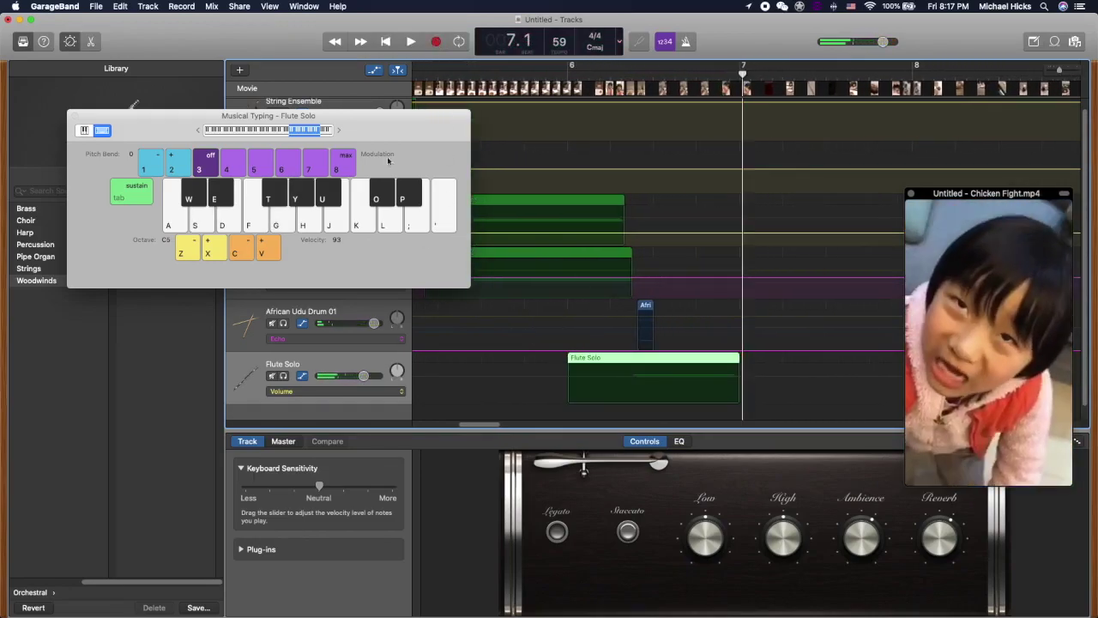
Close Musical Typing and open the recorded Flute Solo region in the Piano Roll editor
drag(362, 131, 461, 161)
click(174, 146)
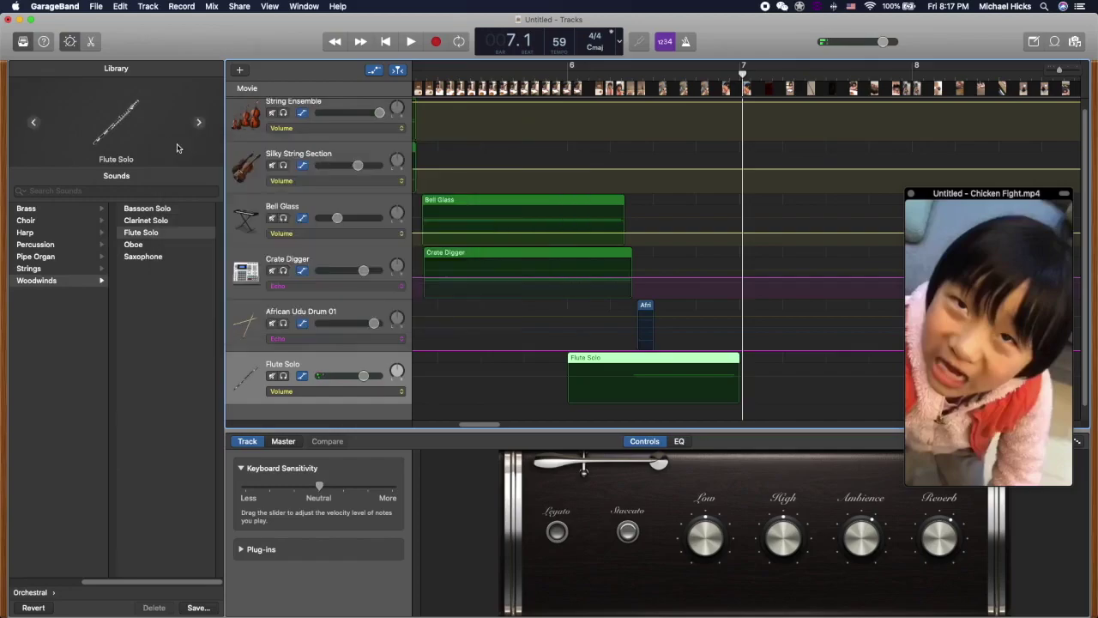
click(91, 41)
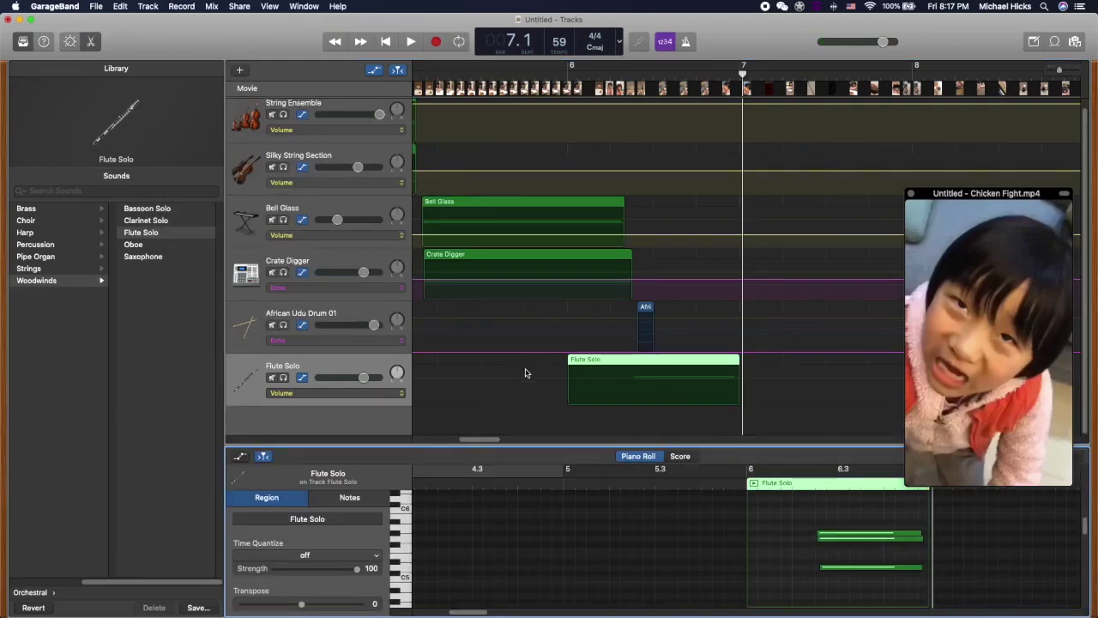
click(697, 422)
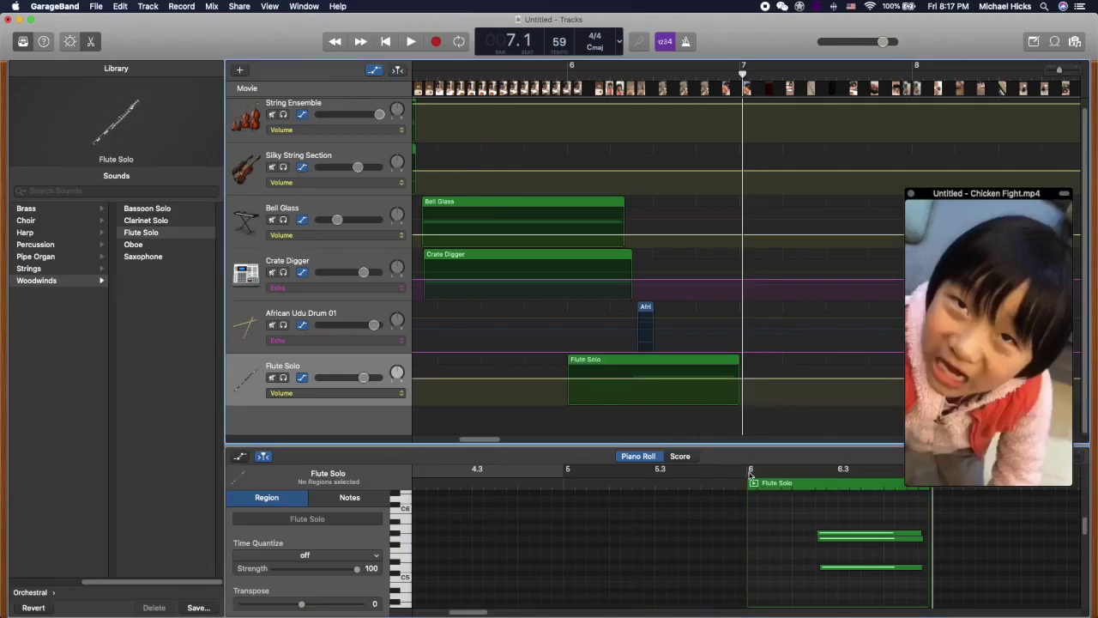
Scrub to just before the flute cluster near 6.2 and trim the Flute Solo region's empty start up to its first note
click(607, 365)
drag(987, 193, 373, 132)
drag(932, 482, 812, 482)
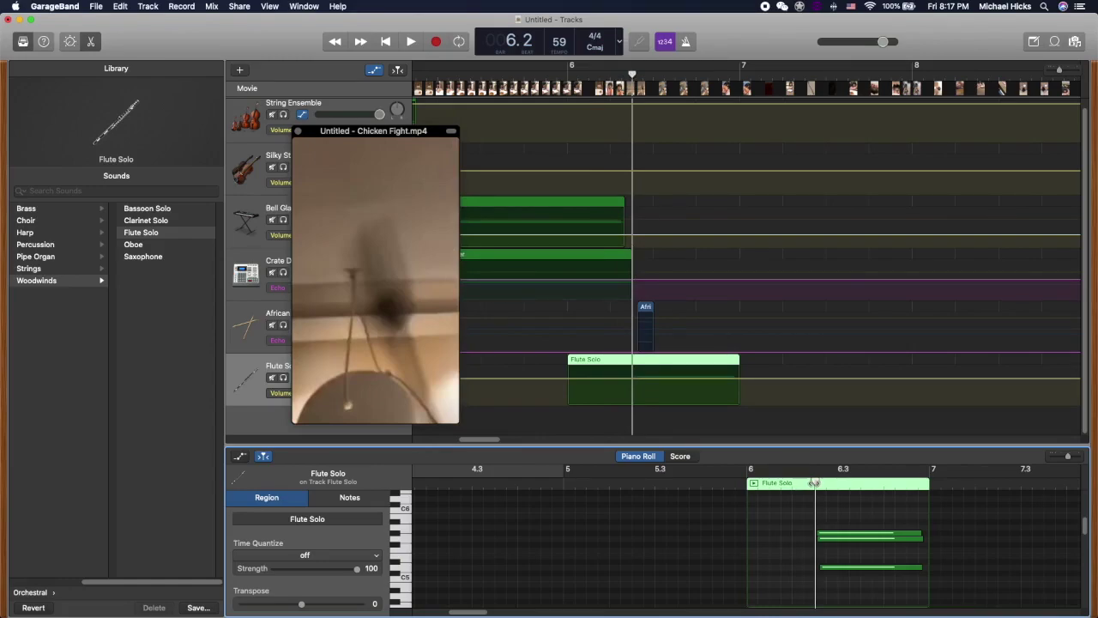
drag(815, 482, 815, 482)
click(569, 403)
click(769, 586)
drag(769, 586, 817, 586)
scroll(925, 605, down, 1)
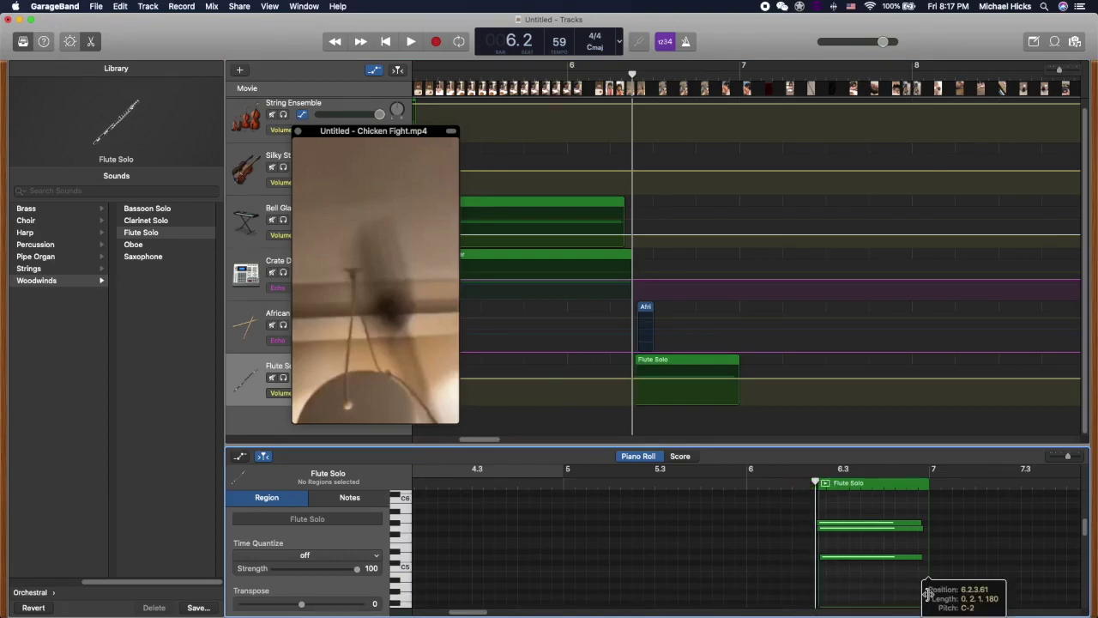
Compare the flute onset with the udu drum hit and shorten the start of the highest flute note to about 6.2.3.81
click(642, 314)
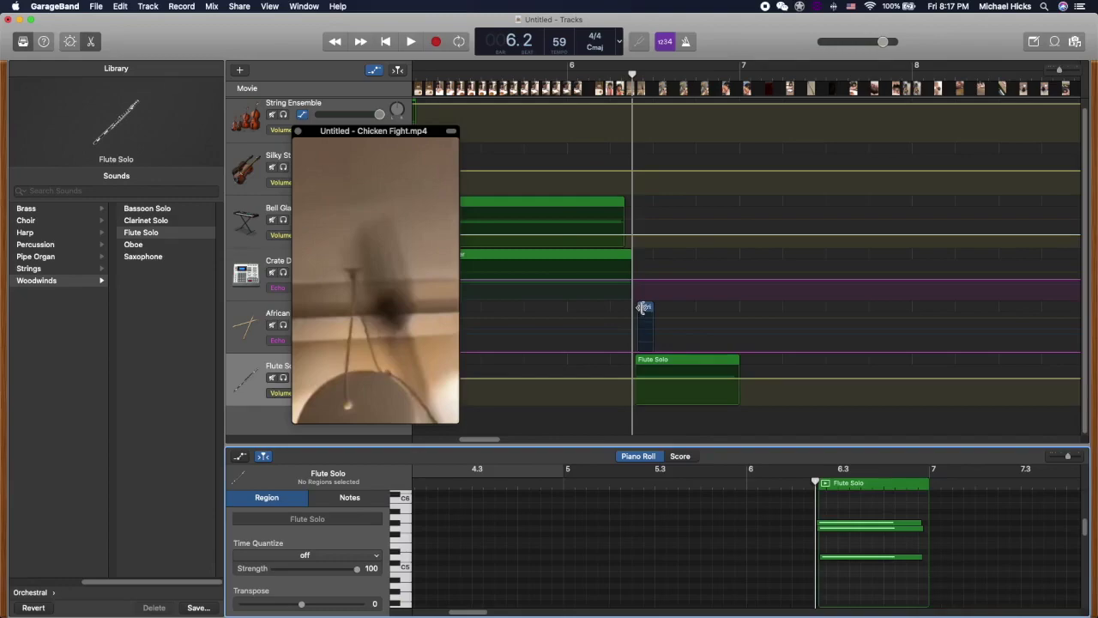
click(655, 365)
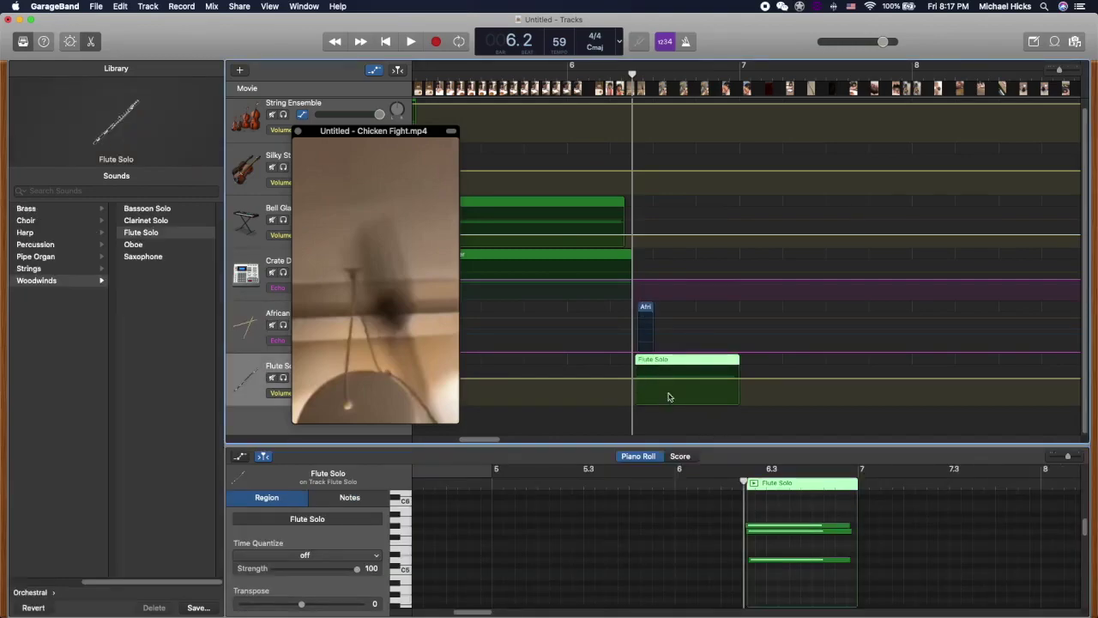
drag(412, 133, 939, 111)
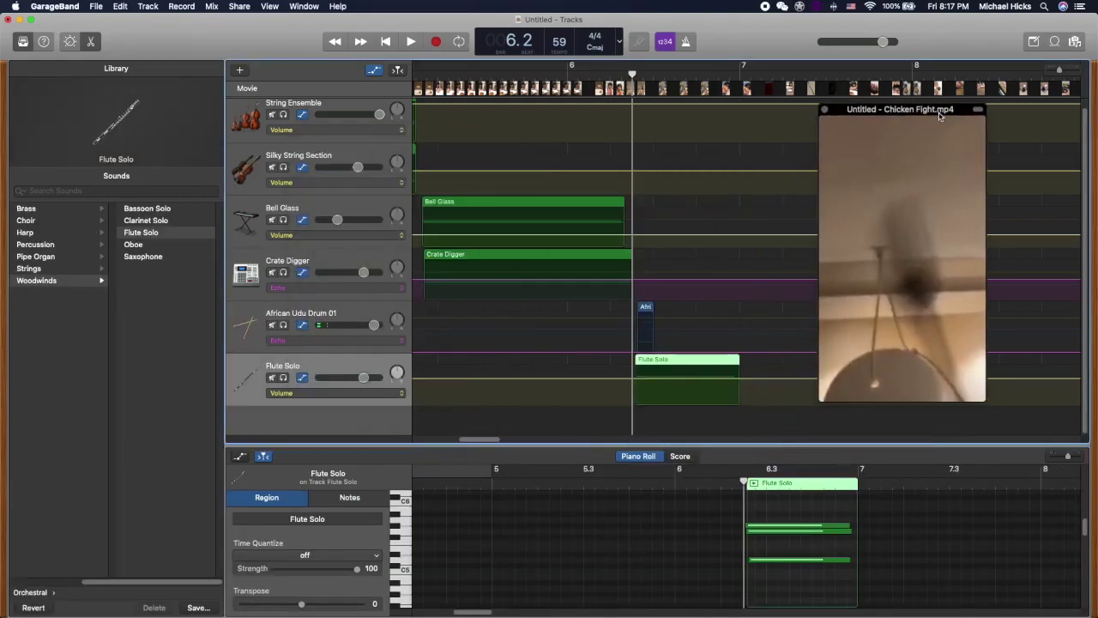
click(362, 311)
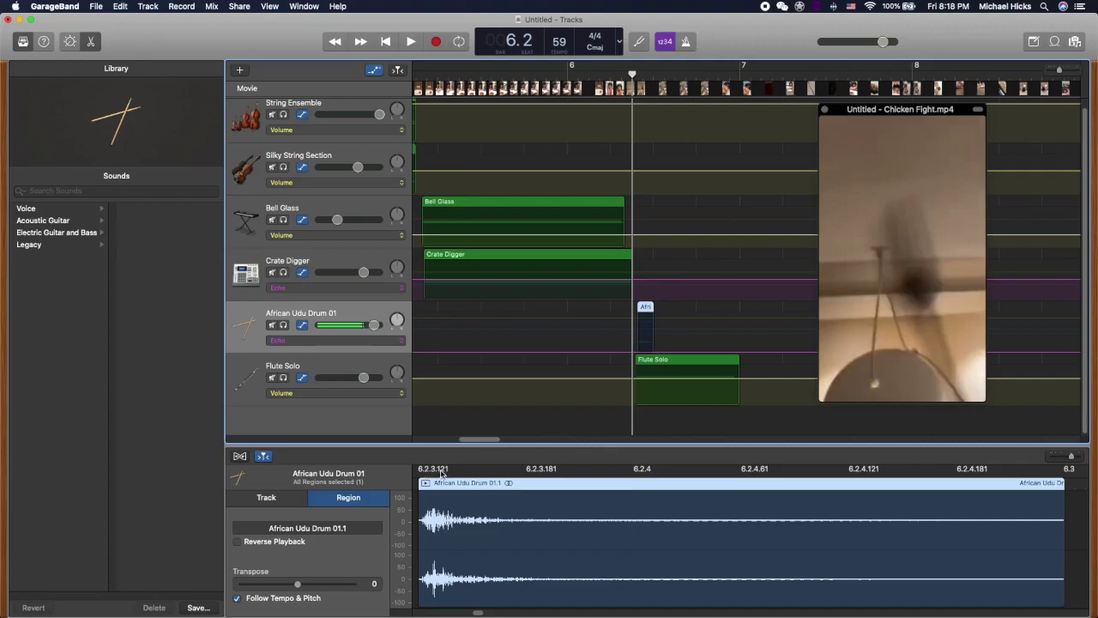
click(695, 364)
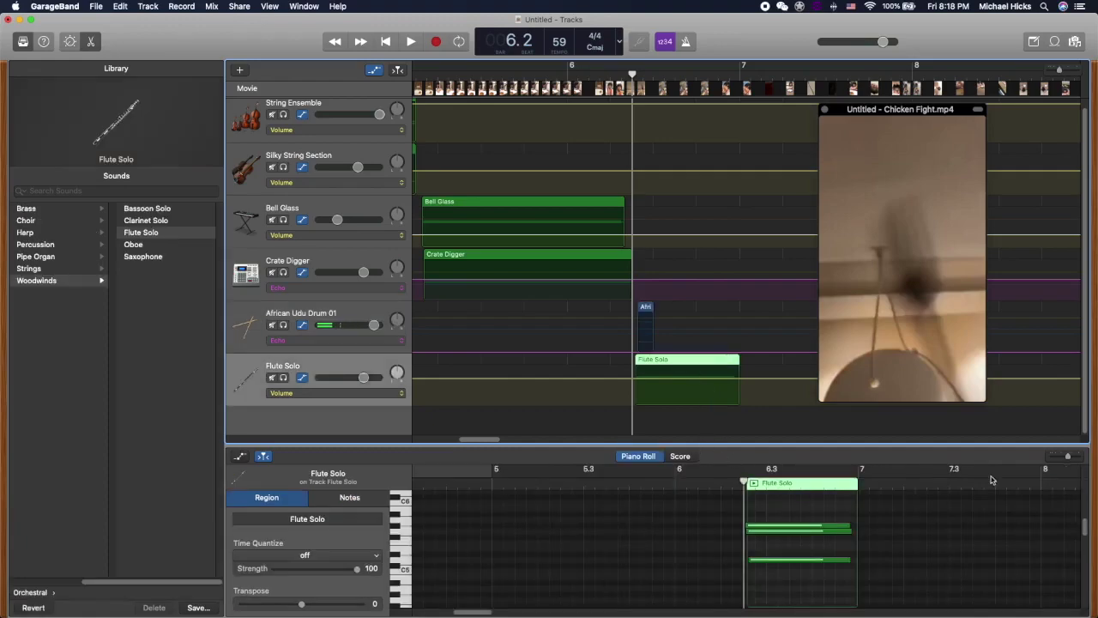
drag(1069, 461, 1080, 460)
drag(753, 525, 757, 526)
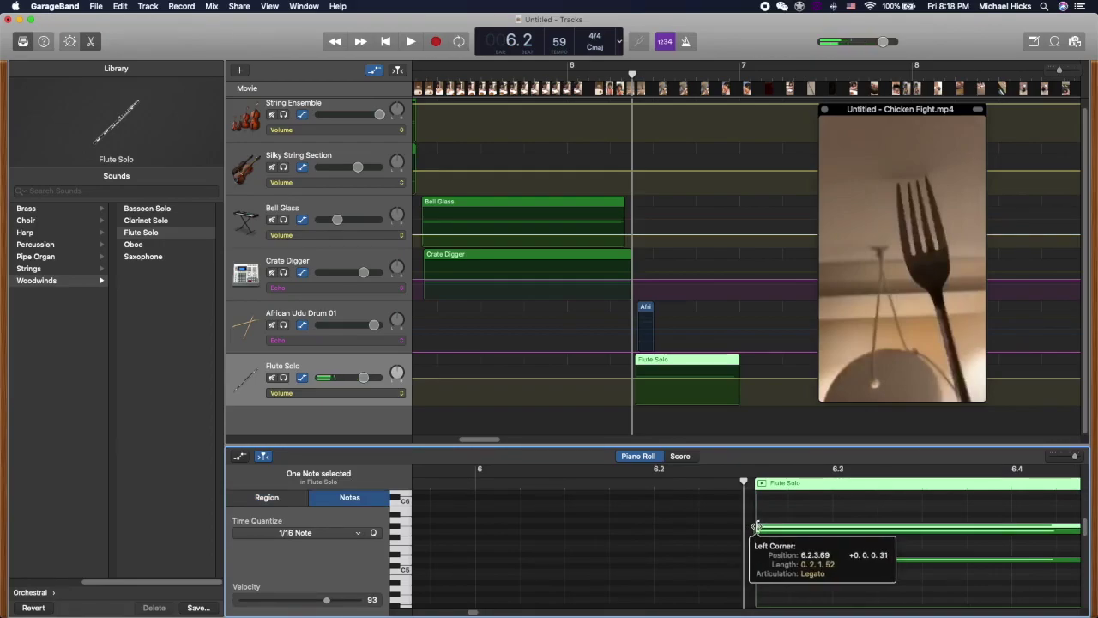
drag(756, 526, 758, 527)
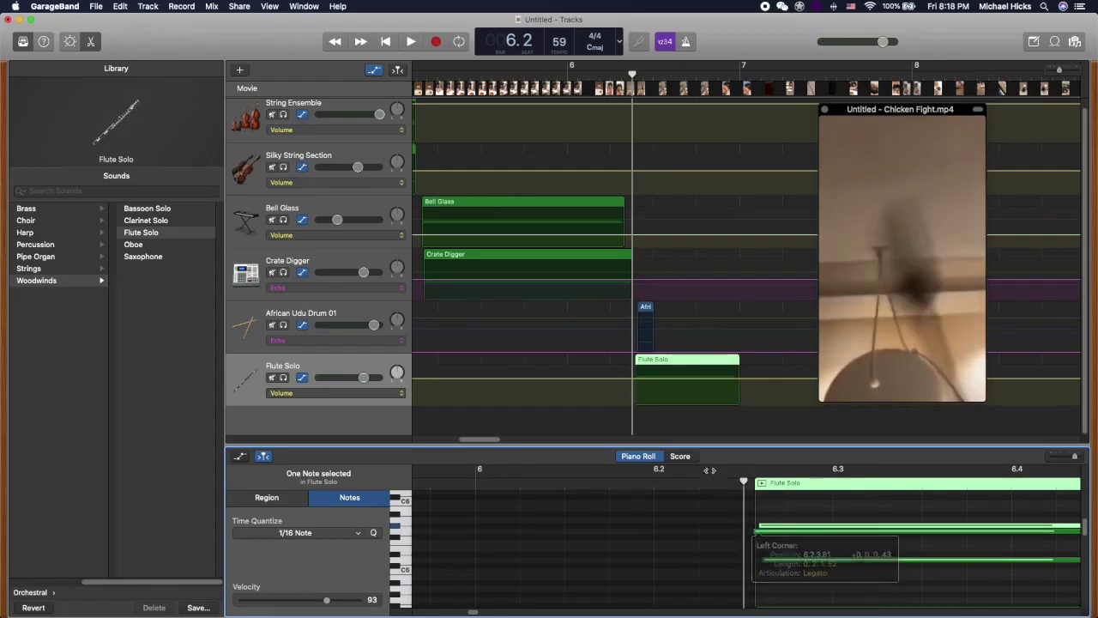
Recheck the udu drum's waveform onset and trim the other flute notes and the region start to line up with it
click(640, 324)
click(643, 319)
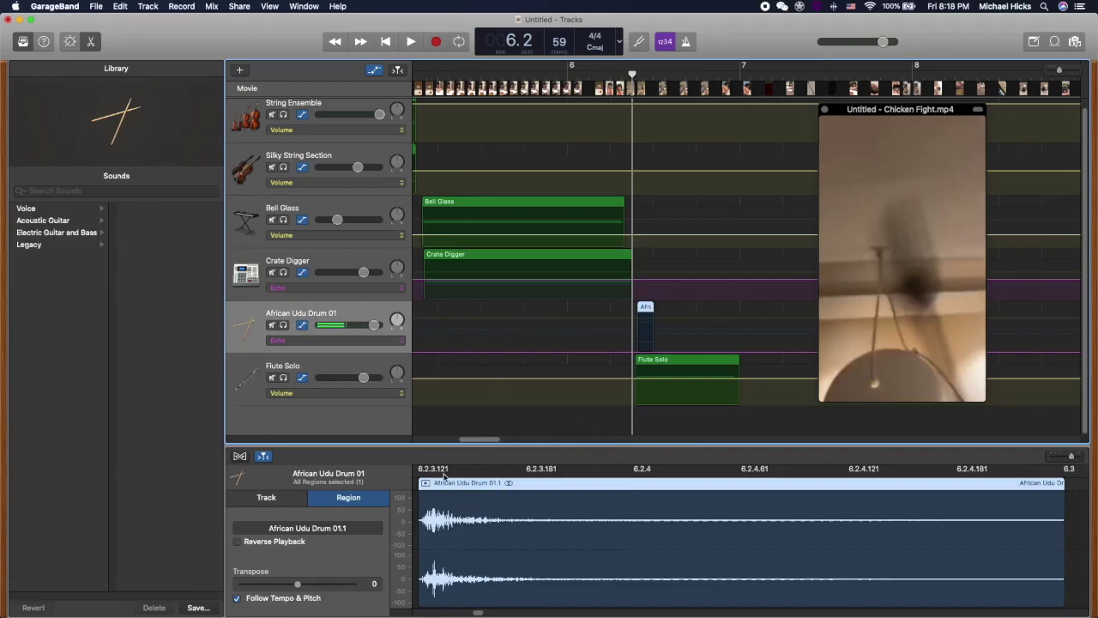
click(661, 363)
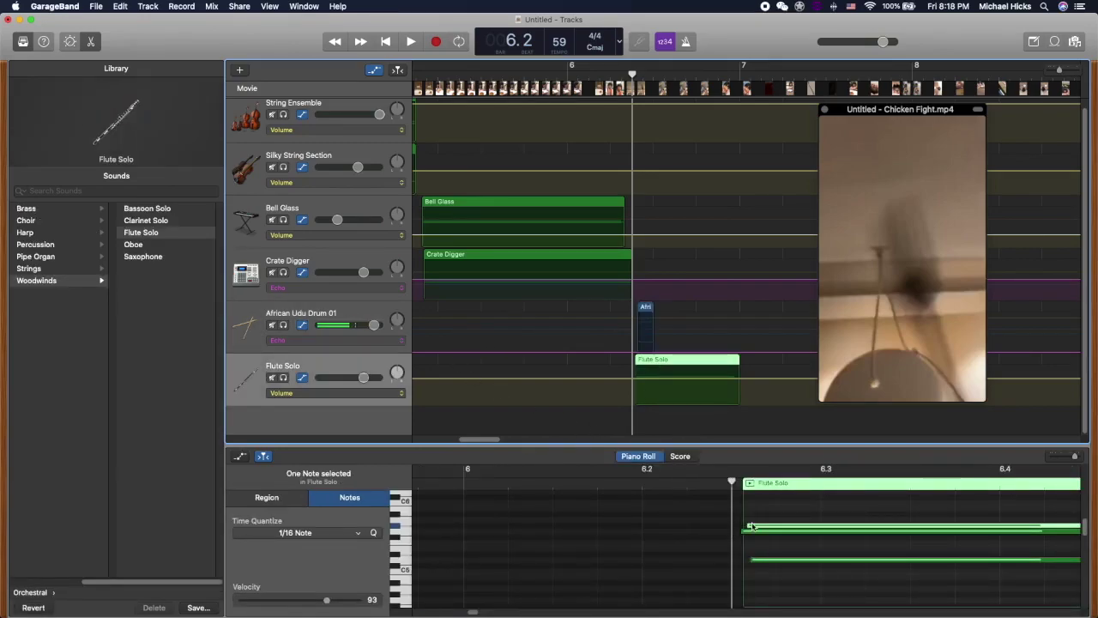
mouse_move(747, 532)
drag(747, 532, 753, 584)
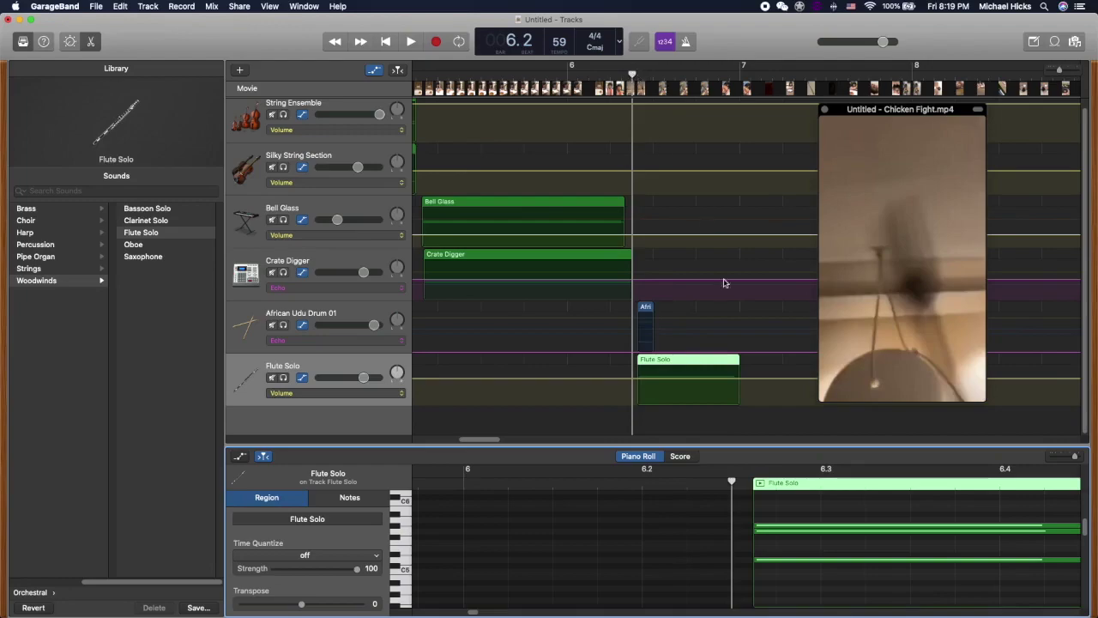
Set the playhead on the fork frame and move the Flute Solo region to 6.2.3.1, aligning the African Udu Drum region with it
mouse_move(731, 483)
mouse_down()
mouse_move(719, 482)
mouse_move(737, 486)
mouse_up()
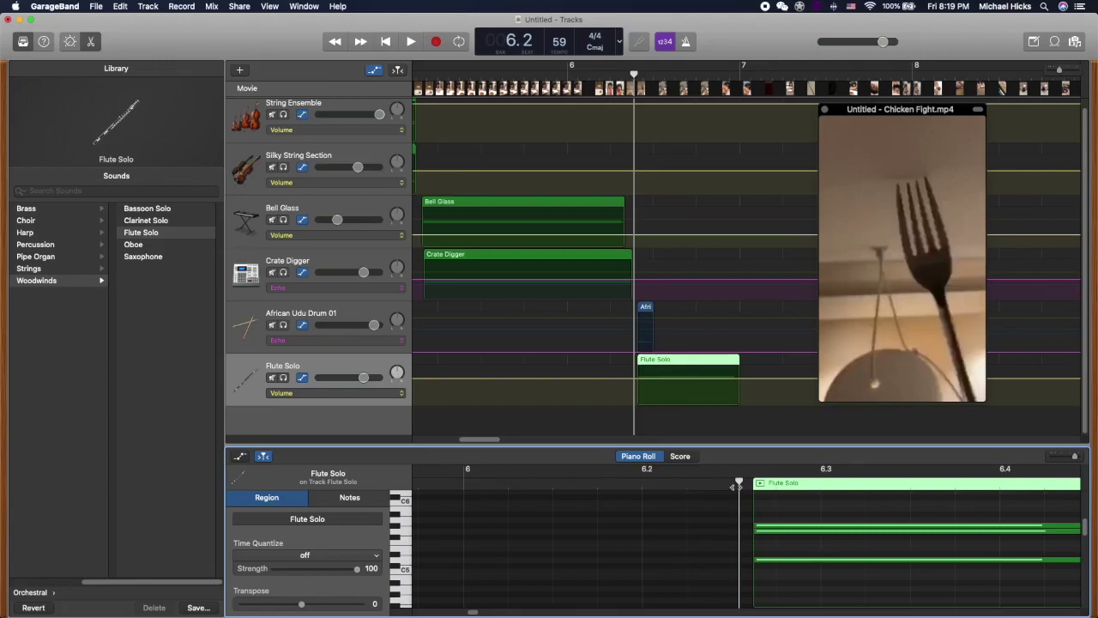
click(786, 486)
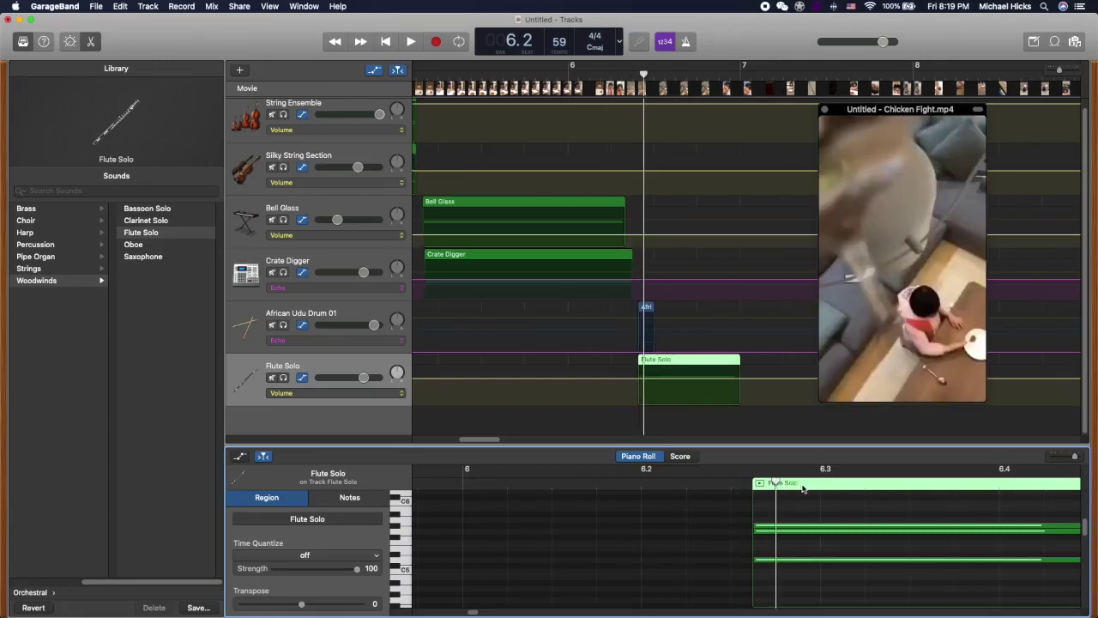
drag(788, 485, 738, 483)
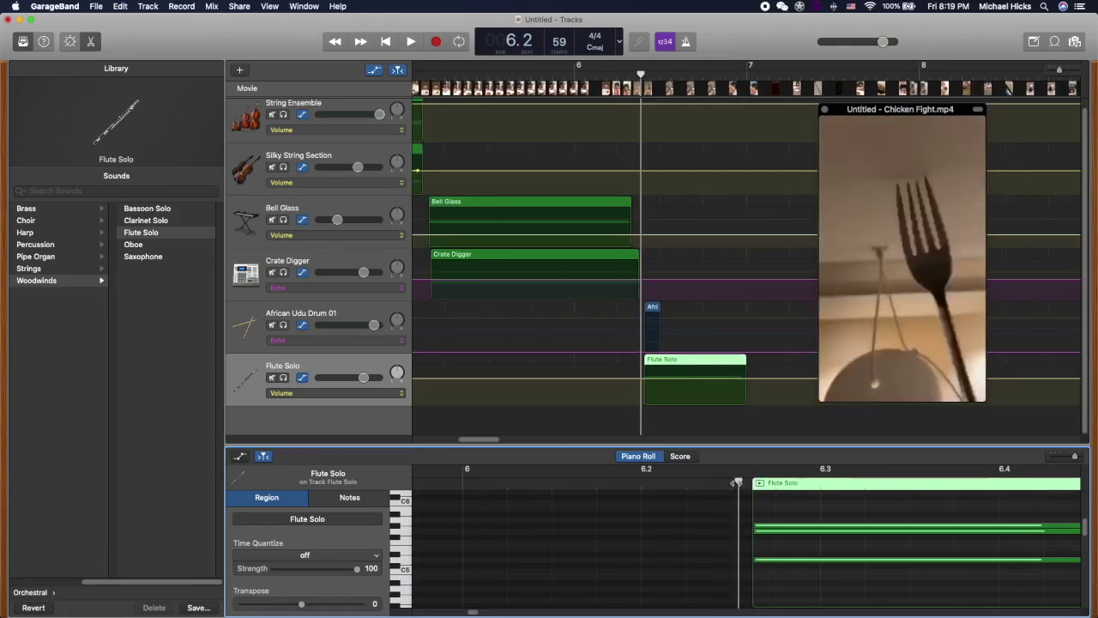
click(705, 365)
drag(706, 365, 702, 365)
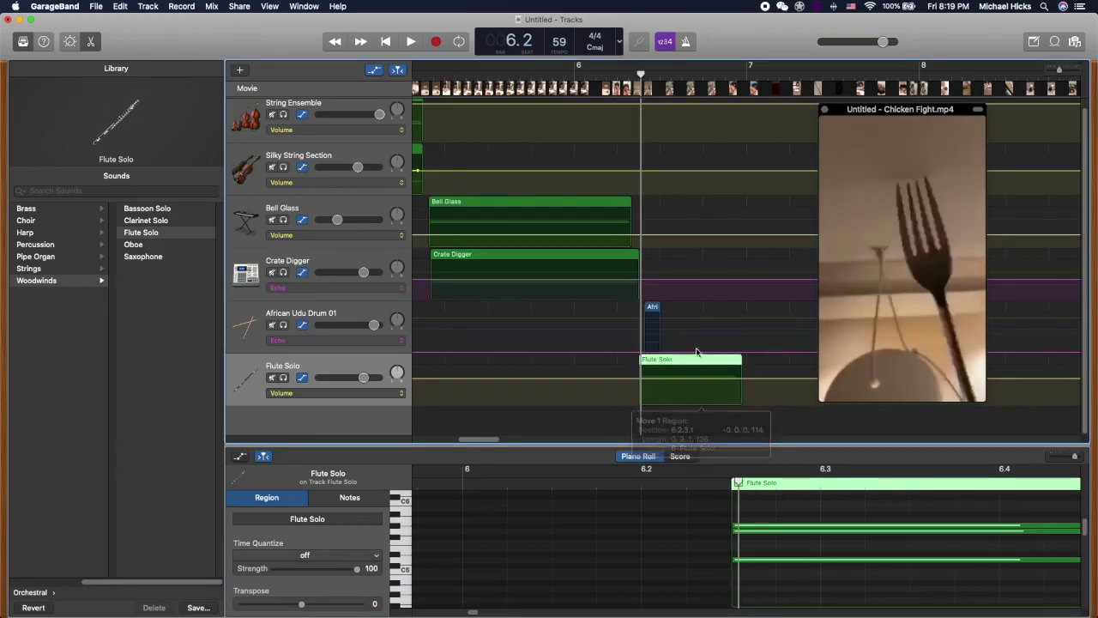
click(653, 309)
drag(653, 310, 650, 310)
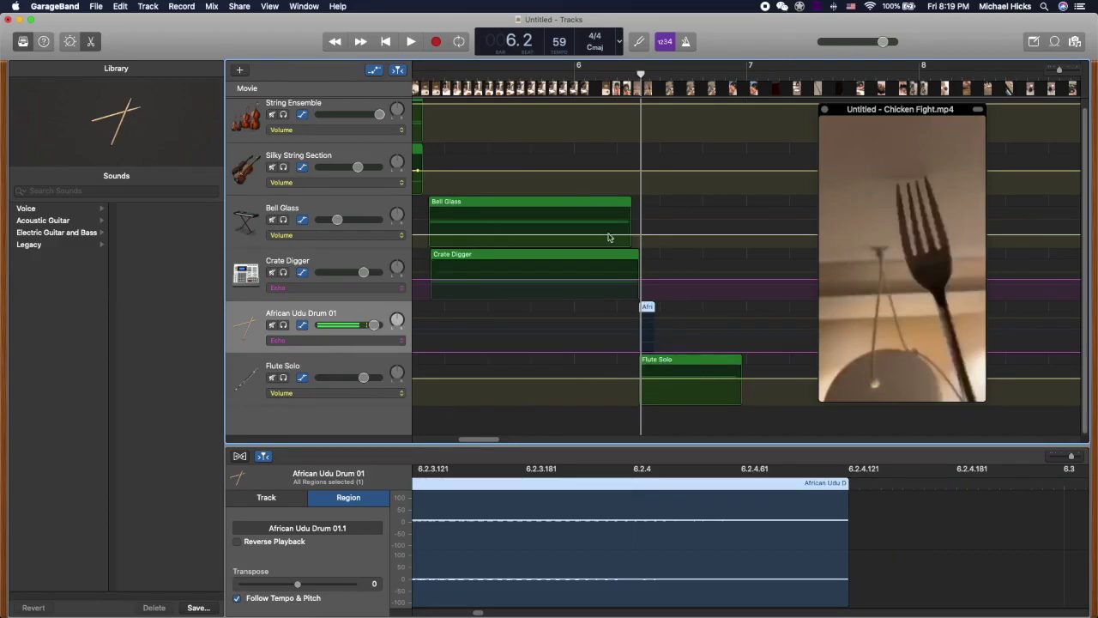
Play the score from the beginning through to bar 7 with the editor closed, reviewing it against the picture
key(Return)
key(space)
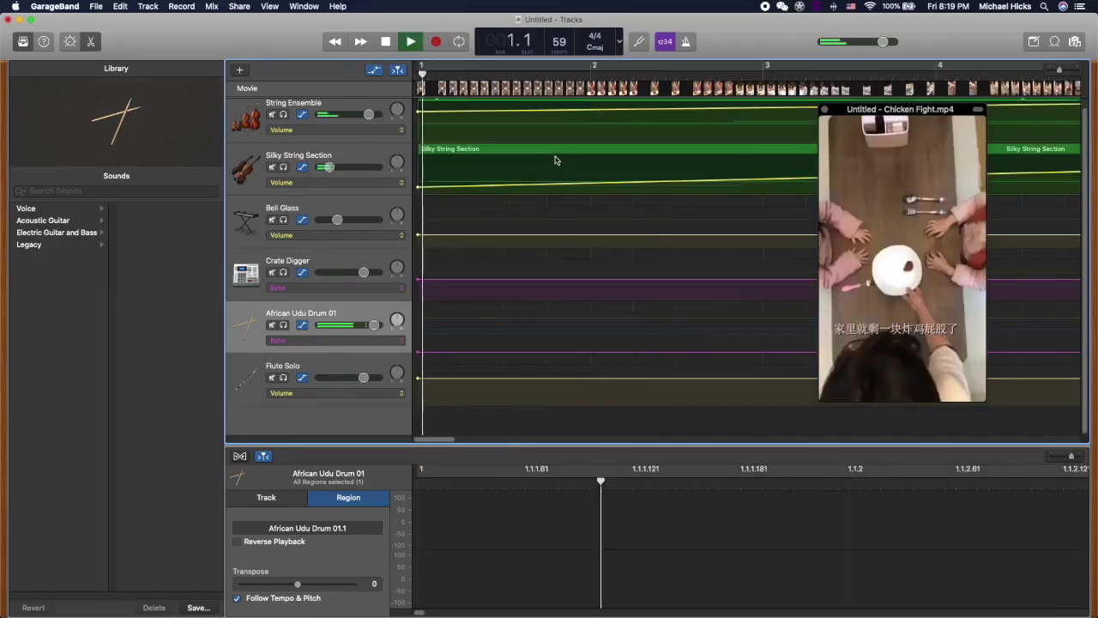
drag(850, 121, 803, 131)
key(e)
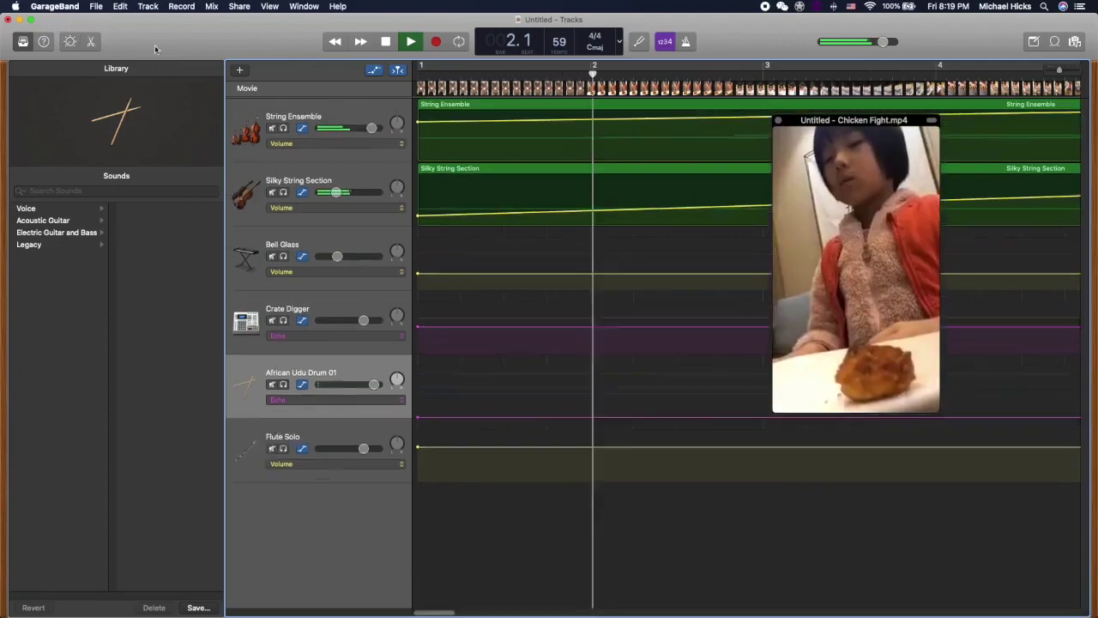
drag(820, 119, 543, 157)
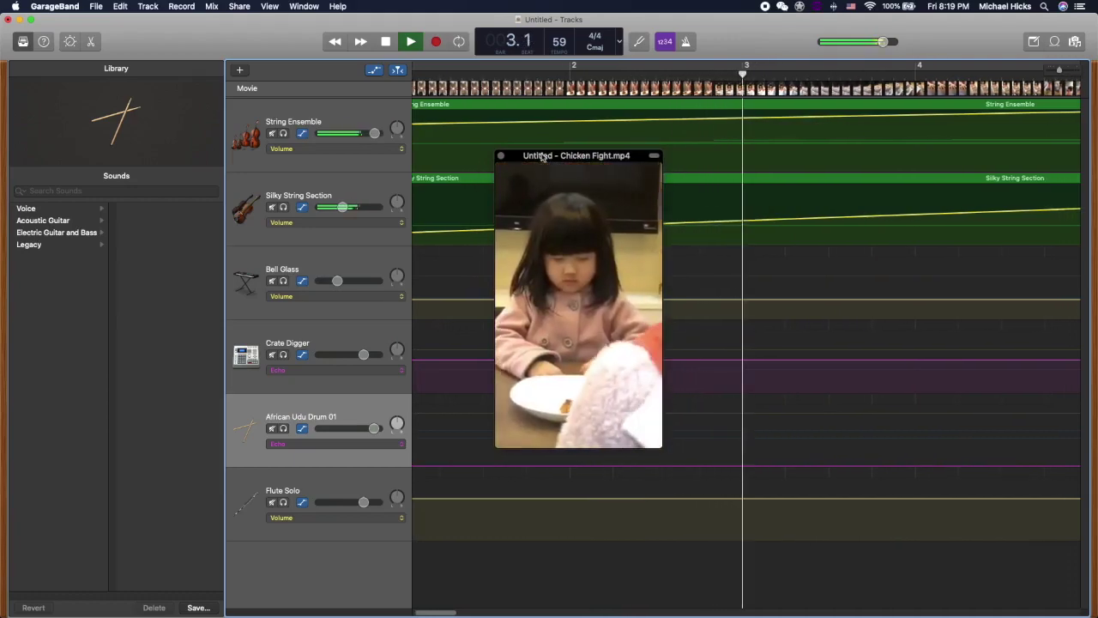
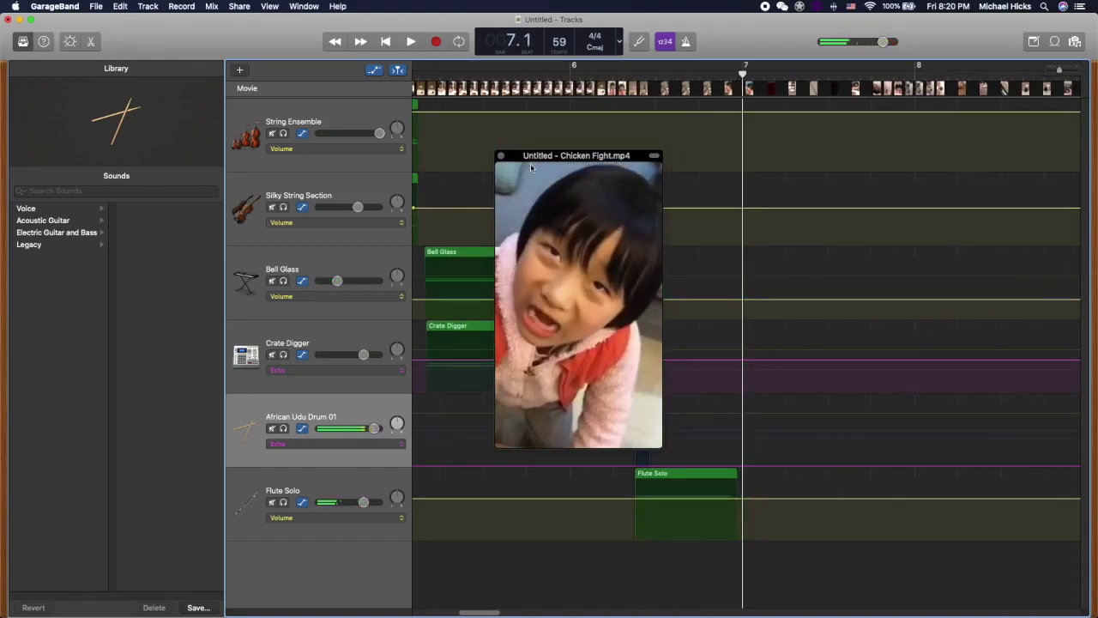
Move the movie window off the regions and bring the playhead back to bar 5 to review the chicken shot
mouse_move(564, 306)
key(super+f)
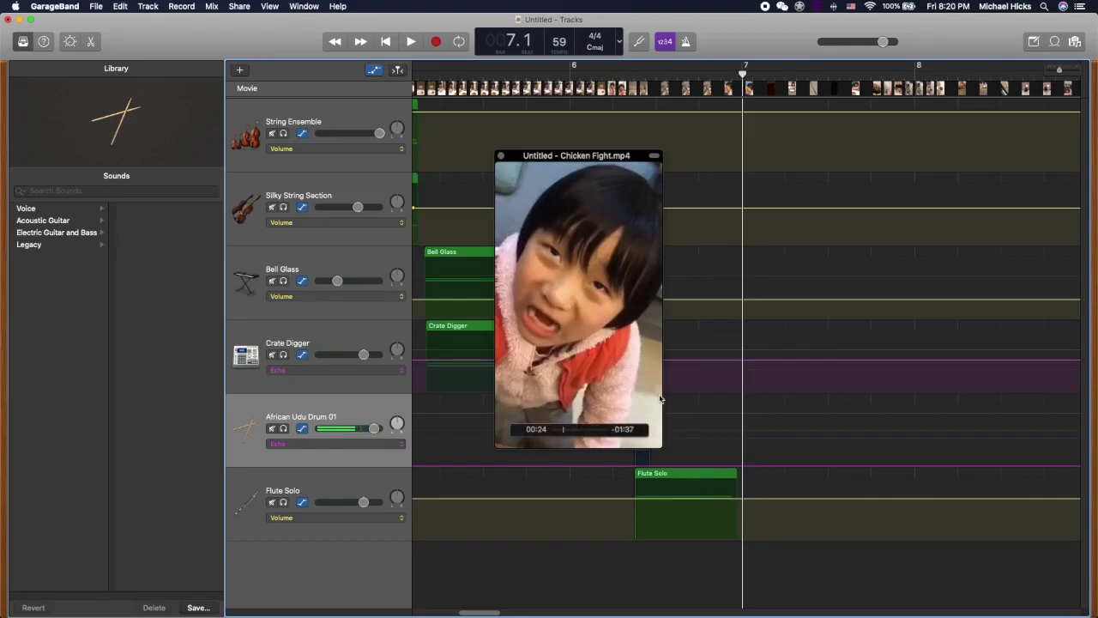
drag(596, 157, 852, 170)
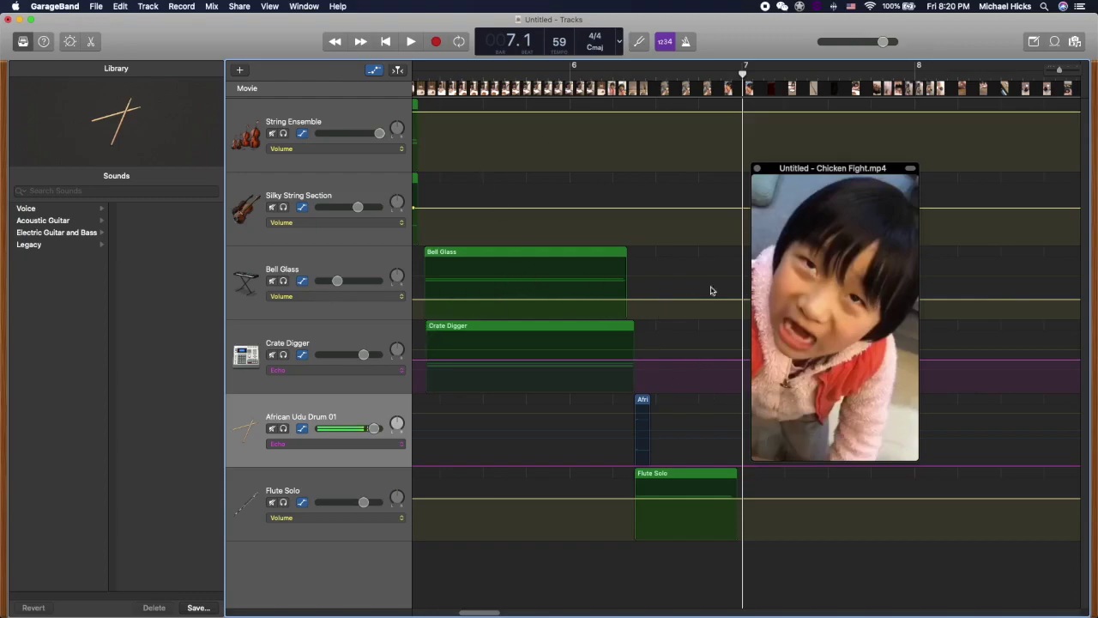
mouse_move(802, 426)
drag(744, 76, 589, 172)
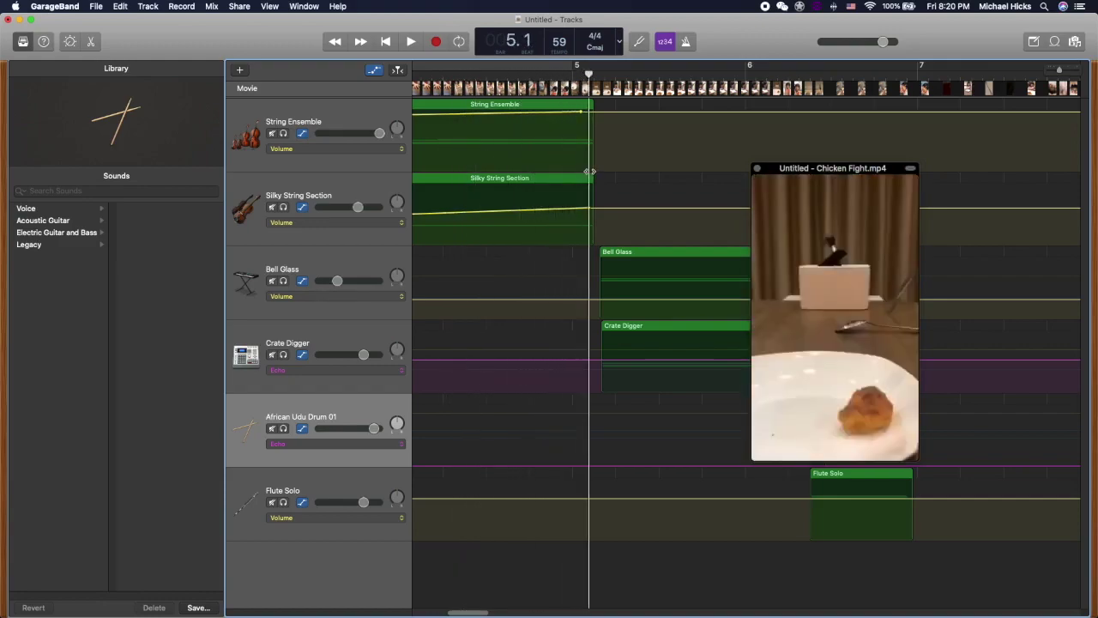
mouse_move(855, 288)
mouse_move(831, 352)
Save the project as "Chicken 2" in the GarageBand folder, without including the movie file in the bundle
click(94, 7)
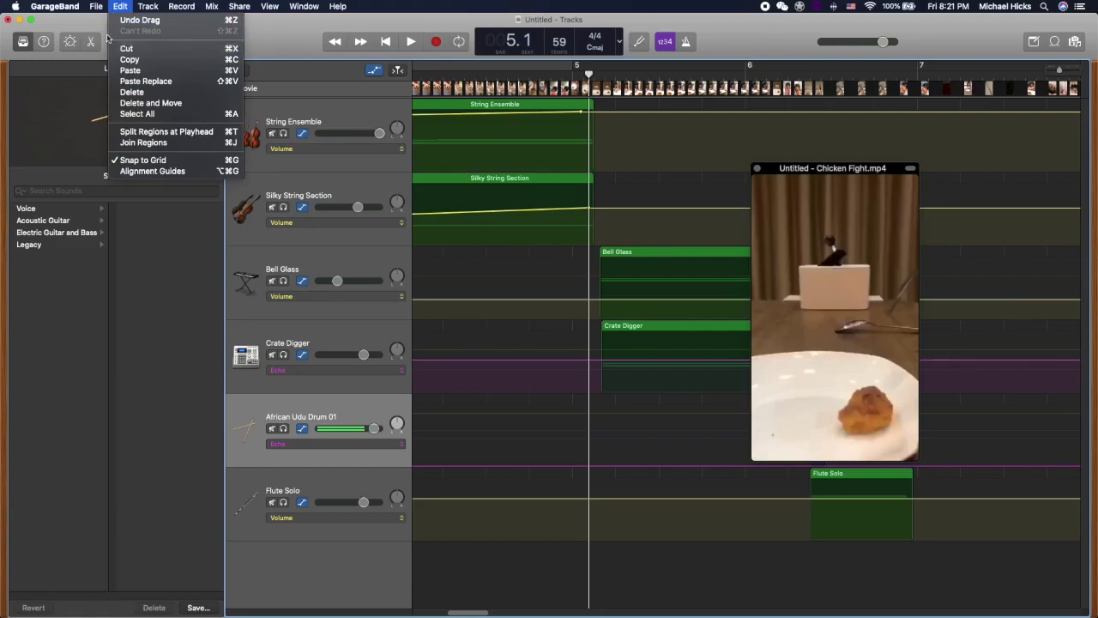
click(125, 93)
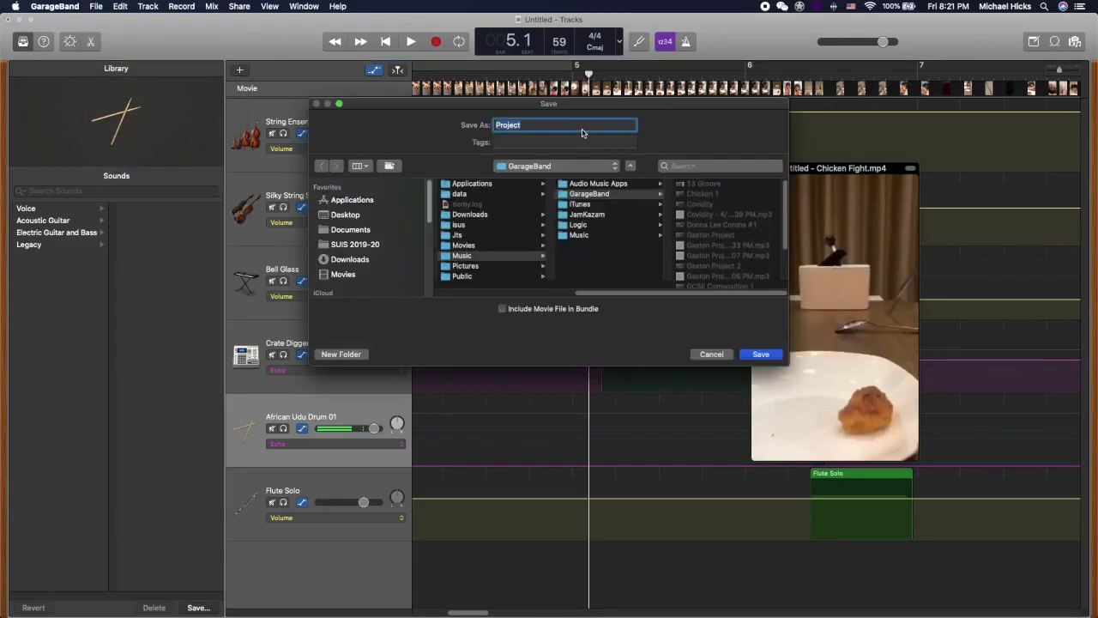
text(Chicken 2)
click(762, 354)
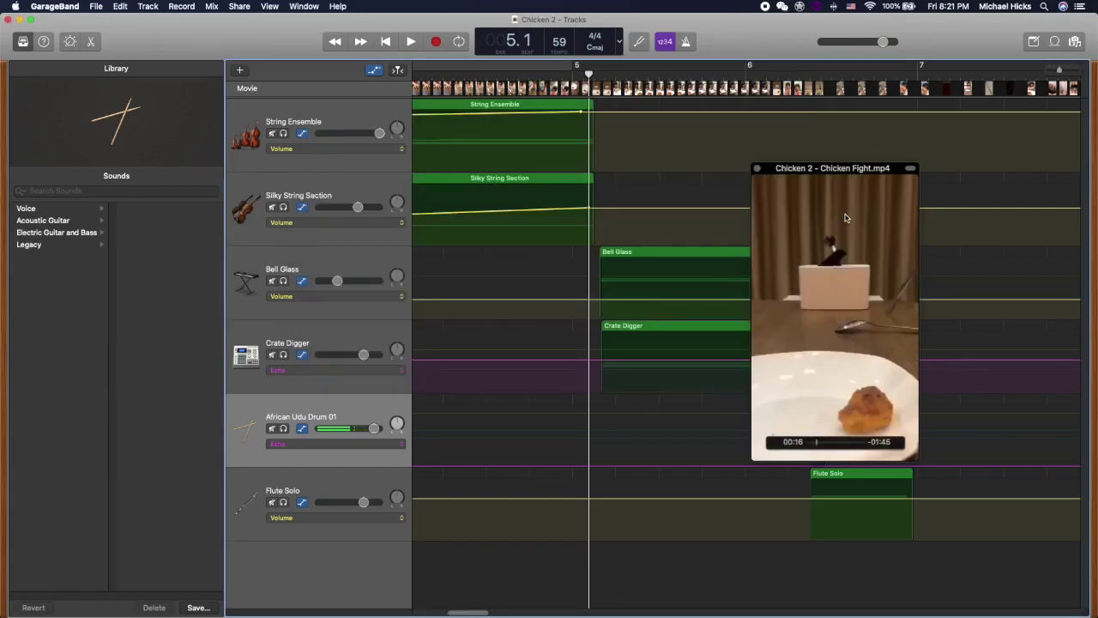
Export the song to disk as a High Quality (192 kBit/s) MP3 in the GarageBand folder
drag(831, 172, 888, 162)
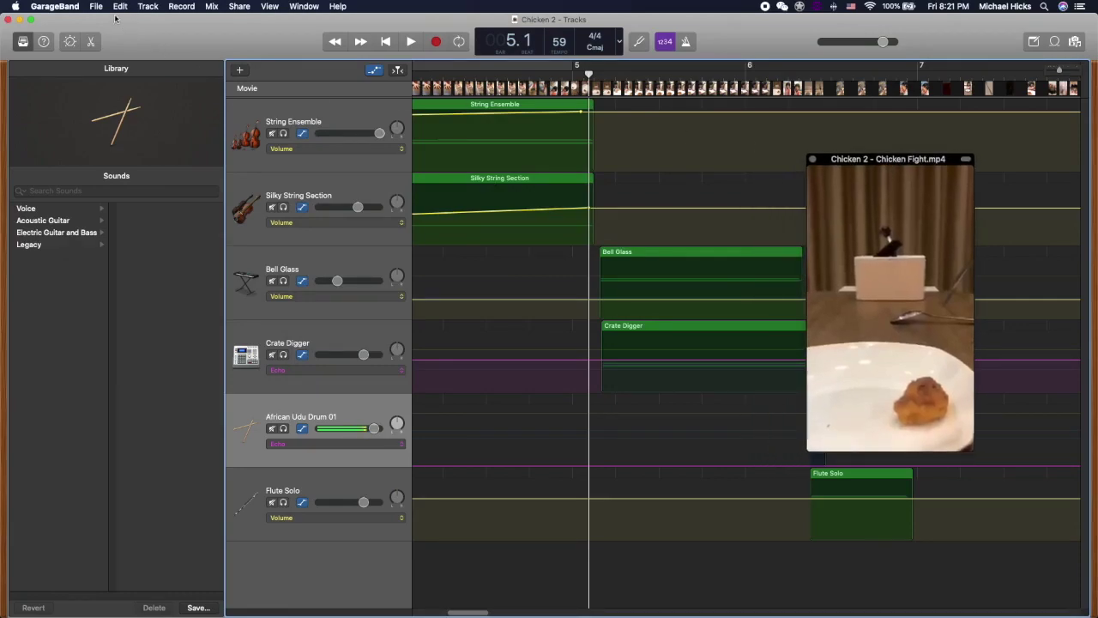
click(238, 7)
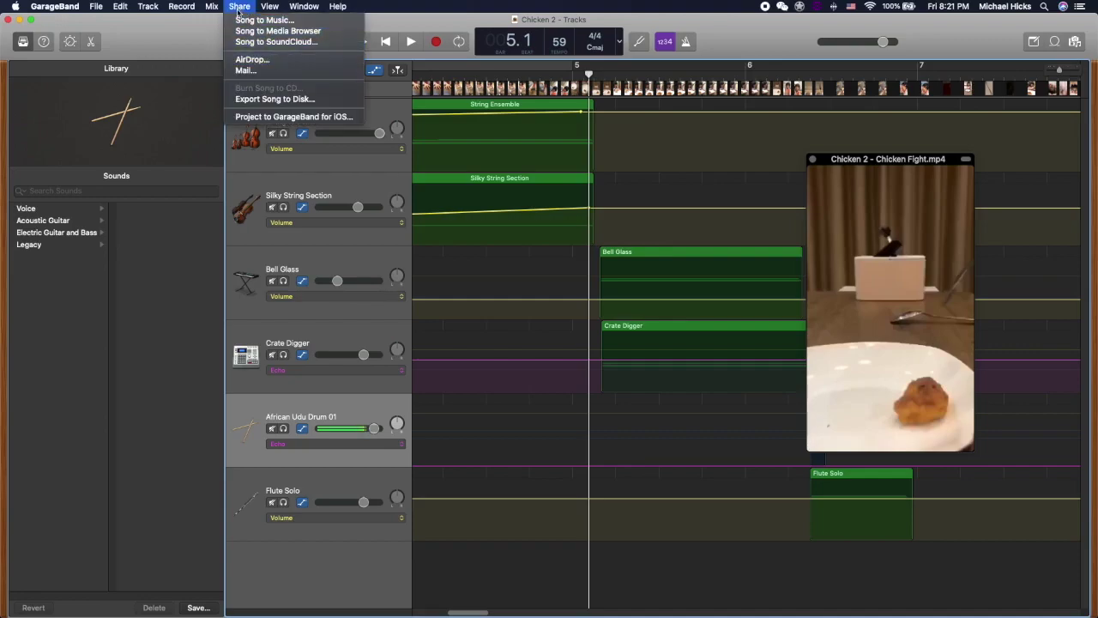
click(273, 99)
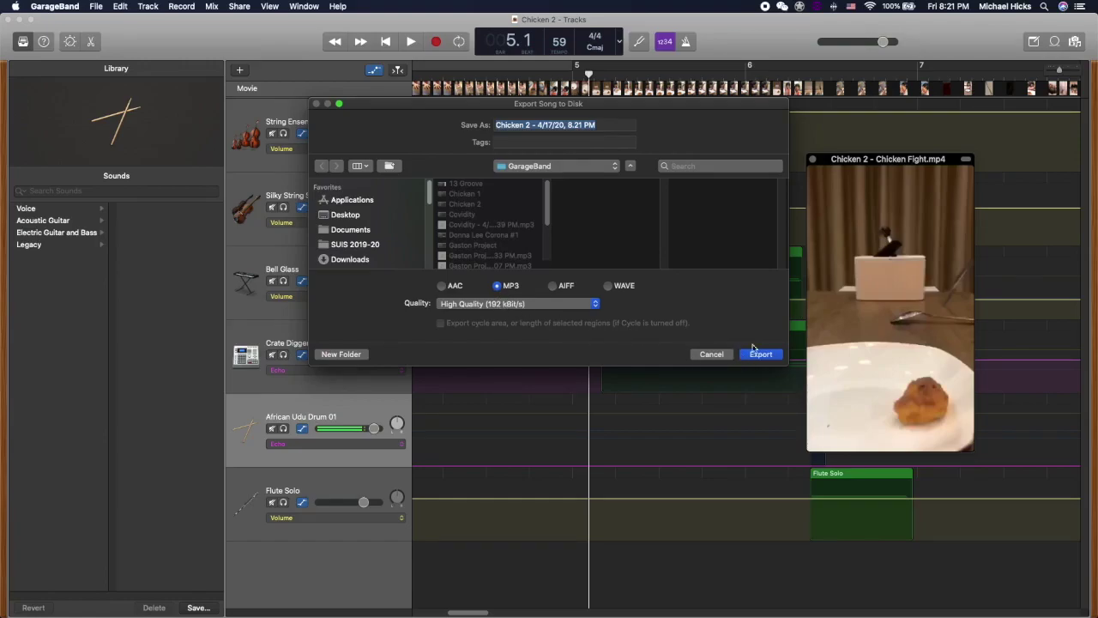
click(760, 356)
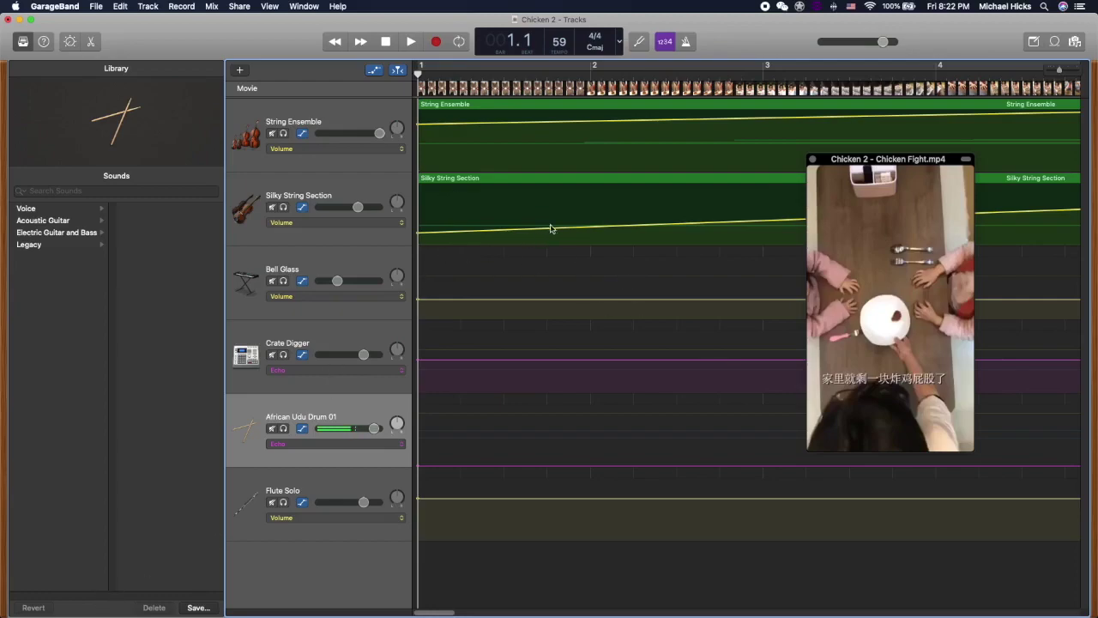
drag(933, 160, 650, 142)
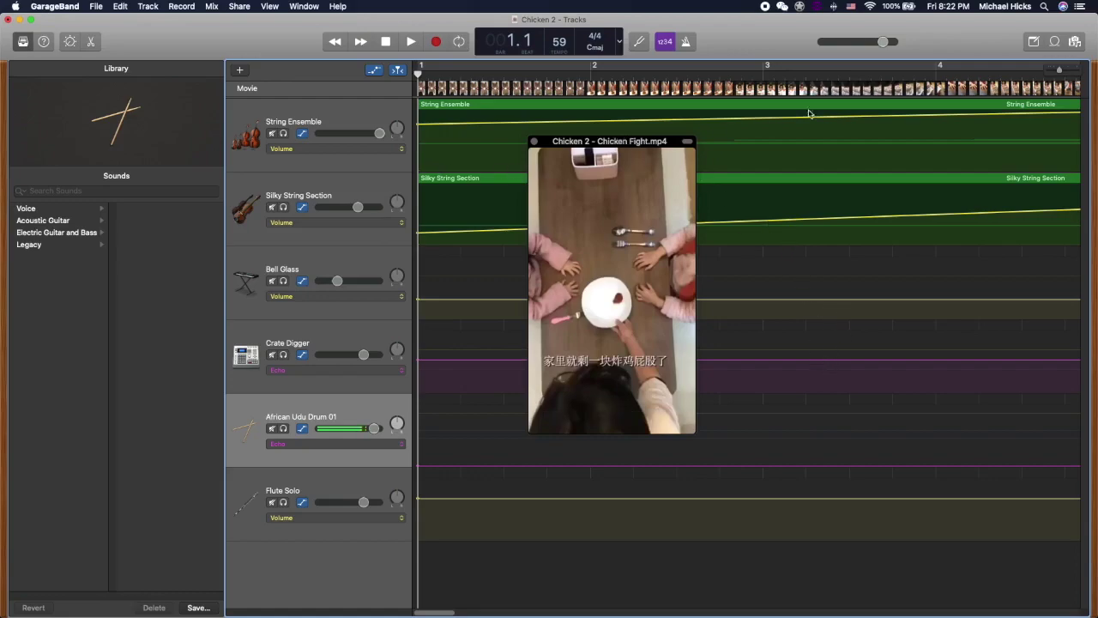
mouse_move(644, 162)
drag(636, 143, 615, 129)
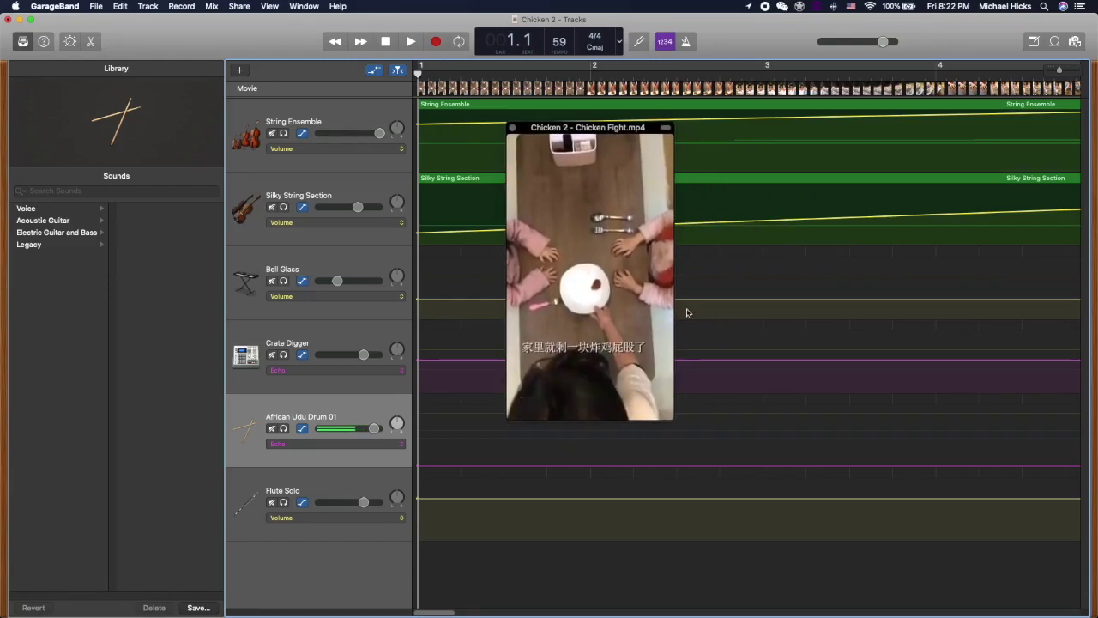
mouse_move(620, 258)
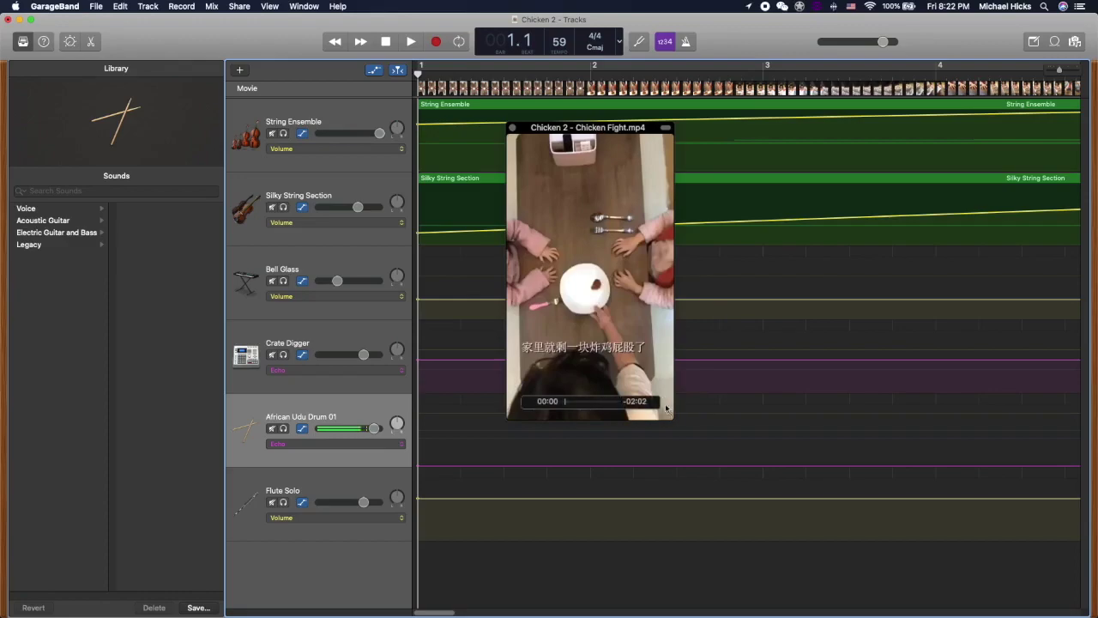
mouse_move(659, 275)
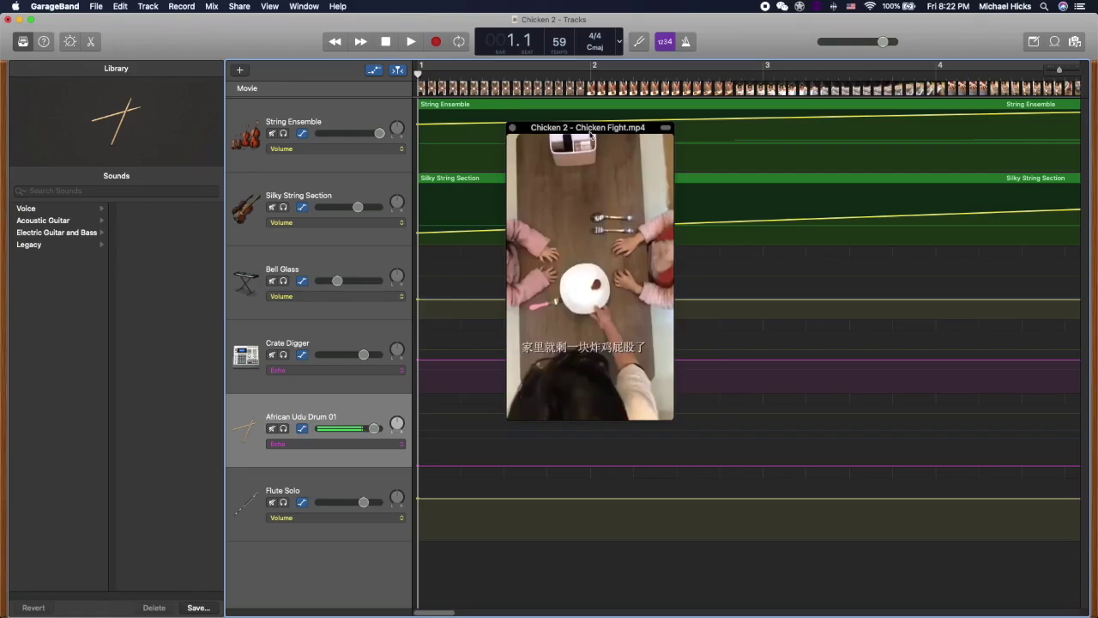
drag(508, 141, 566, 185)
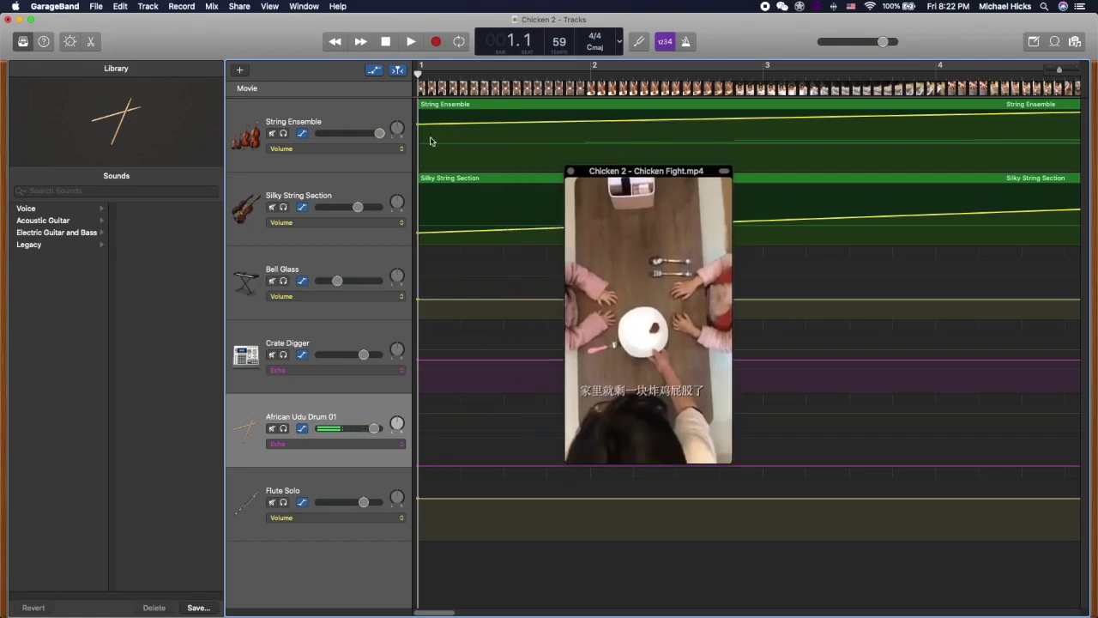